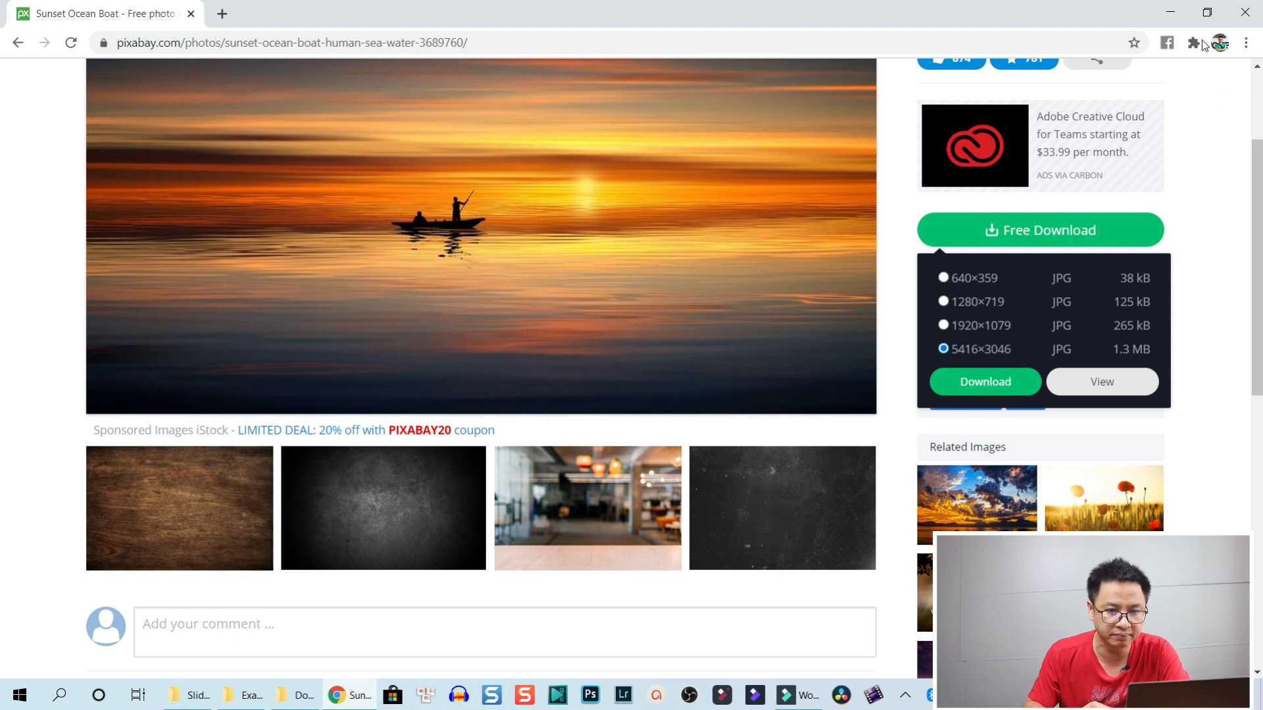
Minimize the browser, bring up the Example Images folder and select IMG_8212.JPG.
left_click(1170, 12)
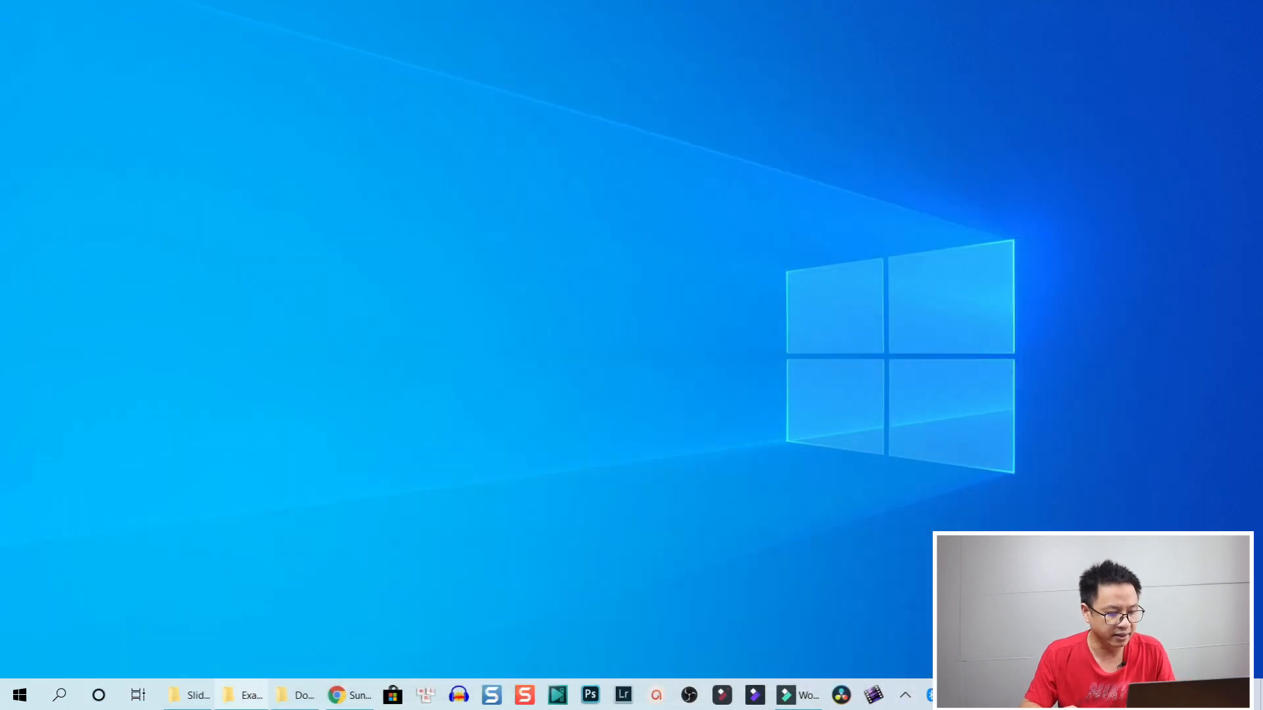
left_click(244, 695)
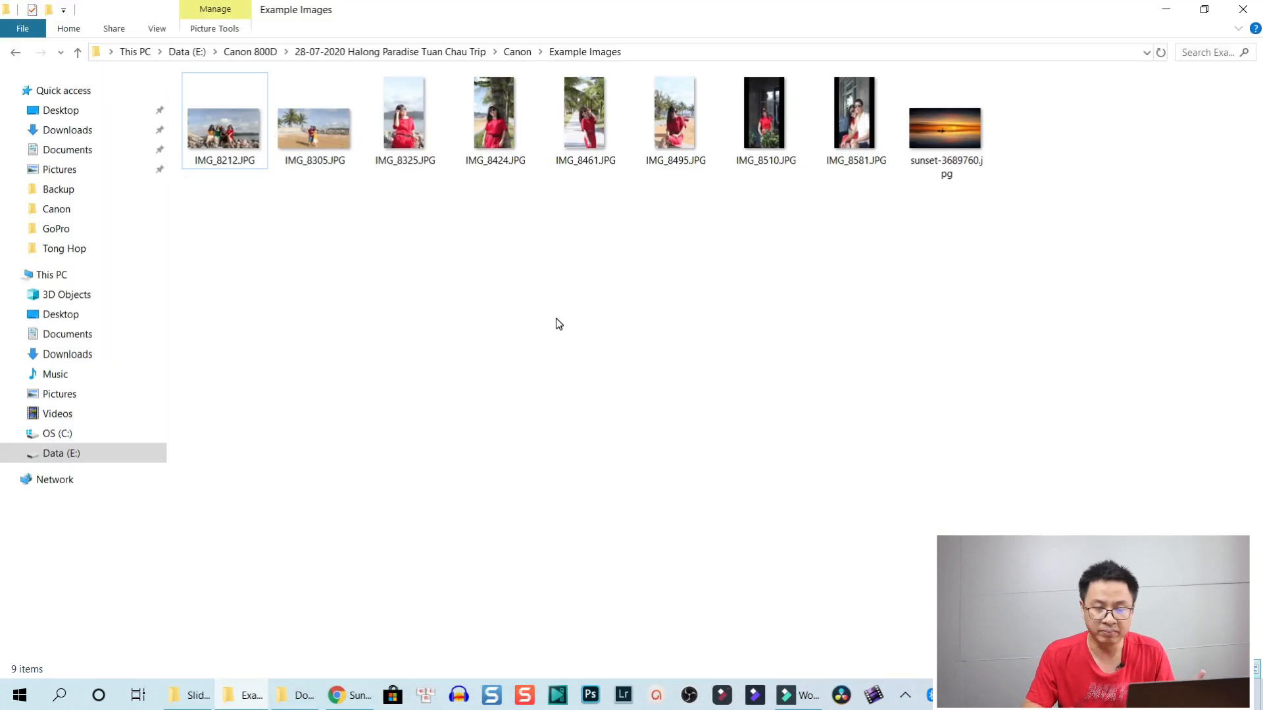
left_click(250, 145)
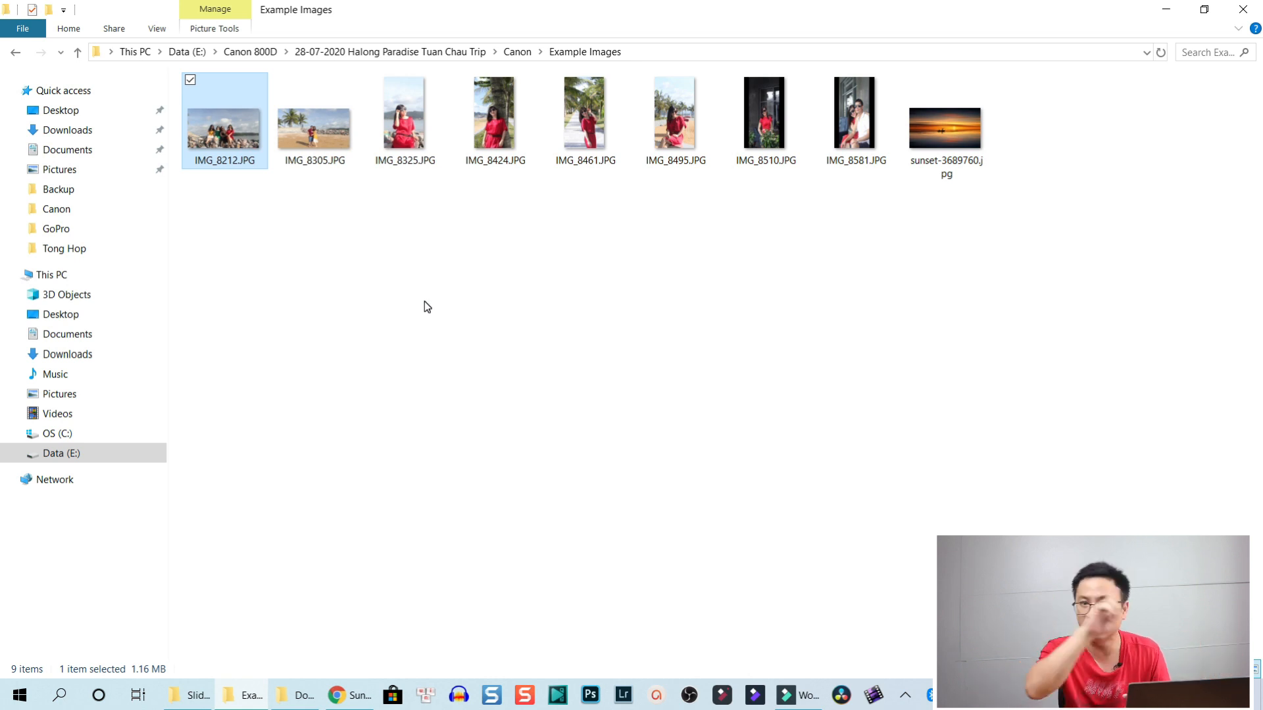
left_click(238, 133)
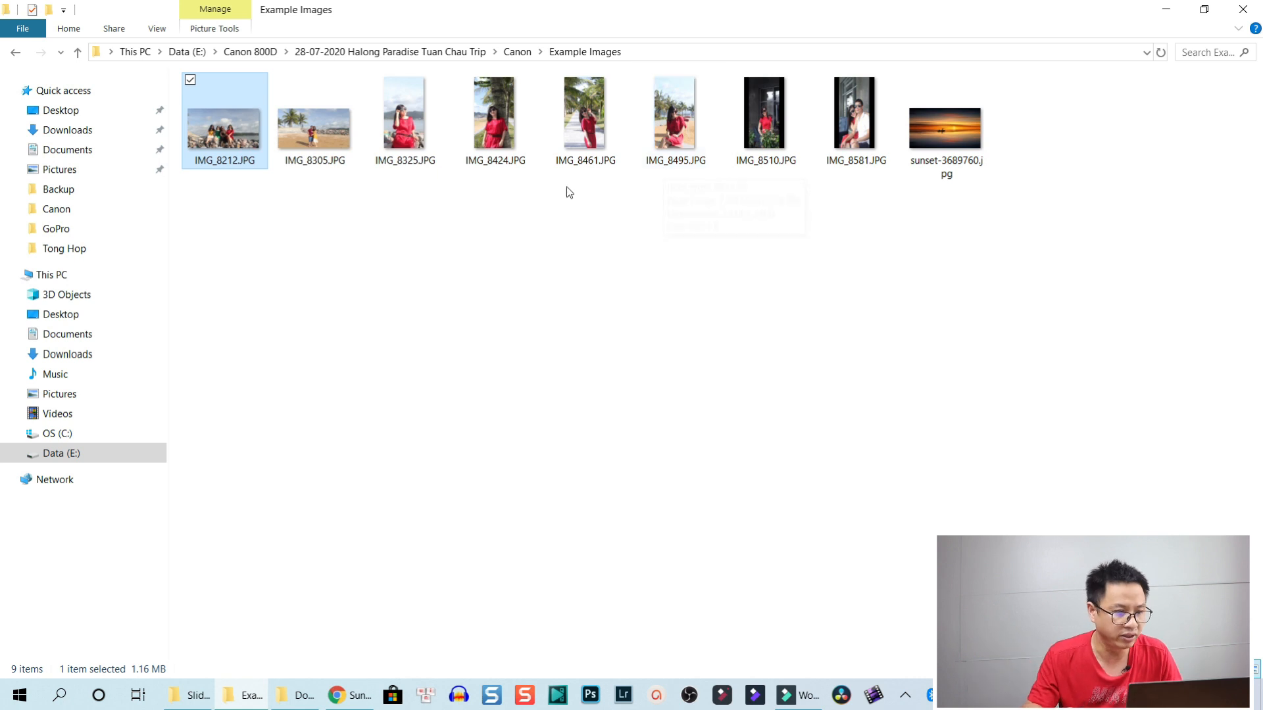
Check the image dimensions in the file properties of IMG_8212.JPG and close the properties without changes.
right_click(250, 133)
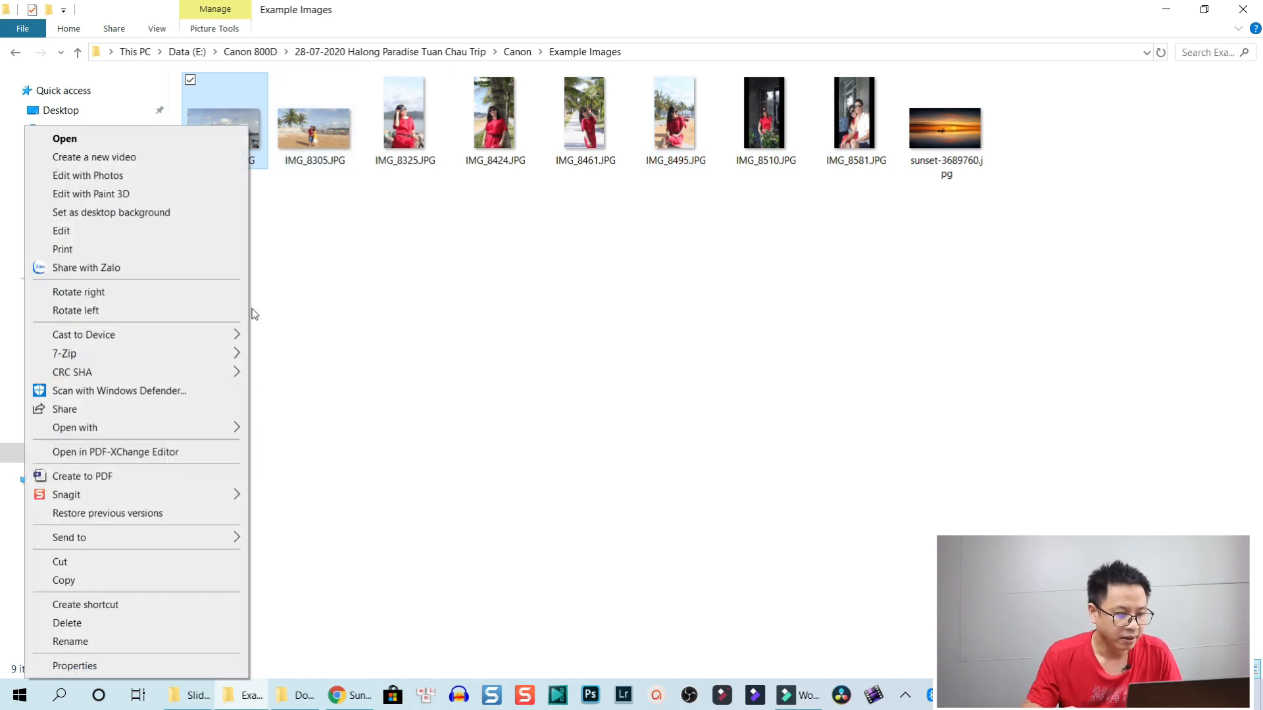
left_click(107, 665)
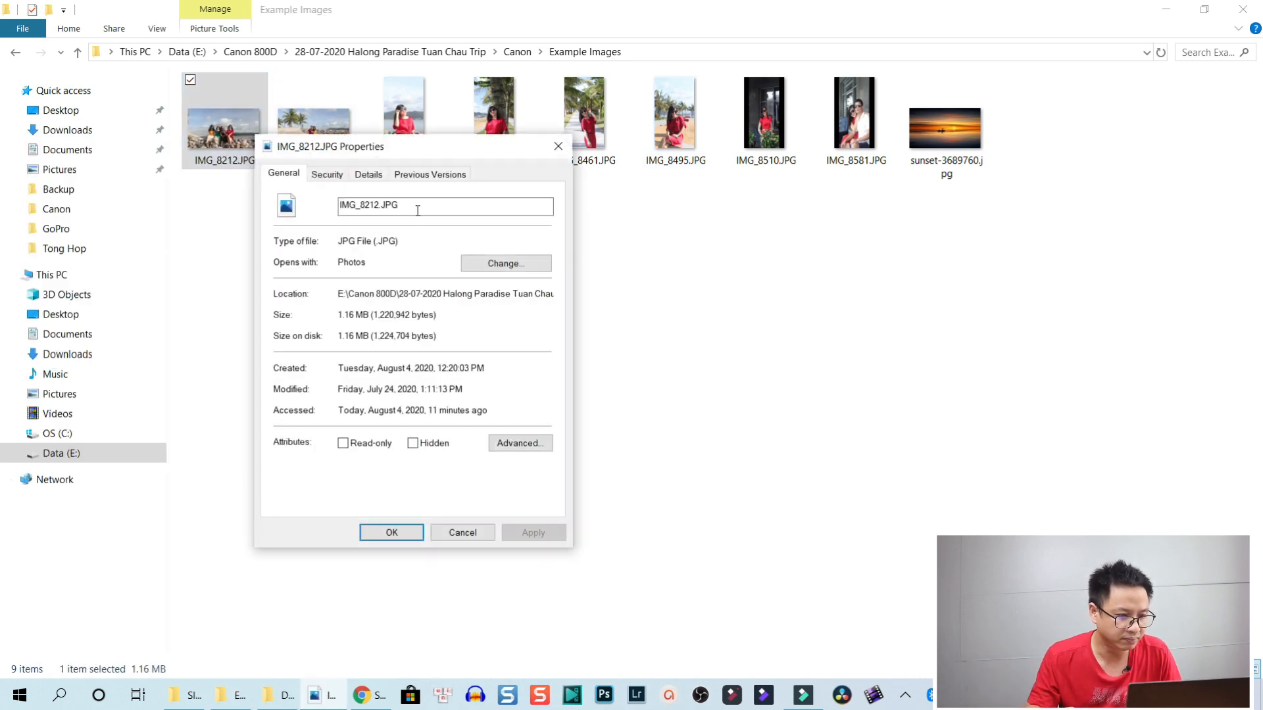
left_click(369, 173)
scroll(418, 421, "down", 1)
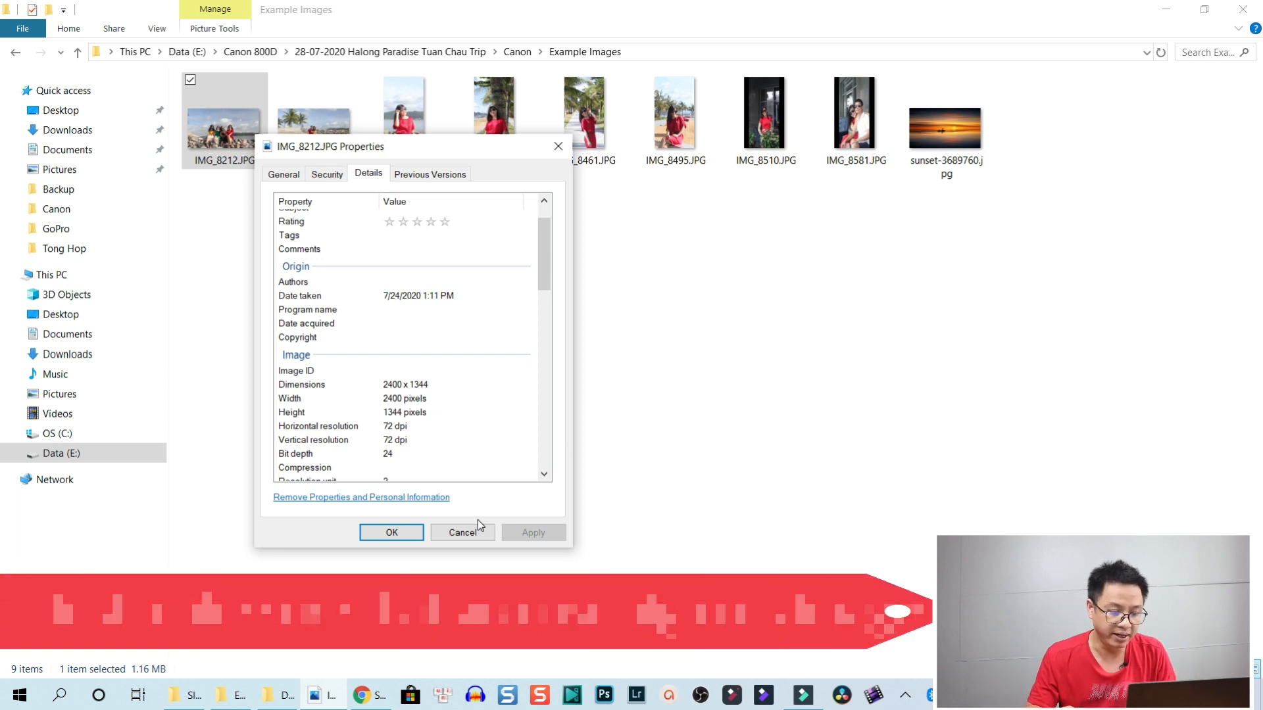
left_click(475, 537)
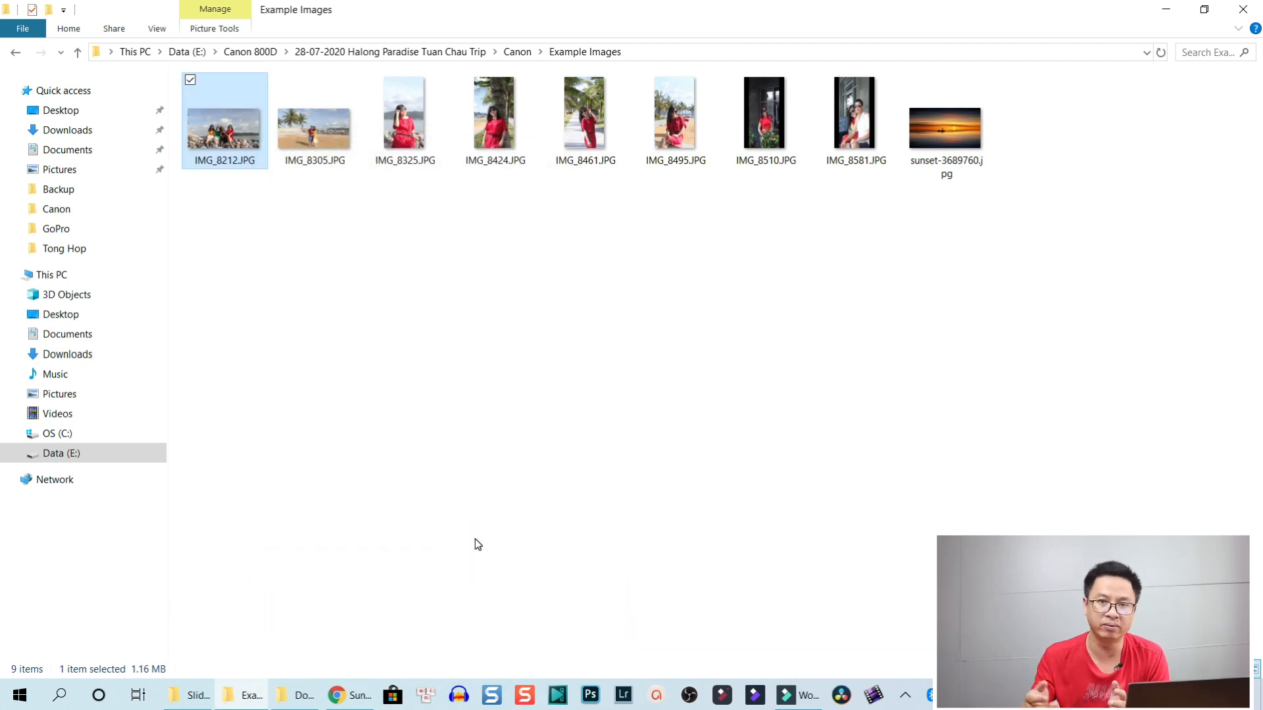
Select and deselect sunset-3689760.jpg, switch to the Slideshow final project in Wondershare Filmora9 and preview its first few seconds.
left_click(960, 144)
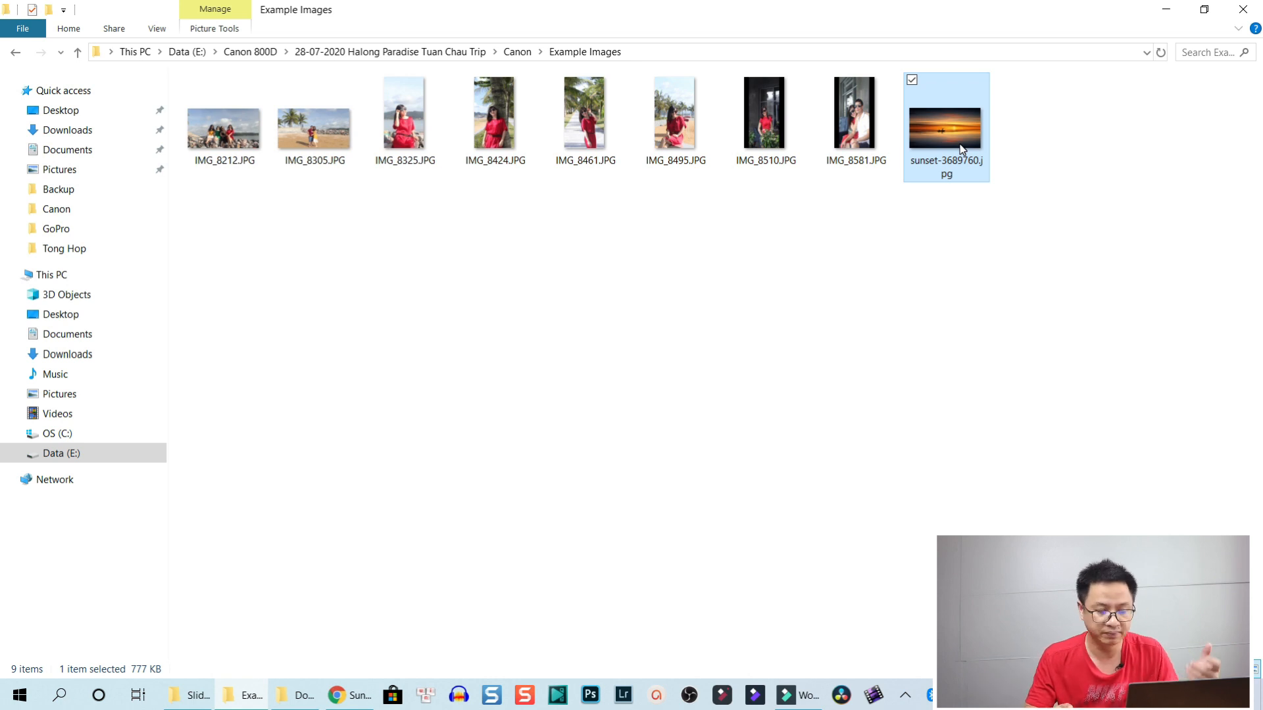
left_click(736, 283)
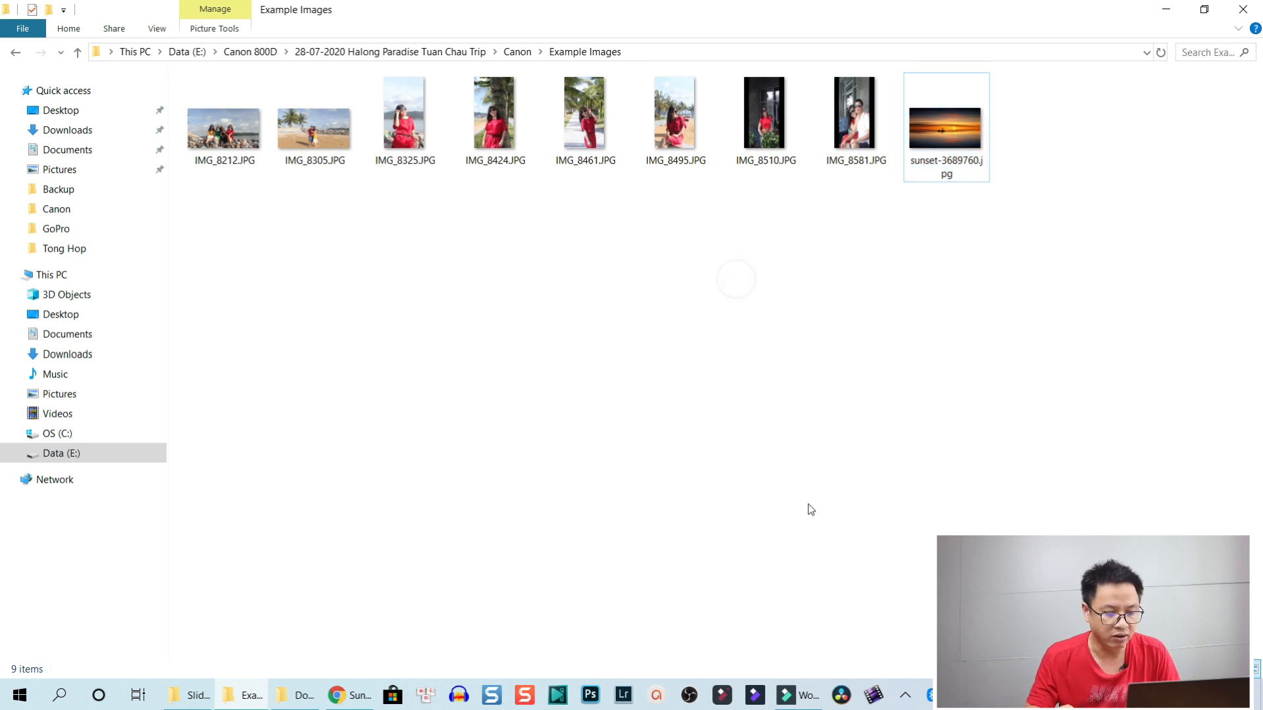
left_click(804, 701)
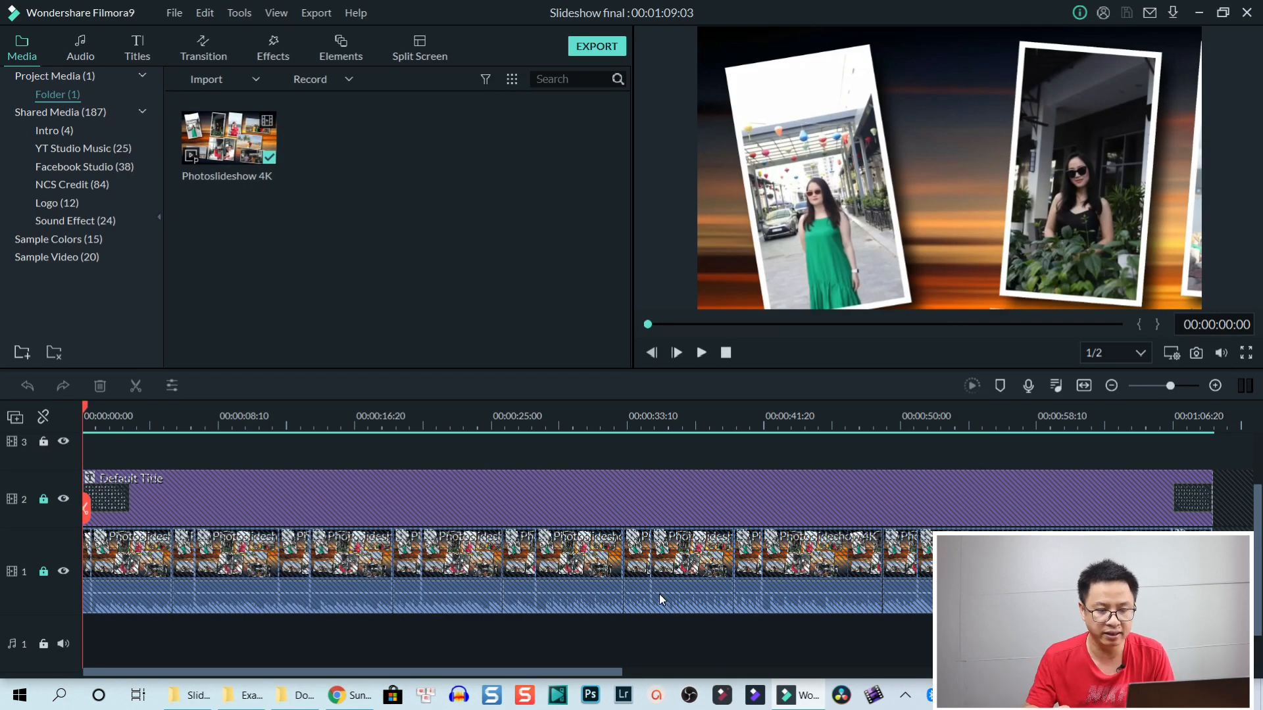
key("space")
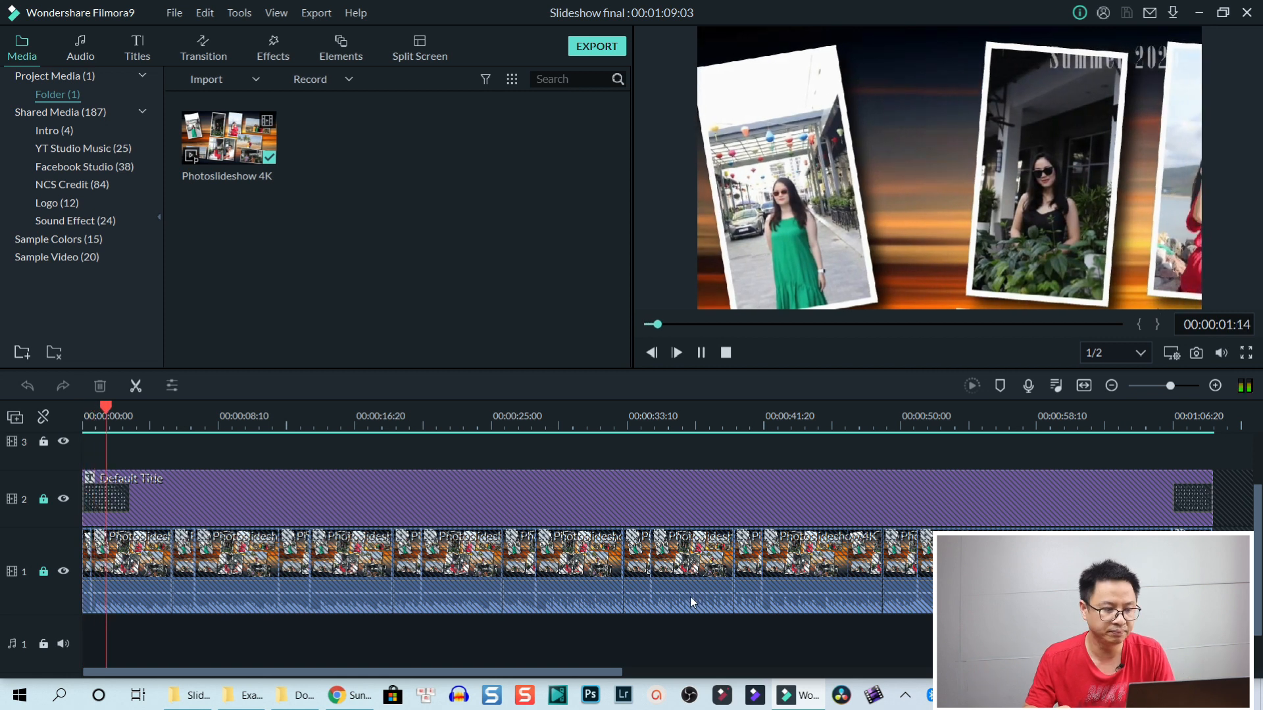
key("space")
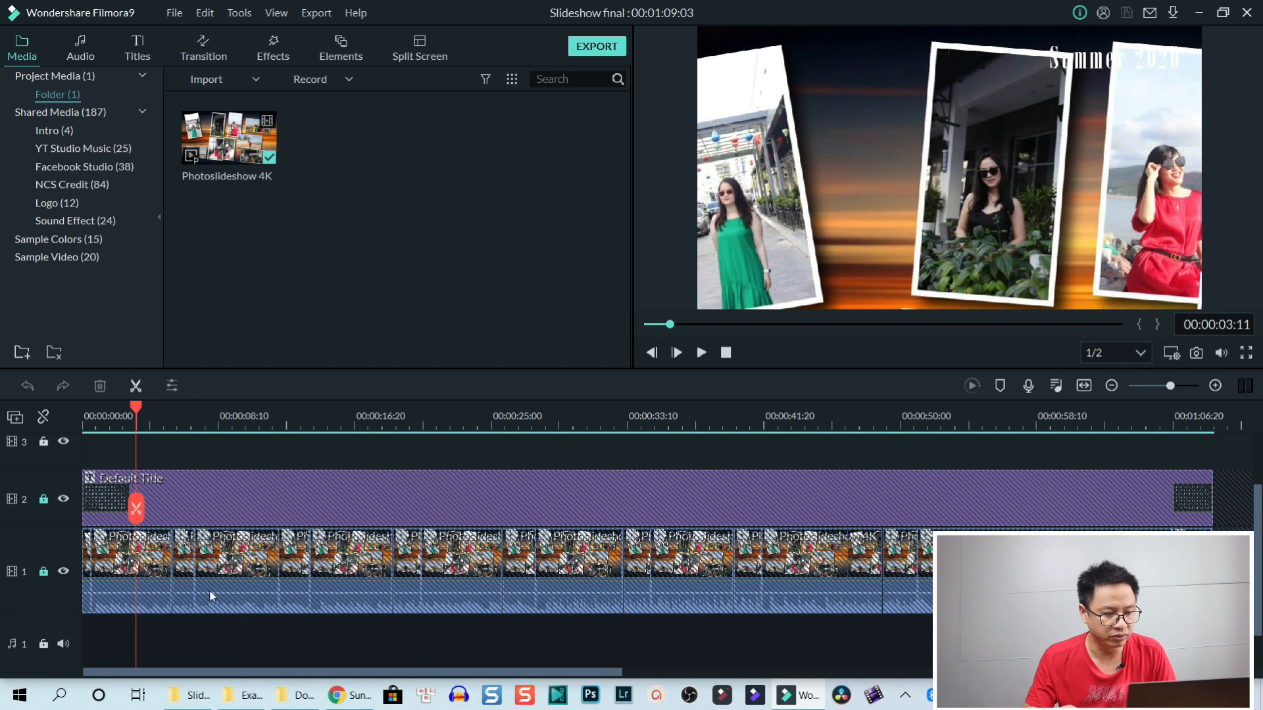
Unlock video track 2 with the Default Title and video track 1 with the Photoslideshow 4K clips.
left_click(43, 502)
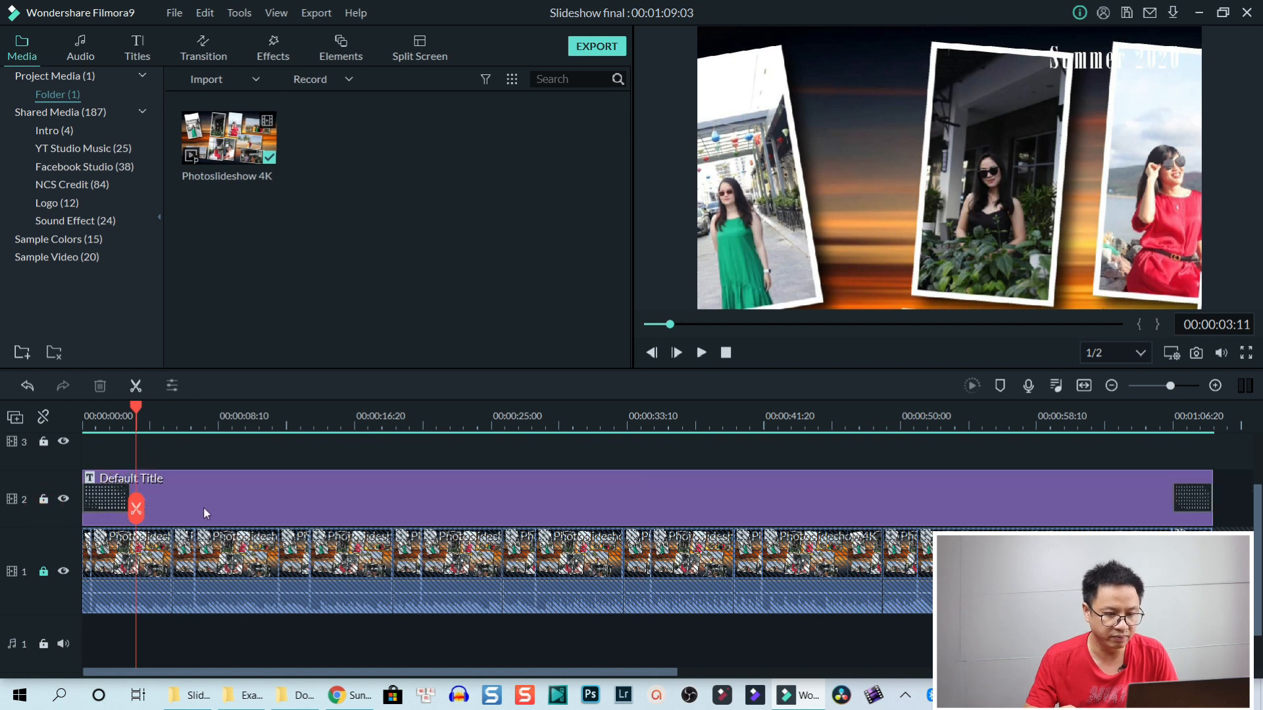
left_click(204, 509)
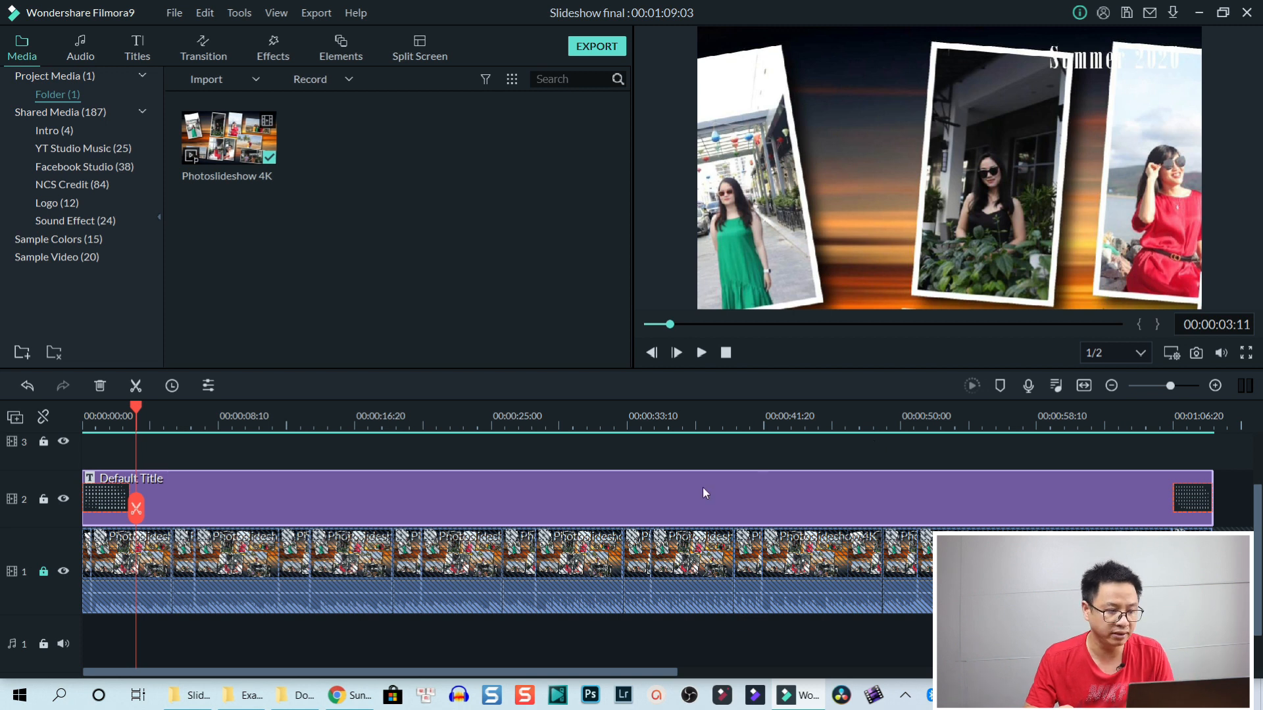
left_click(44, 572)
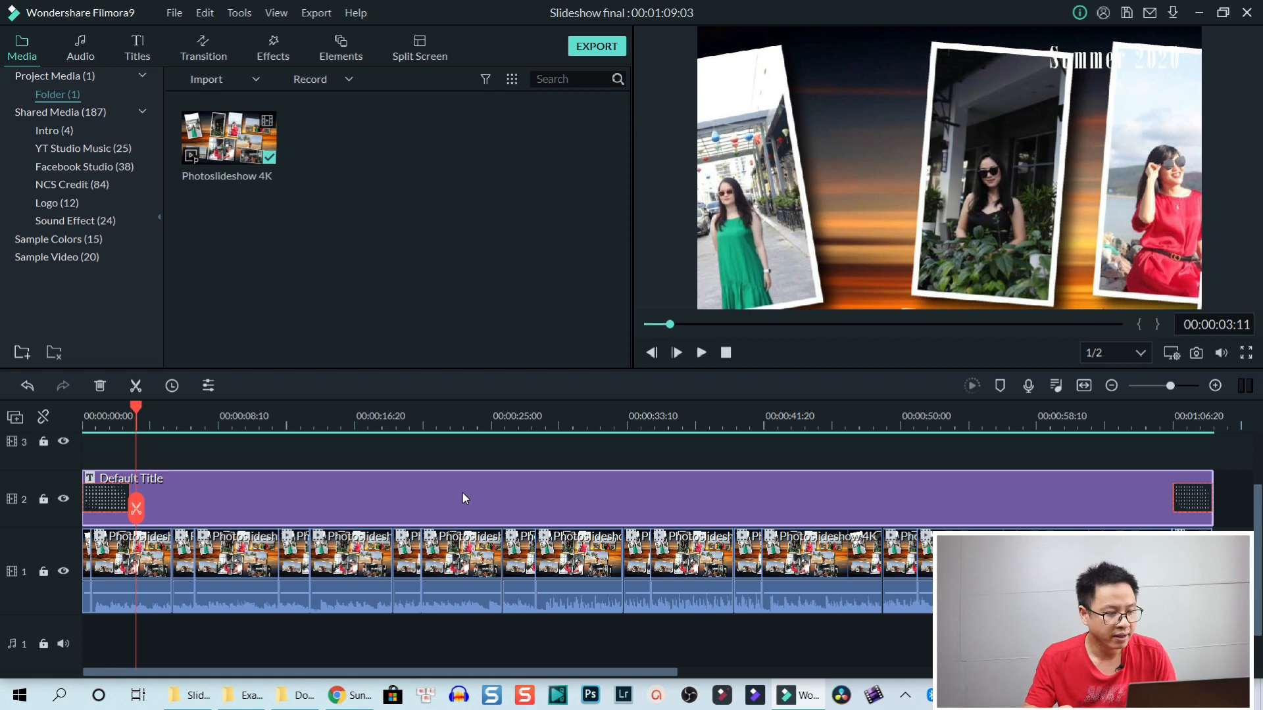
Select the first Photoslideshow 4K clip, zoom the timeline in on it and play the slideshow from 00:00:00:00 for about seven seconds.
left_click(89, 584)
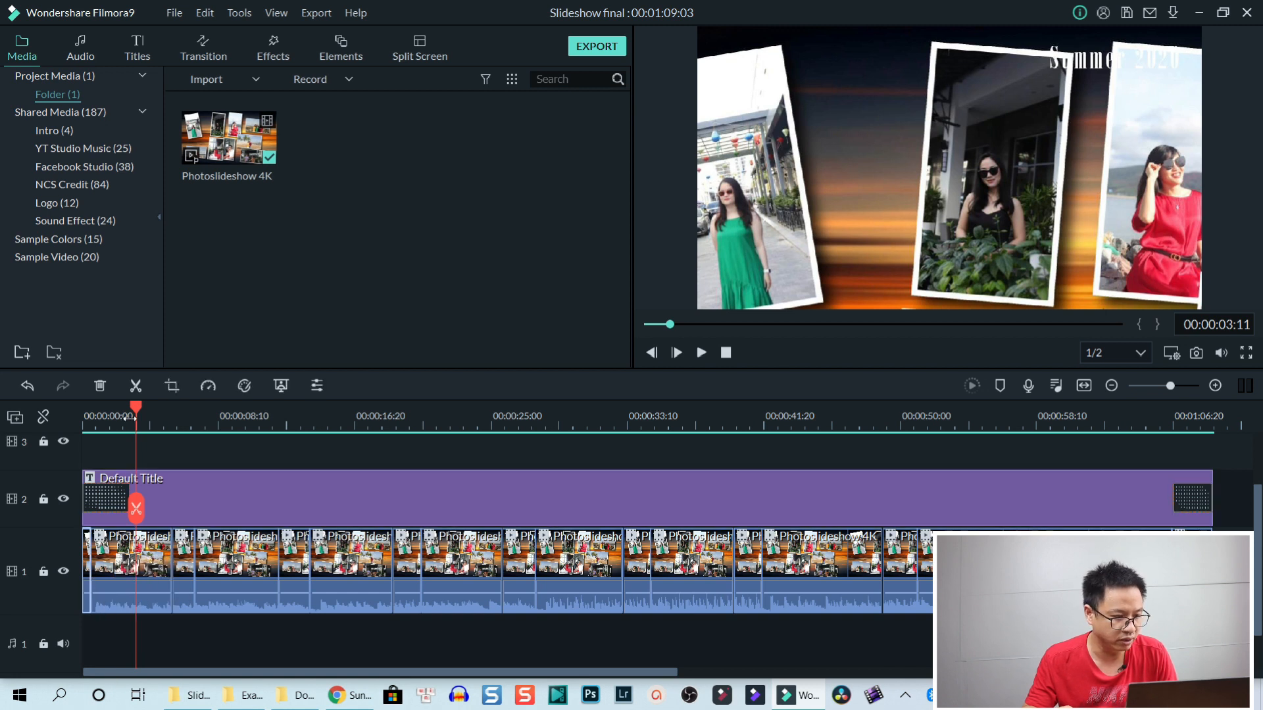
left_click_drag(130, 419, 330, 418)
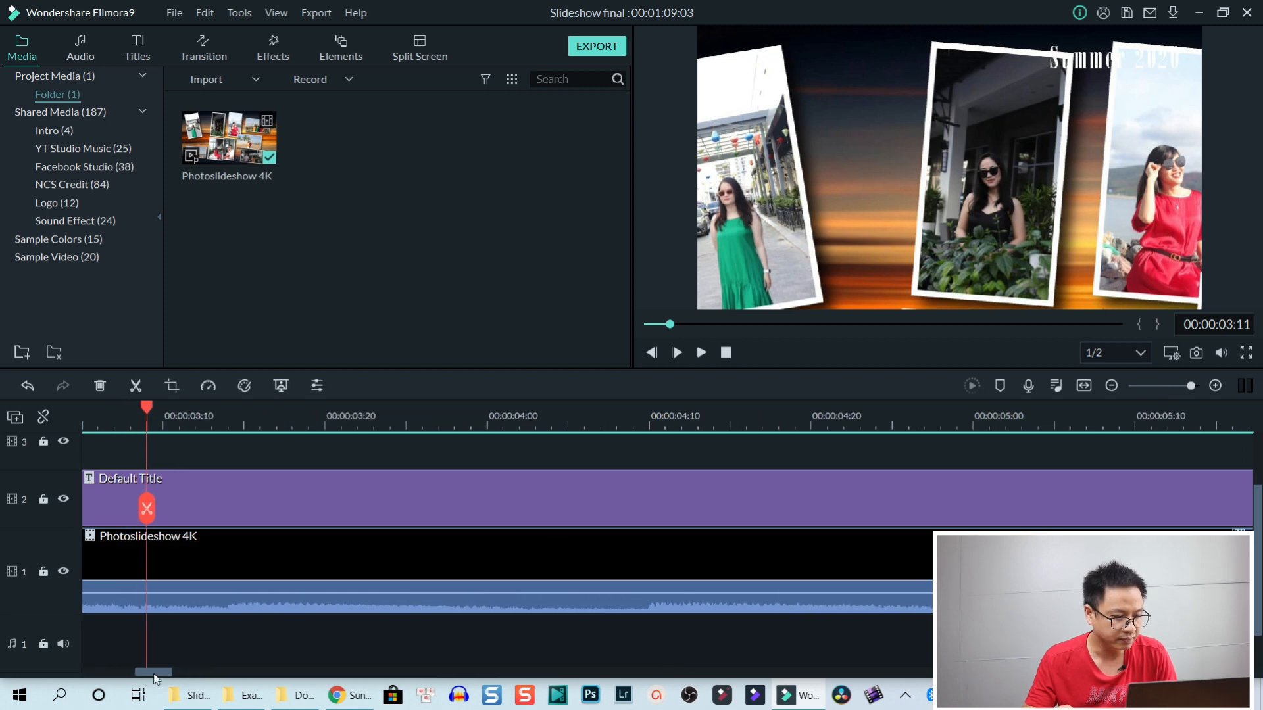
left_click_drag(146, 672, 94, 681)
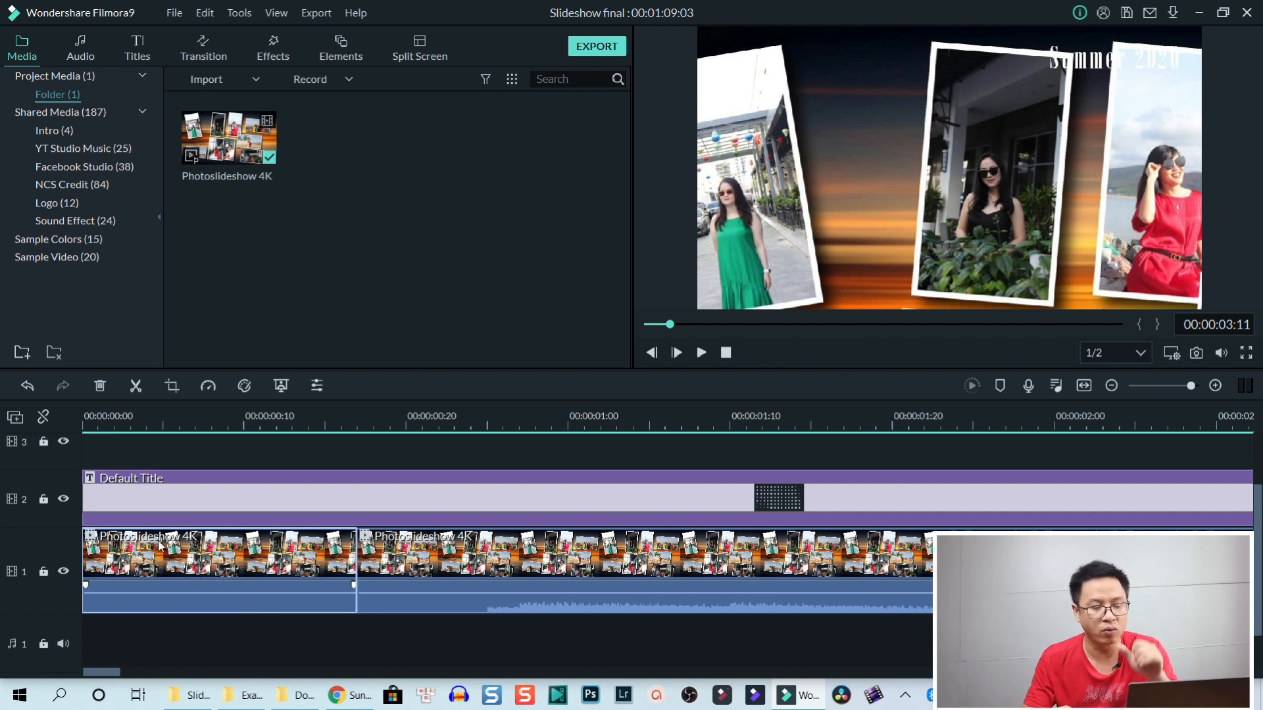
left_click(86, 411)
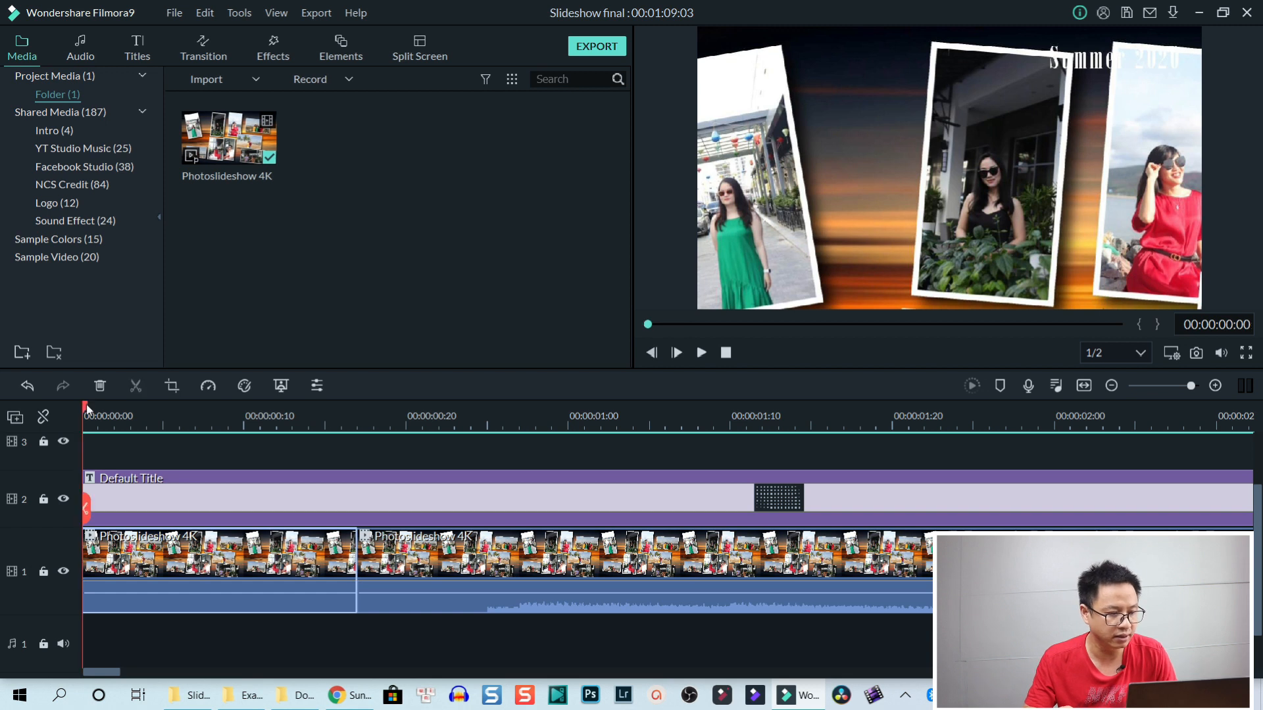
key("space")
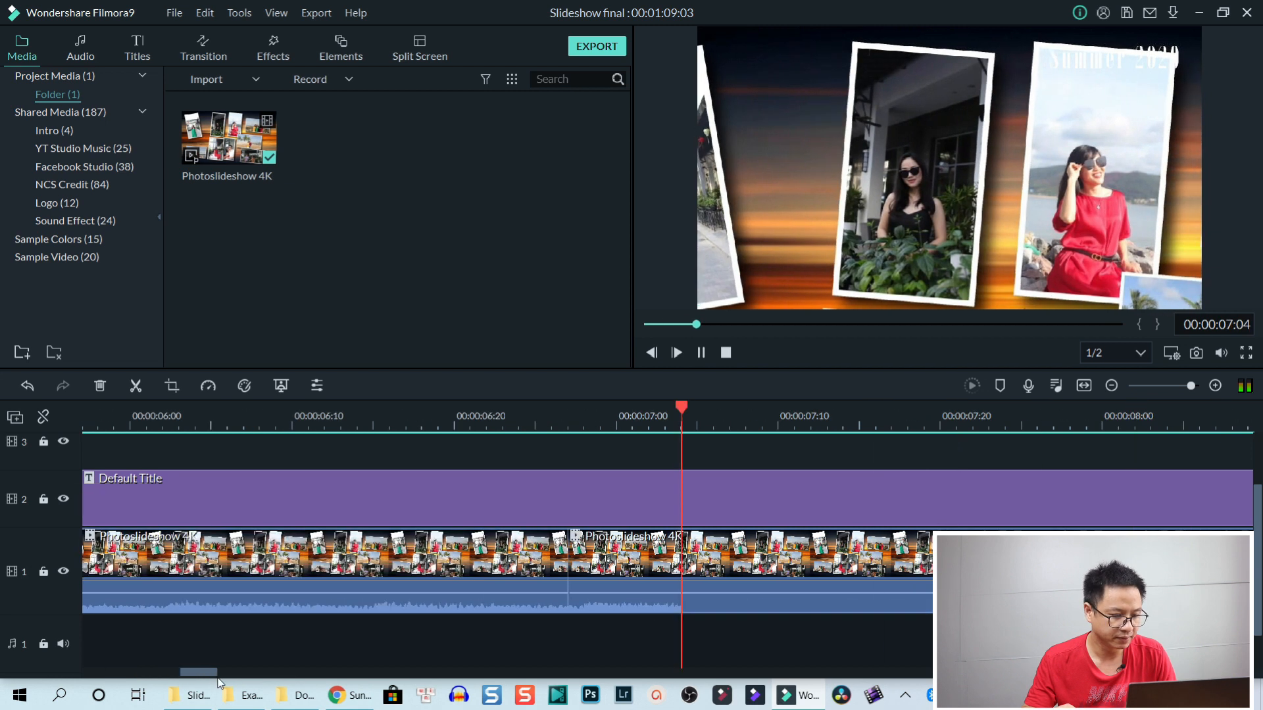
key("space")
Place the playhead at 00:00:00:25, open Crop and Zoom for the second Photoslideshow 4K clip and examine its Pan & Zoom start and end frames.
left_click_drag(191, 672, 102, 669)
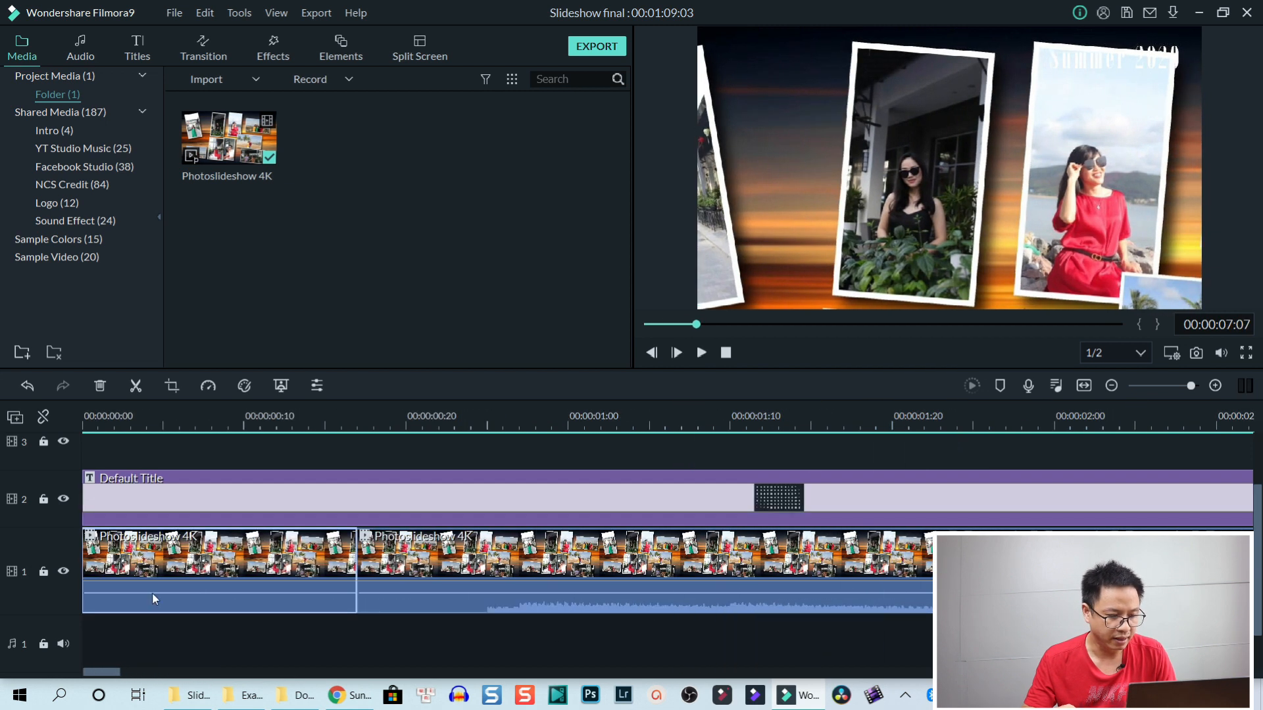
left_click_drag(501, 420, 487, 418)
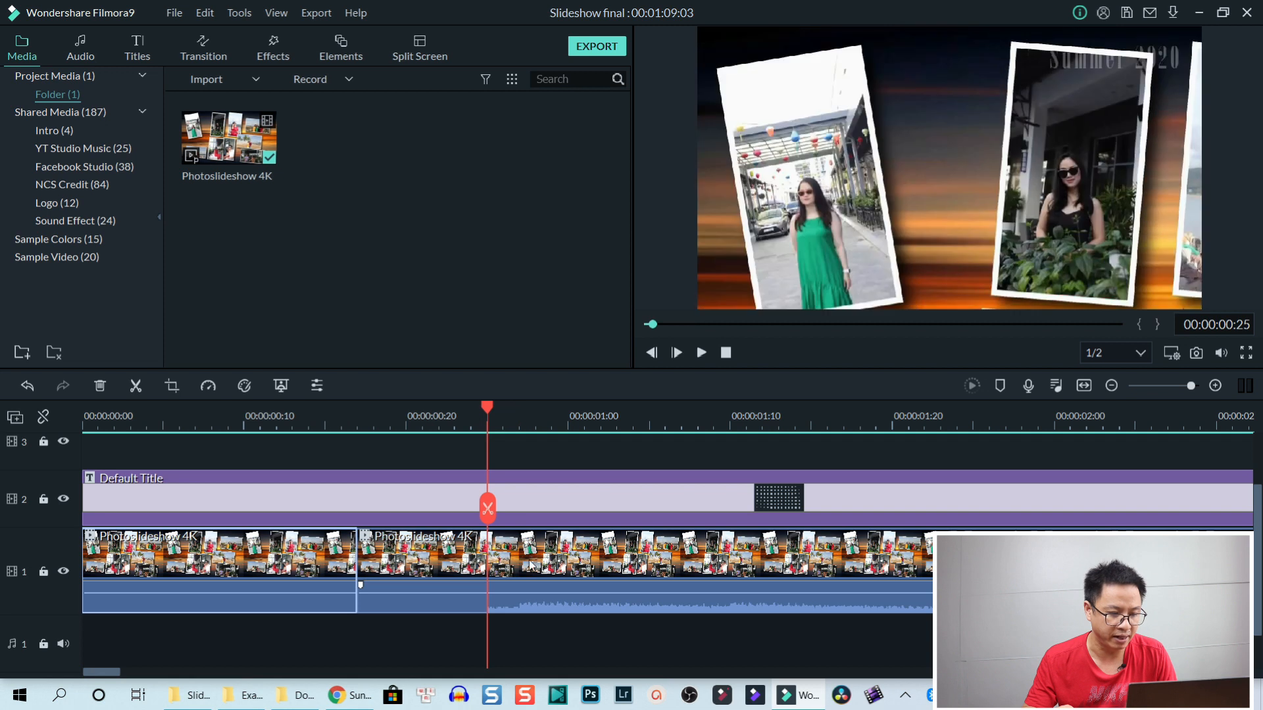
left_click(175, 391)
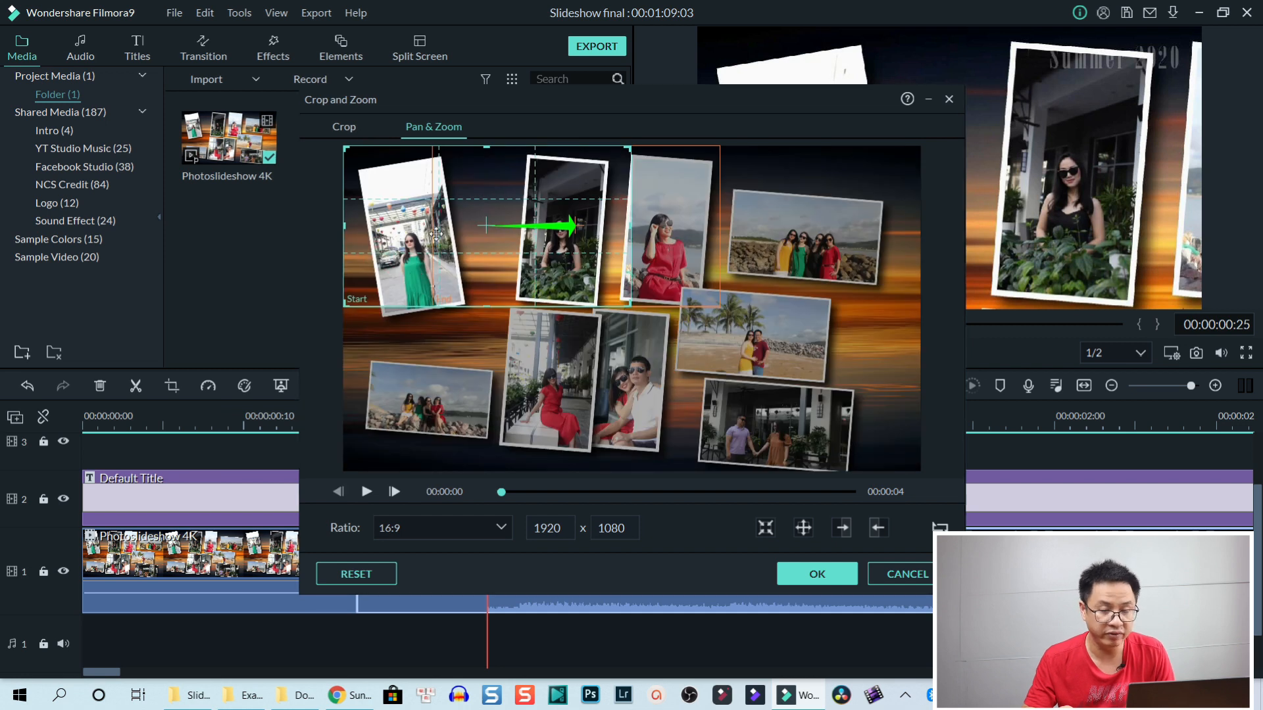
left_click(578, 223)
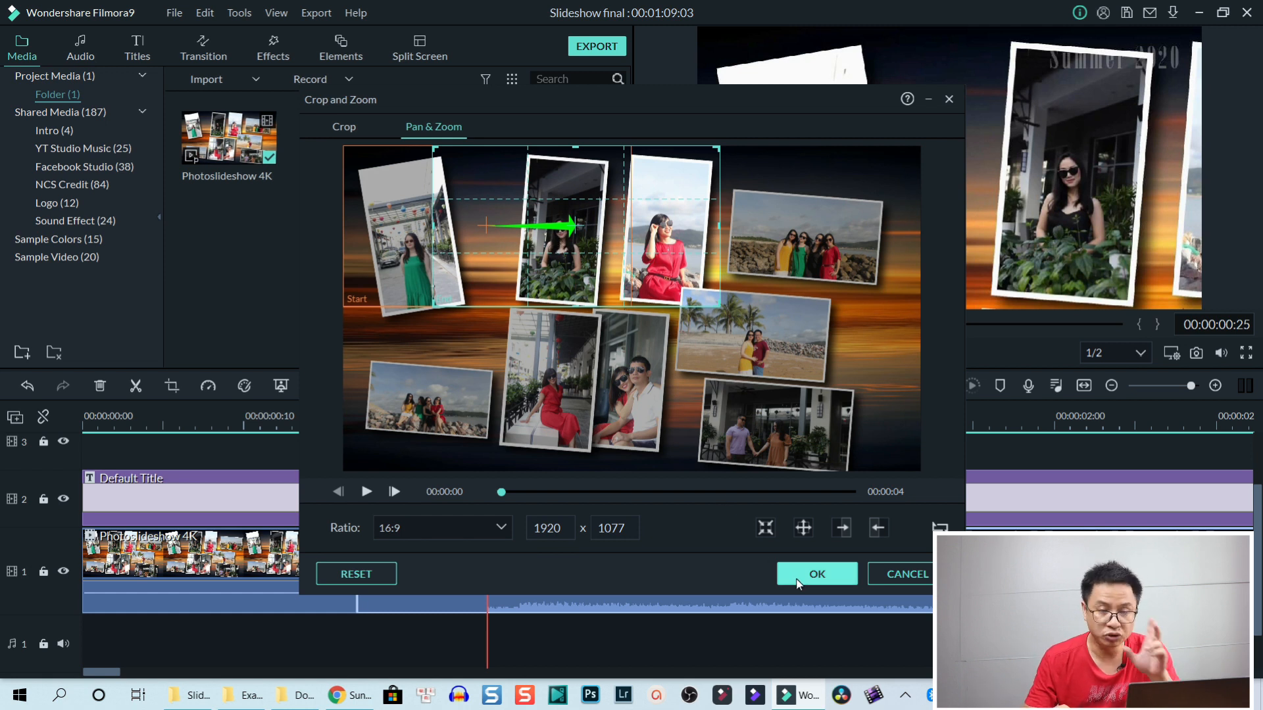
left_click(480, 236)
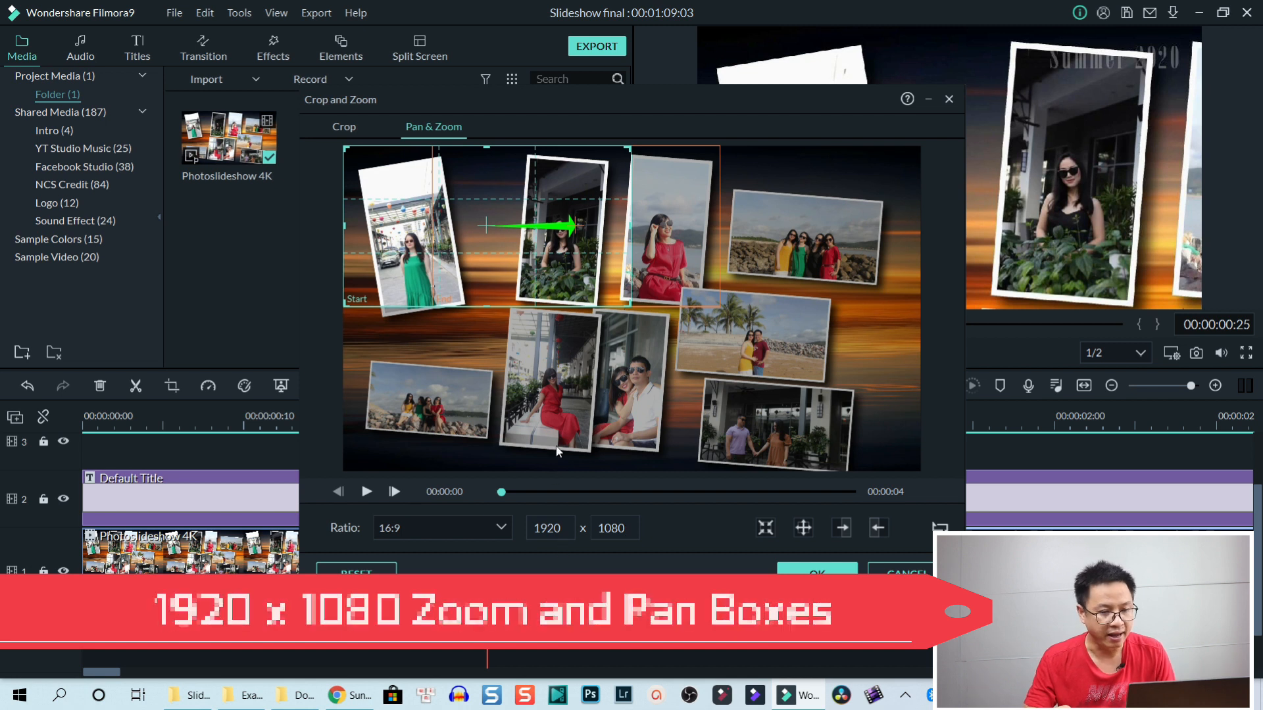
left_click(472, 267)
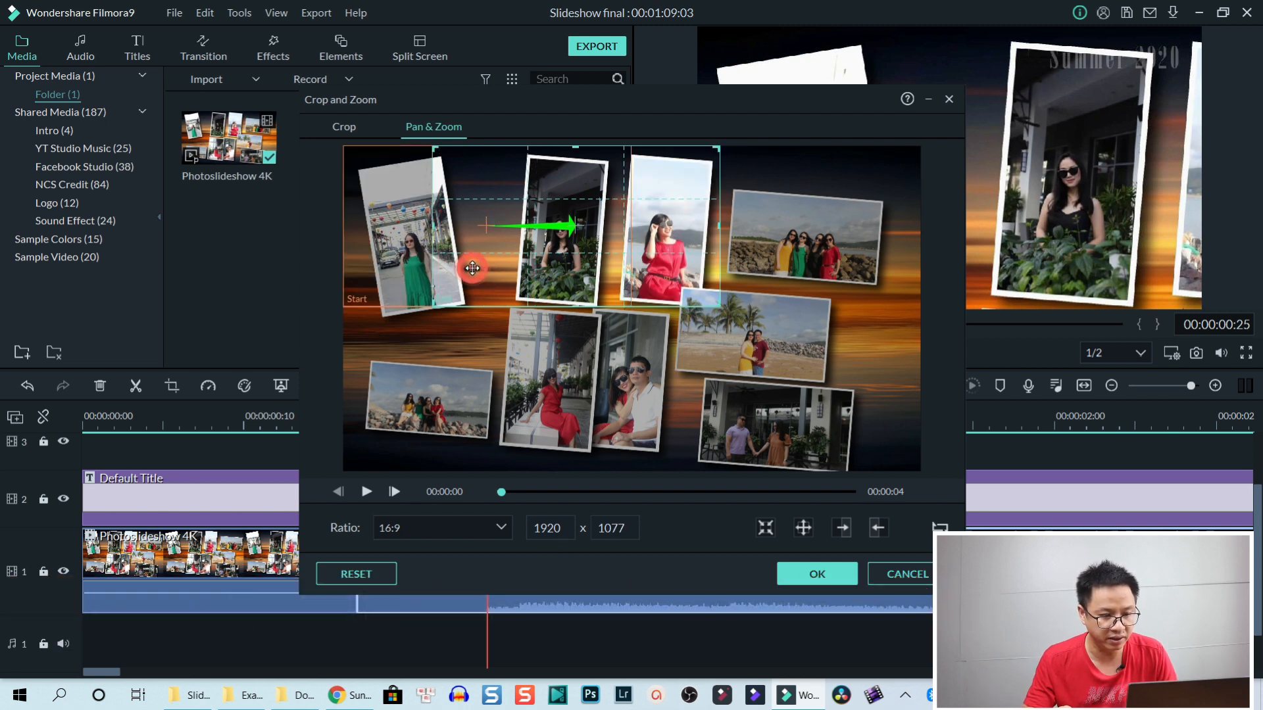
Try moving the Pan & Zoom end frame toward the beach group photo and back, and discard the changes.
left_click_drag(472, 268, 645, 305)
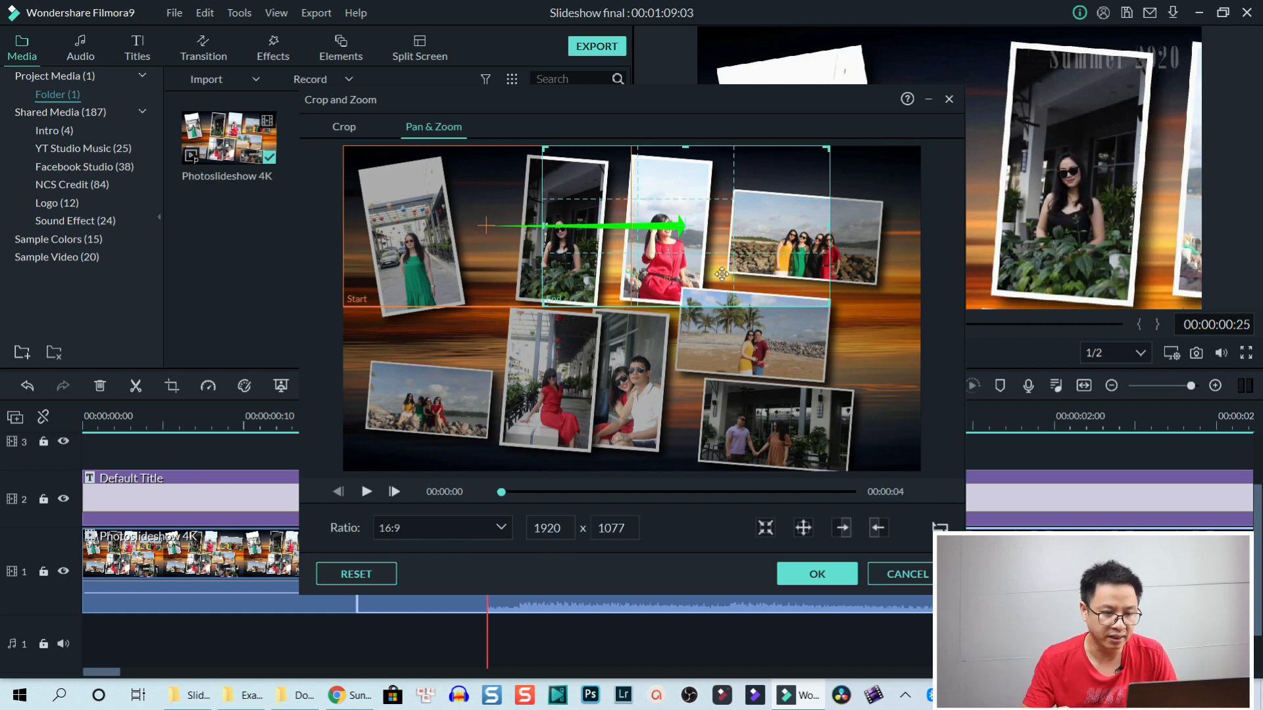
left_click_drag(734, 259, 630, 250)
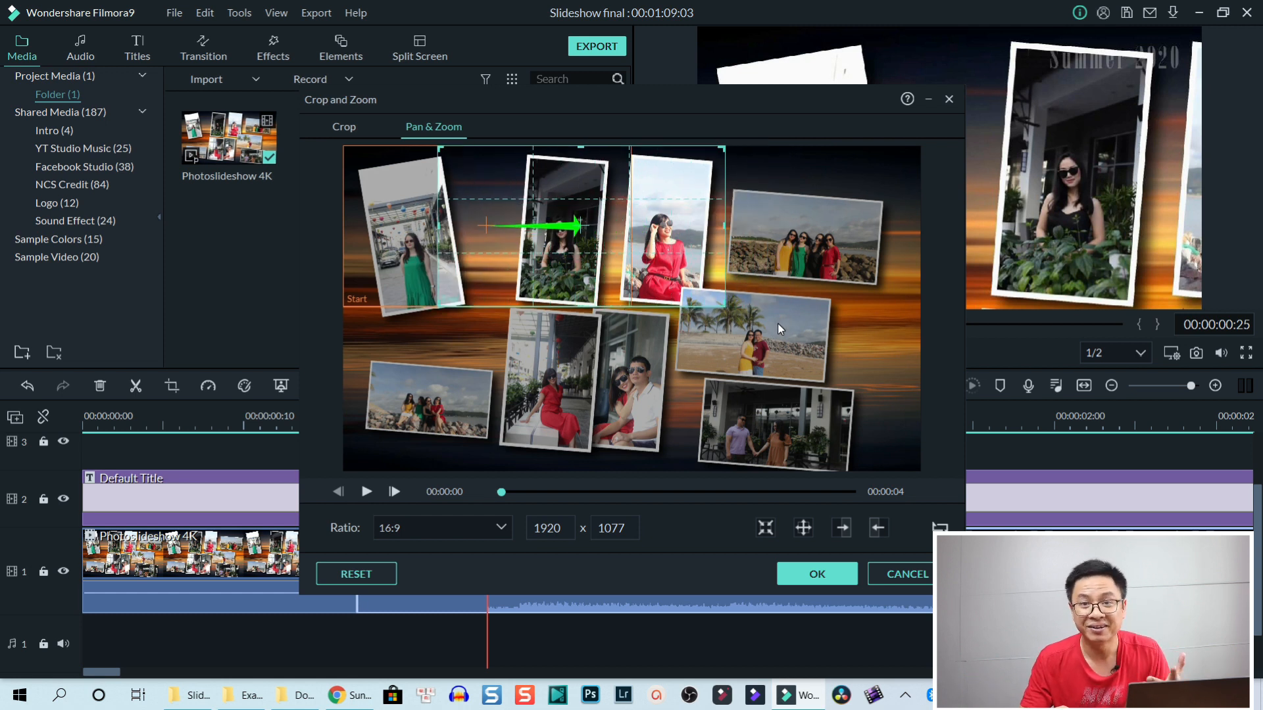
left_click(906, 574)
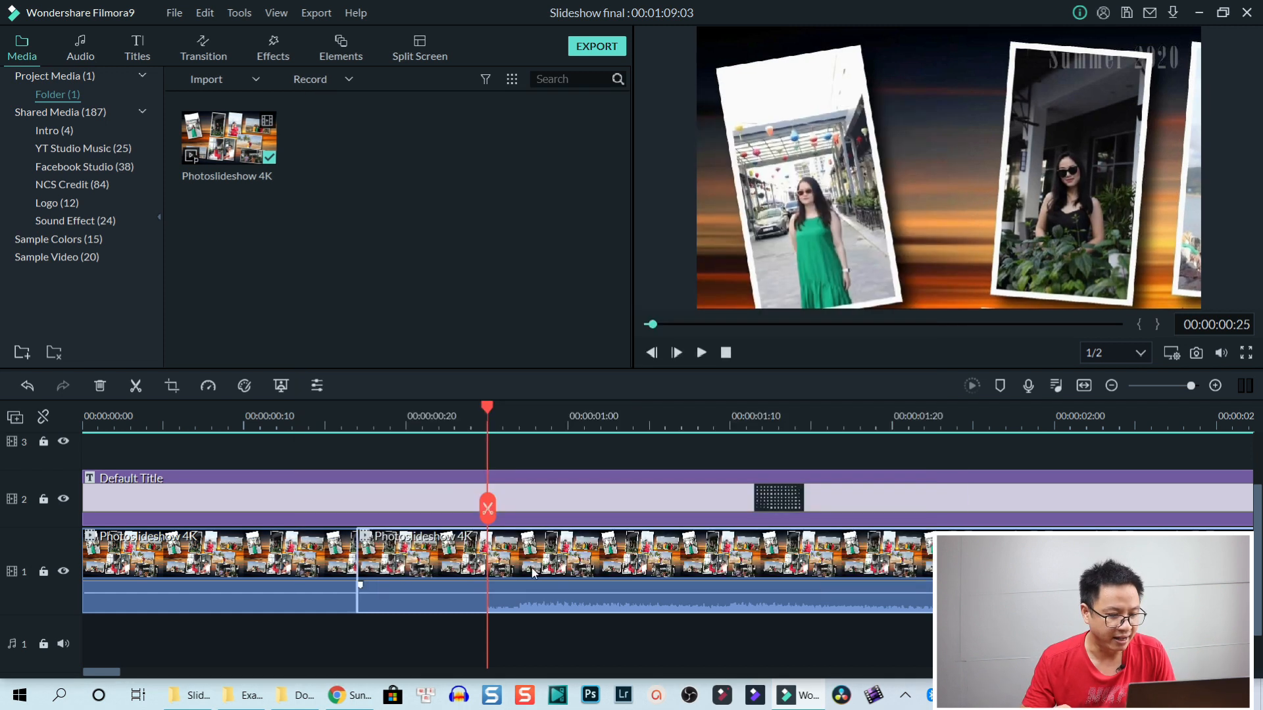
Place the playhead at 00:00:06:16, open Crop and Zoom for the third Photoslideshow 4K clip and preview its crop frame.
left_click(1083, 385)
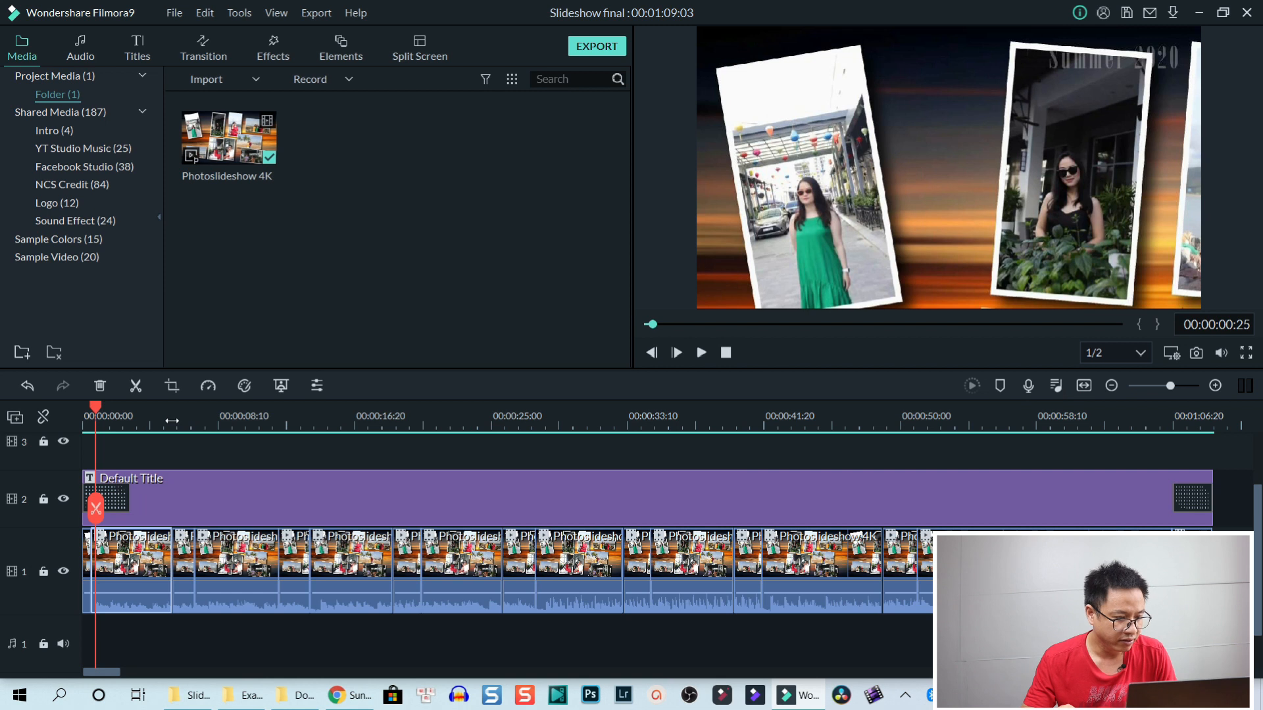
left_click_drag(172, 420, 321, 473)
left_click(348, 554)
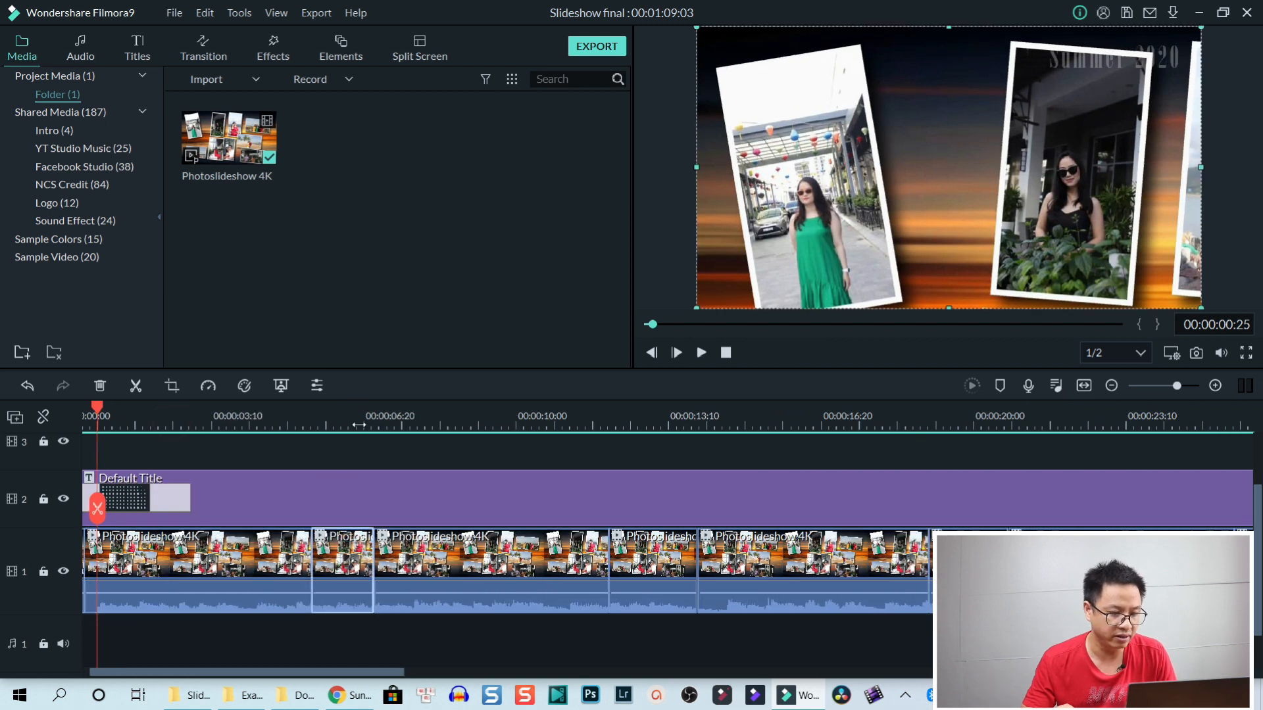
left_click(358, 555)
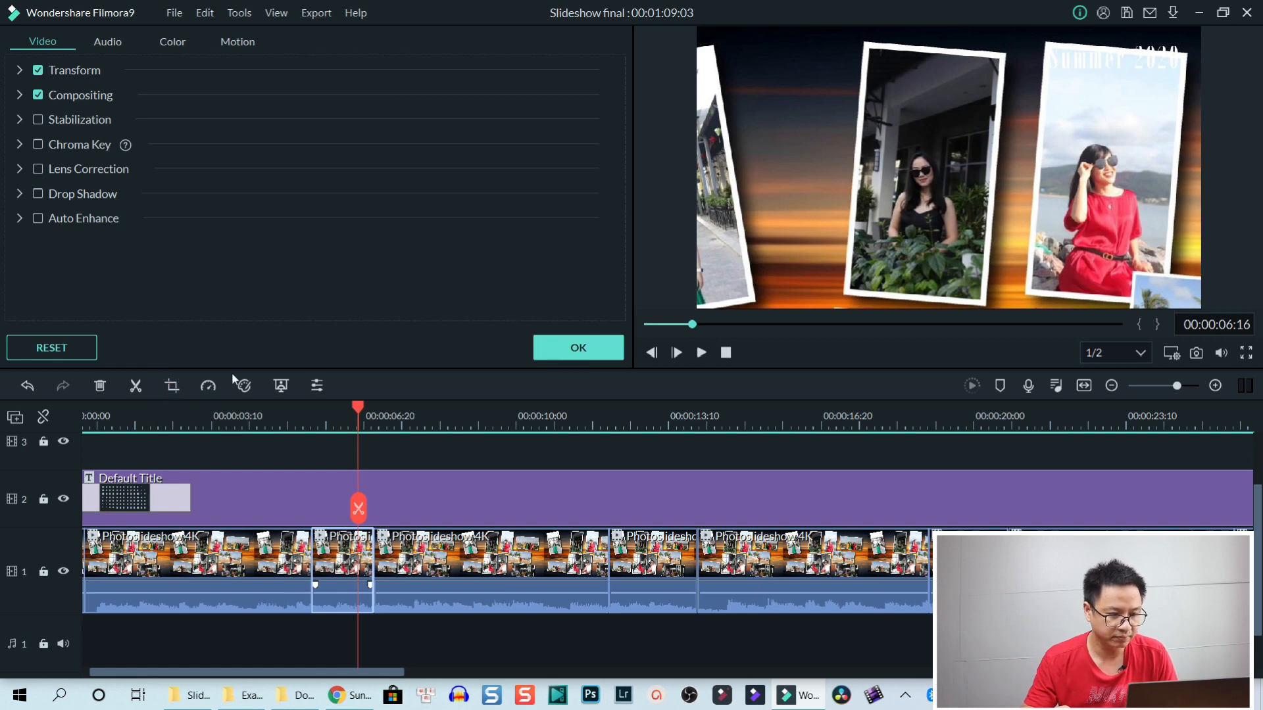
key("alt+c")
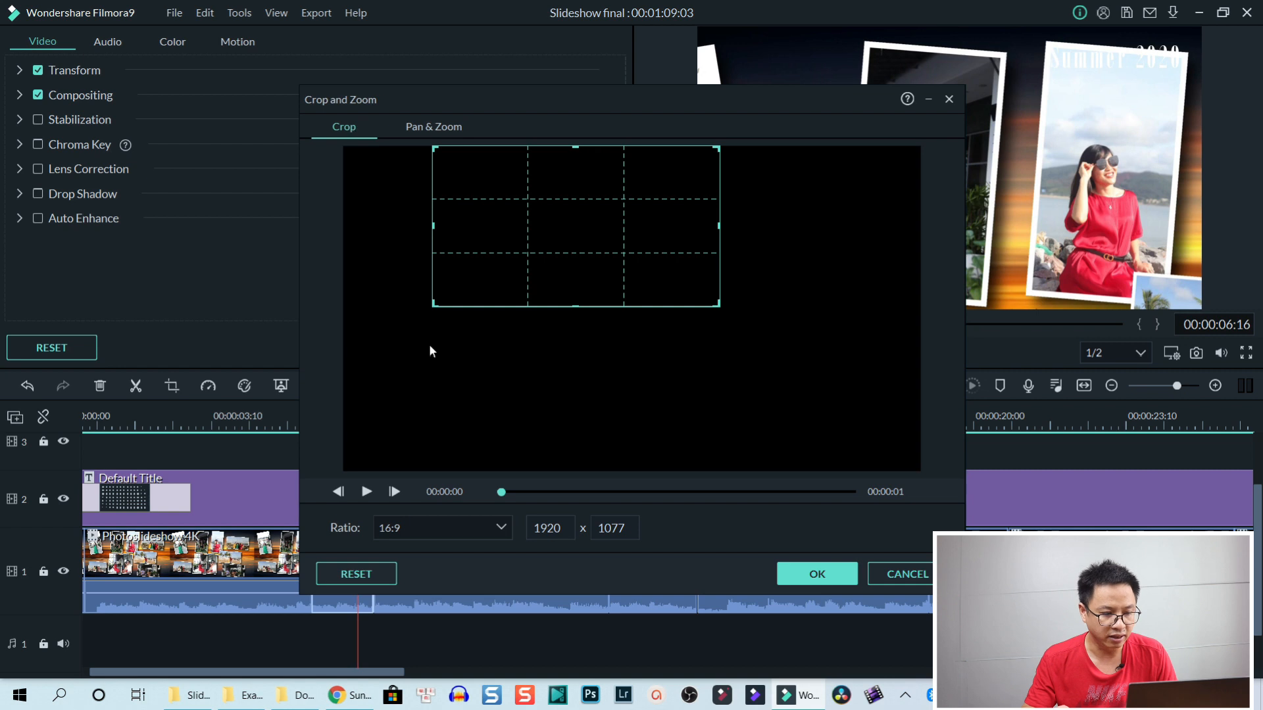
left_click(368, 492)
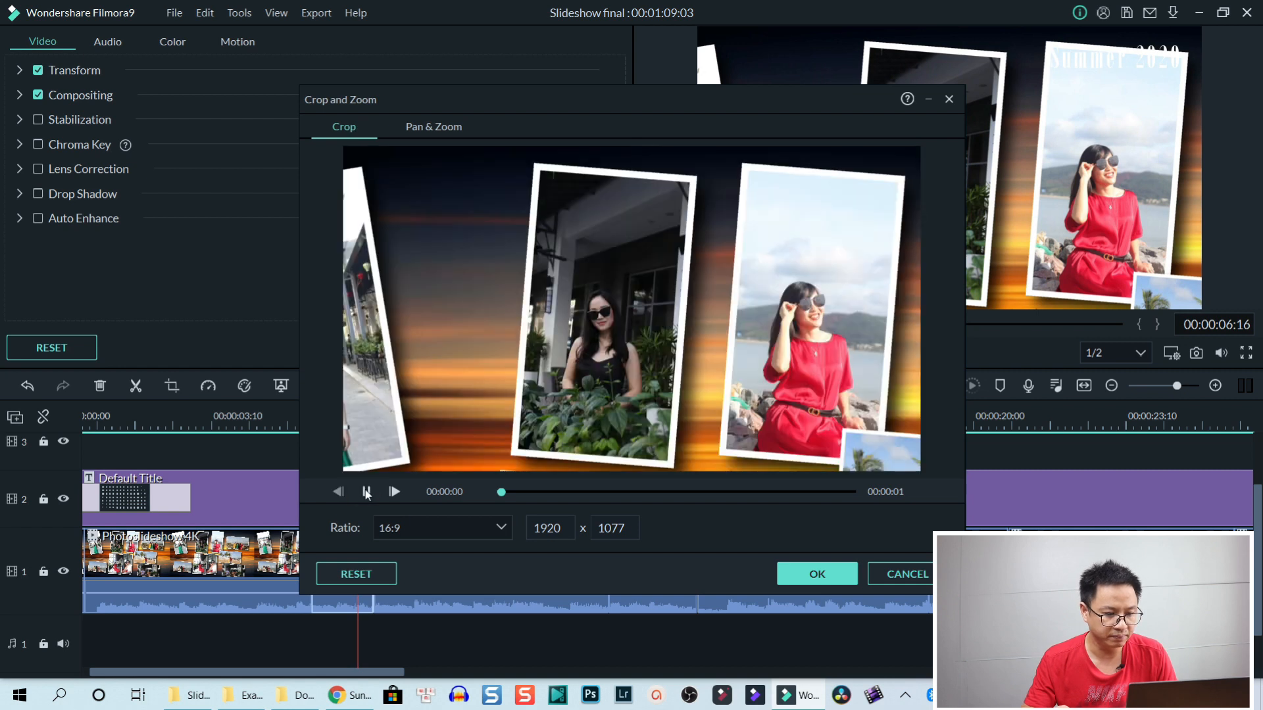
left_click(366, 493)
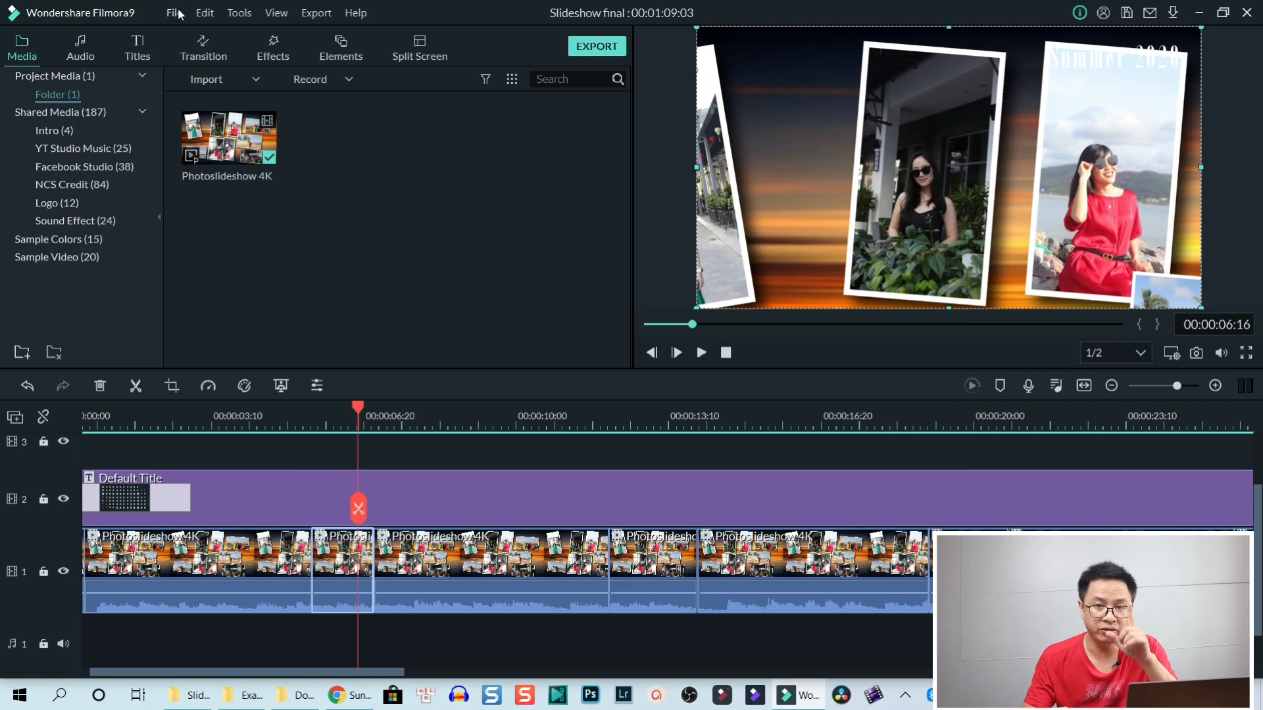
Create a new 16:9 (Widescreen) project without saving the changes to the slideshow final project.
left_click(177, 14)
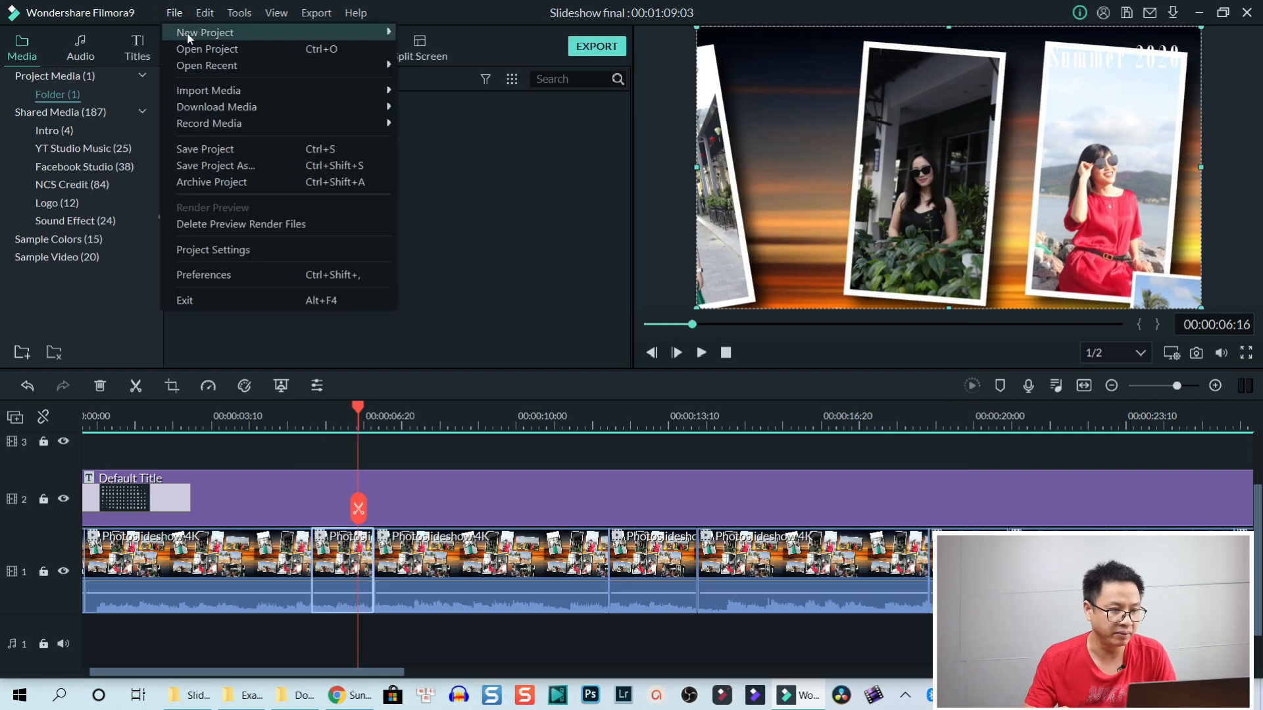
mouse_move(339, 34)
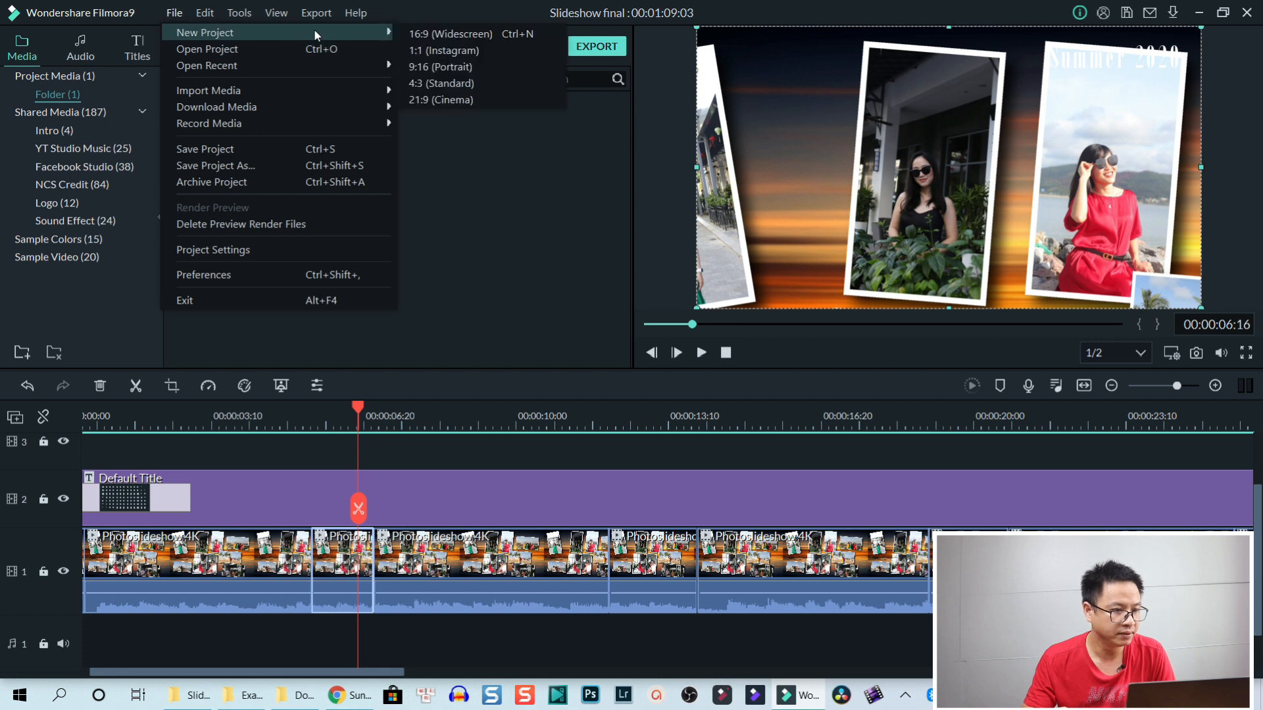
left_click(436, 38)
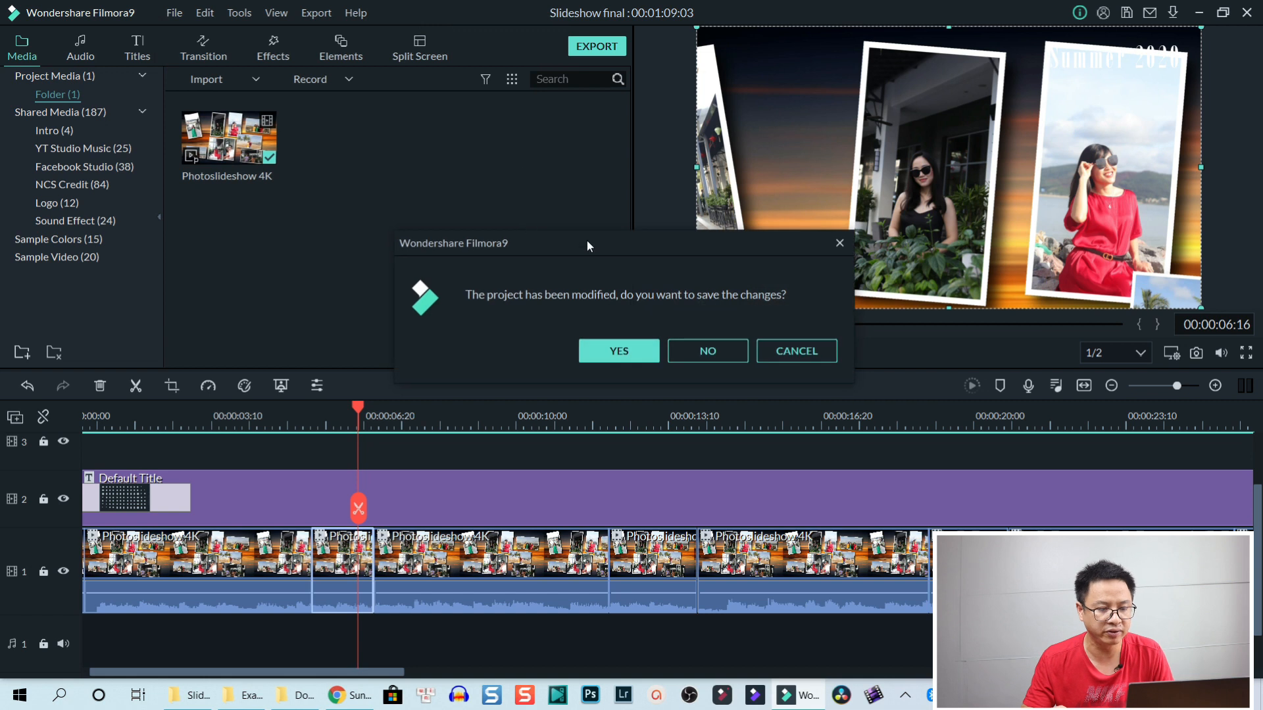
left_click(700, 346)
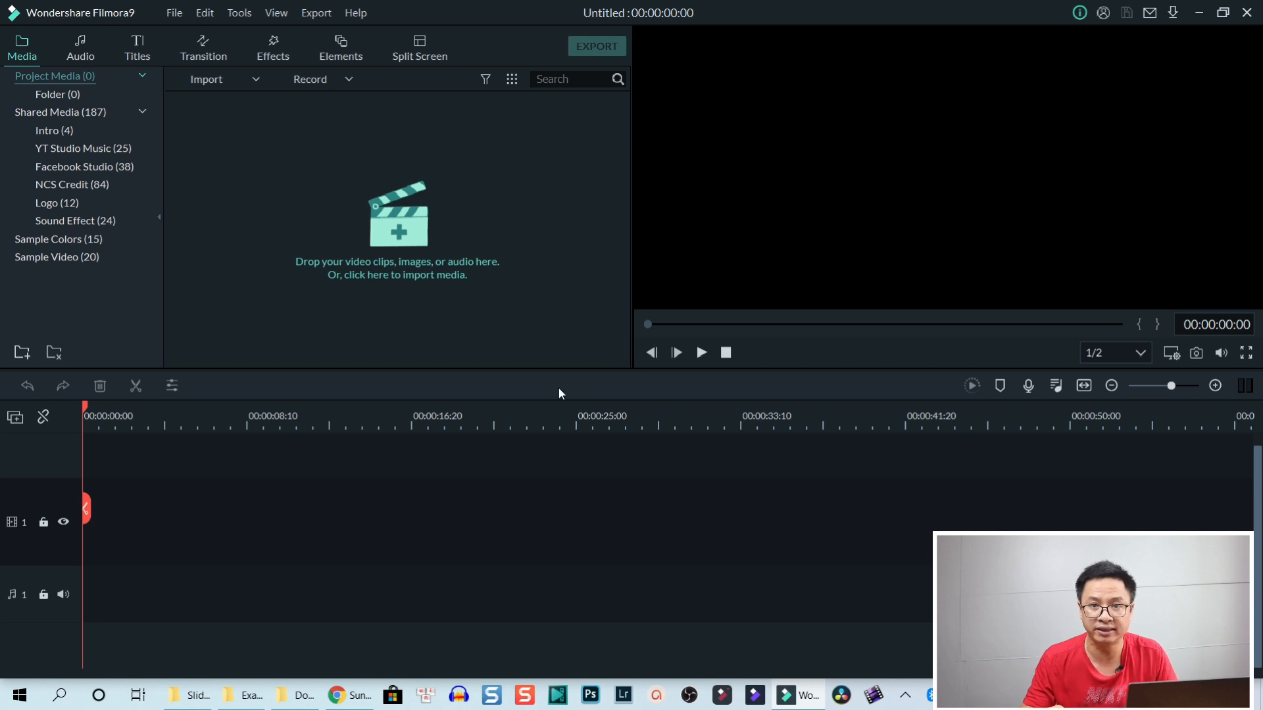
Configure the project settings to 16:9 (Widescreen), 3840 x 2160 (4k UHD) resolution and a 30 fps frame rate.
left_click(174, 12)
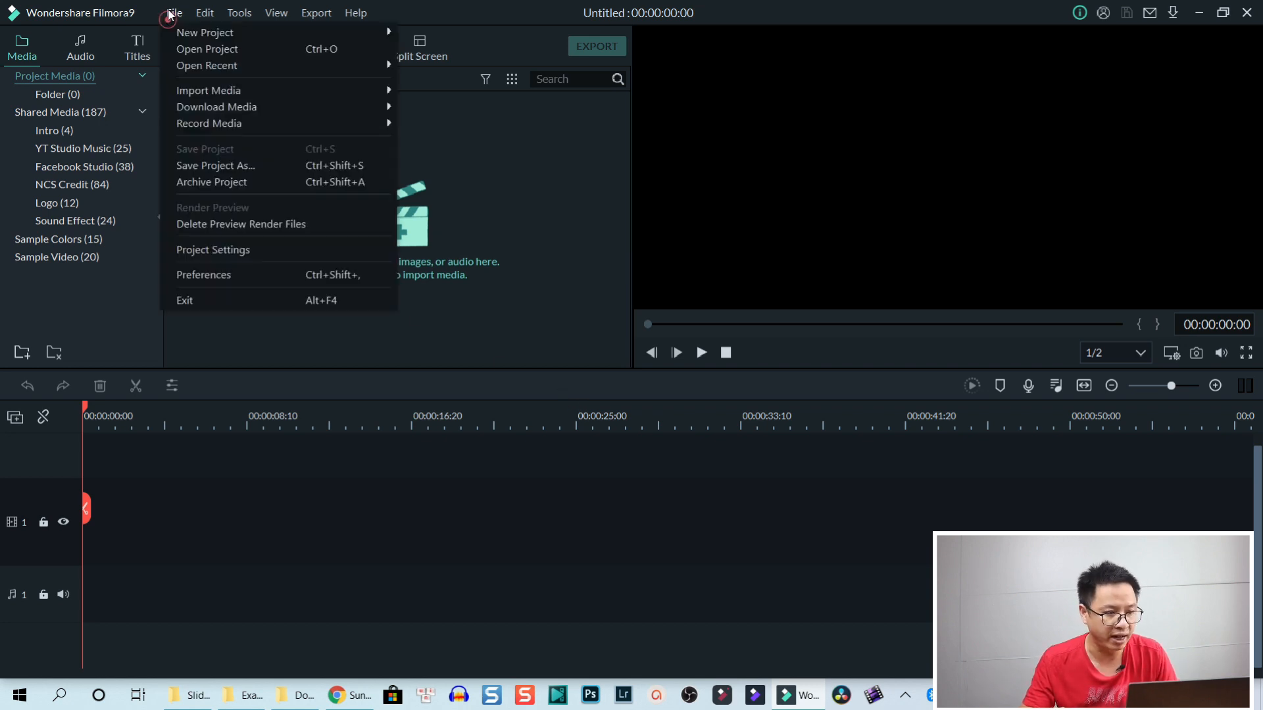
left_click(191, 249)
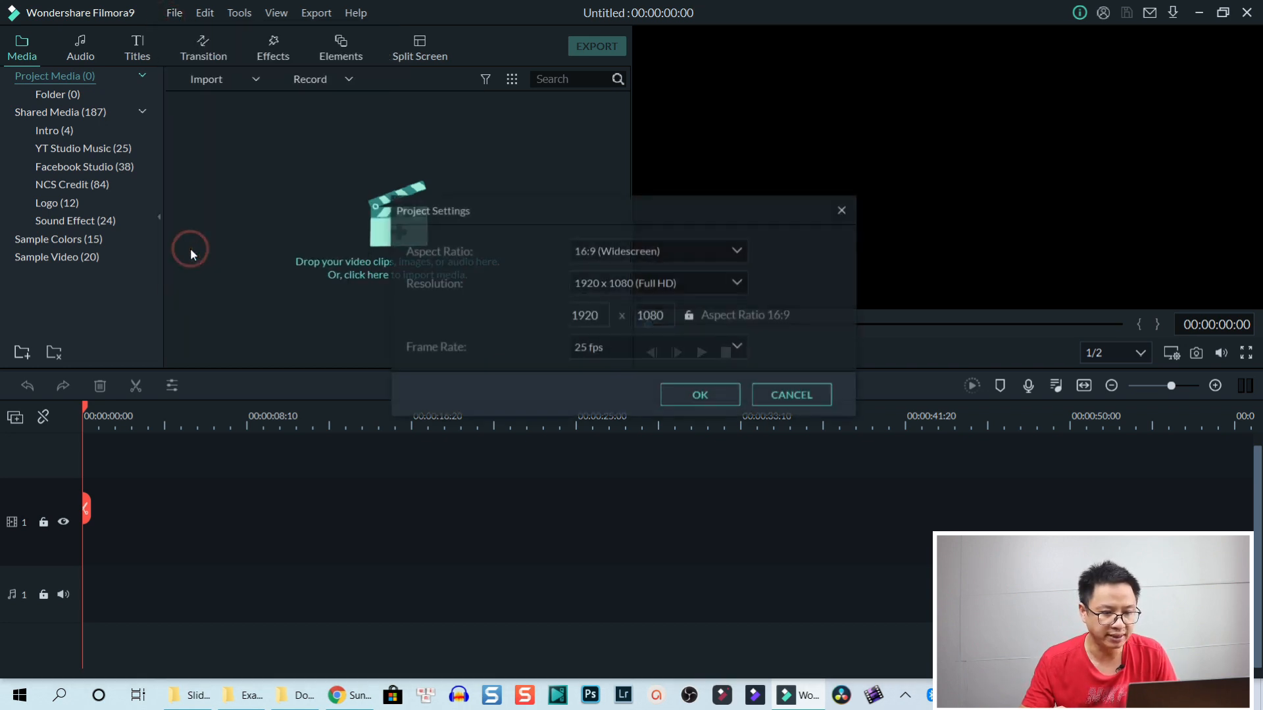
left_click(667, 256)
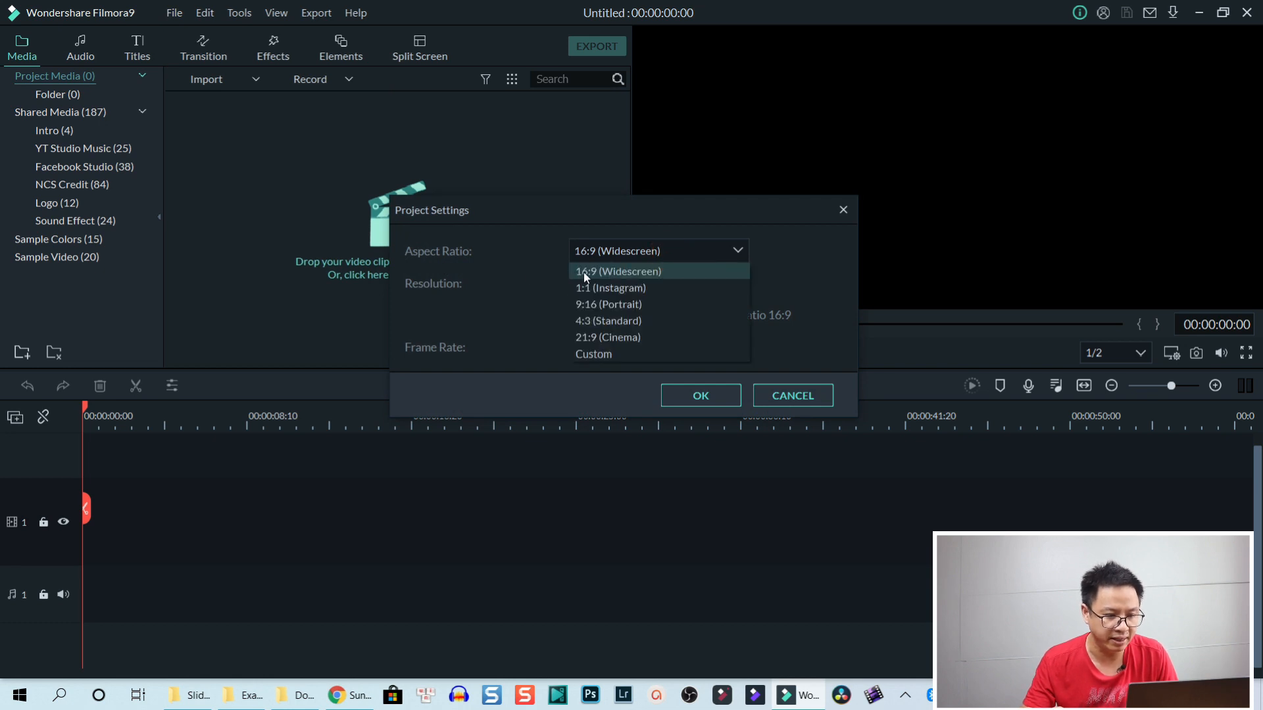
left_click(687, 400)
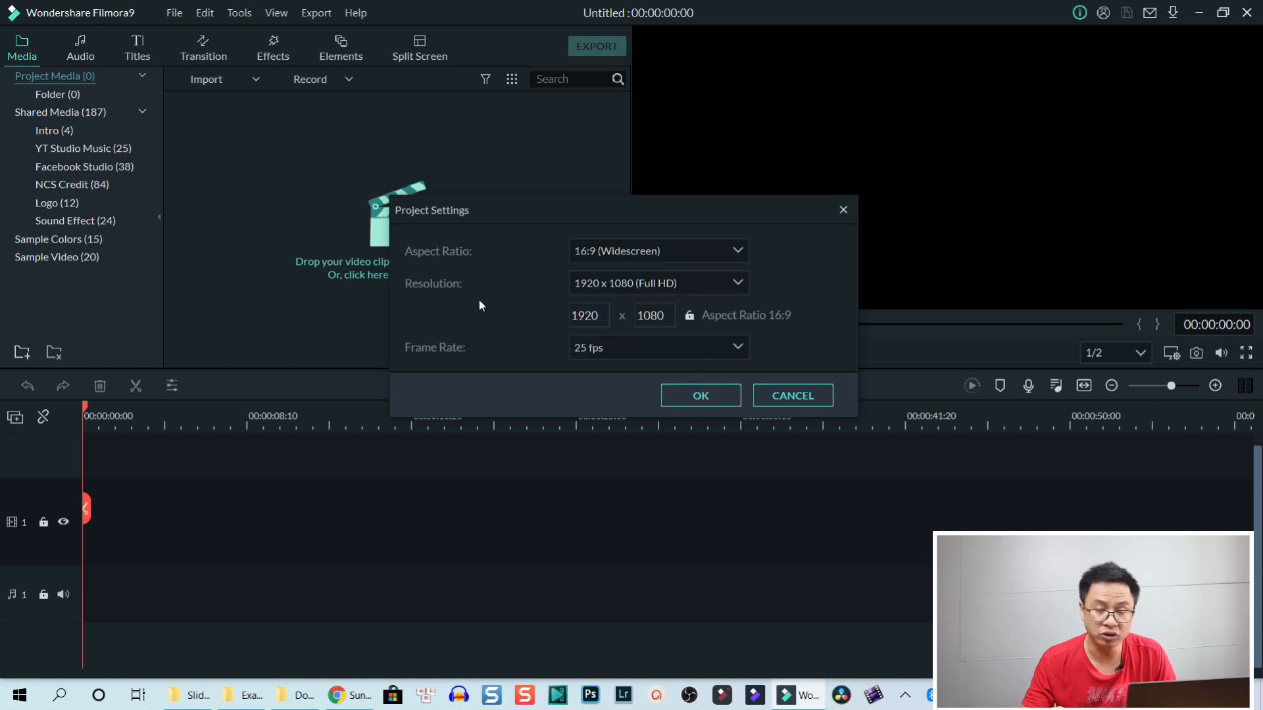
left_click(681, 286)
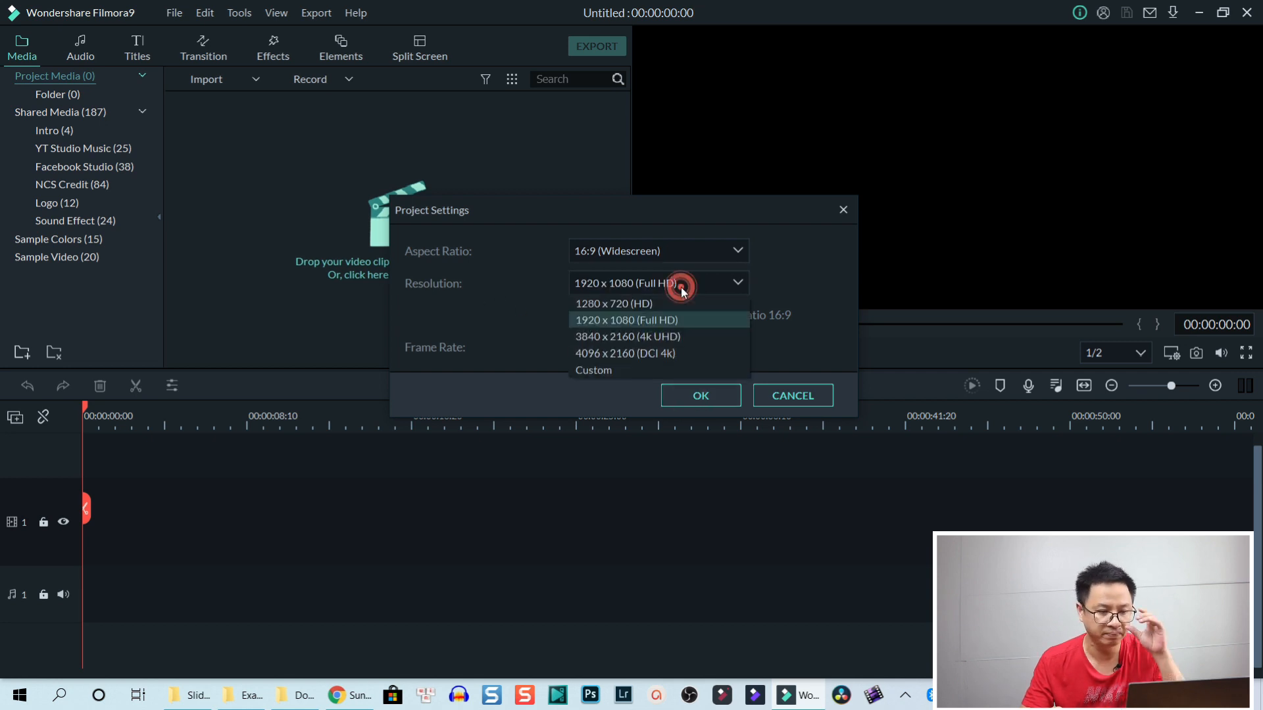
left_click(624, 336)
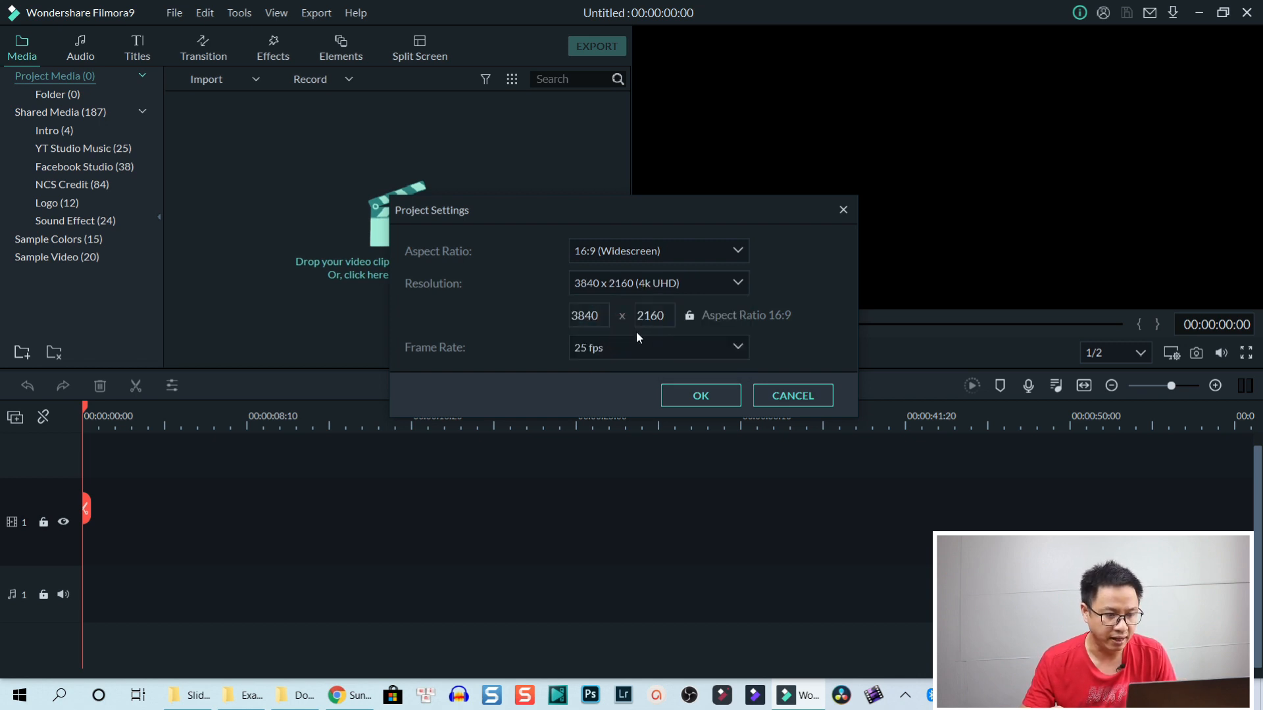
left_click(611, 348)
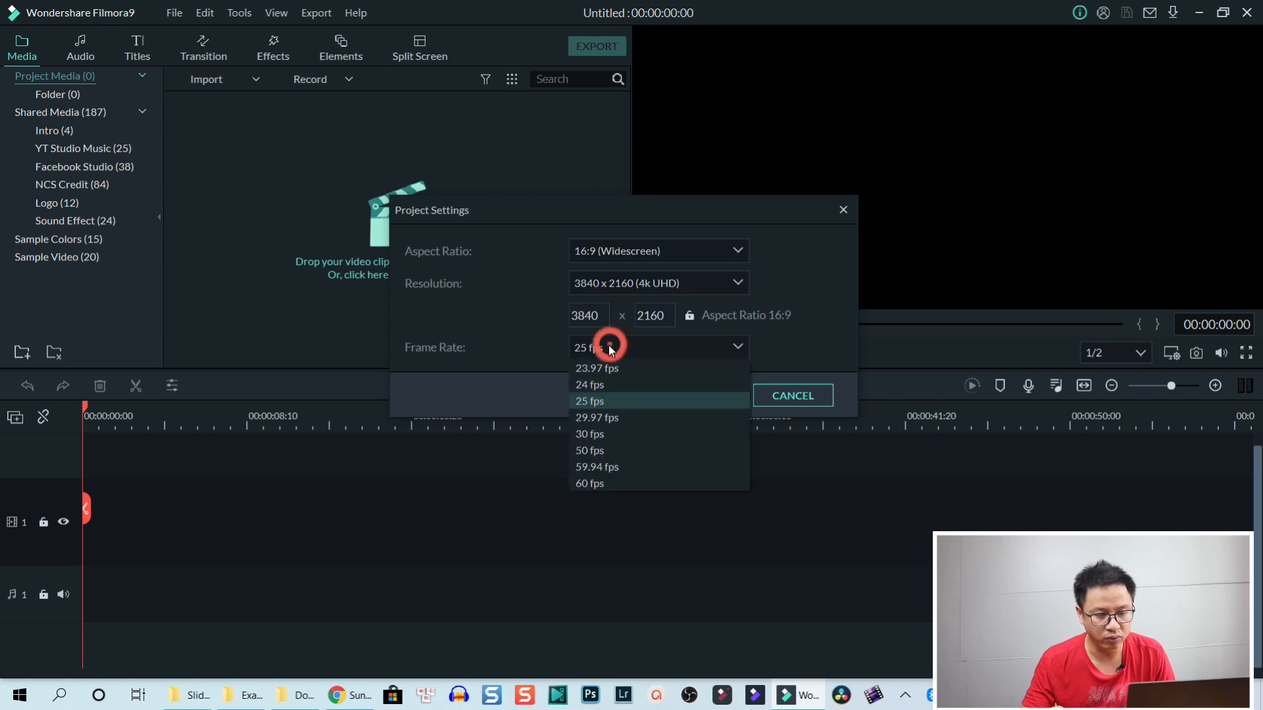
left_click(598, 433)
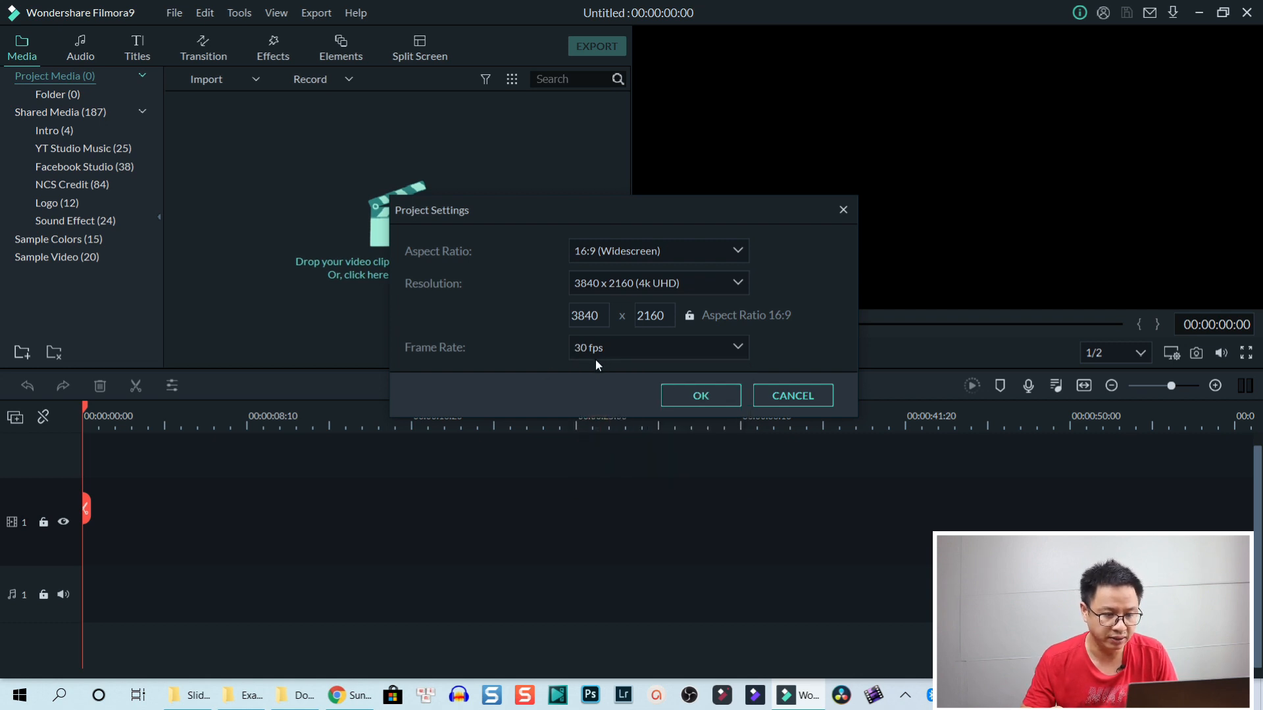
left_click(680, 398)
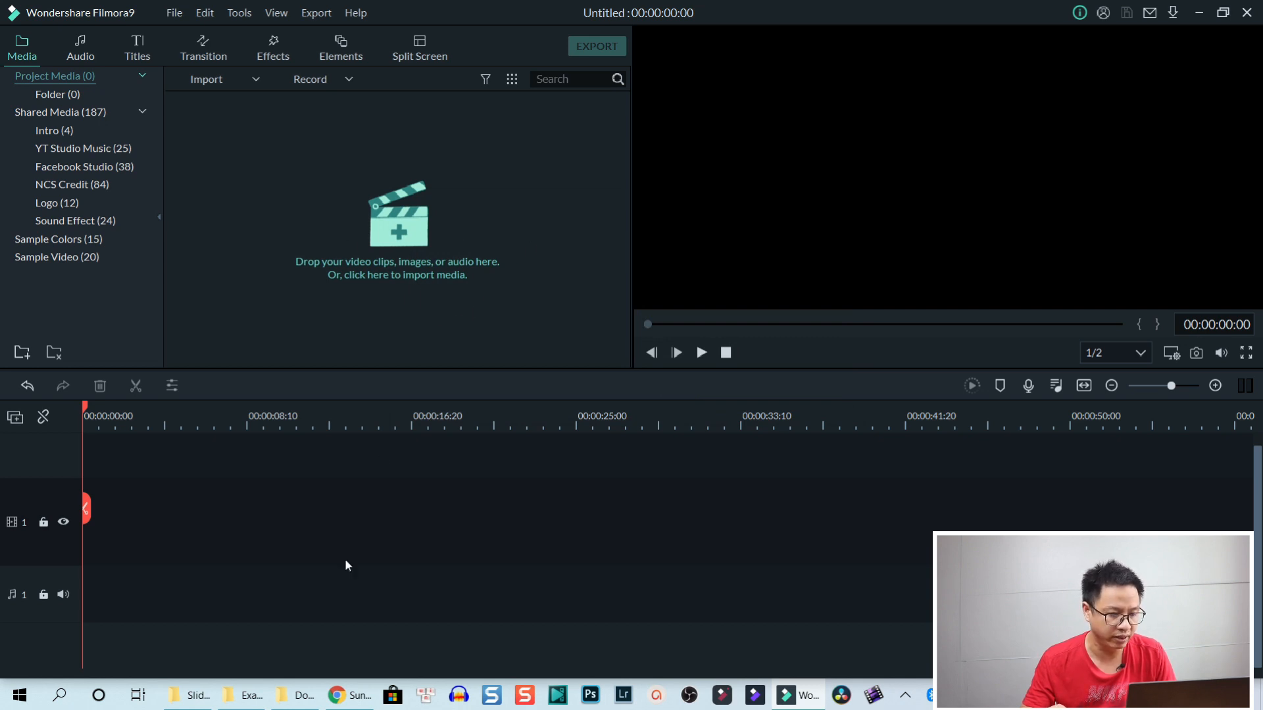
Import all nine pictures from the Example Images folder in File Explorer into the Filmora9 project media.
left_click(247, 699)
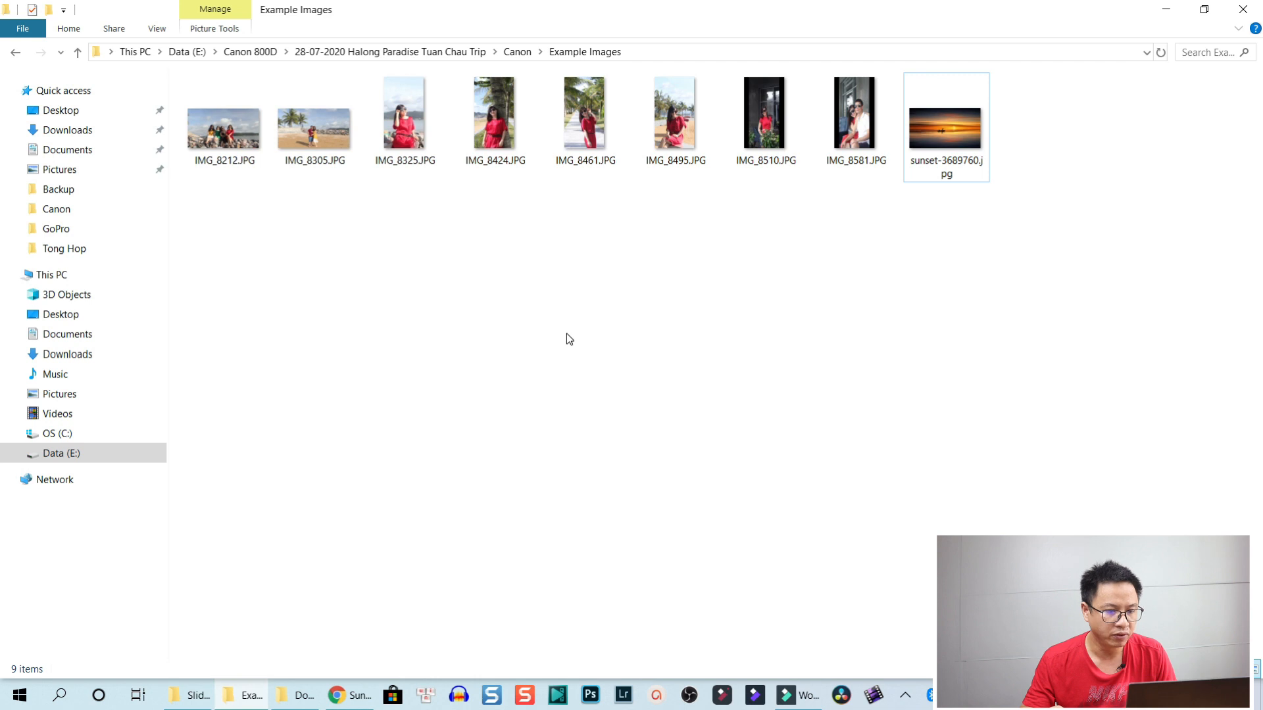
left_click(940, 148)
left_click_drag(1033, 229, 224, 108)
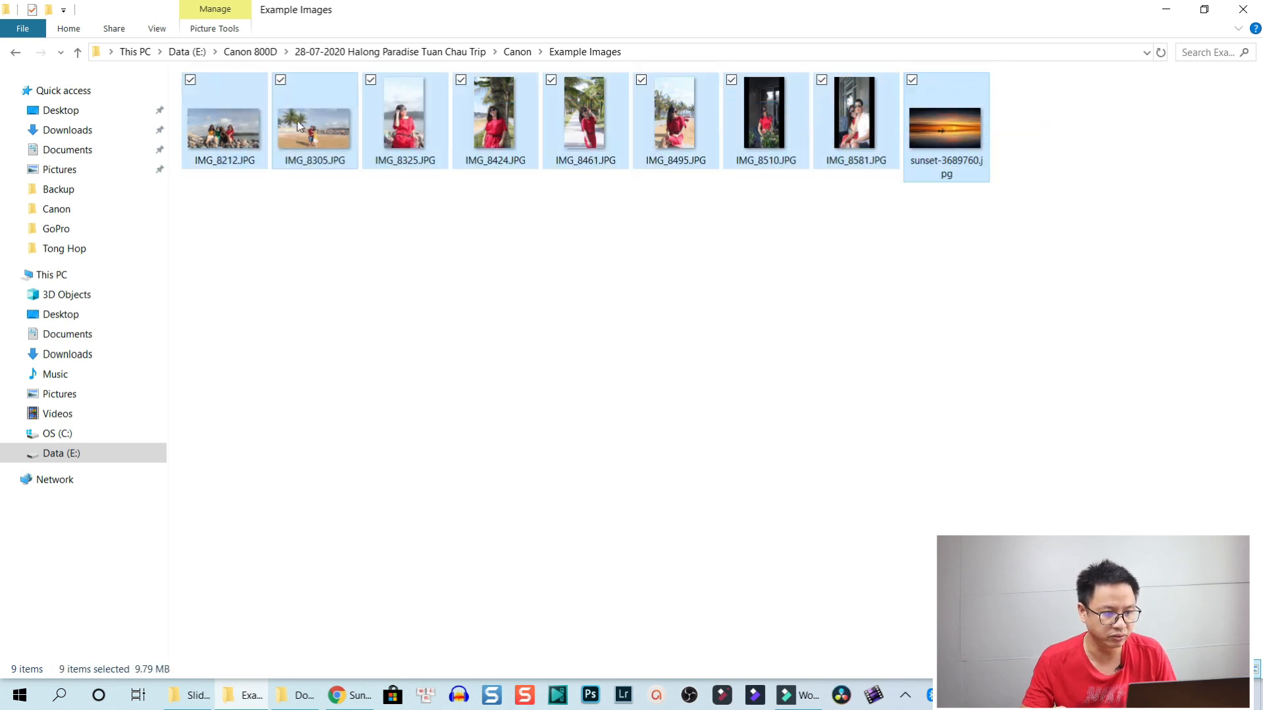
left_click_drag(310, 134, 409, 248)
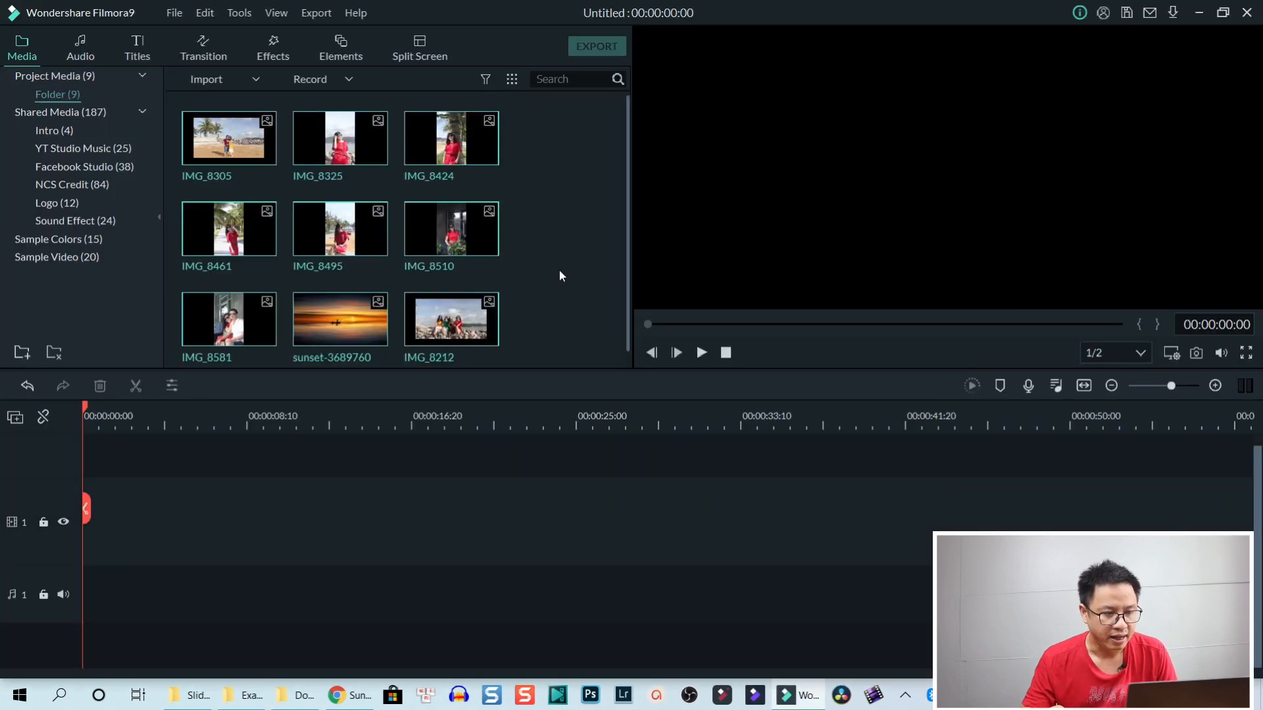
Place the sunset-3689760 image on video track 1, extend it to about 51 seconds and fit the timeline to it.
left_click_drag(372, 337, 1097, 503)
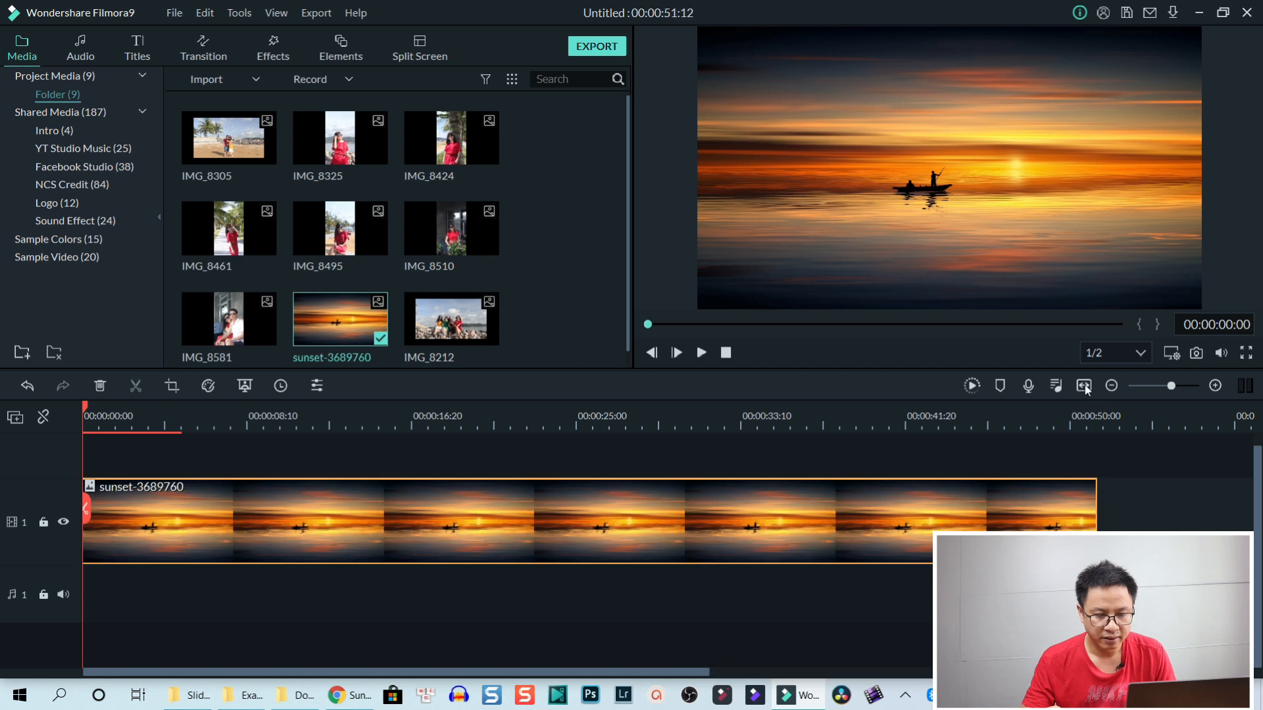
left_click(1084, 386)
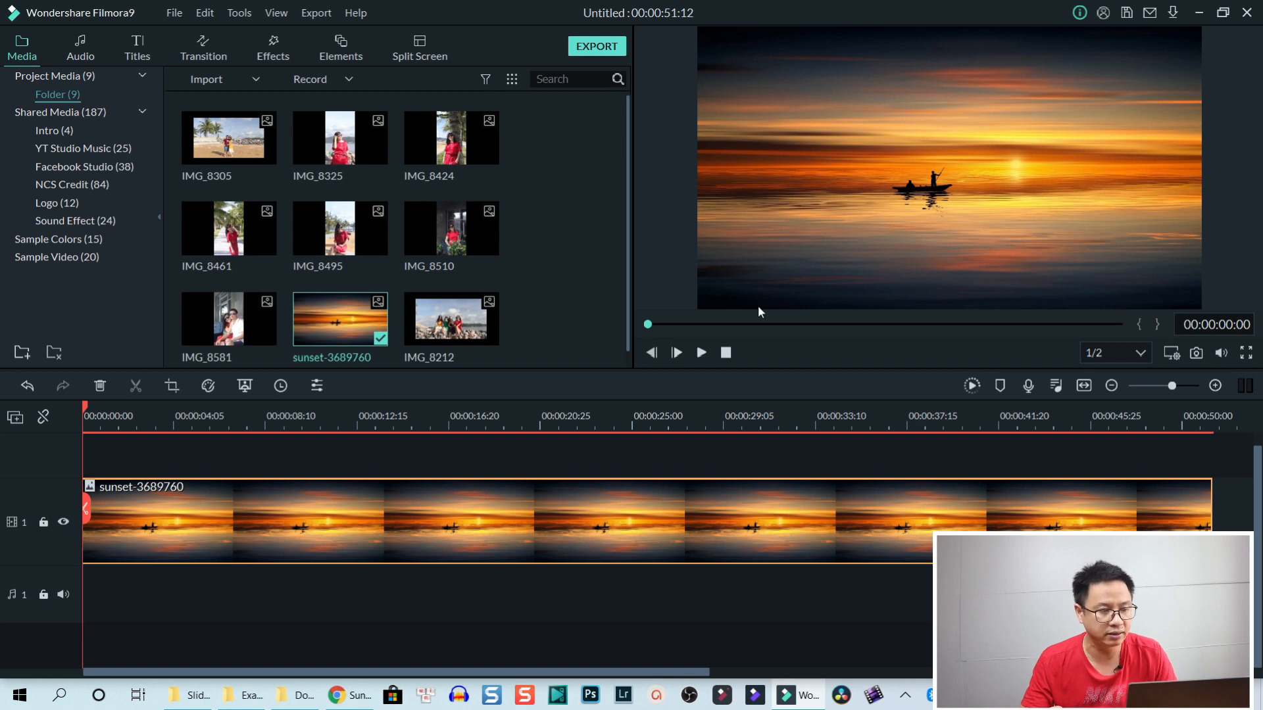
Search My Music for "toy" and add the Toy_Piano song at the start of audio track 1.
left_click(85, 50)
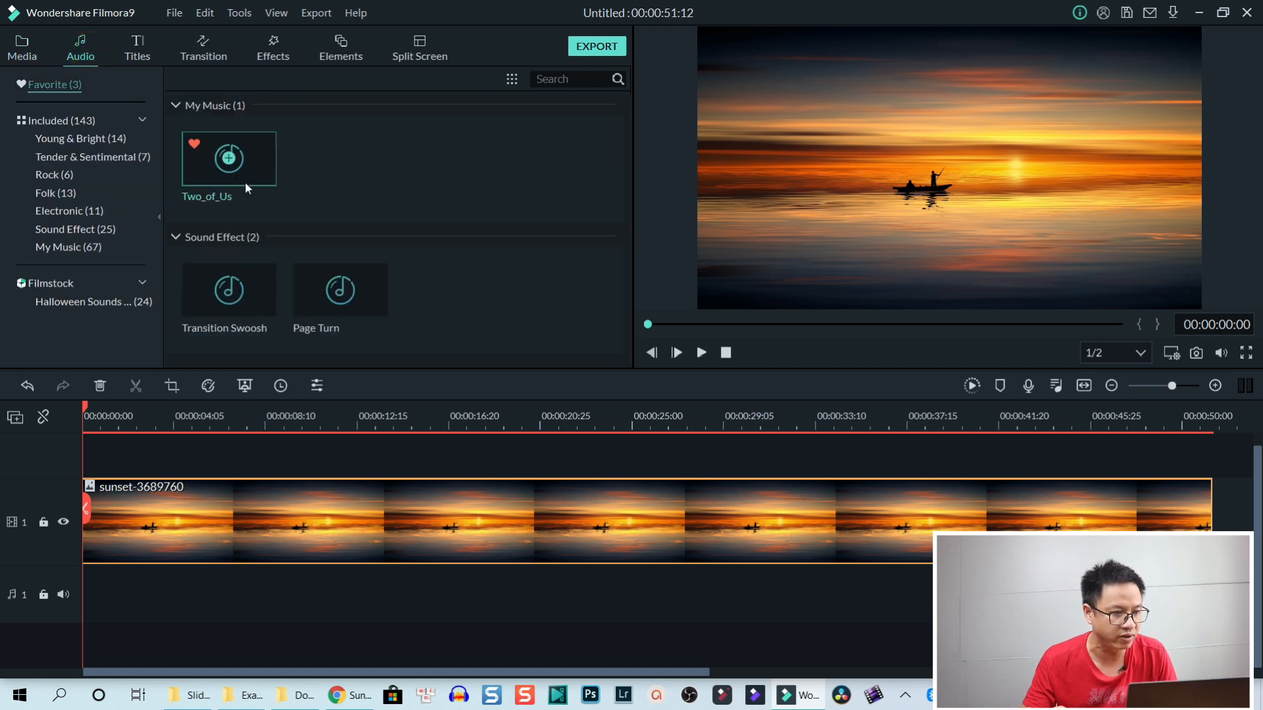
left_click(63, 247)
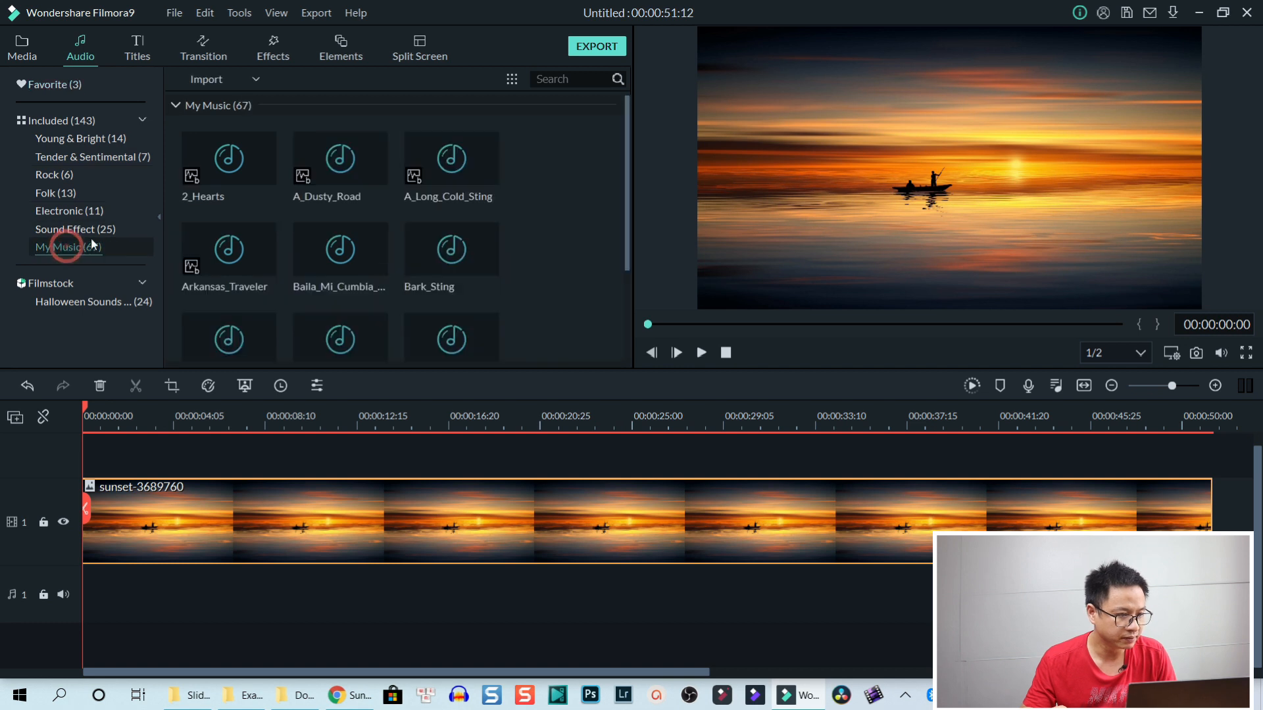
left_click(556, 78)
type("toy")
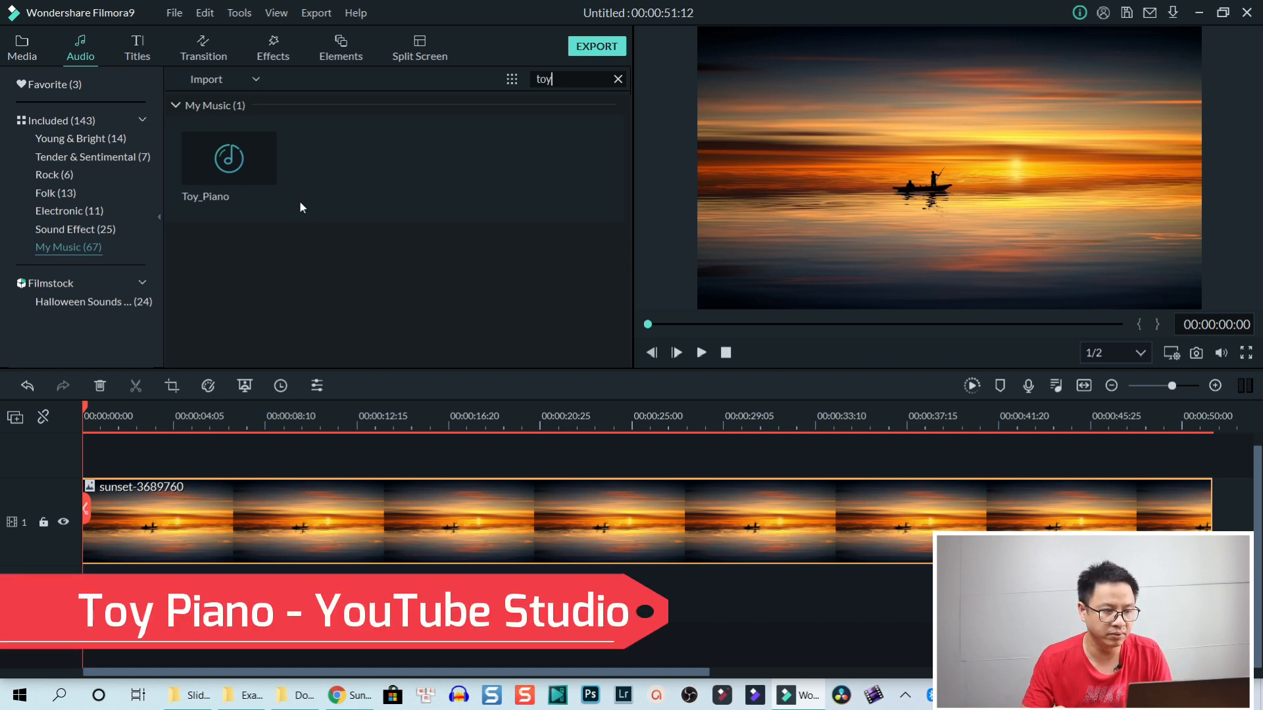
left_click_drag(258, 178, 227, 599)
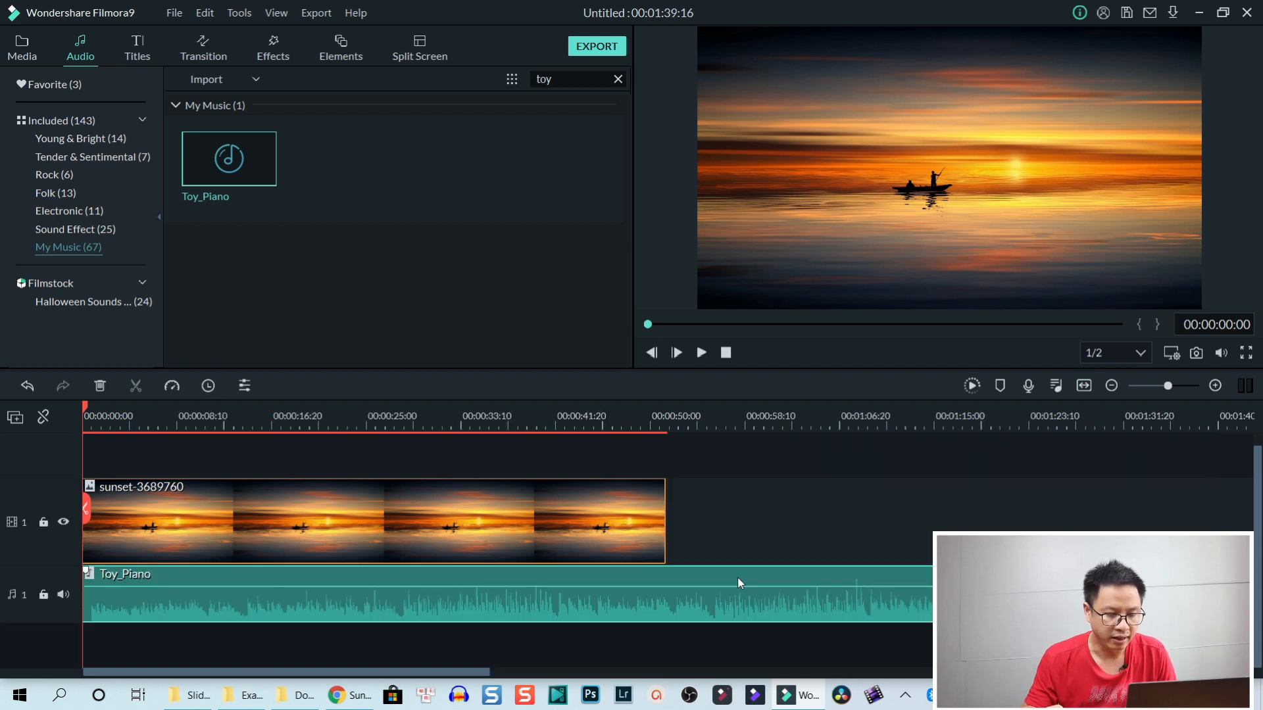
Extend the sunset-3689760 clip to about 00:00:55:20 and trim the end of Toy_Piano to match it.
left_click(650, 515)
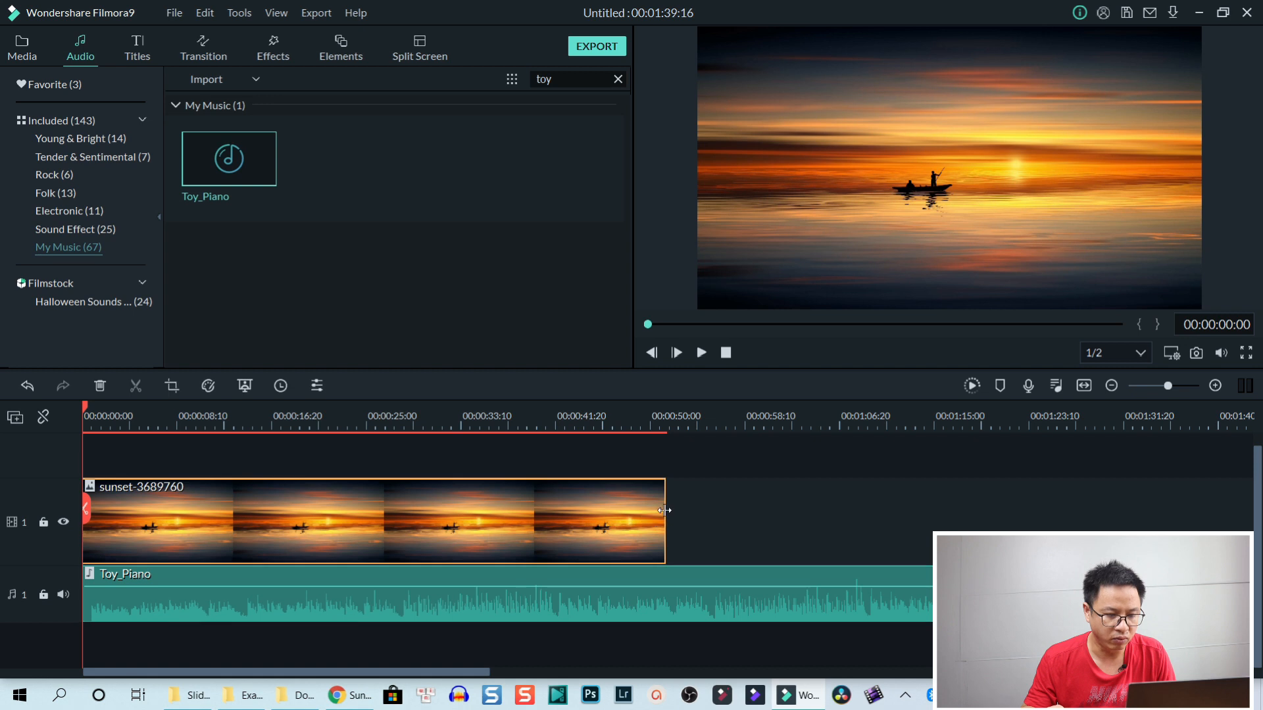
left_click_drag(664, 511, 714, 488)
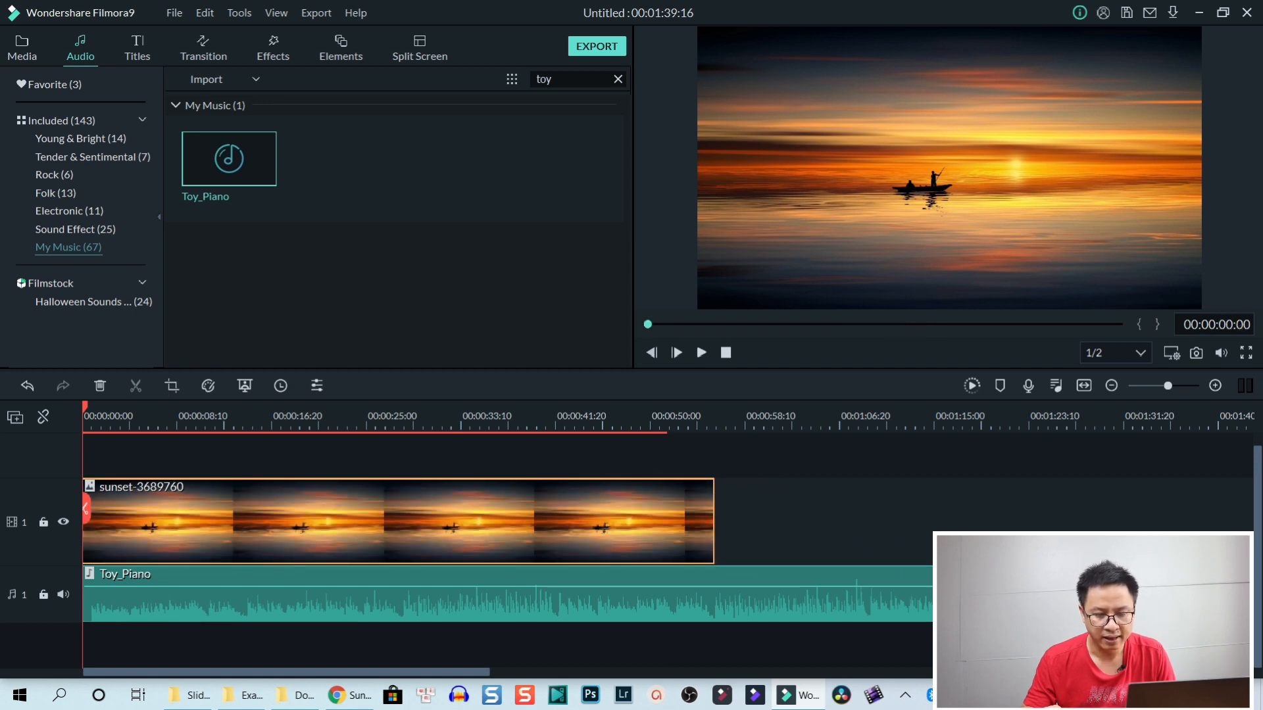
left_click_drag(1214, 604, 715, 598)
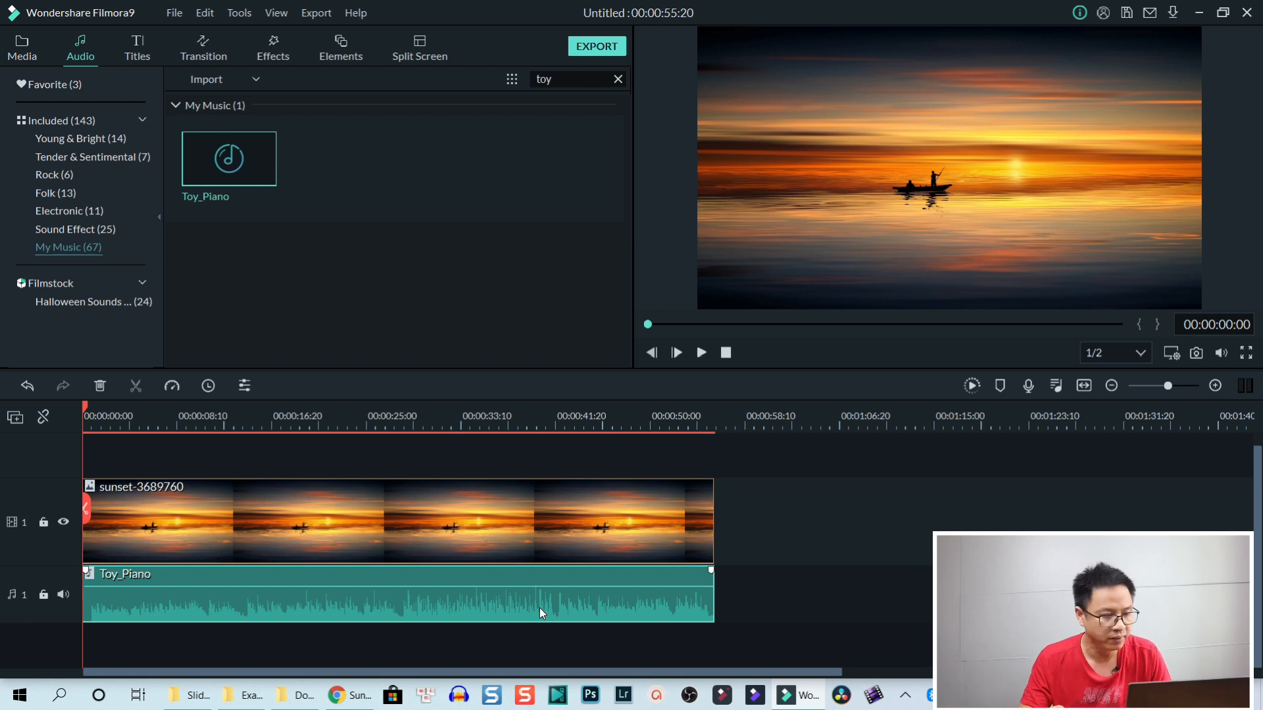
Select the sunset-3689760 clip and play the timeline from the start to 00:00:01:21.
left_click(321, 538)
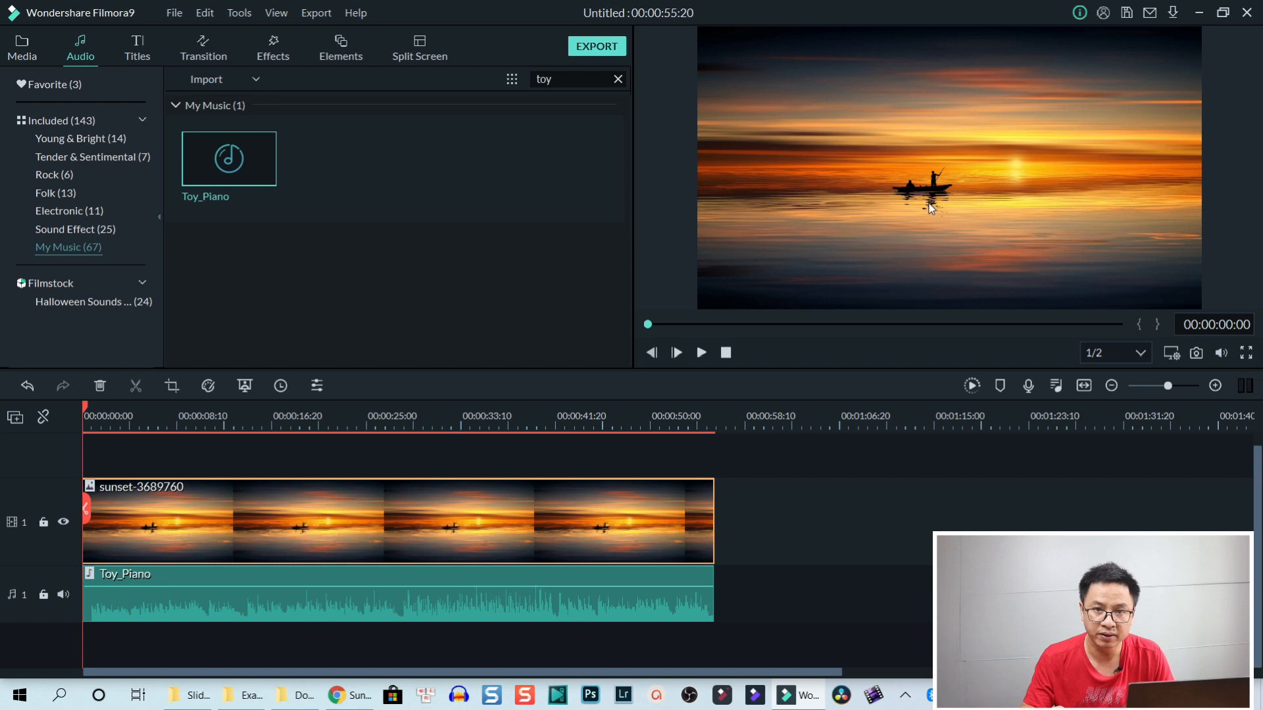
key("space")
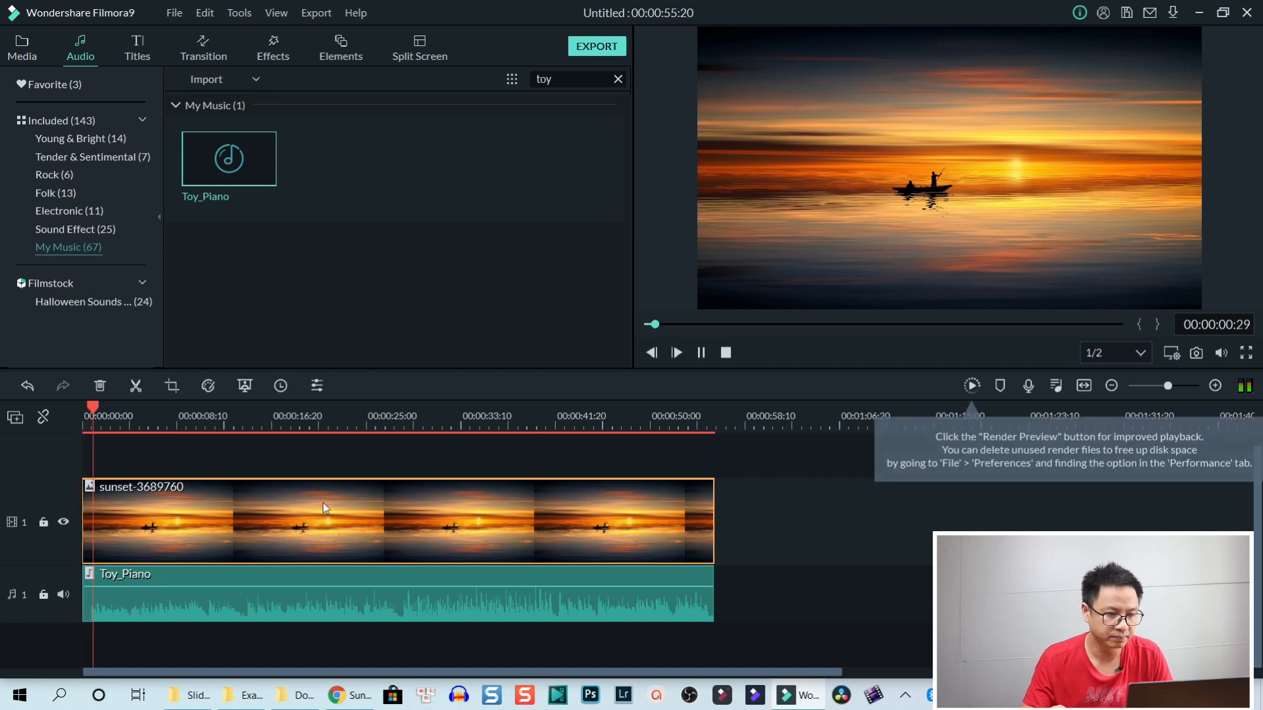
key("space")
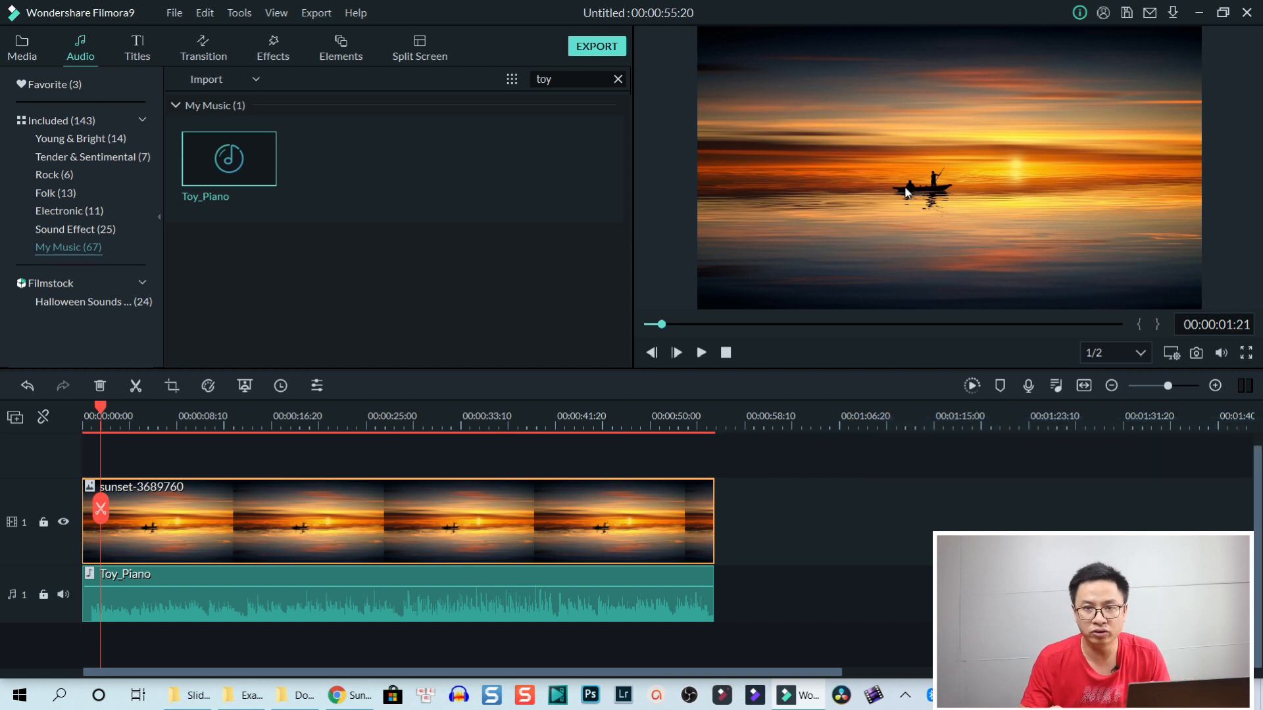
Set the default photo placement to Fit in the editing preferences.
left_click(174, 13)
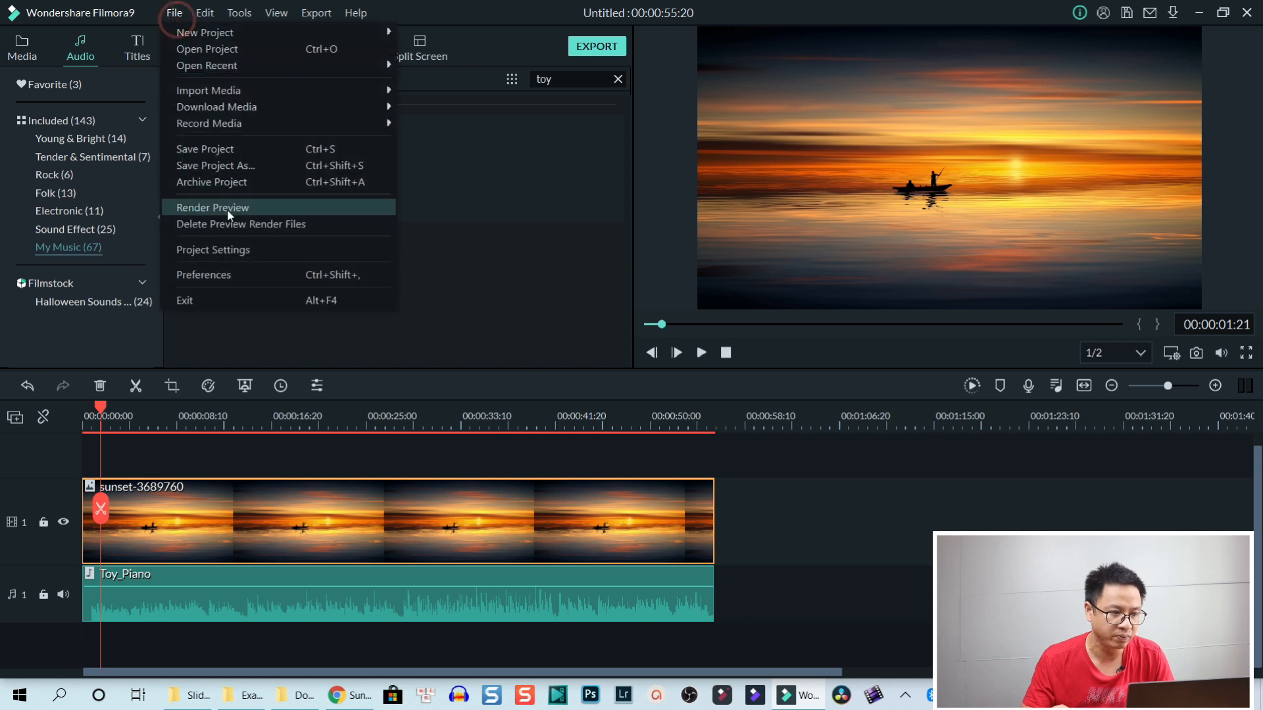
left_click(215, 274)
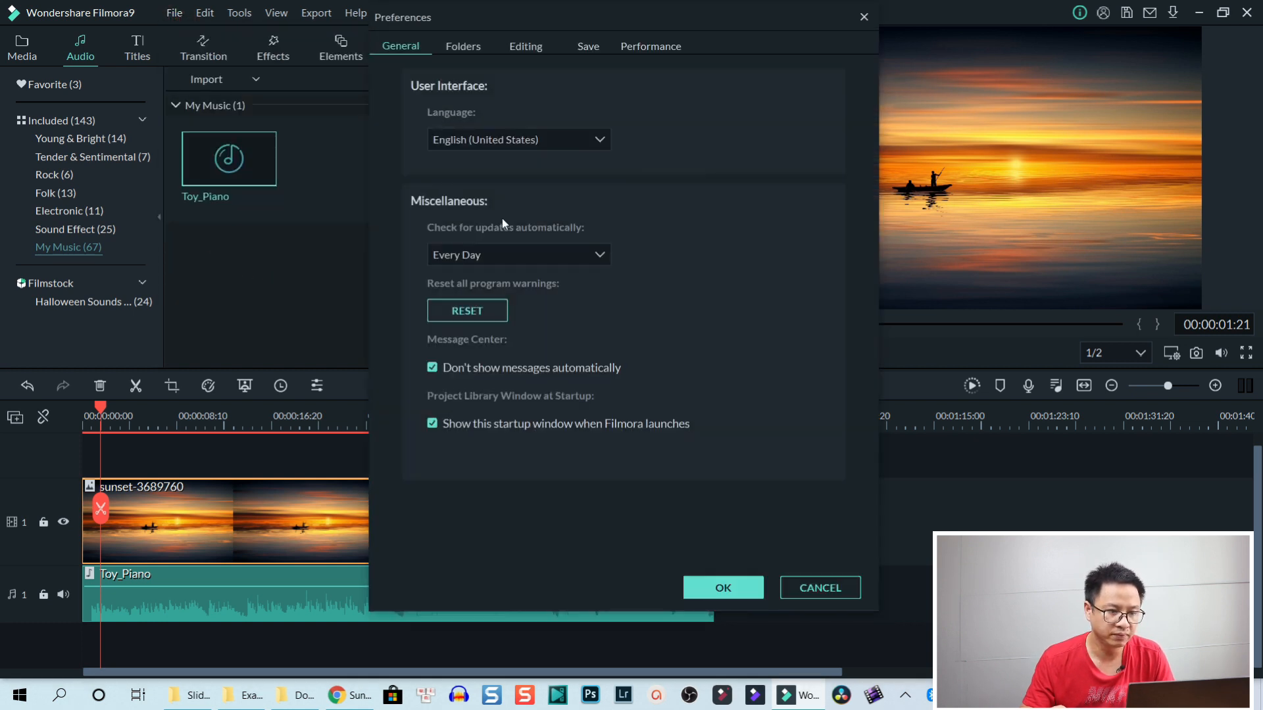
left_click(534, 49)
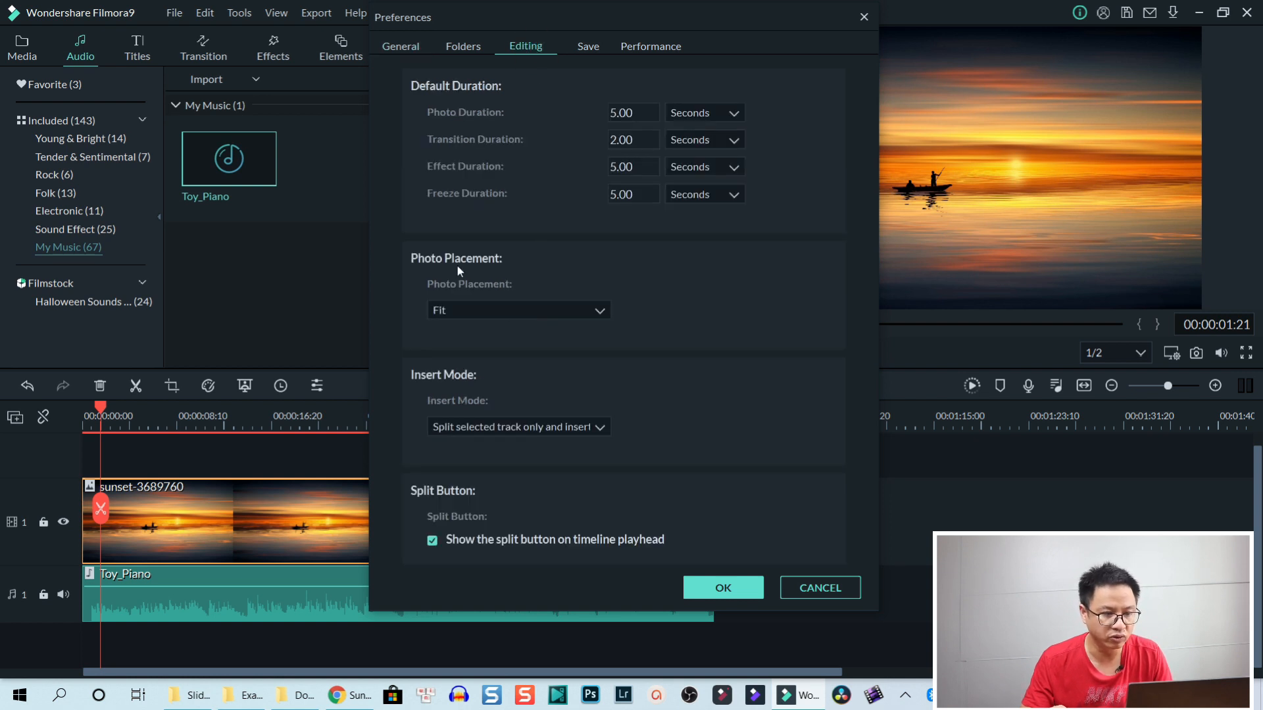
left_click(494, 310)
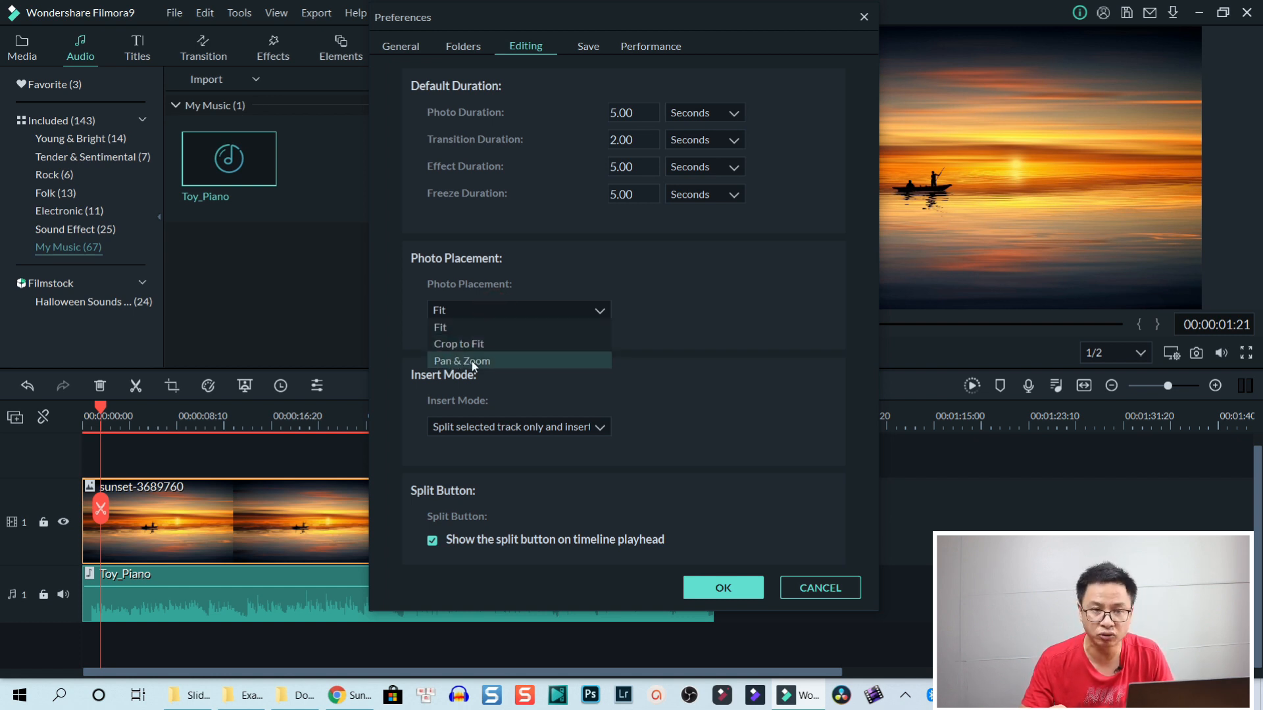
left_click(480, 329)
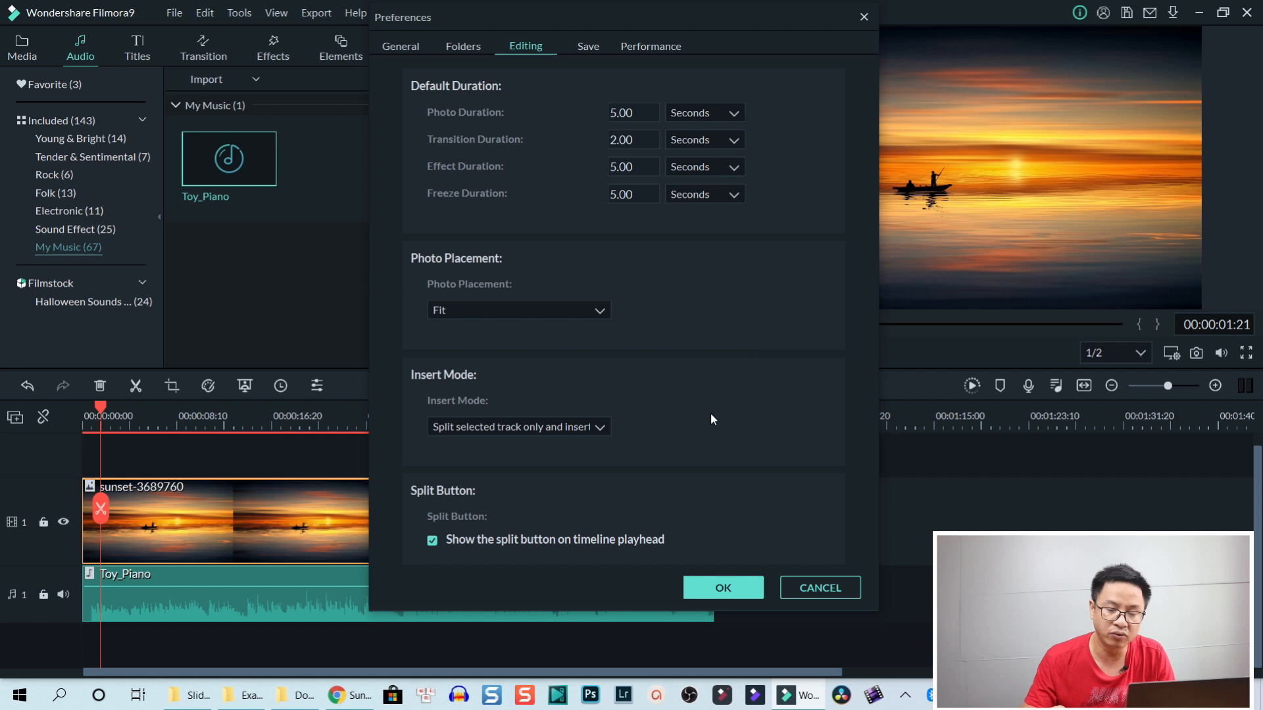
left_click(724, 586)
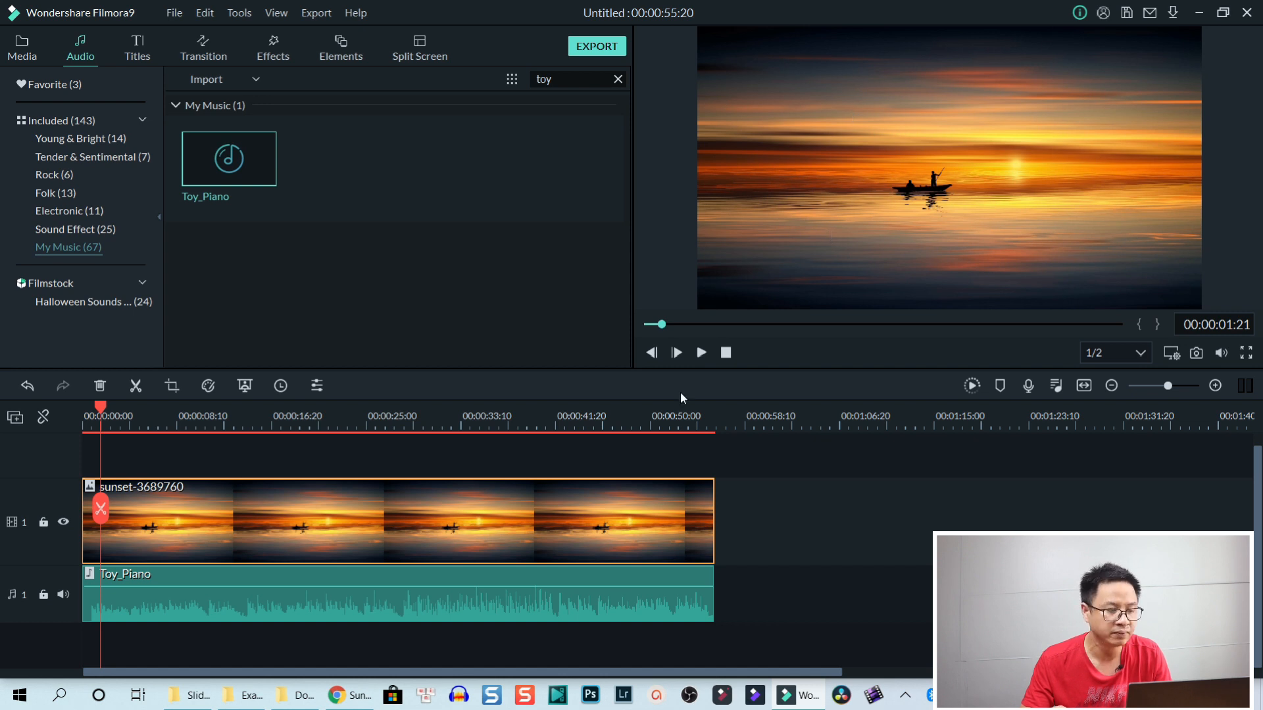
Place the IMG_8325 photo at the start of video track 2 and extend it to the end of the sunset clip.
left_click(22, 50)
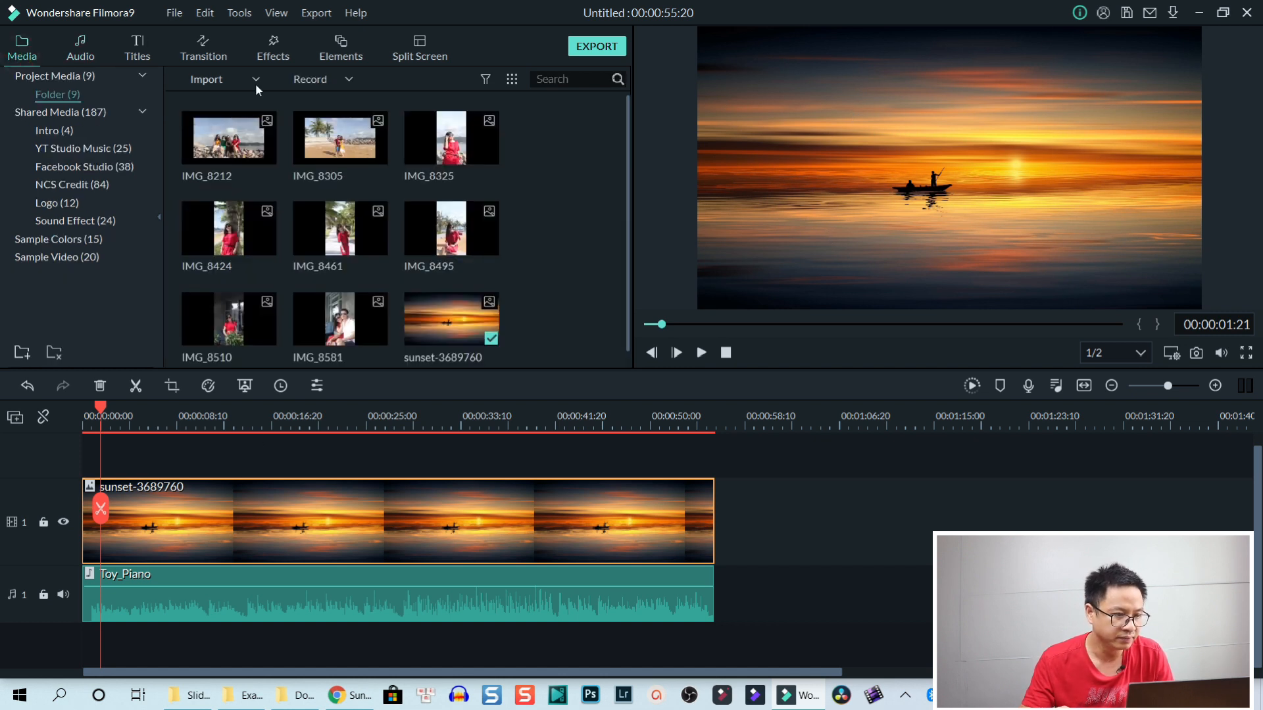
left_click(242, 153)
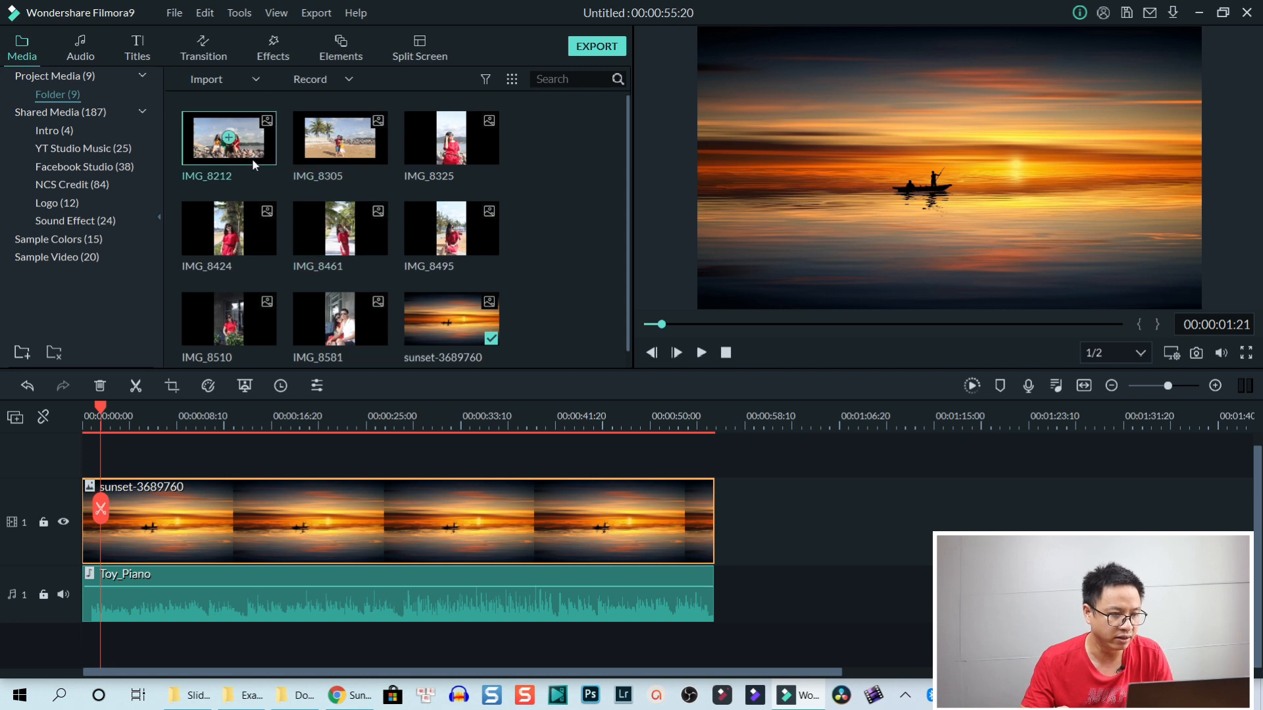
left_click(436, 157)
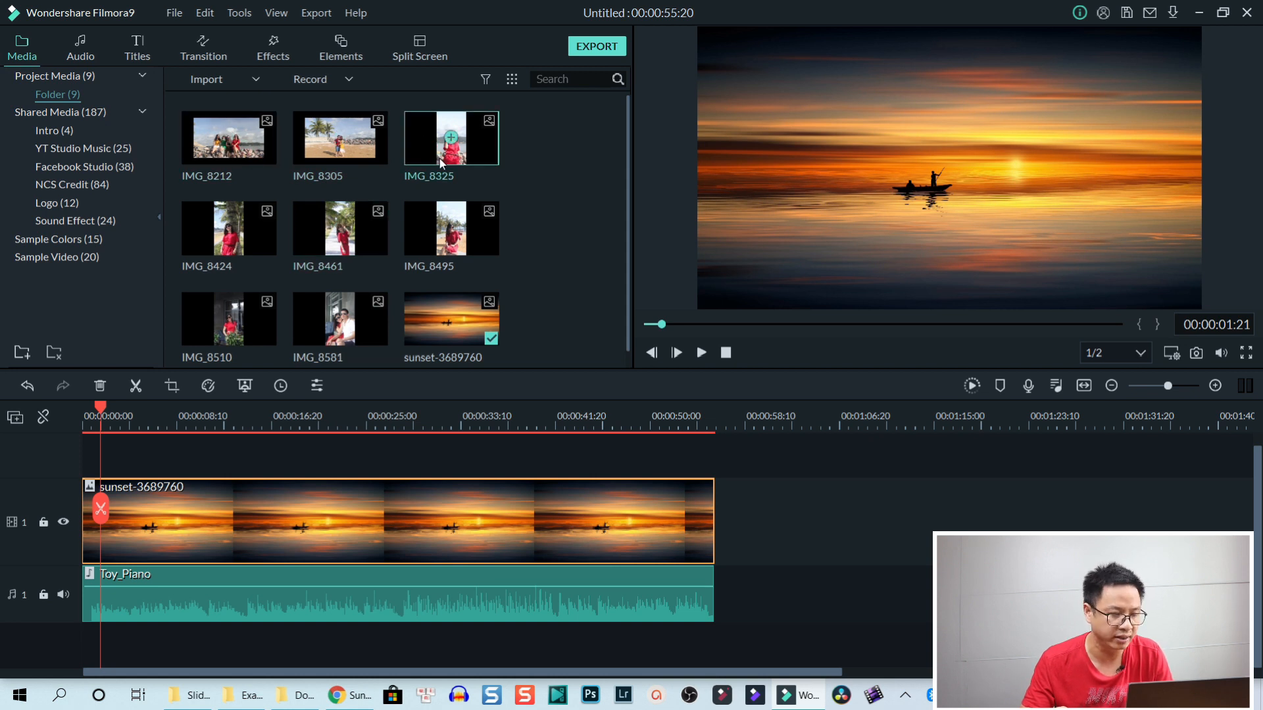
left_click_drag(440, 163, 88, 471)
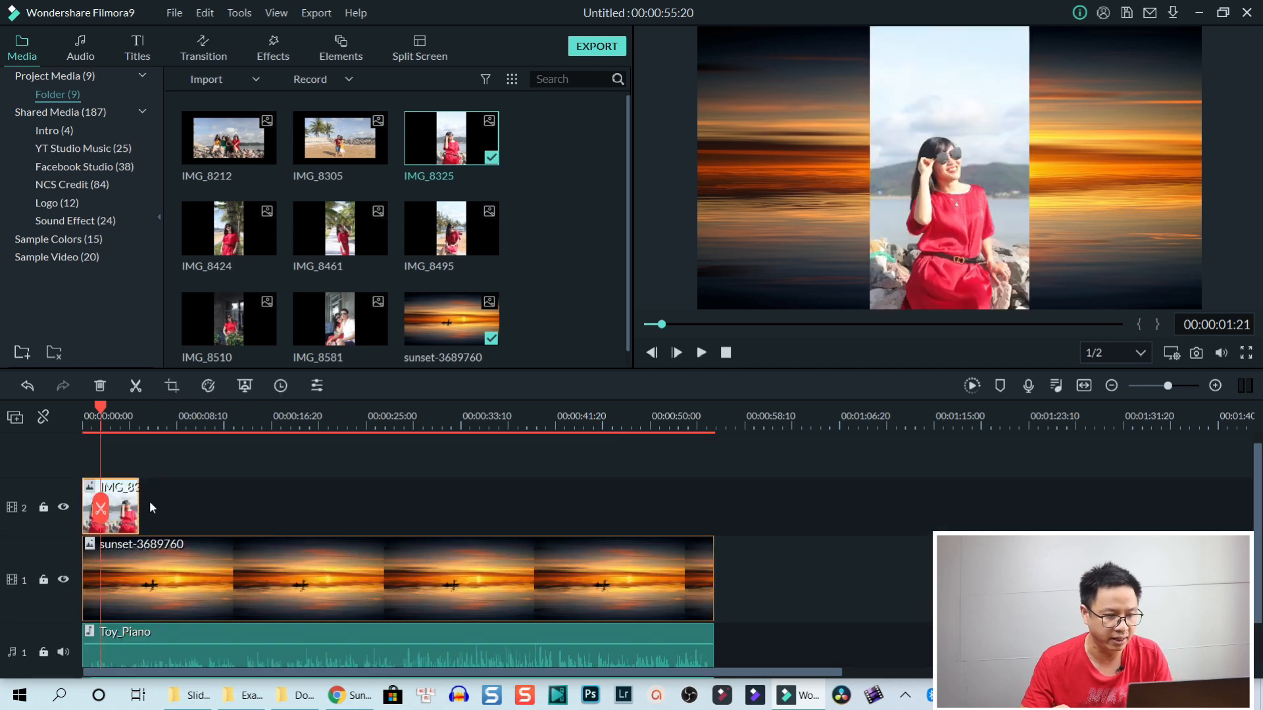
left_click_drag(139, 506, 712, 498)
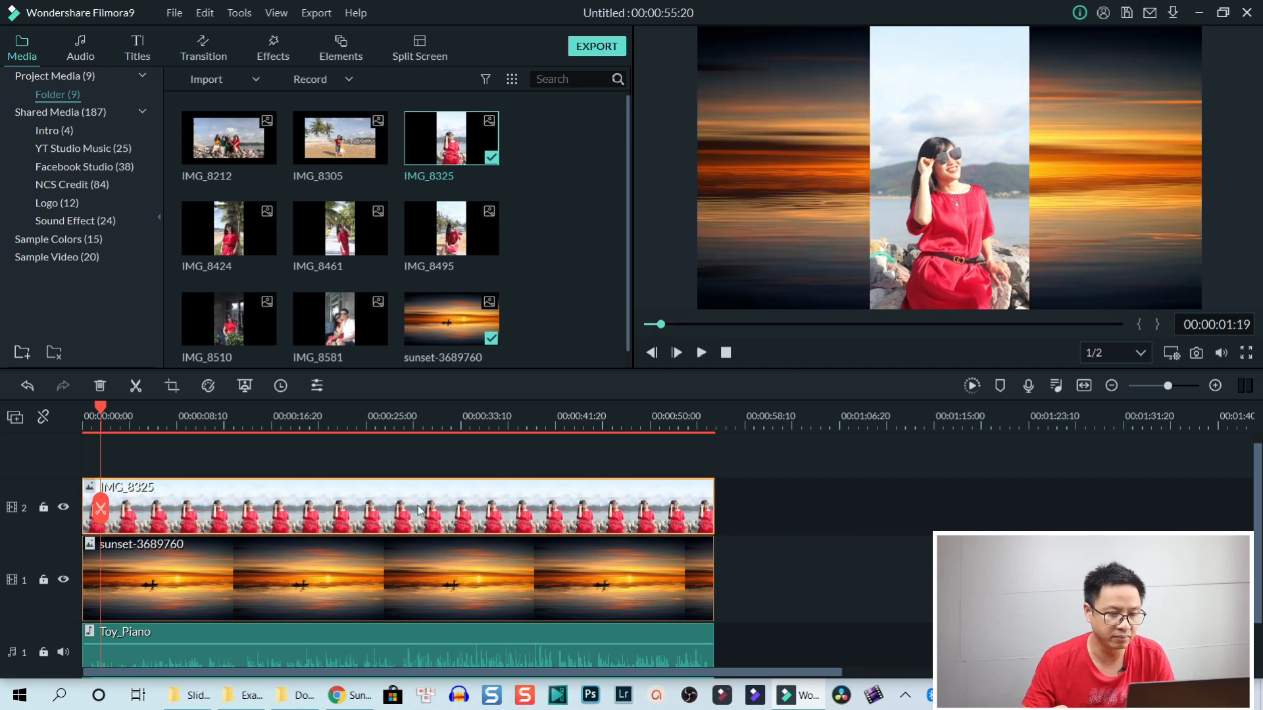
Apply the Border utility effect to the IMG_8325 clip on track 2.
left_click(972, 204)
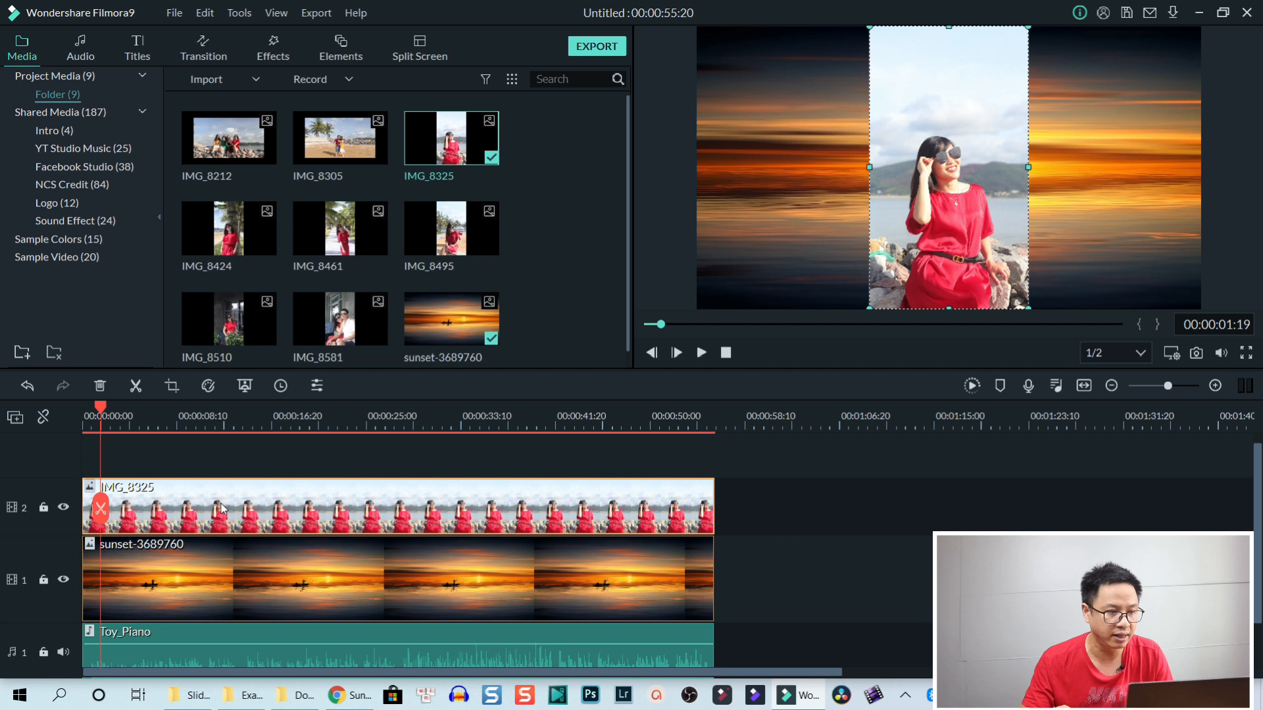
left_click(261, 56)
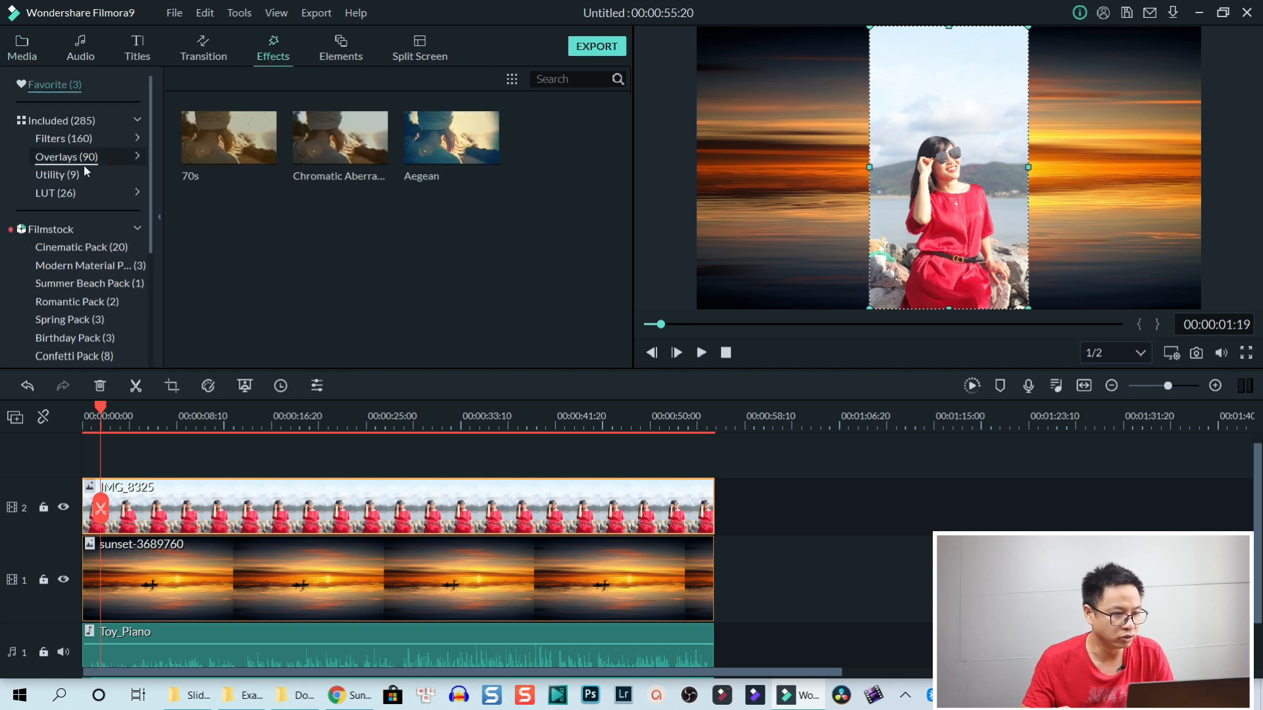
left_click(58, 176)
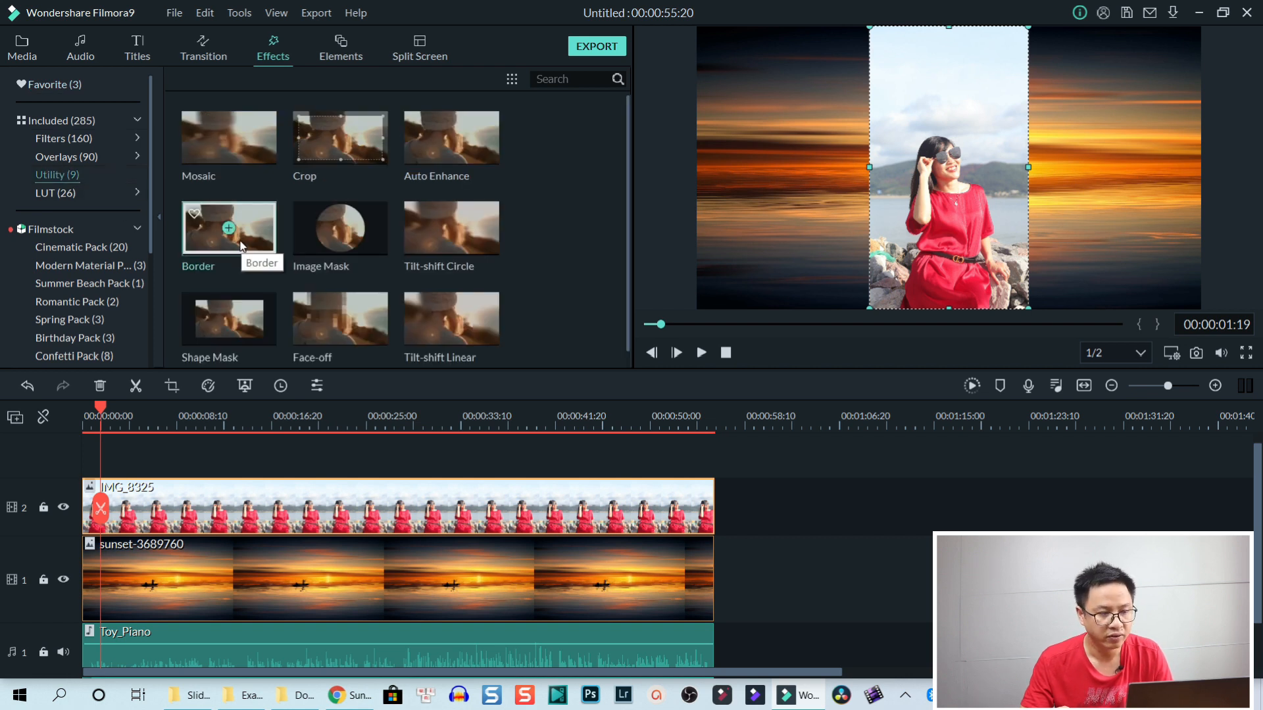
left_click(572, 83)
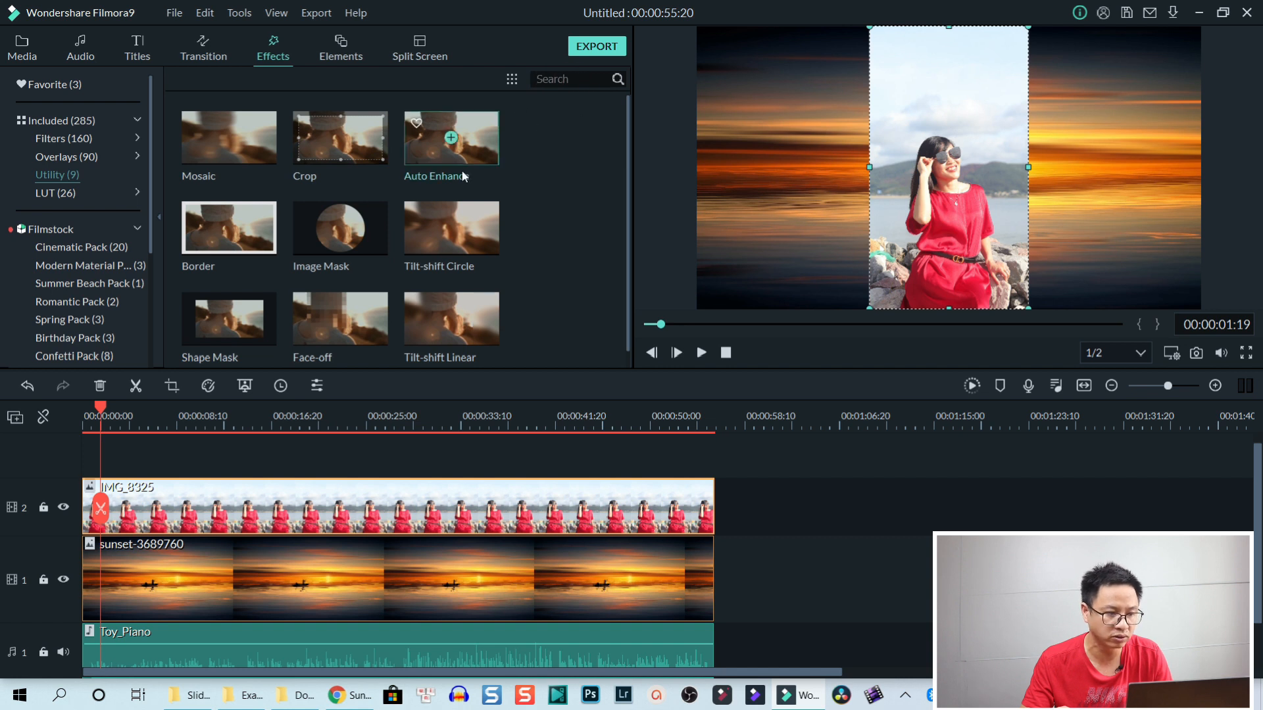
left_click(260, 244)
left_click_drag(257, 243, 152, 497)
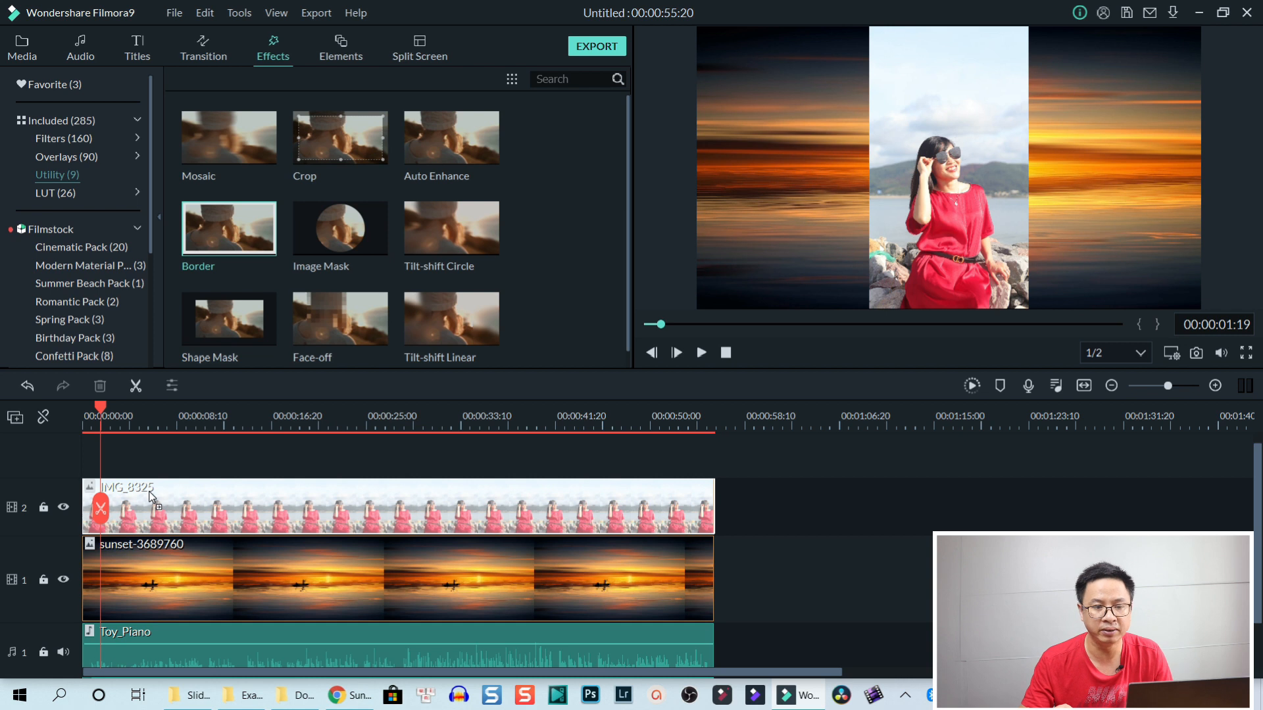
left_click(151, 497)
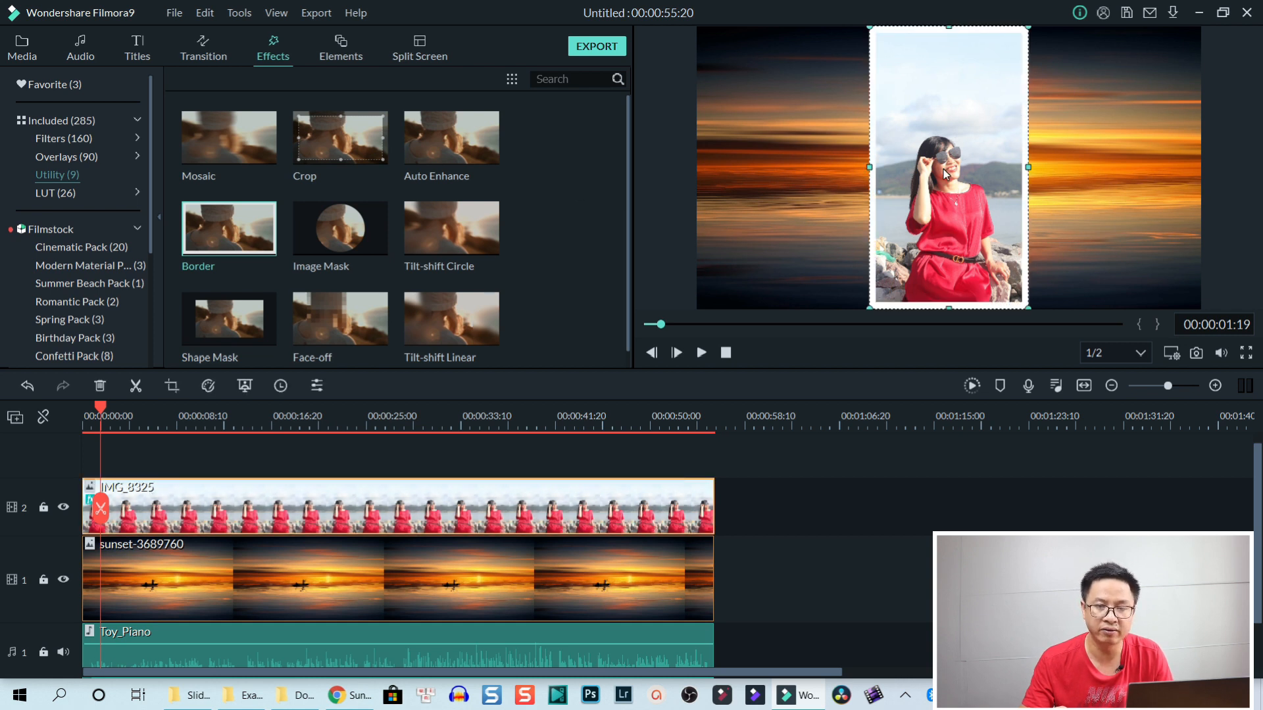
Enable a drop shadow on the IMG_8325 clip with distance 5 and blur 13.
double_click(253, 511)
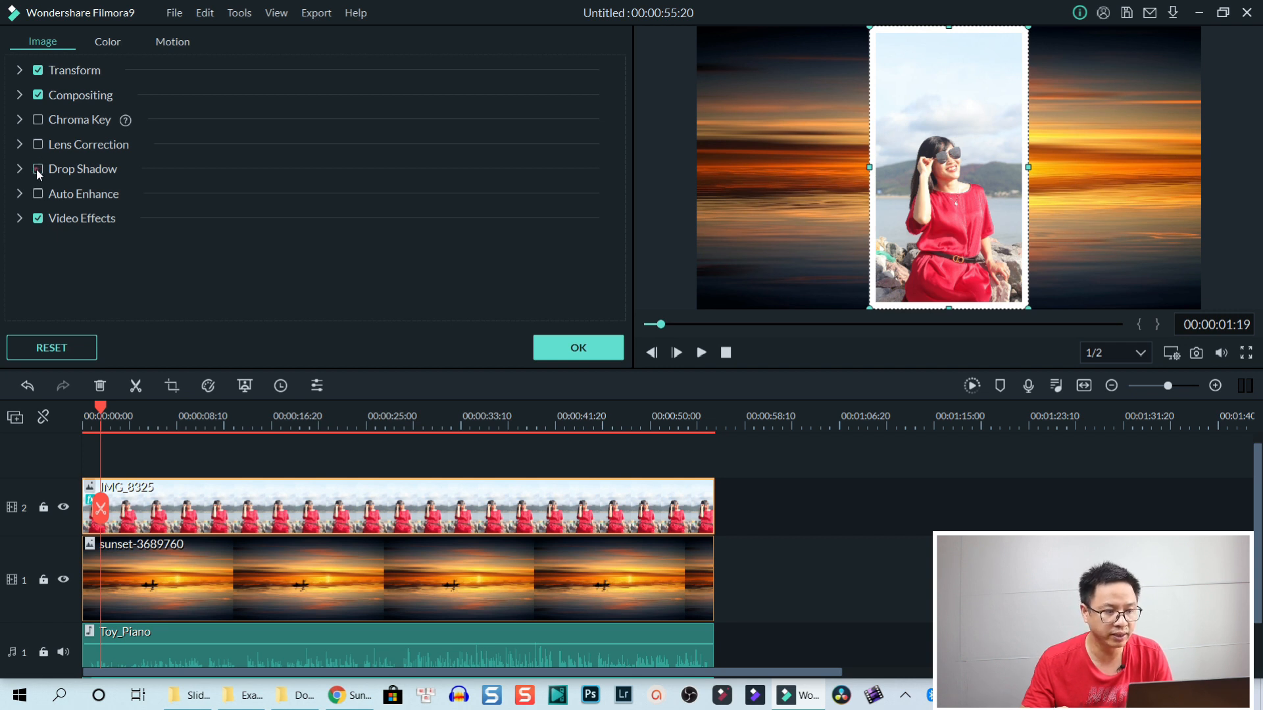
left_click(37, 169)
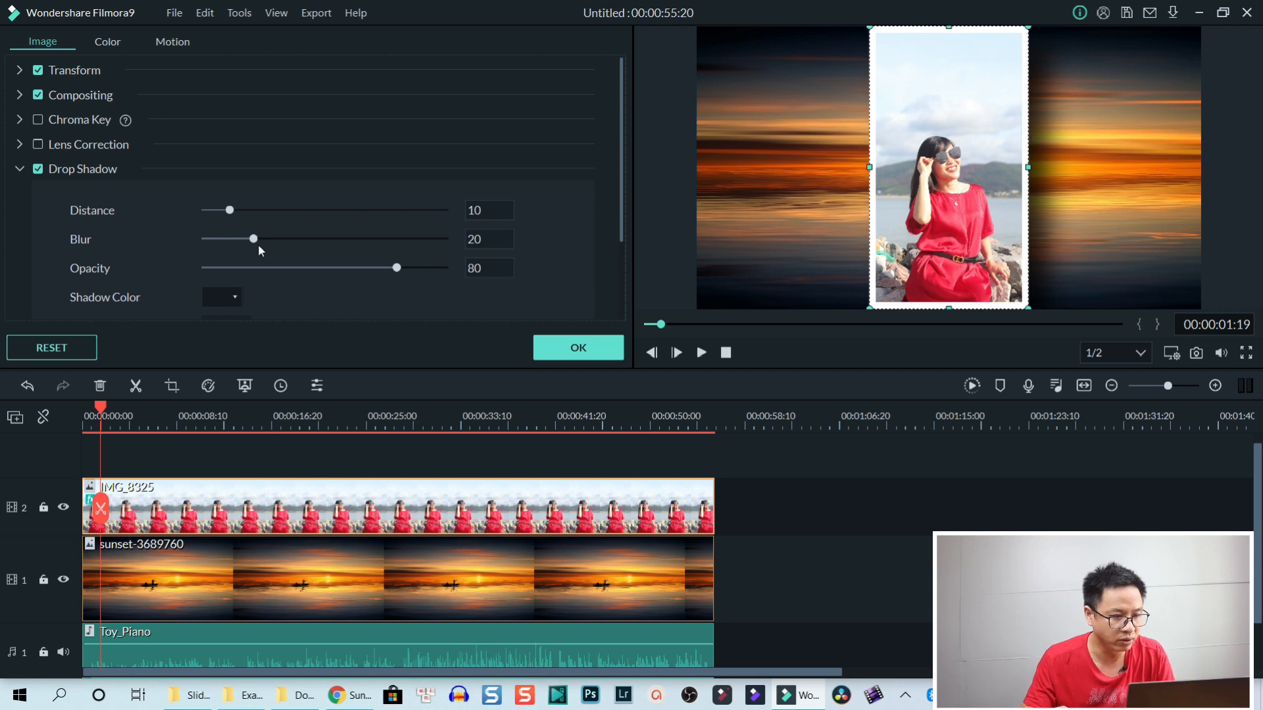
left_click_drag(253, 239, 240, 244)
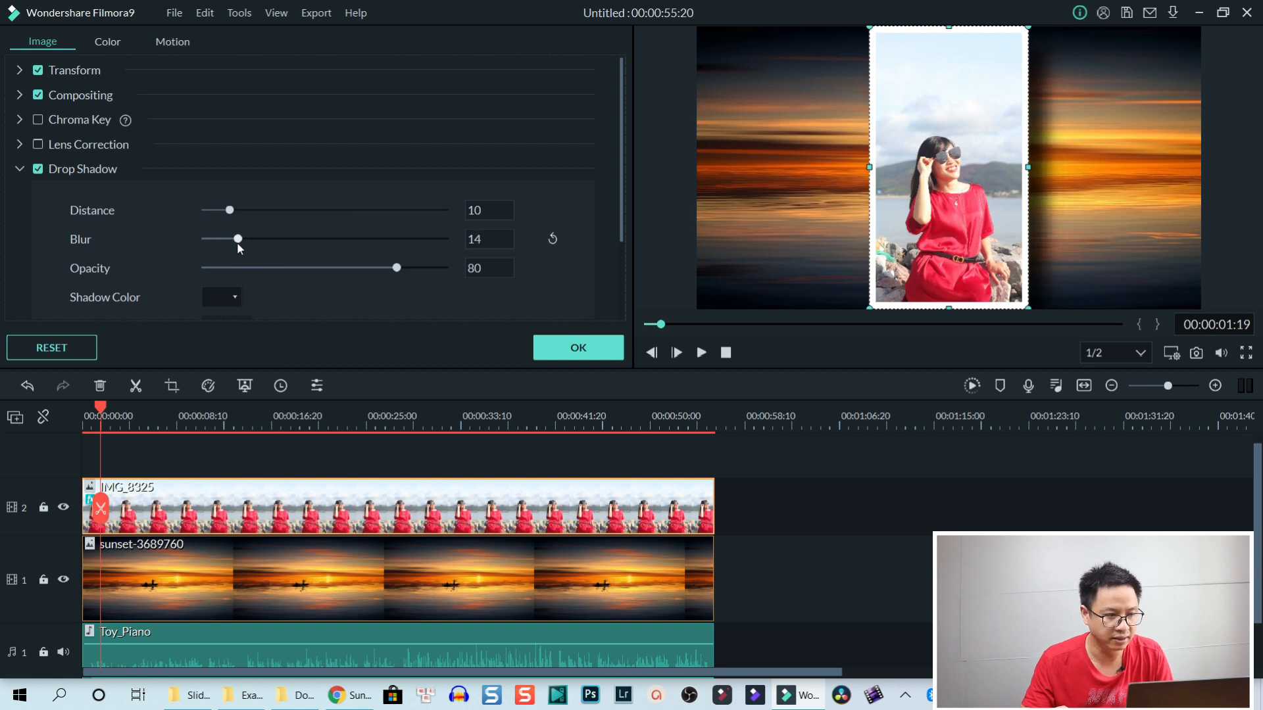
left_click_drag(238, 244, 220, 215)
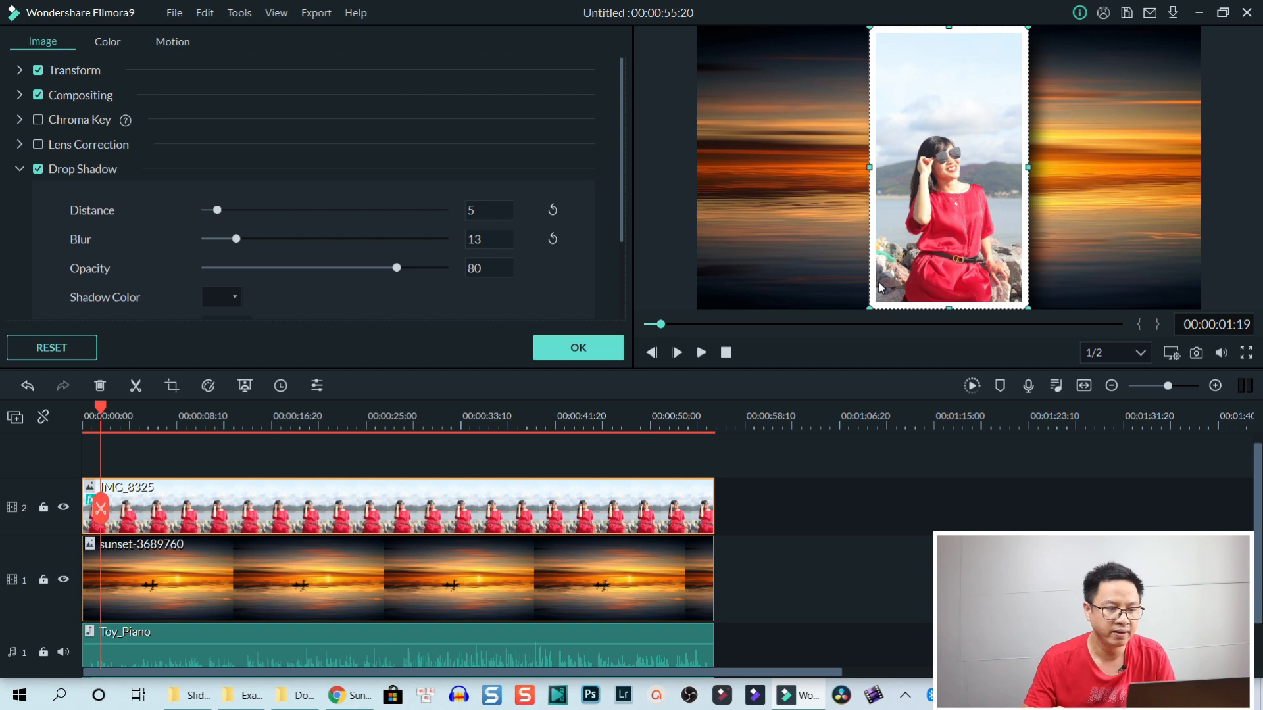
left_click(590, 354)
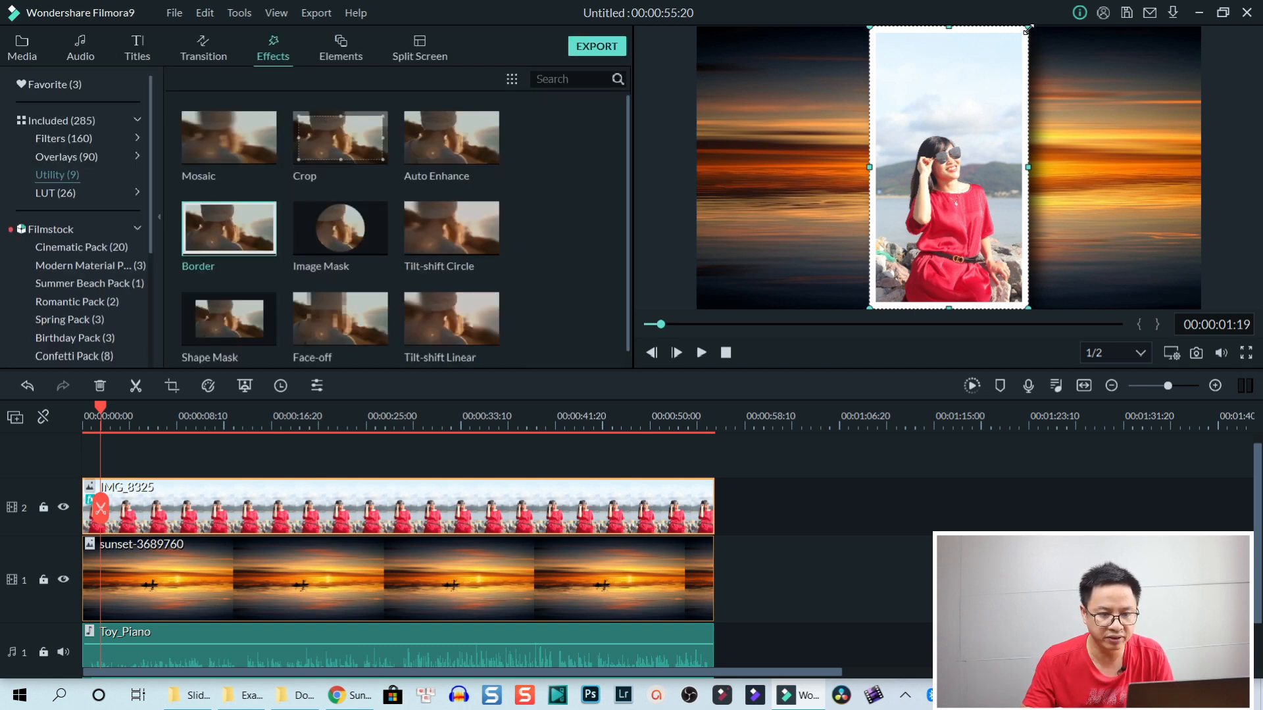
Shrink the IMG_8325 photo, tilt it slightly counterclockwise and place it in the upper-left corner of the video frame.
left_click_drag(1026, 31, 922, 156)
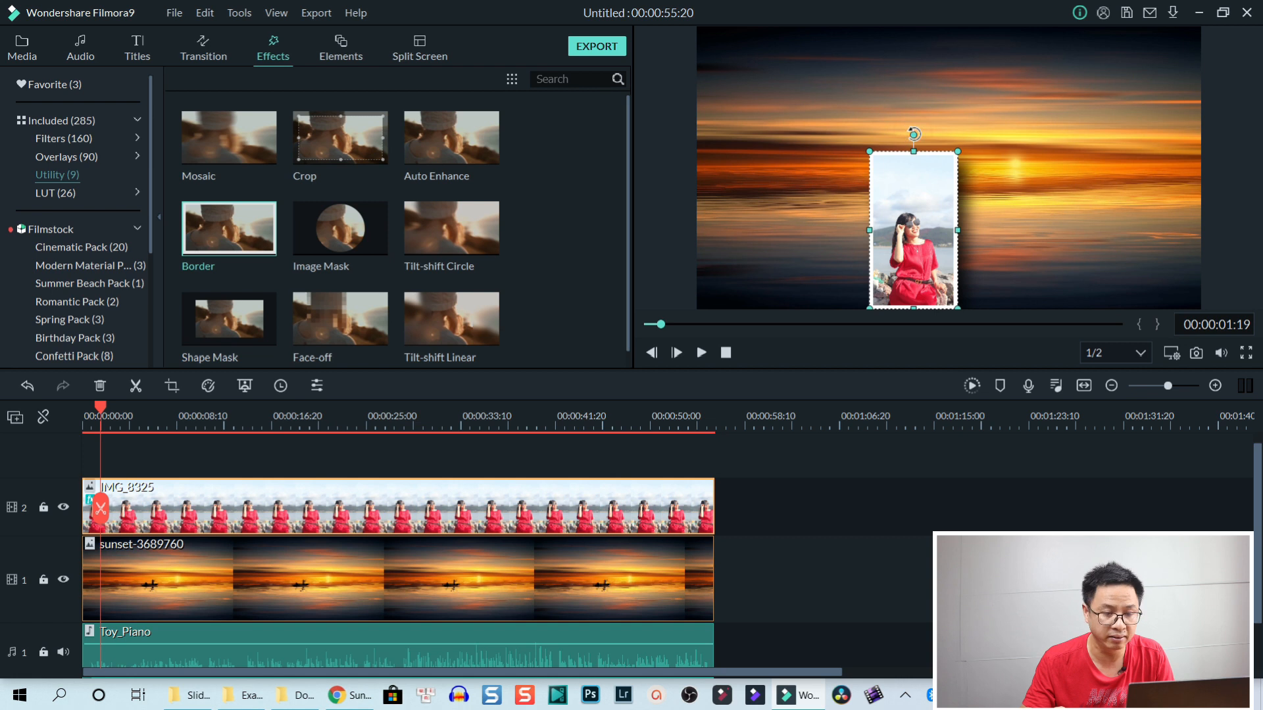
left_click_drag(916, 134, 912, 134)
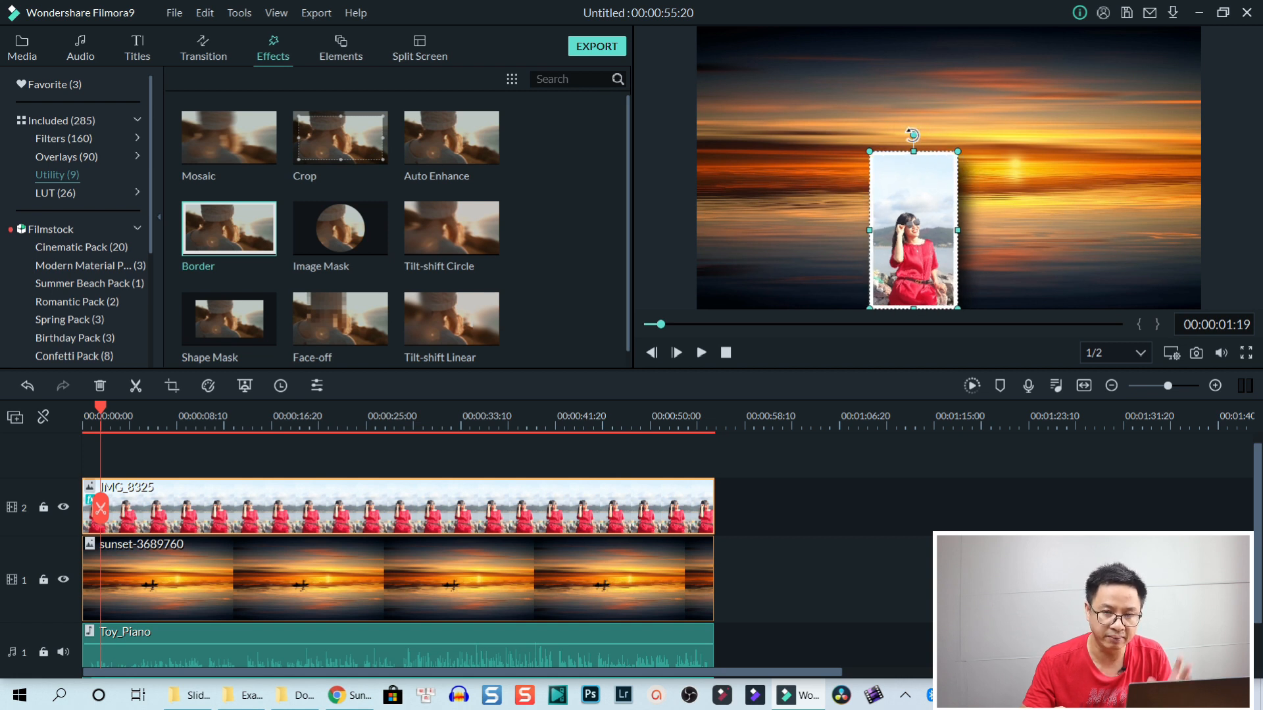
left_click_drag(913, 134, 901, 137)
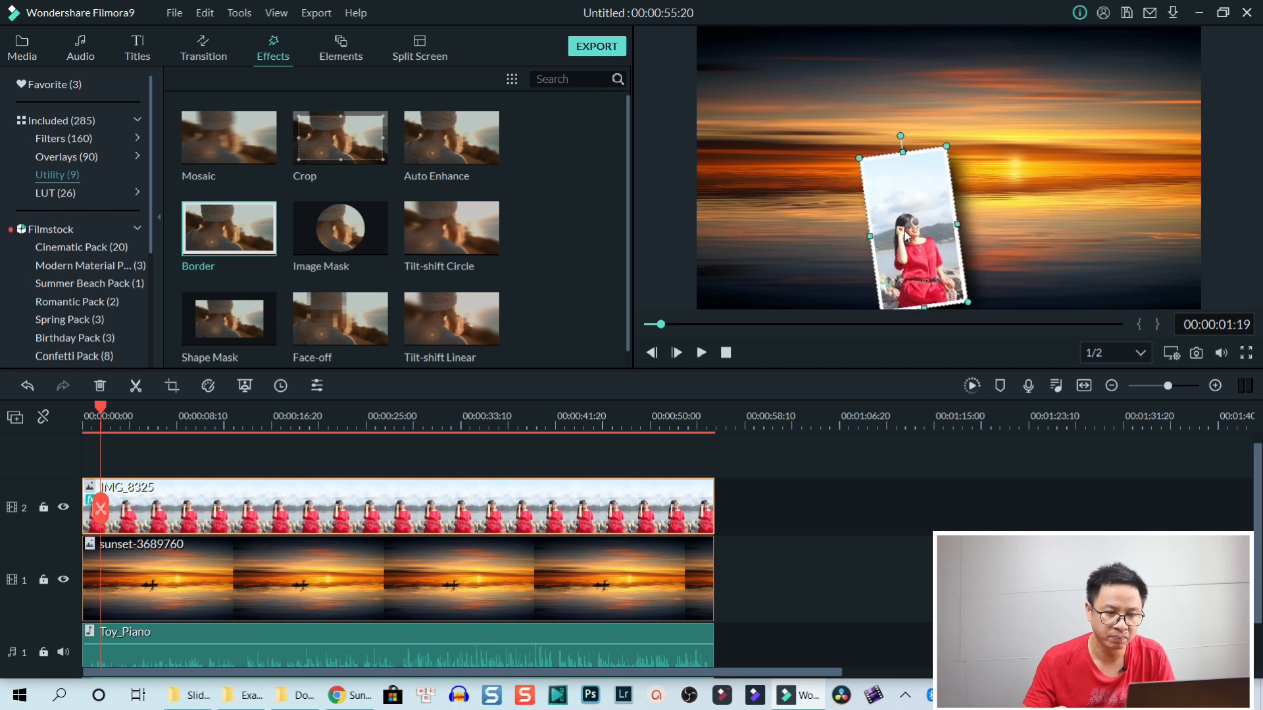
left_click_drag(916, 233, 771, 129)
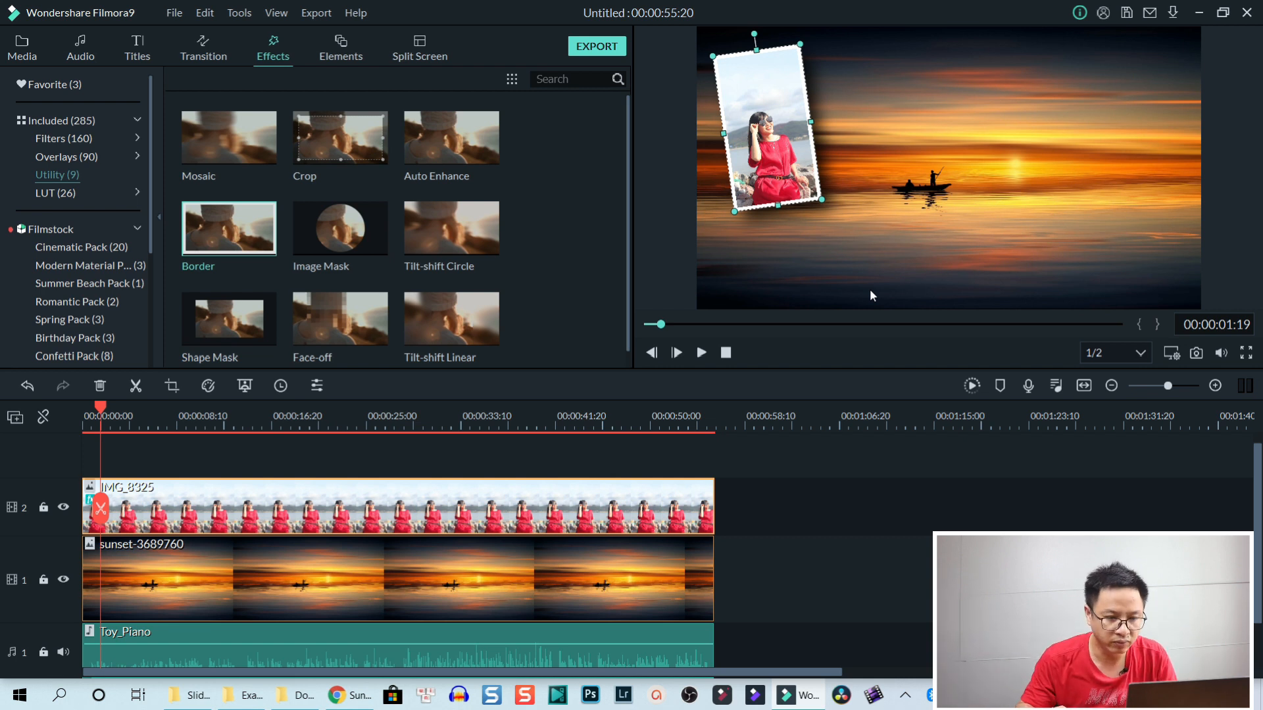
left_click(819, 197)
left_click_drag(817, 195, 798, 162)
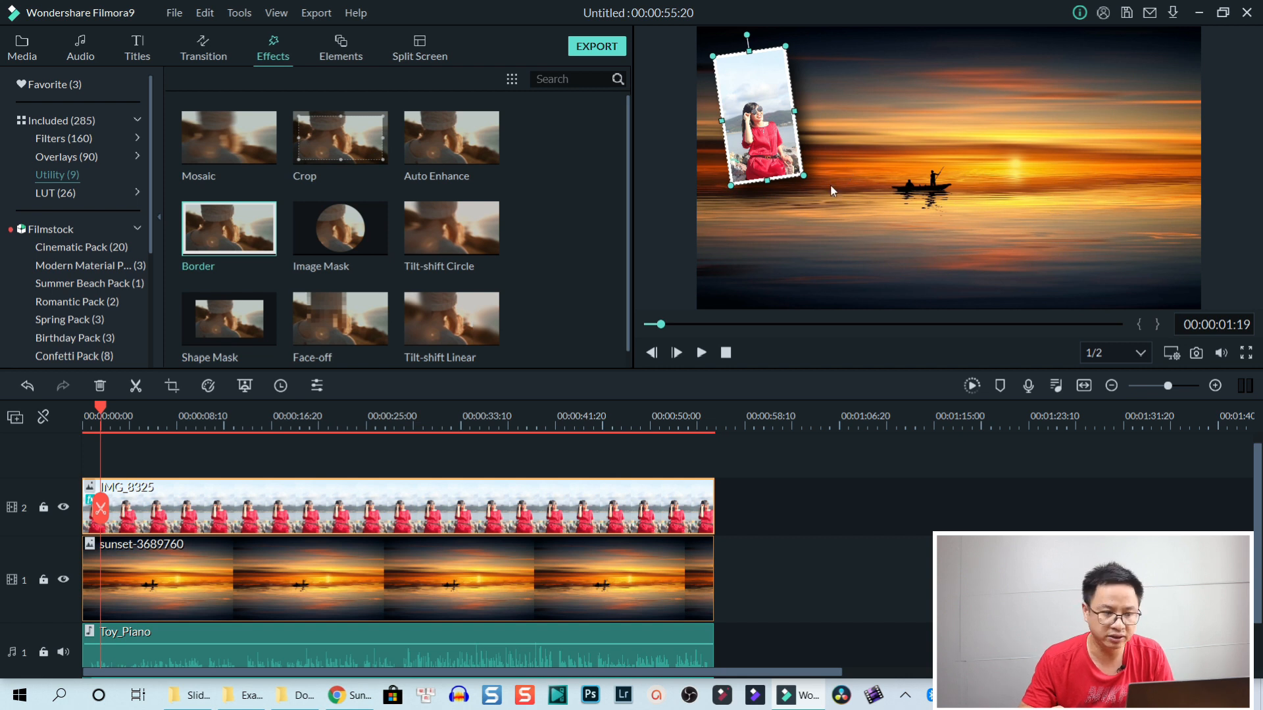
left_click(310, 462)
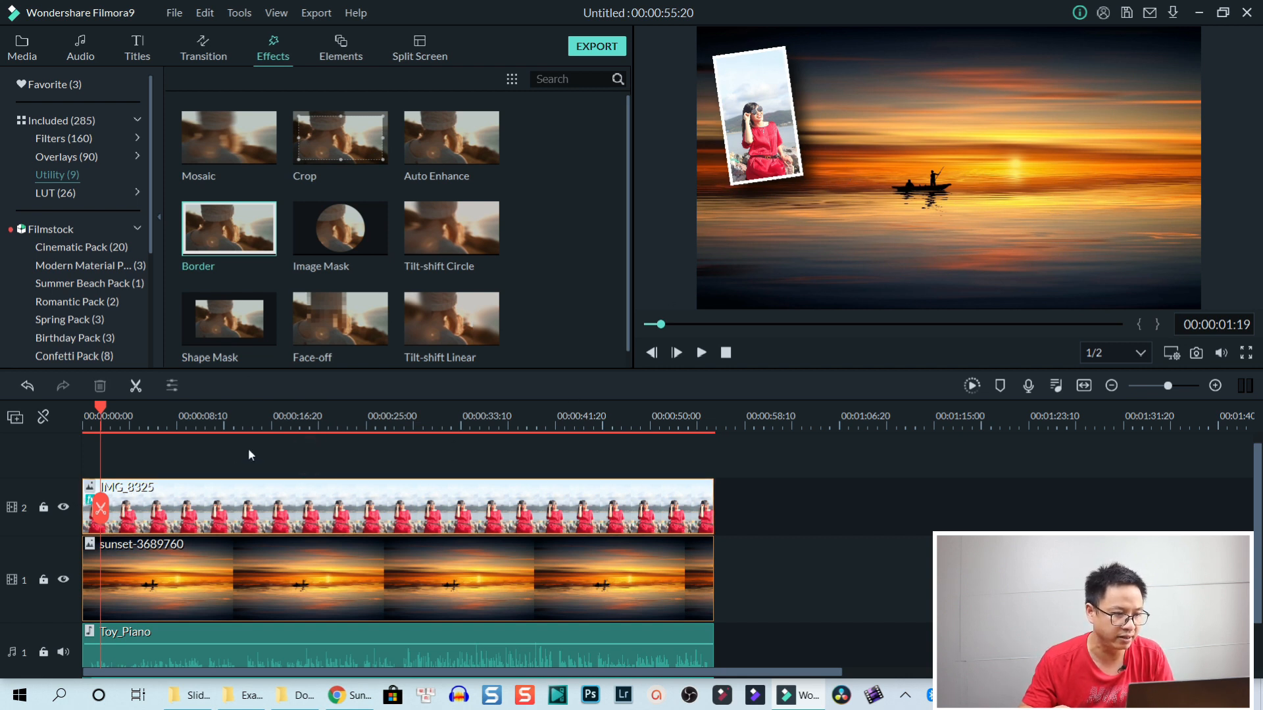
Place the IMG_8581 photo at the start of video track 3 and extend it to the end of the sunset clip.
left_click(22, 48)
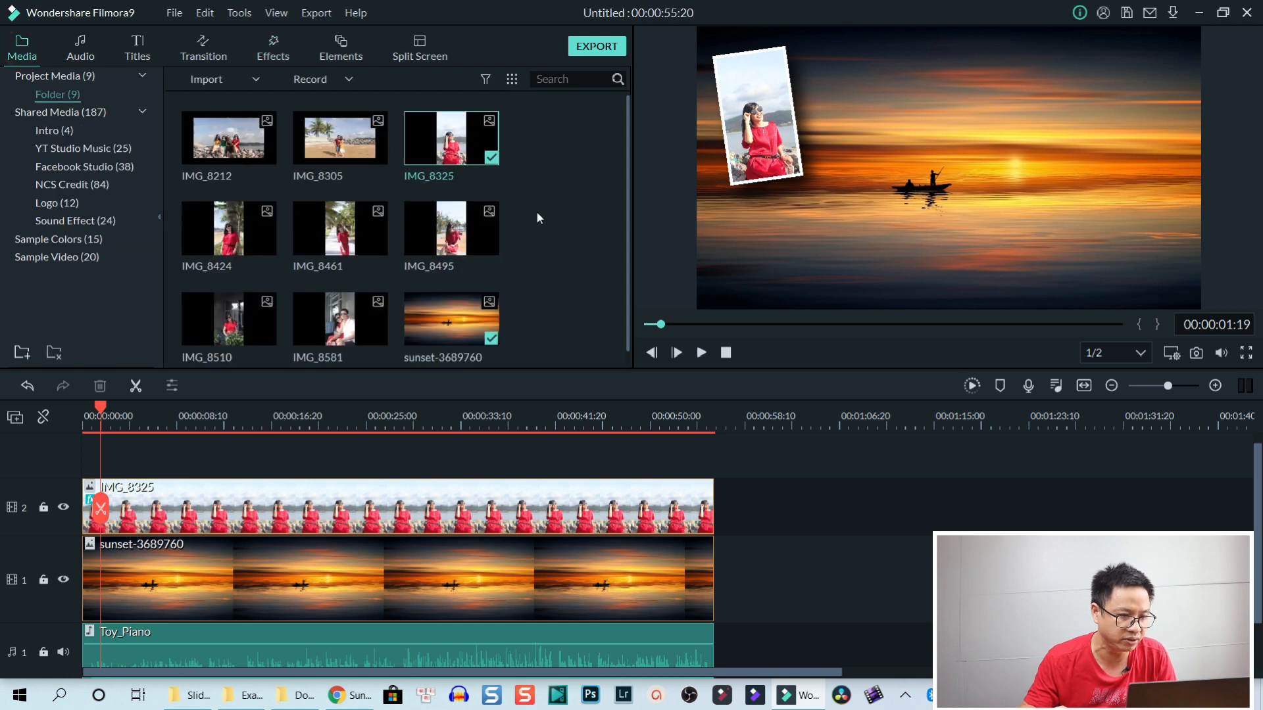
left_click(318, 333)
left_click_drag(187, 407, 81, 451)
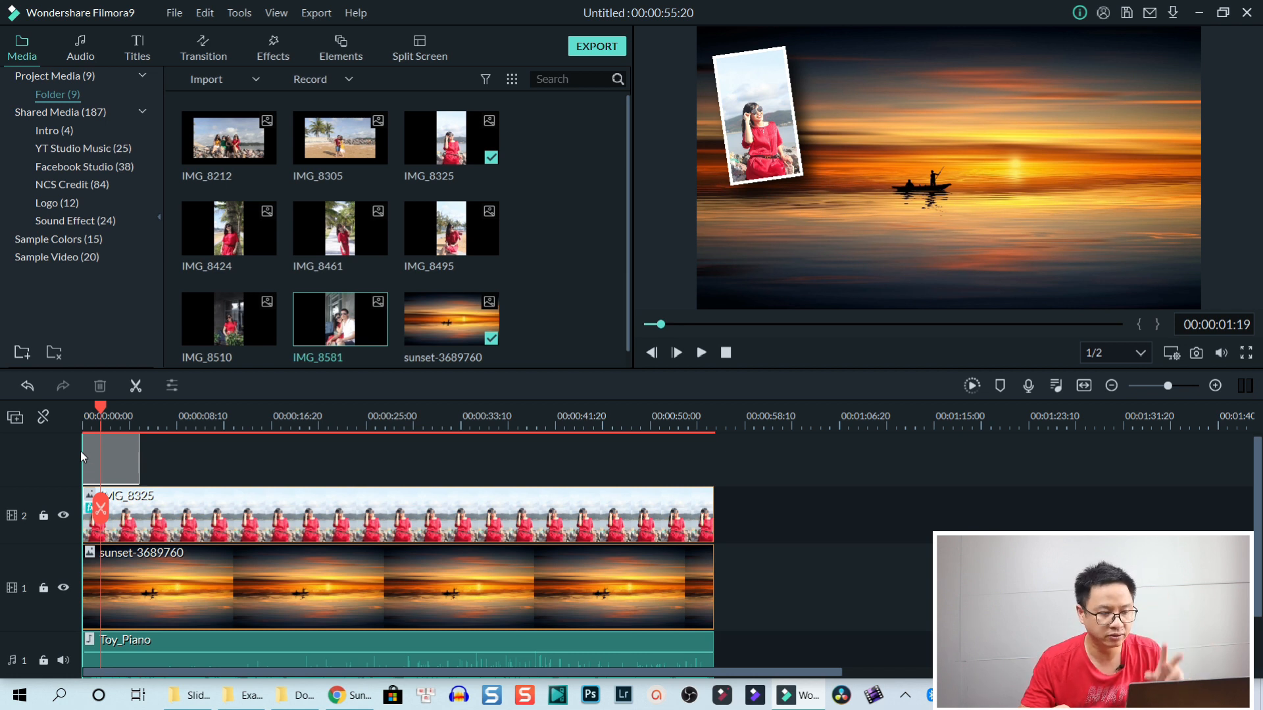
left_click_drag(81, 452, 80, 451)
scroll(149, 645, "down", 1)
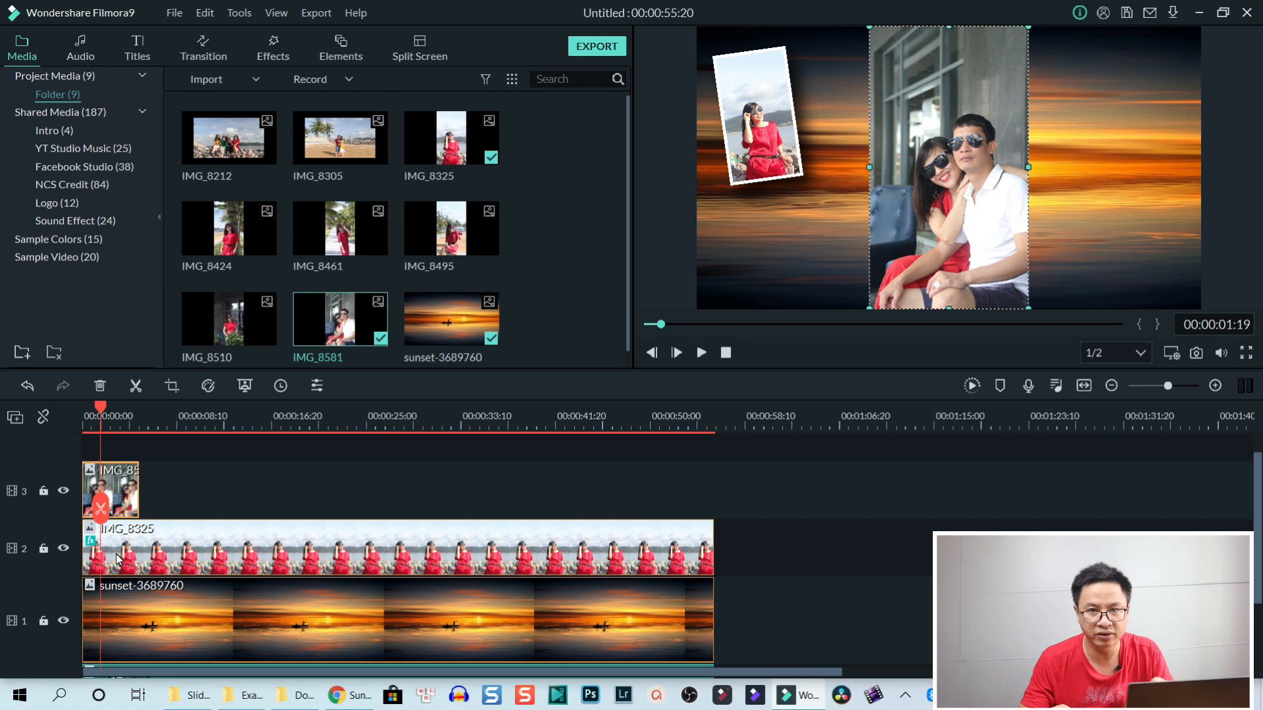
left_click_drag(138, 505, 713, 488)
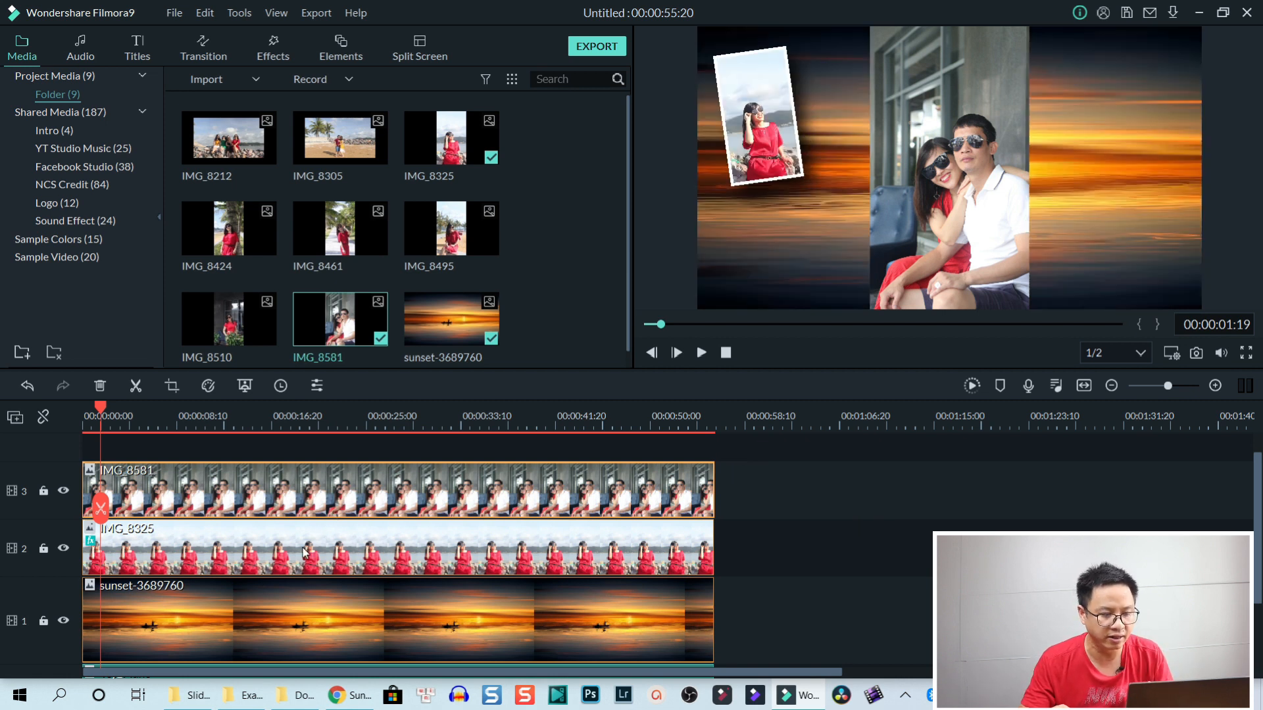
Copy the effects of the IMG_8325 clip on track 2 and paste them onto the IMG_8581 clip on track 3.
left_click(303, 551)
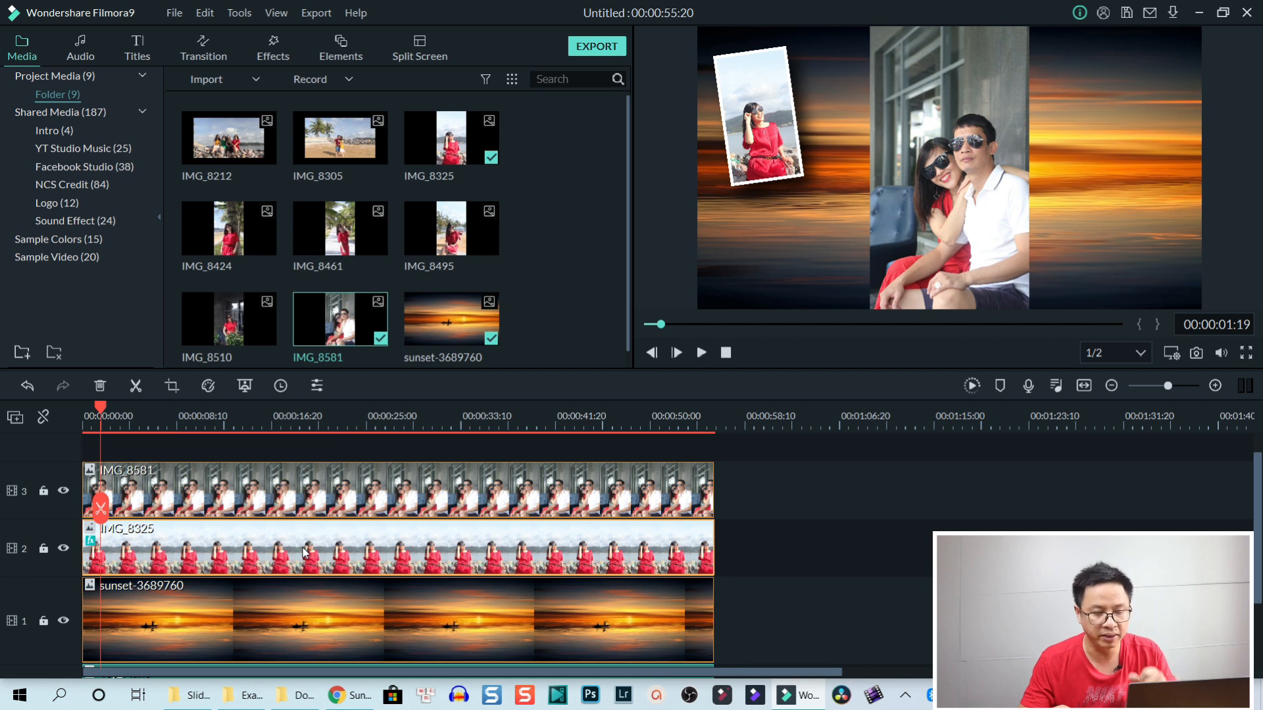
right_click(304, 551)
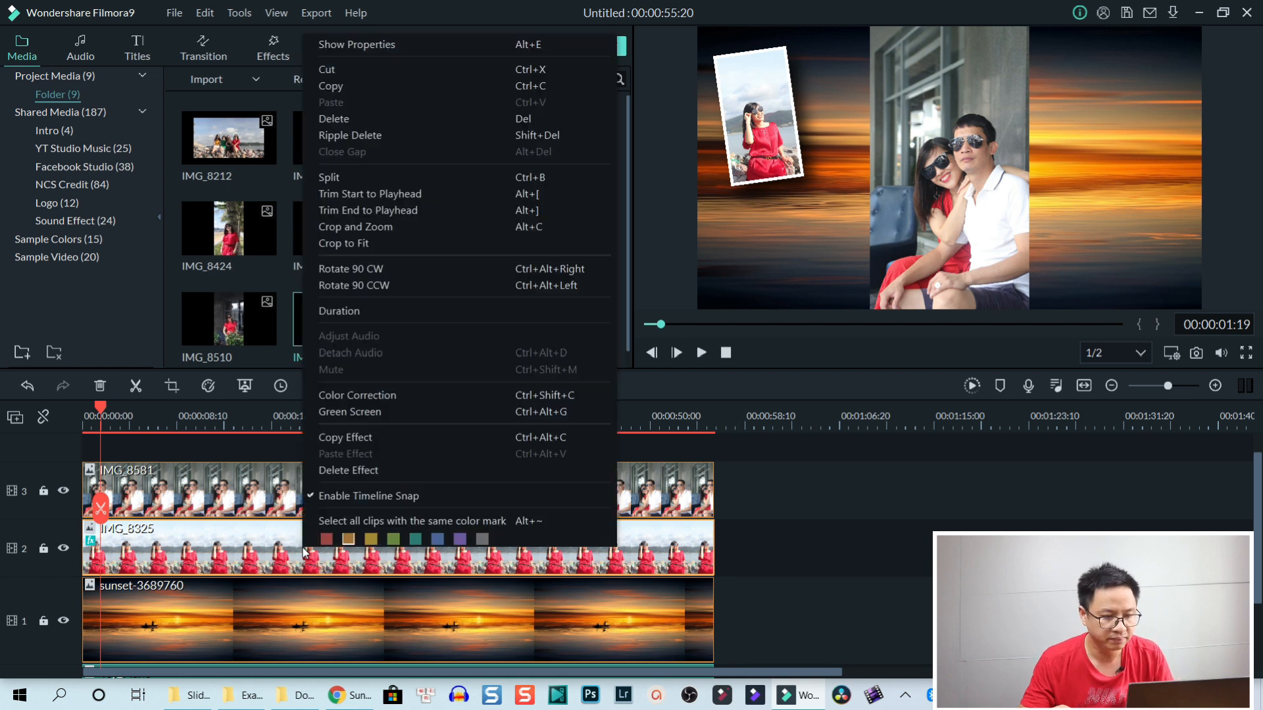
left_click(327, 438)
left_click(315, 489)
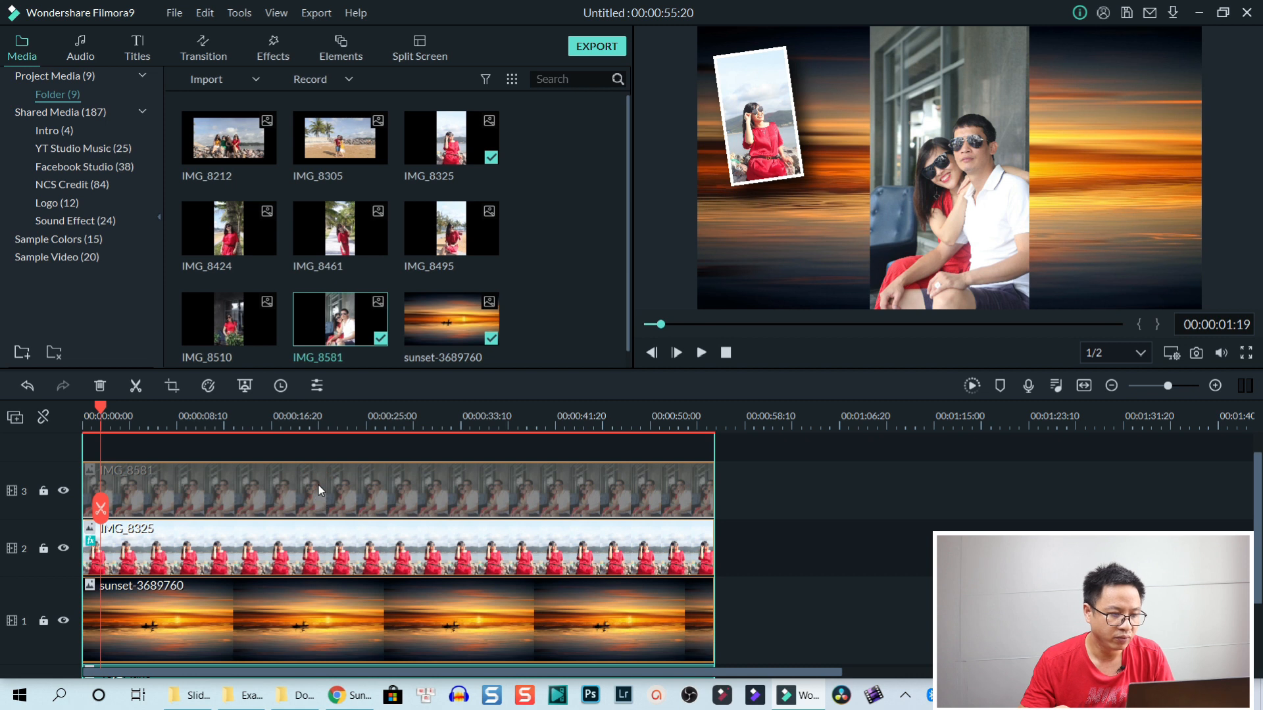
right_click(319, 488)
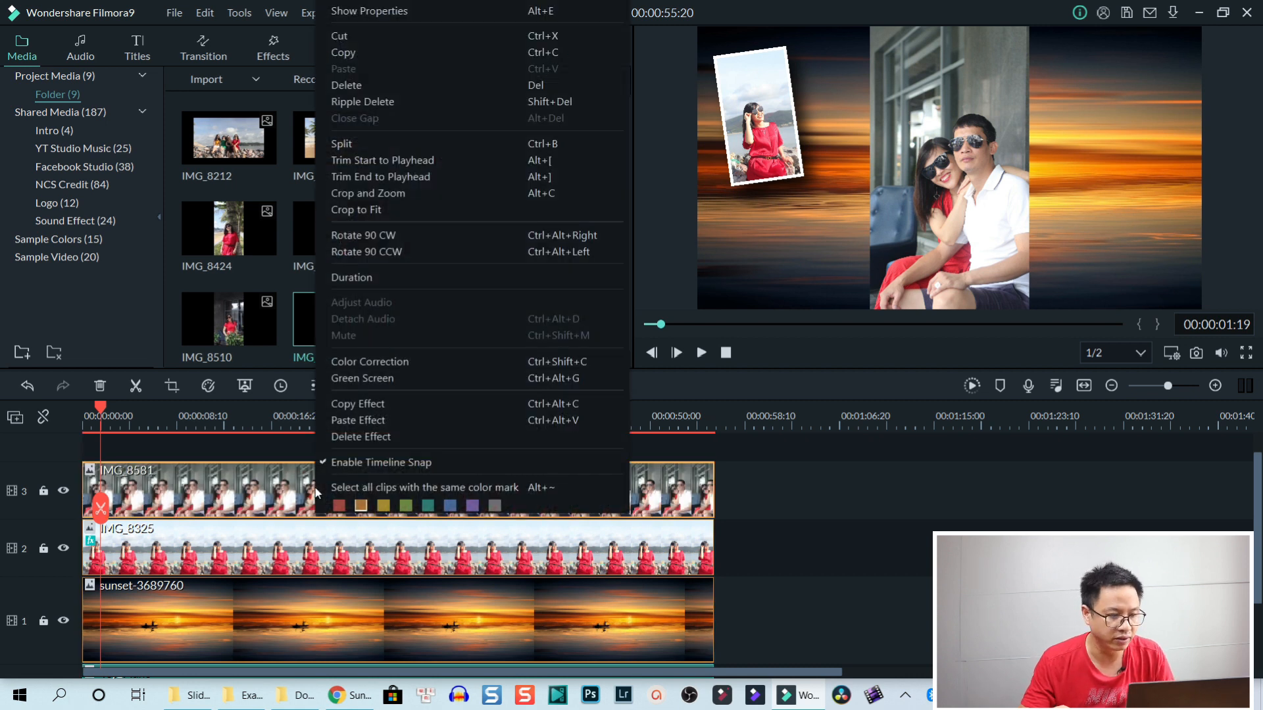
left_click(353, 420)
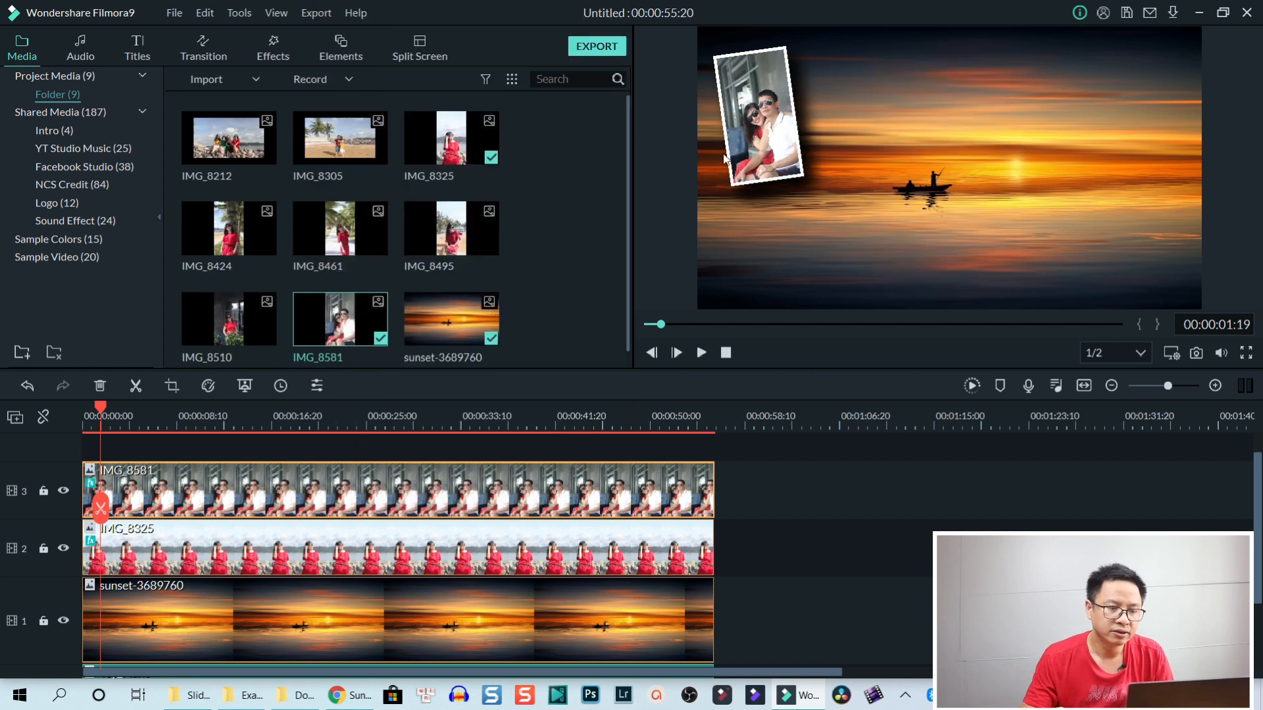
Move the IMG_8581 photo just to the right of the first photo in the frame and straighten its tilt to upright.
left_click(757, 125)
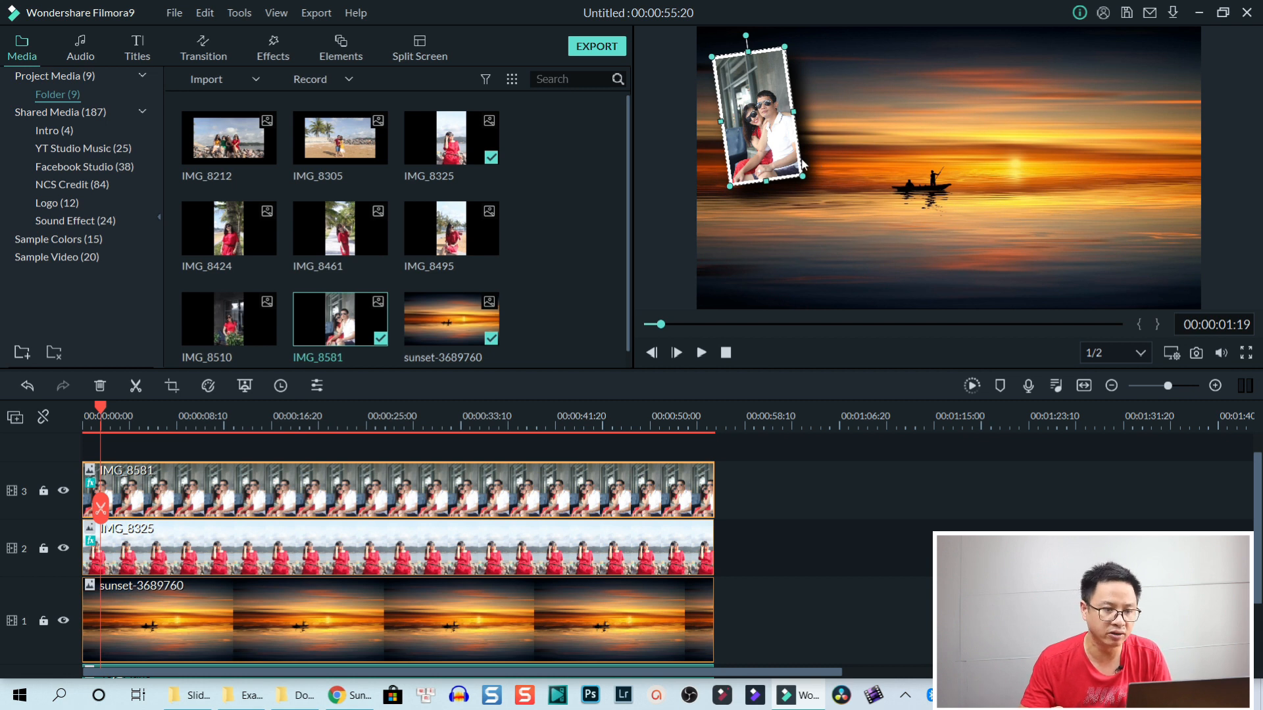
left_click(753, 115)
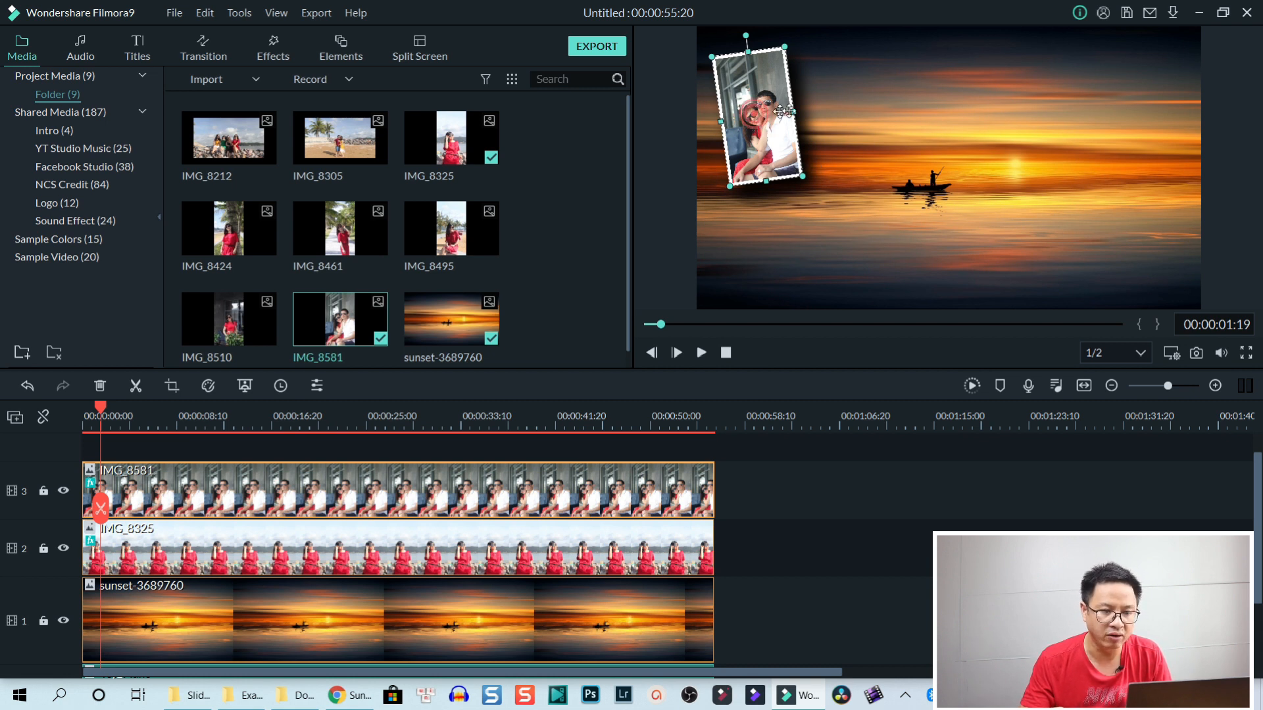
left_click_drag(782, 111, 842, 111)
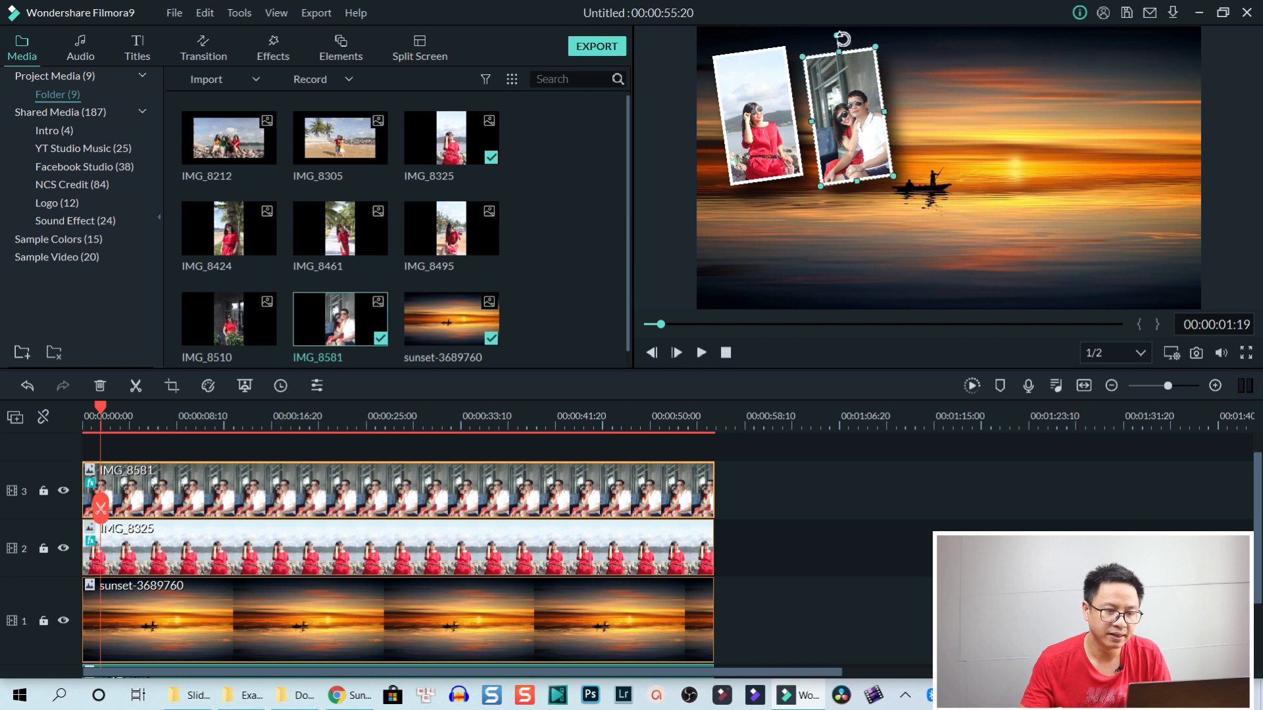
left_click_drag(843, 38, 847, 40)
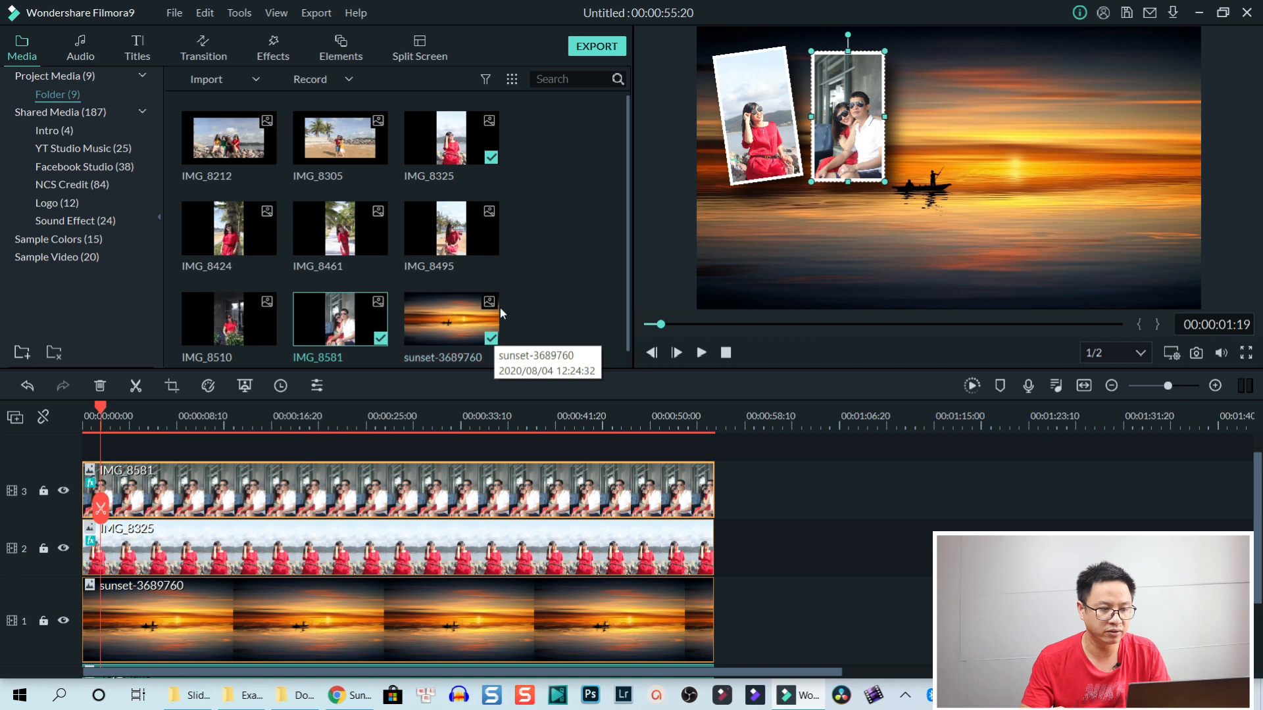
Place the IMG_8495 photo at the start of video track 4 and extend it to the end of the other clips.
left_click(567, 271)
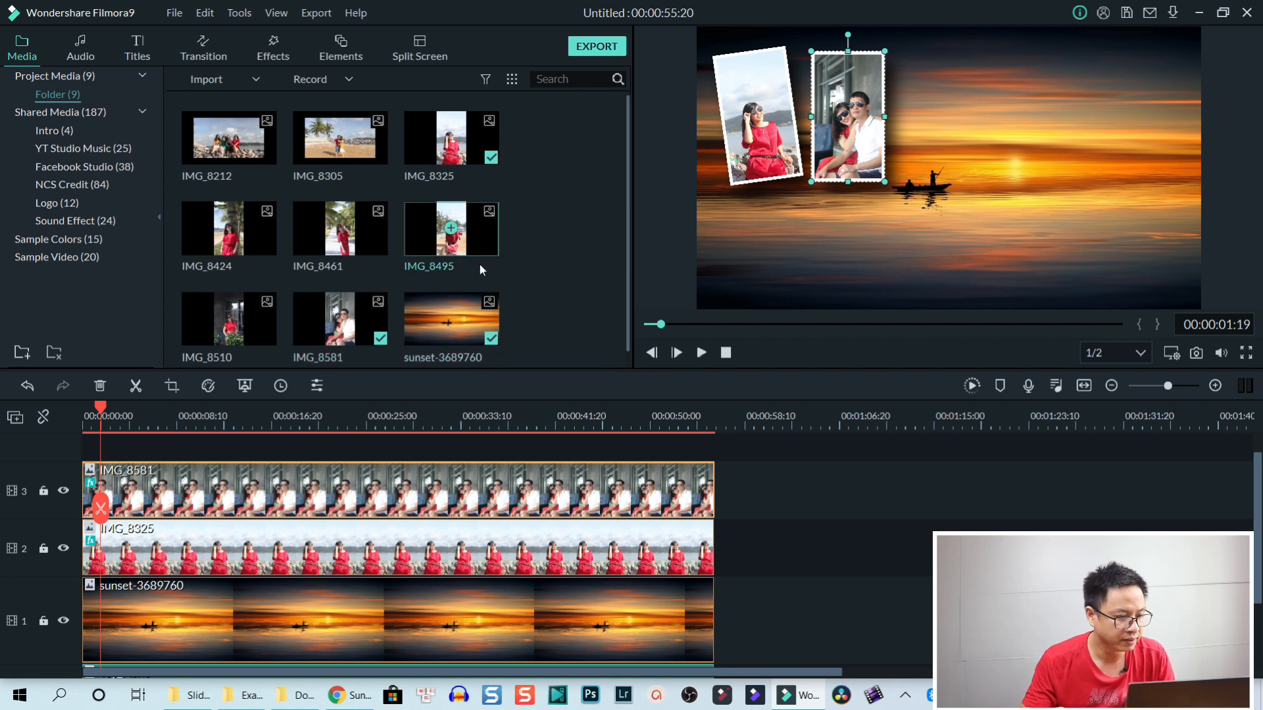
left_click_drag(468, 252, 137, 472)
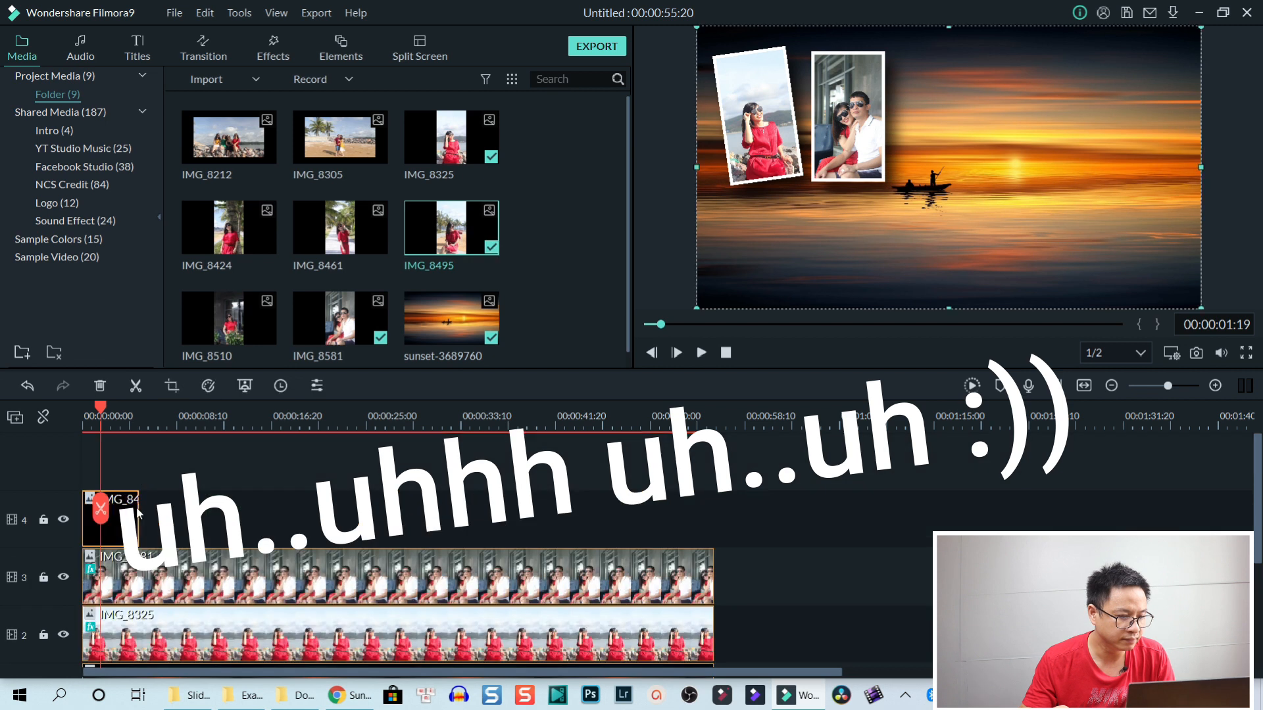
left_click_drag(682, 540, 713, 533)
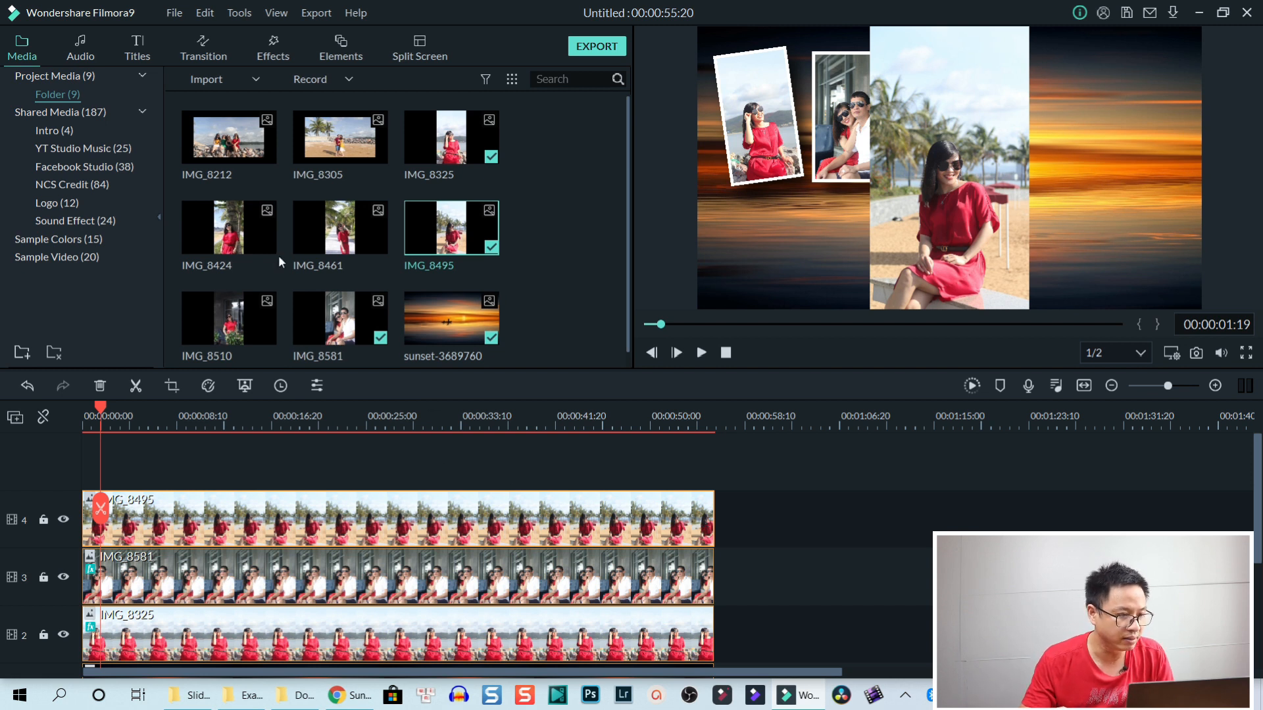
Place IMG_8424, IMG_8305 and IMG_8212 at the start of tracks 5, 6 and 7 and extend each to the end of the other clips.
left_click_drag(251, 249, 146, 477)
left_click_drag(703, 530, 712, 526)
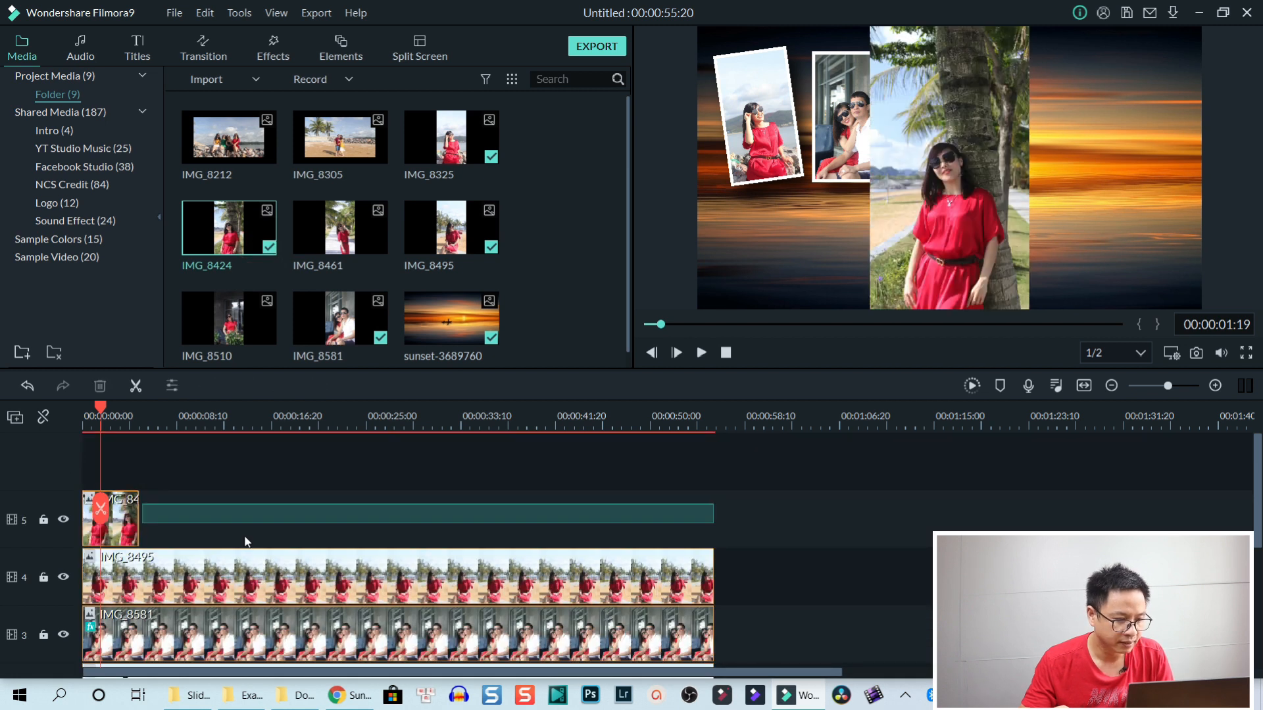
left_click_drag(137, 520, 714, 514)
left_click_drag(361, 160, 714, 513)
left_click_drag(229, 137, 98, 472)
left_click_drag(138, 523, 714, 523)
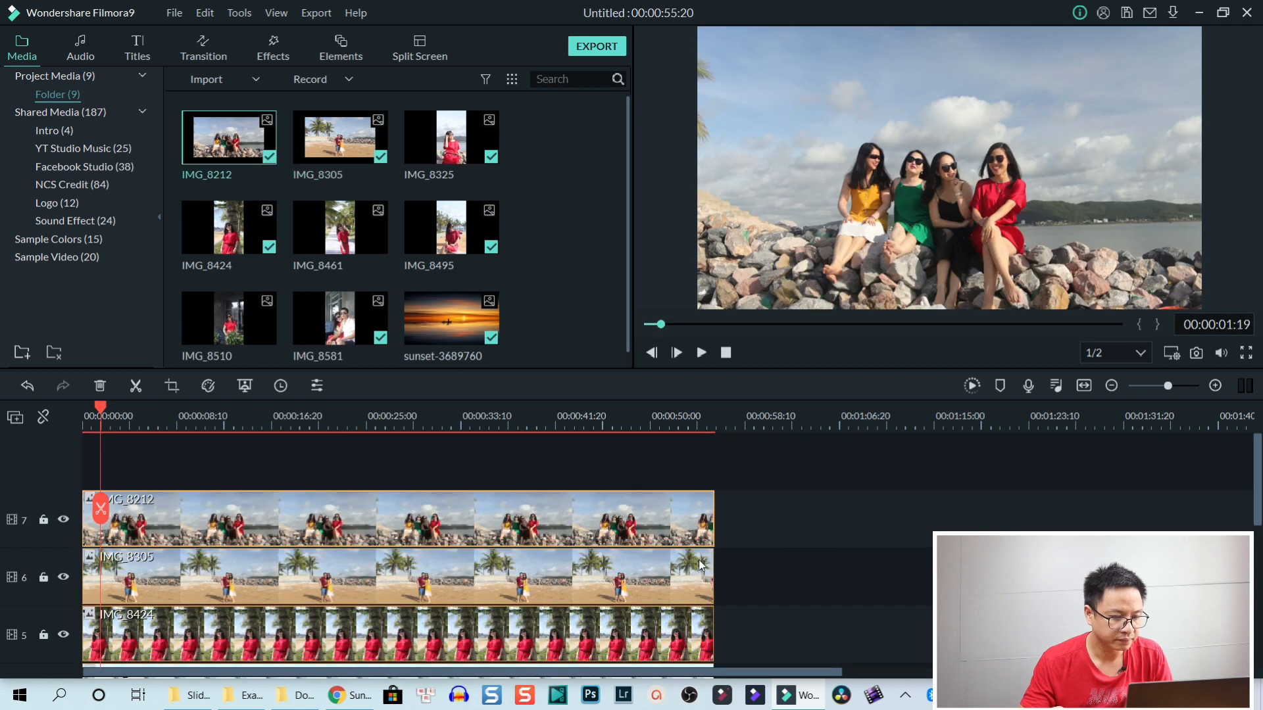
Paste the copied effects onto the IMG_8495, IMG_8424, IMG_8305 and IMG_8212 clips on tracks 4 to 7.
scroll(727, 533, "down", 10)
scroll(732, 538, "up", 9)
scroll(754, 497, "down", 5)
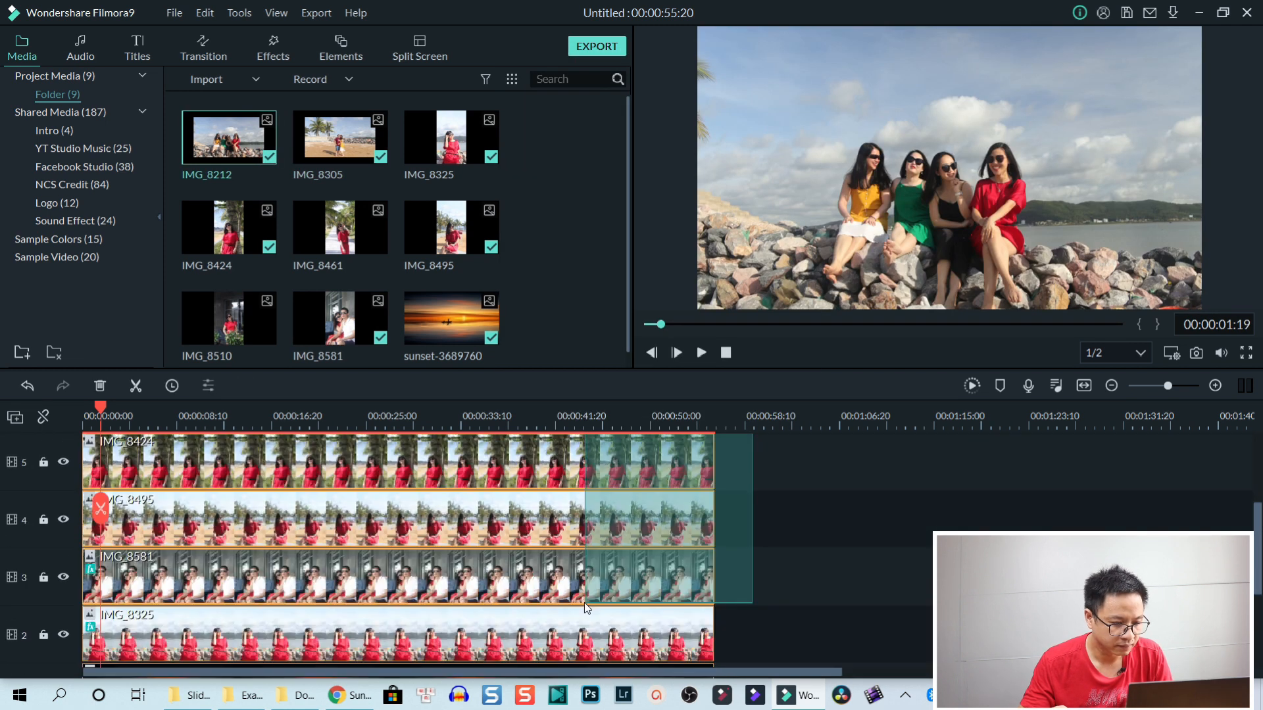
scroll(787, 462, "up", 5)
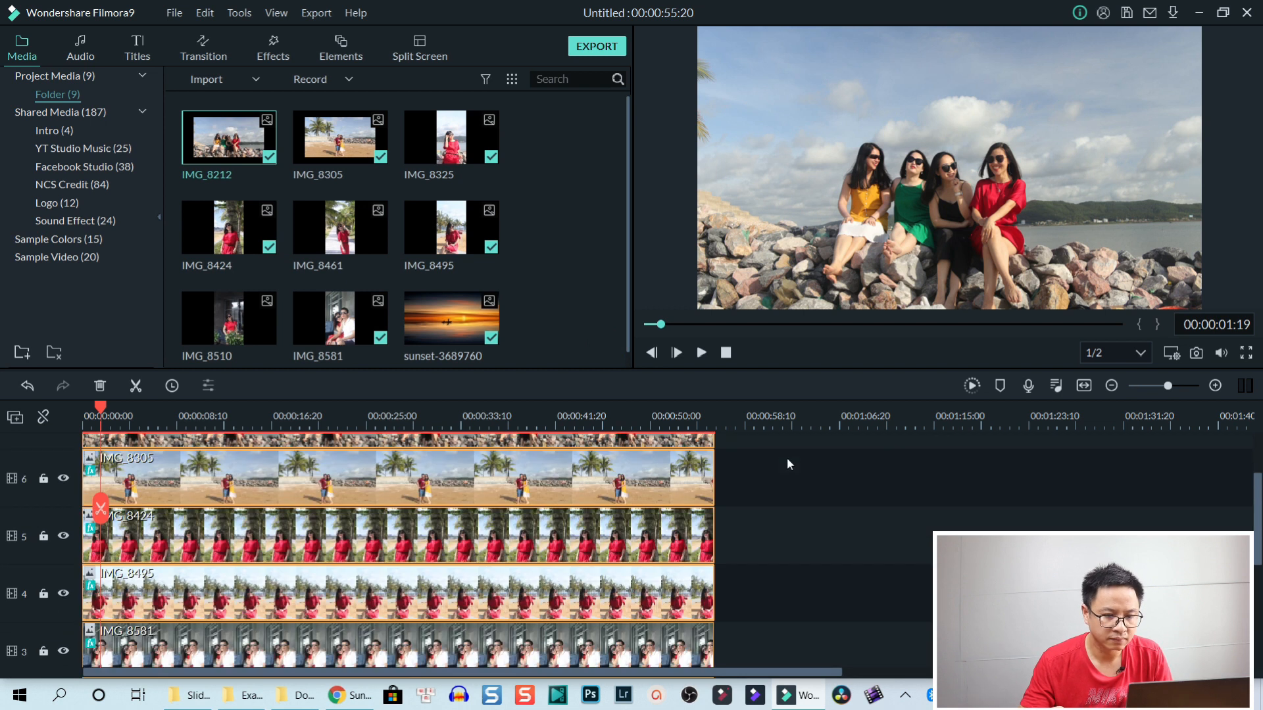
Shrink the IMG_8212 and IMG_8305 photos and place them in the video frame's upper-right and lower-right corners.
left_click(542, 466)
left_click(823, 131)
left_click_drag(865, 37, 809, 73)
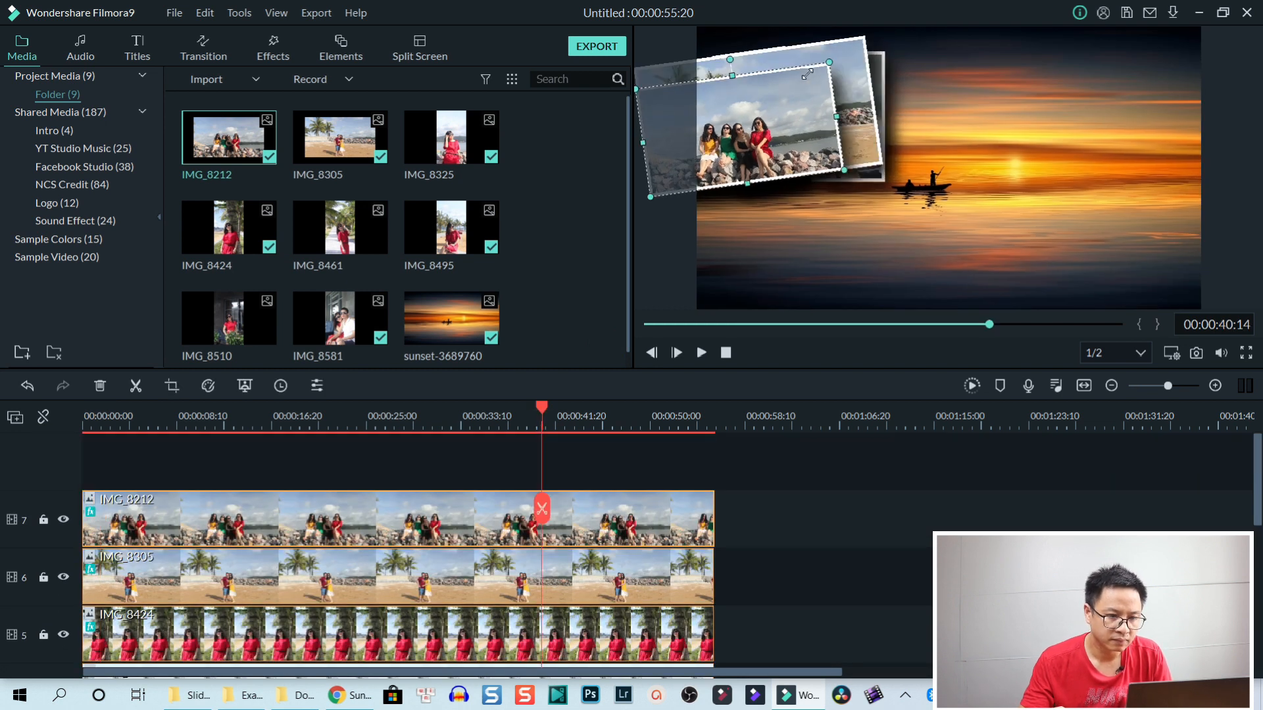
left_click_drag(749, 133, 1046, 242)
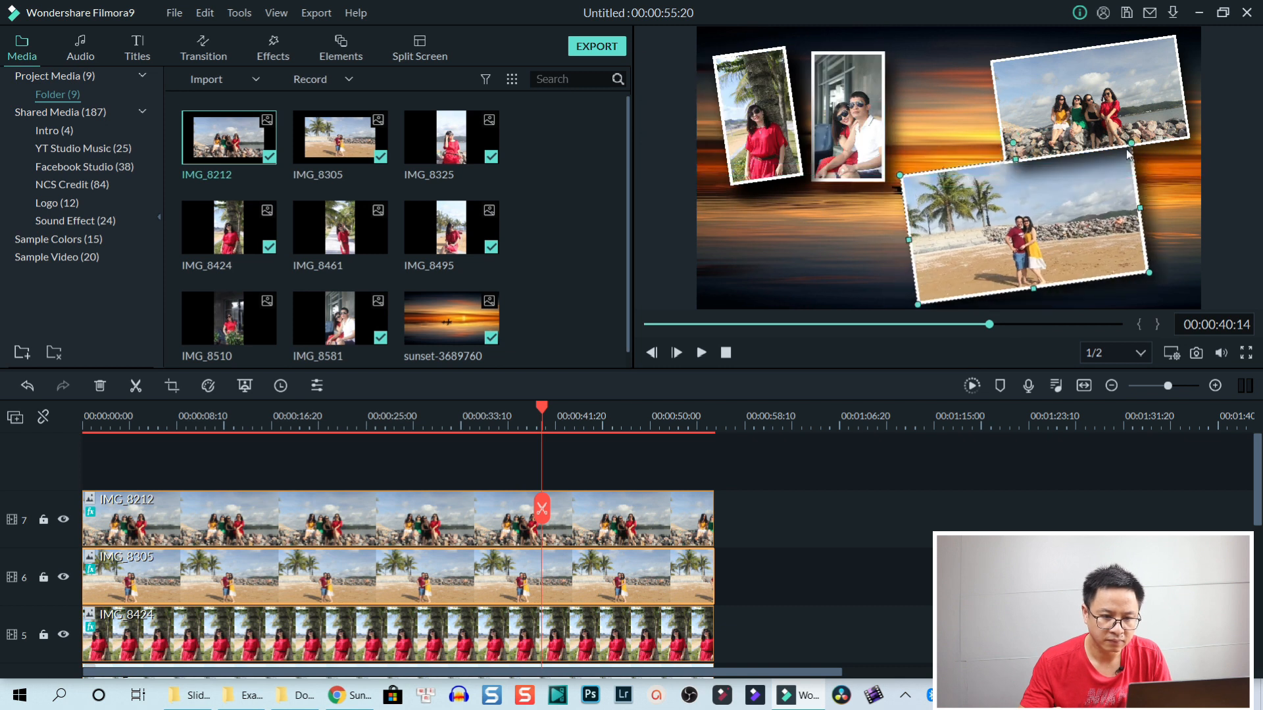
left_click_drag(1131, 143, 1080, 184)
left_click_drag(998, 248, 1073, 229)
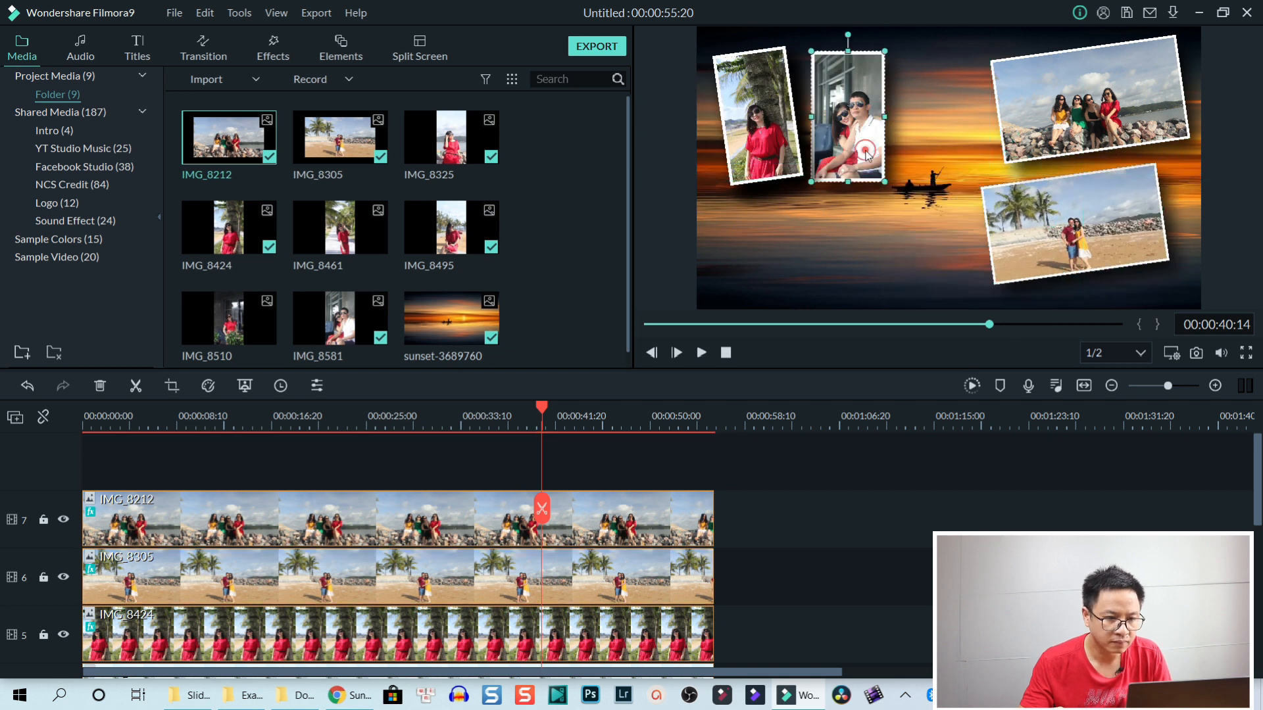
Move the IMG_8424 photo down below the two upper-left photos, slightly overlapping them.
left_click(773, 145)
left_click_drag(804, 209, 838, 254)
left_click(930, 521)
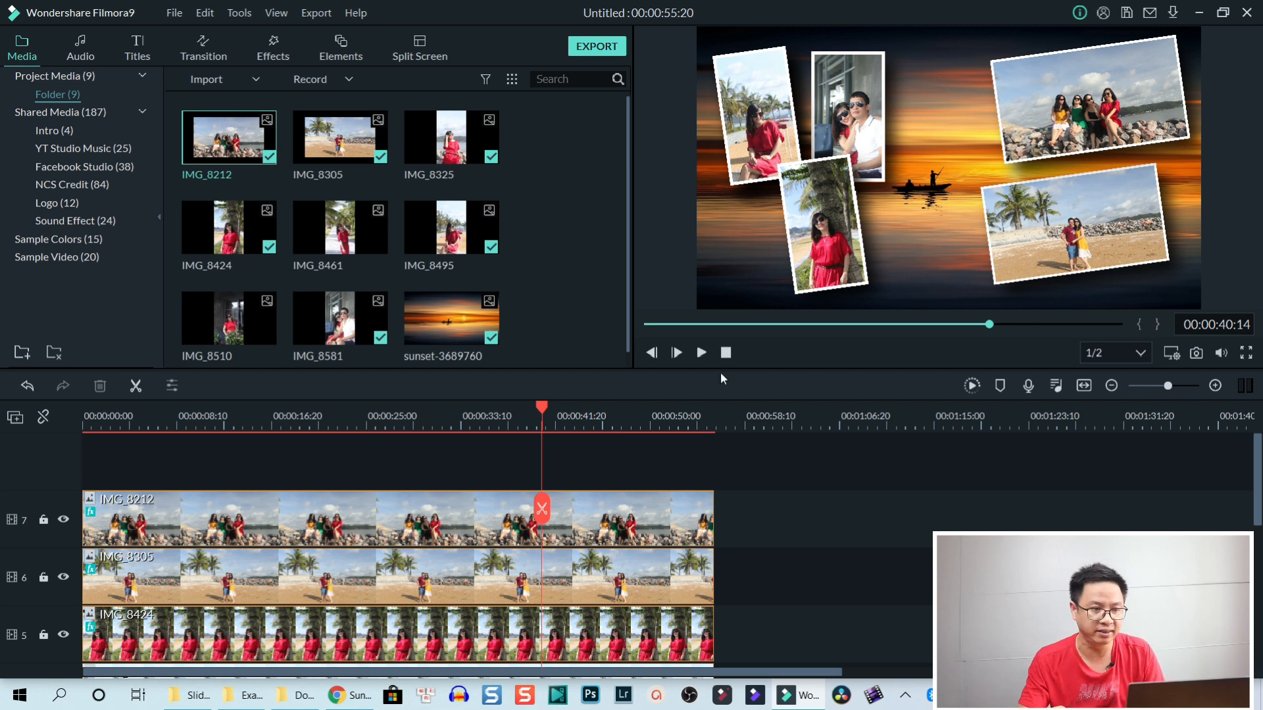
Review the MP4 export options and its quality, video and audio settings without changing them.
left_click(600, 47)
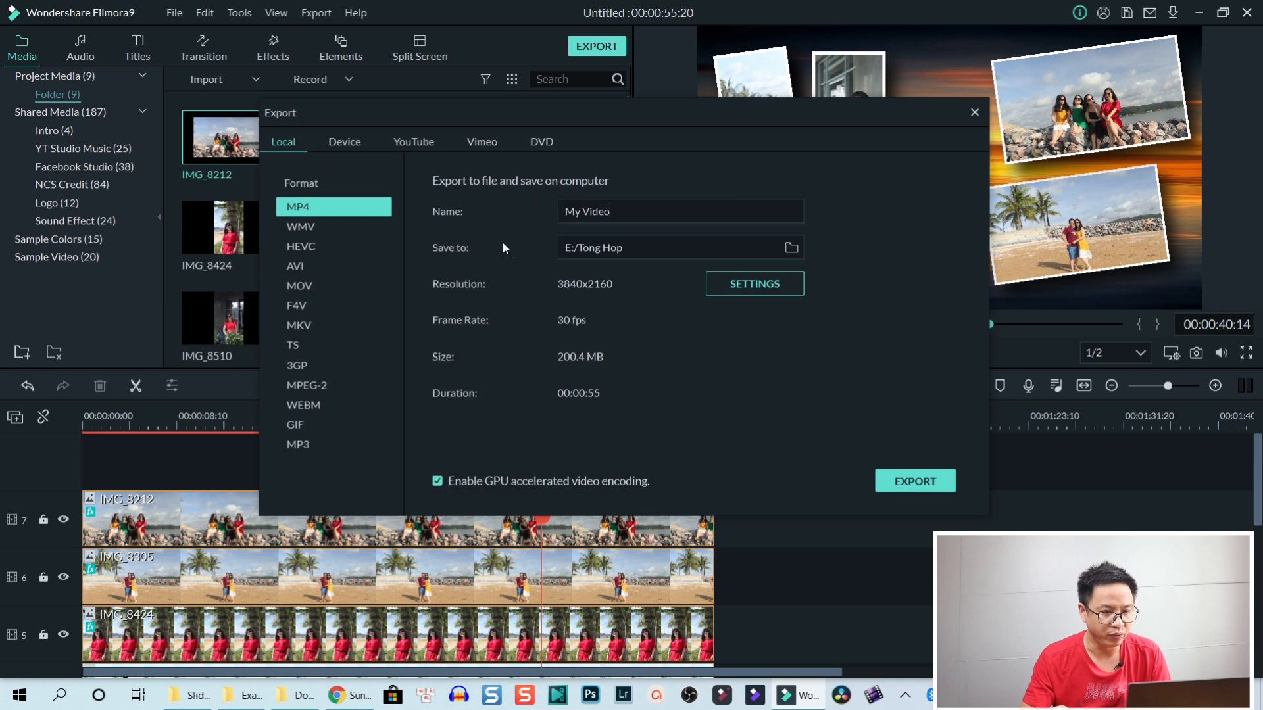
left_click(744, 293)
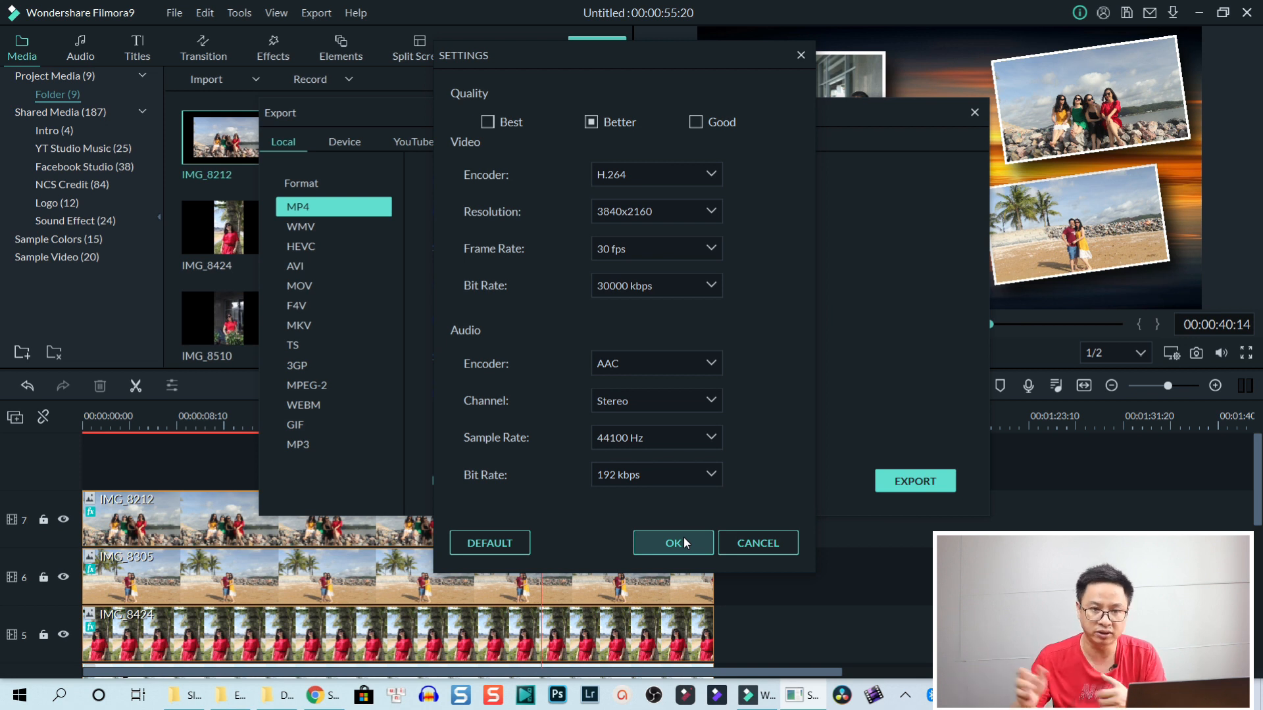
left_click(763, 542)
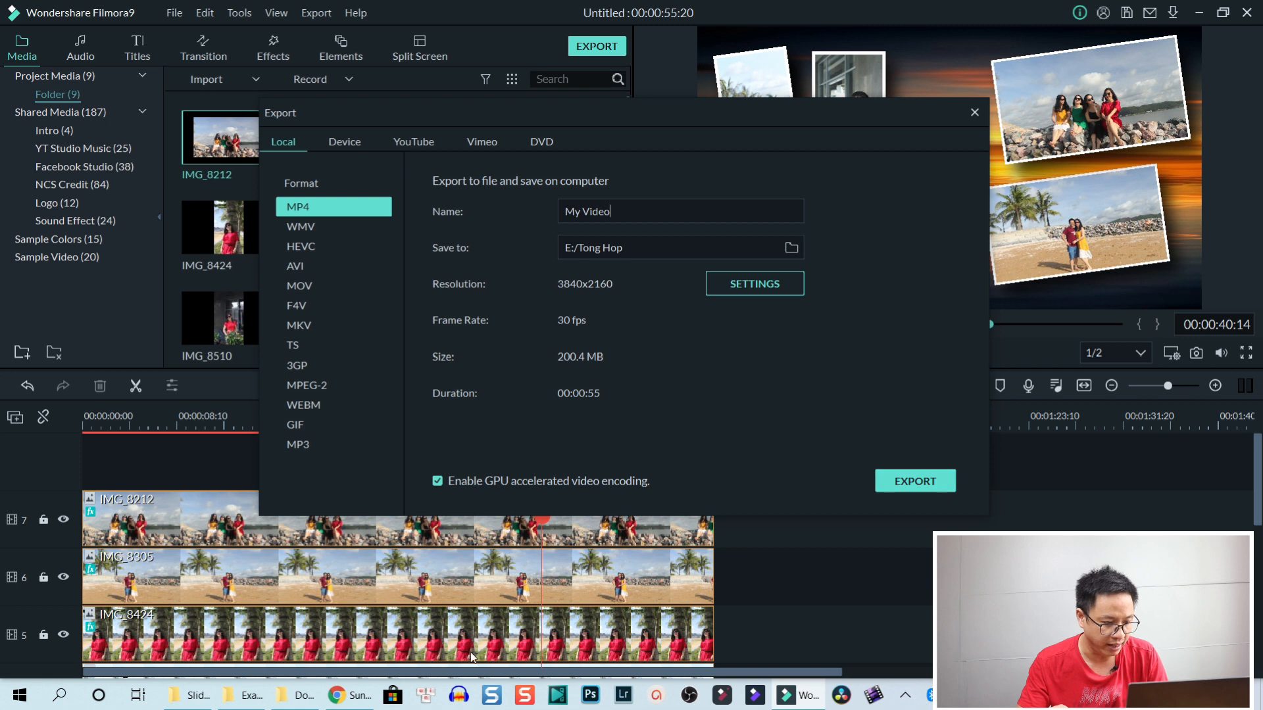
Switch to File Explorer's Slideshows folder, play Photoslideshow 4K.mp4 for a few seconds, pause it and close the player.
left_click(191, 695)
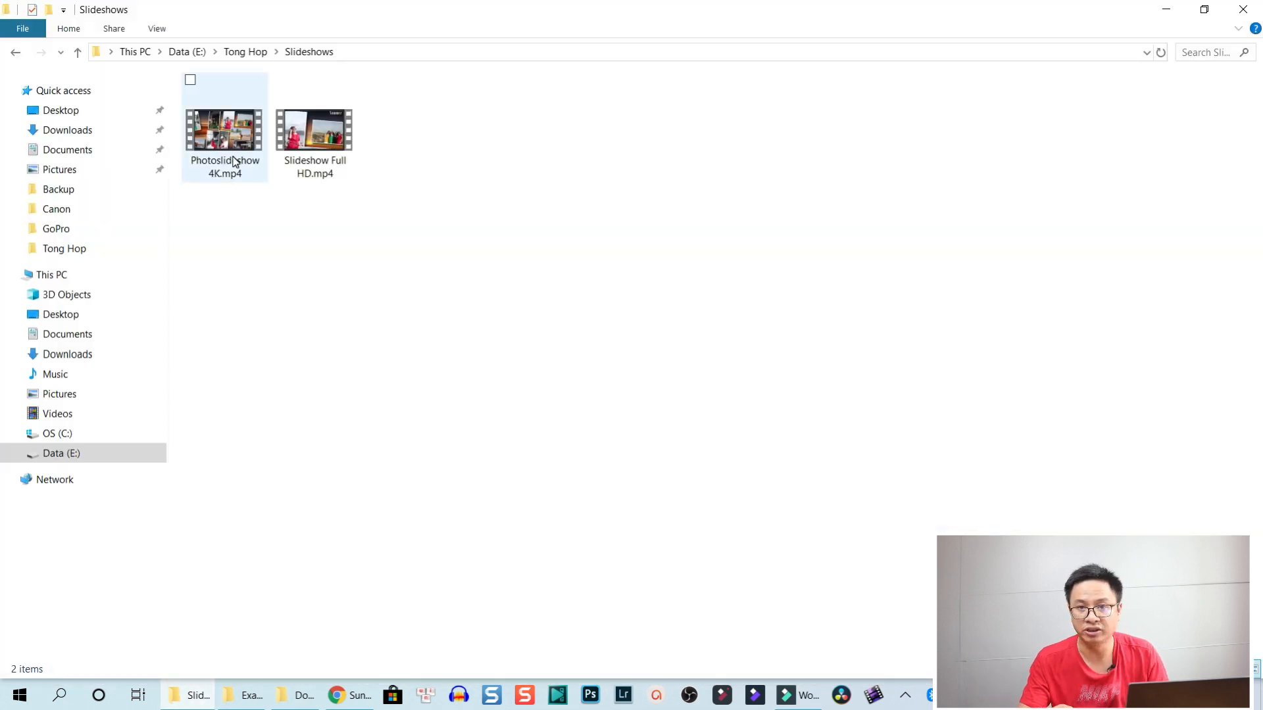
mouse_move(235, 162)
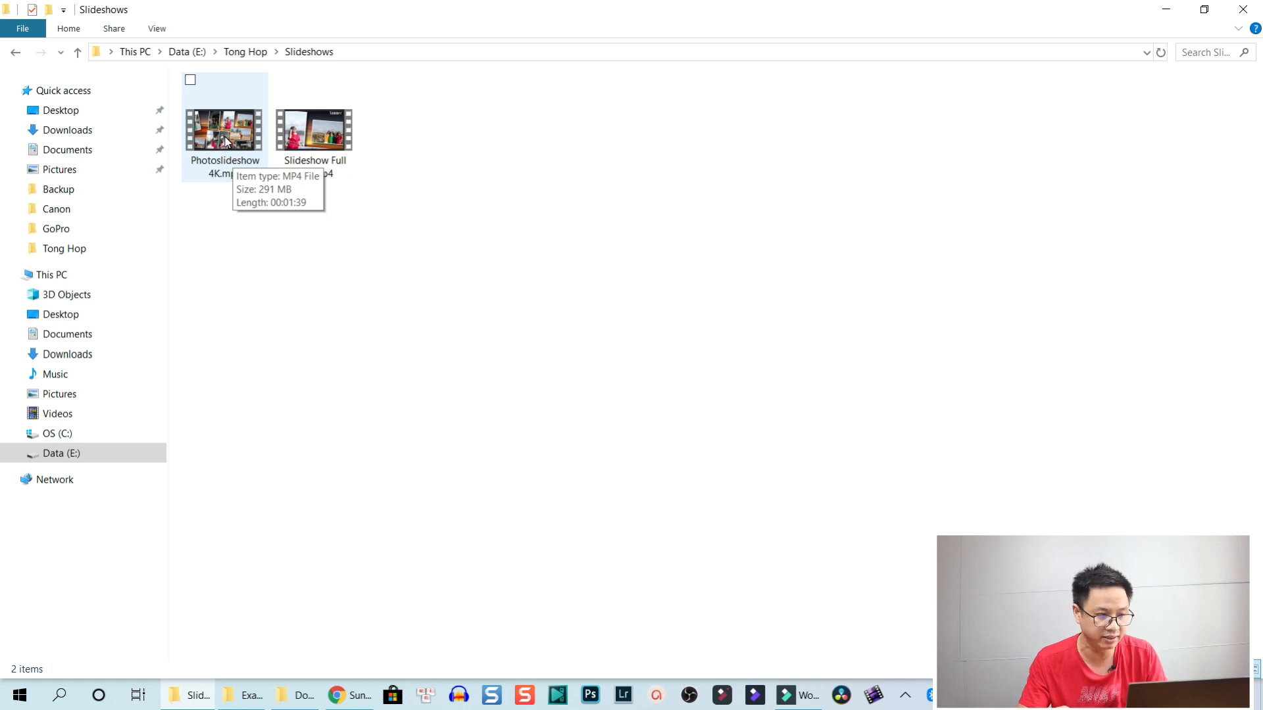
double_click(225, 137)
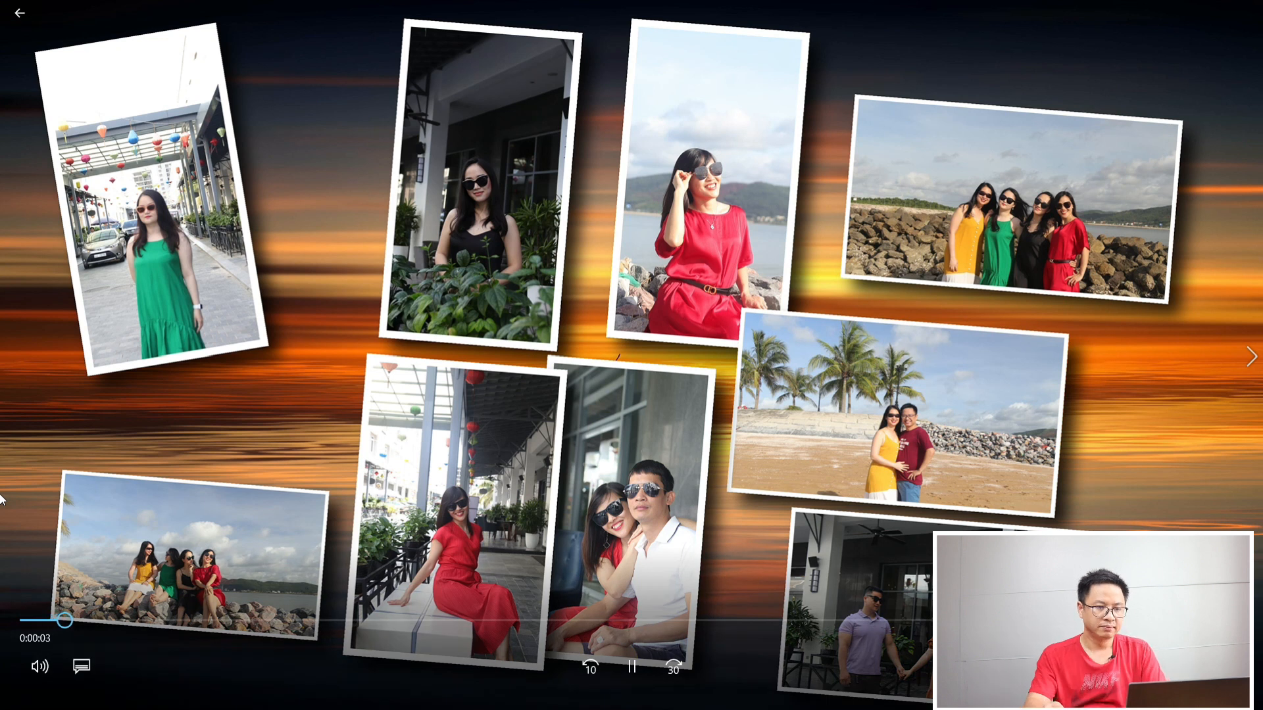
key("space")
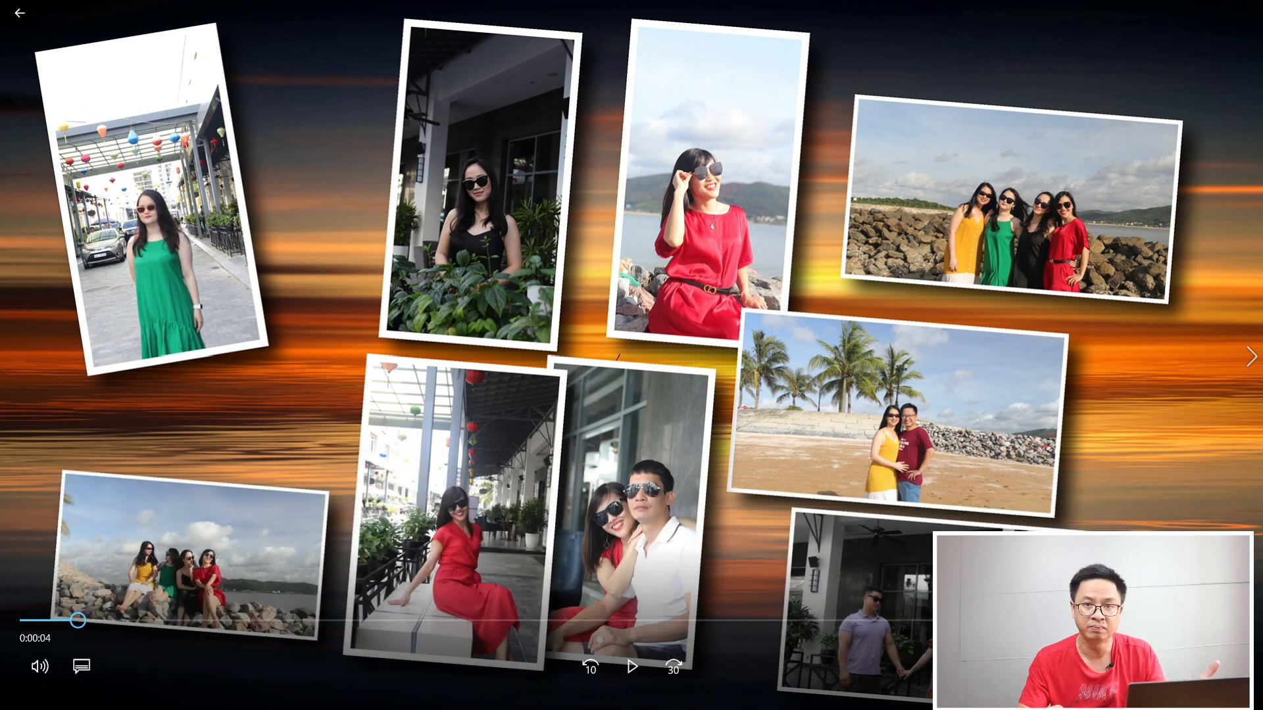
key("Escape")
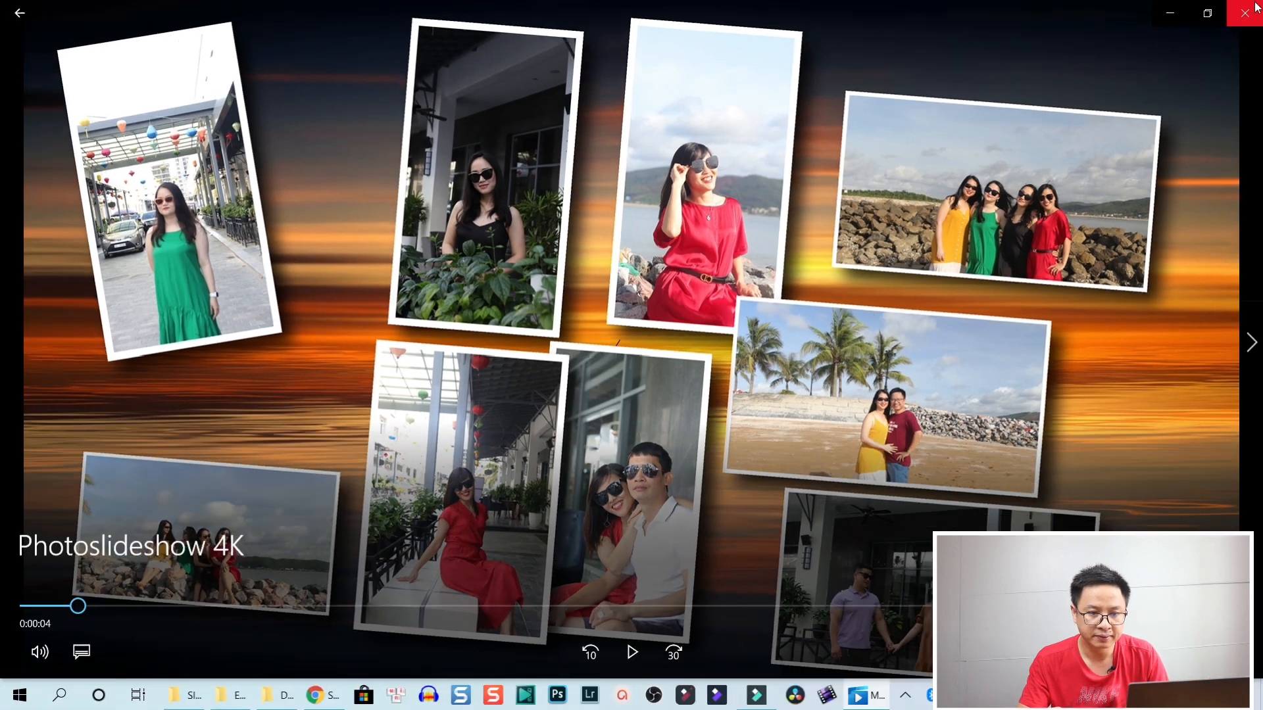
left_click(1245, 9)
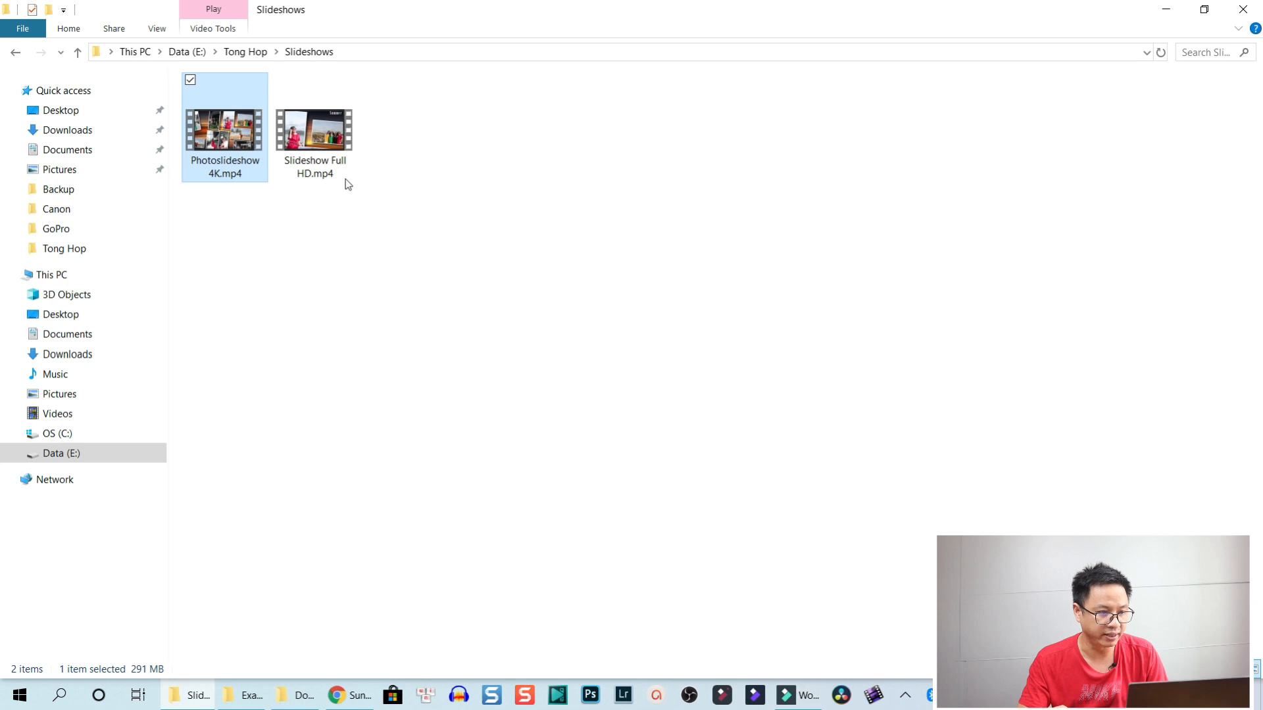
Close the export dialog in Filmora9 and import Photoslideshow 4K.mp4 from the Slideshows folder into the project media folder.
left_click(800, 692)
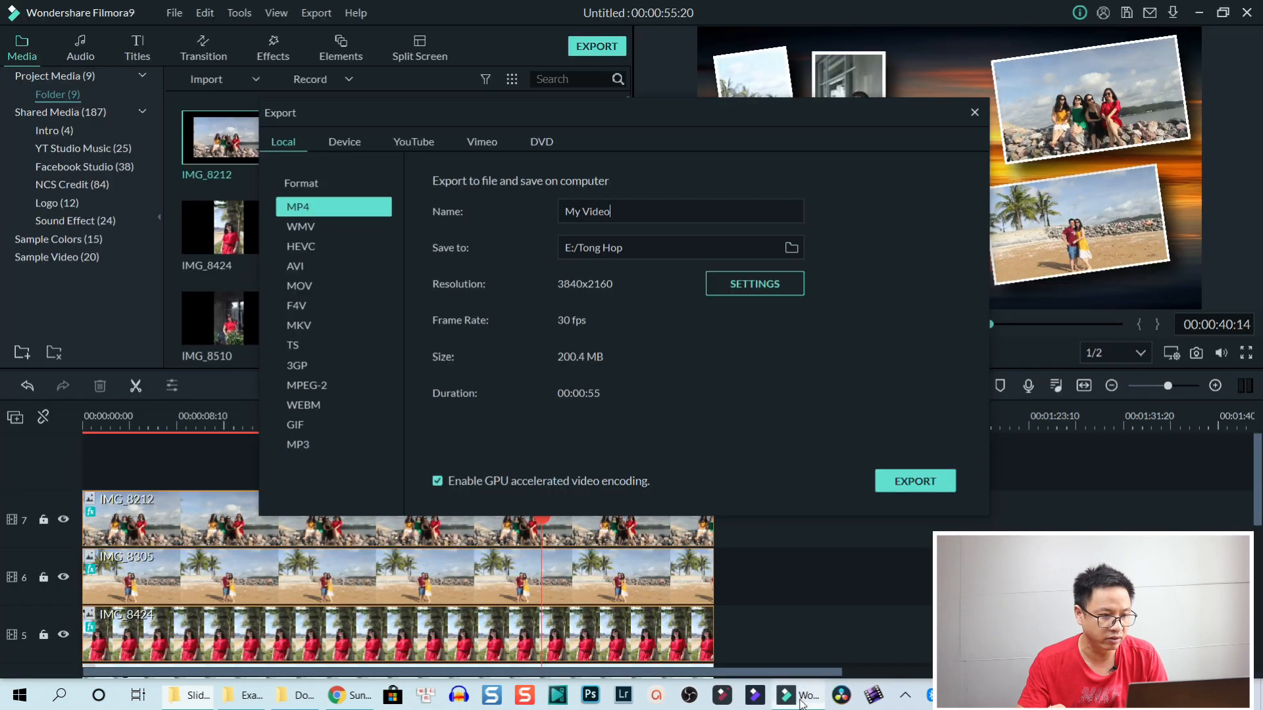
left_click(975, 112)
left_click(48, 96)
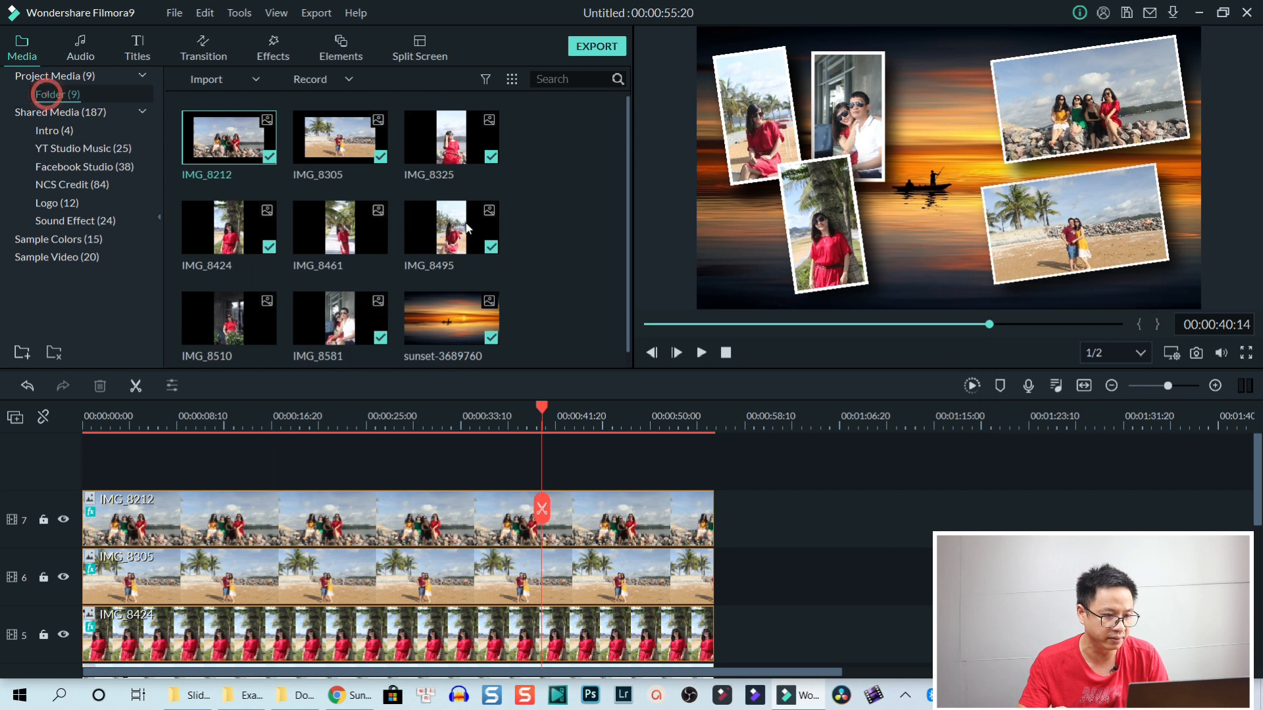
scroll(283, 230, "down", 1)
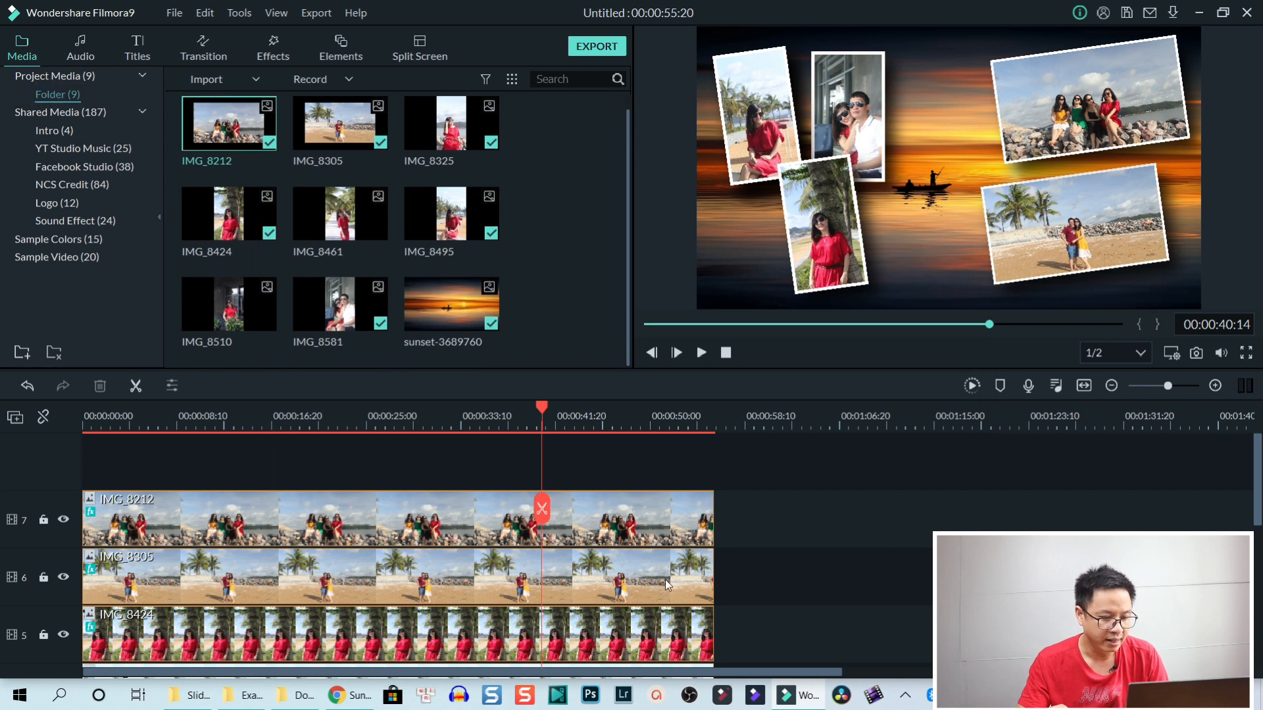
left_click(187, 695)
left_click(389, 282)
left_click_drag(223, 132, 569, 303)
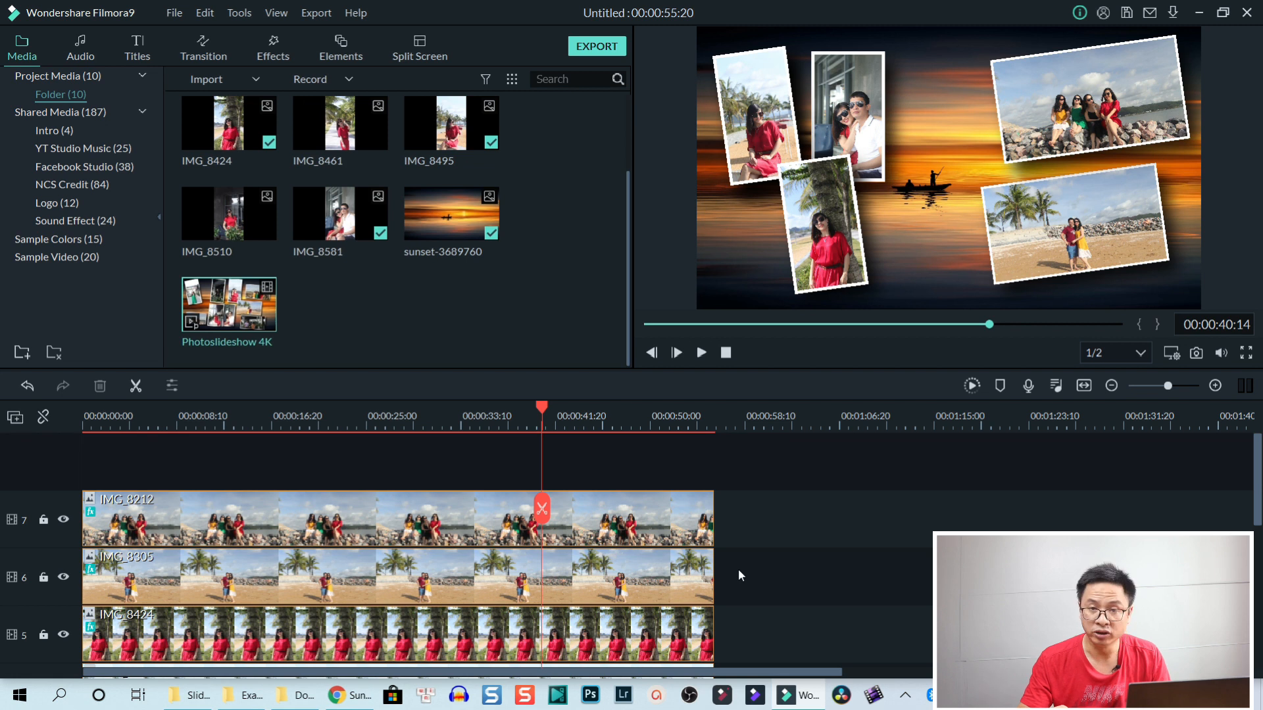
Select all clips on the timeline and delete them.
left_click(605, 538)
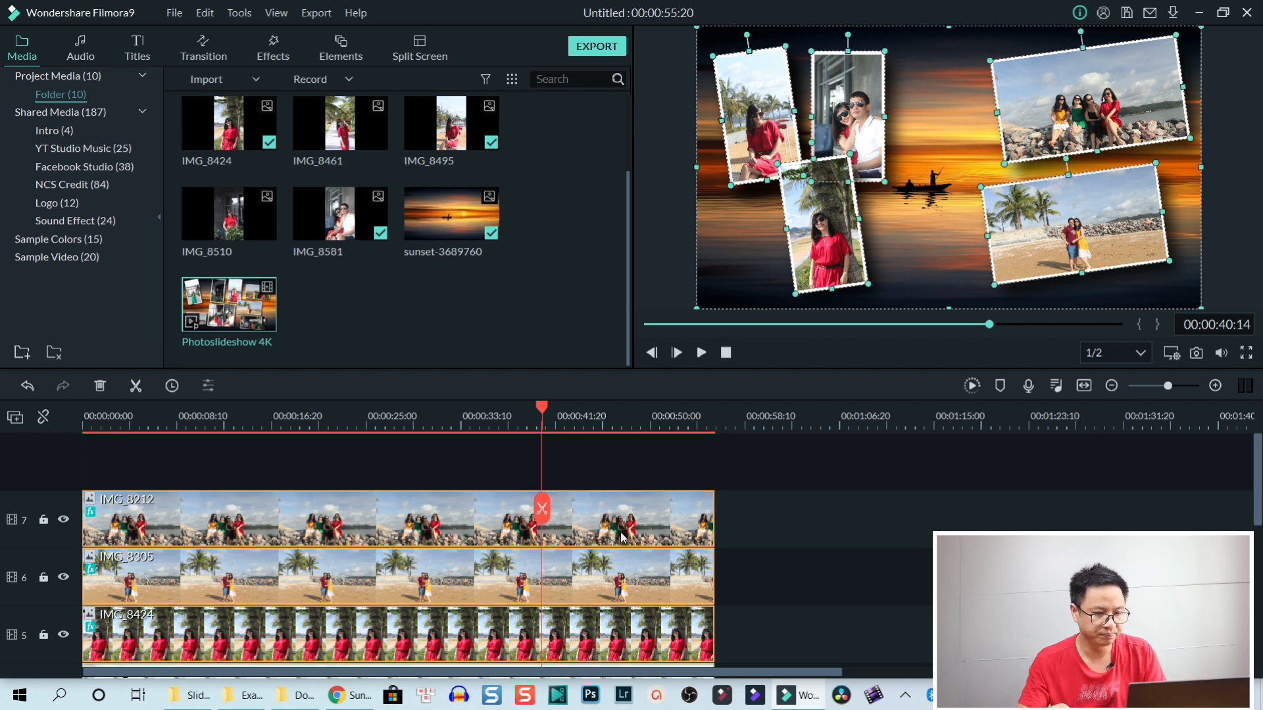
key("Delete")
left_click(605, 537)
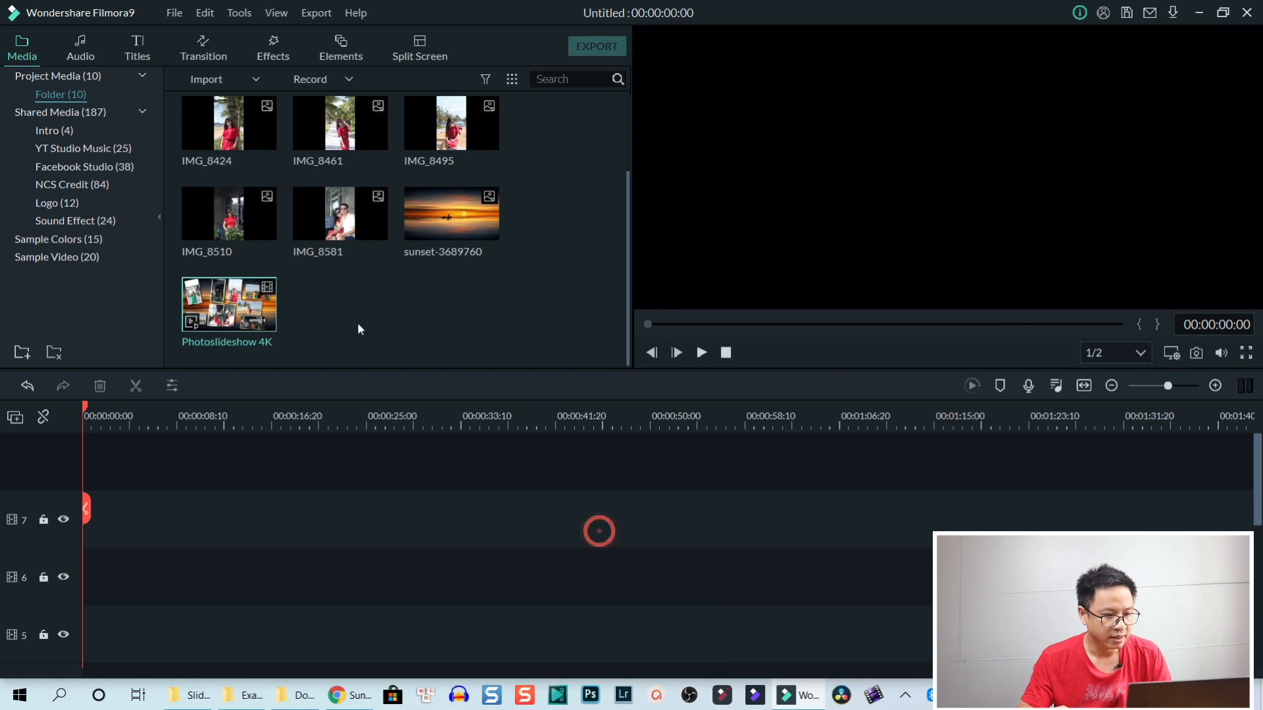
Place the Photoslideshow 4K video at the start of track 6, keeping the project settings at 3840 x 2160 30fps.
mouse_move(252, 321)
left_mouse_down()
mouse_move(129, 559)
mouse_move(90, 561)
mouse_move(117, 598)
mouse_move(96, 594)
left_mouse_up()
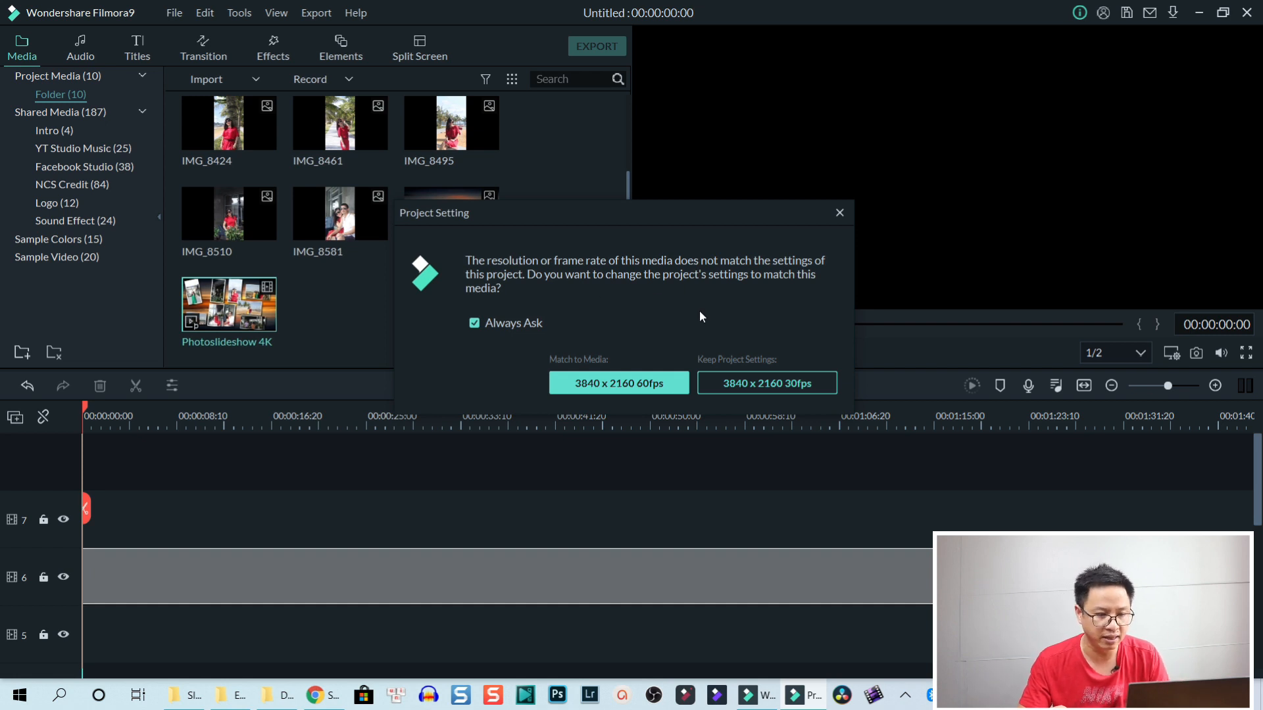
left_click(752, 384)
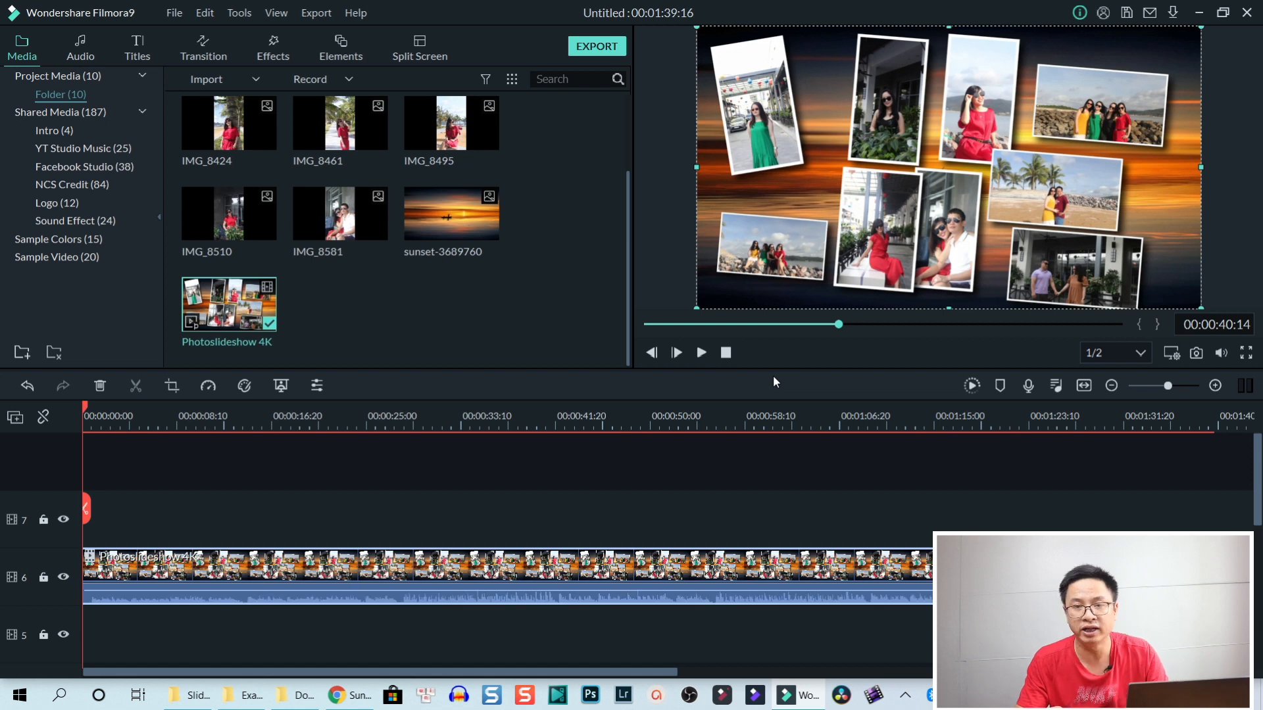
Set the project resolution to 1920 x 1080 (Full HD) in the project settings.
left_click(176, 14)
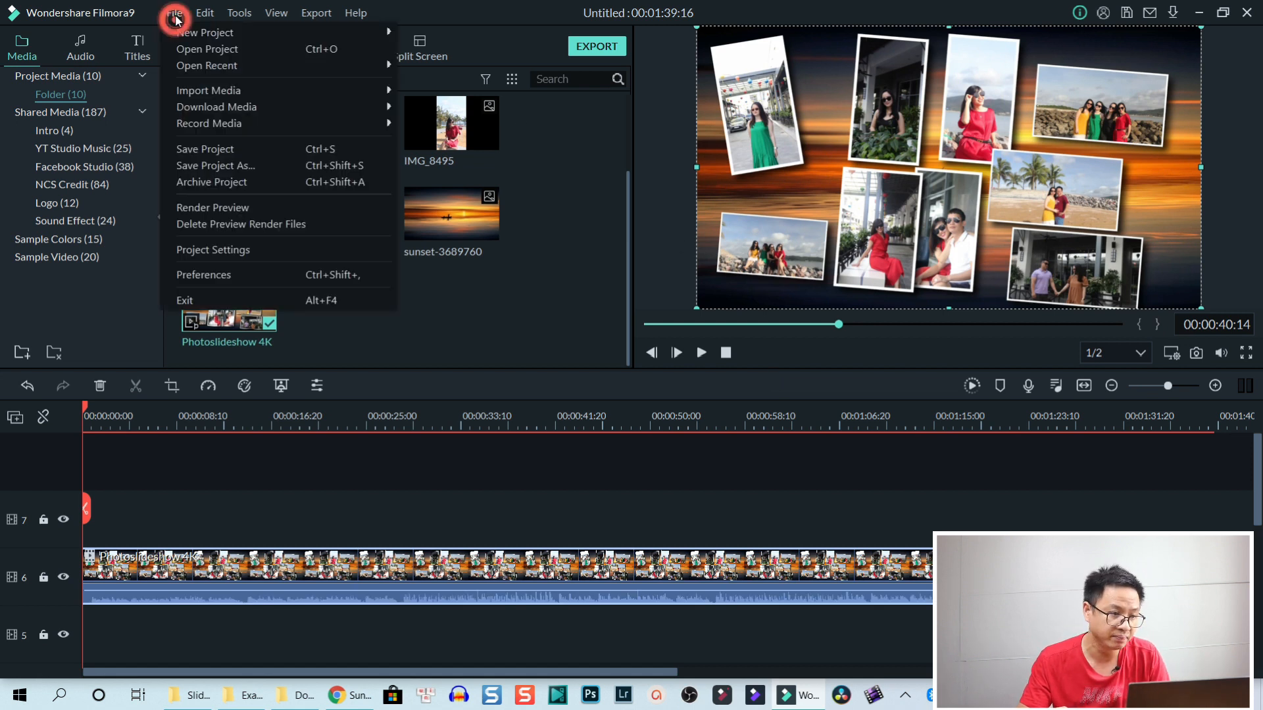
left_click(196, 250)
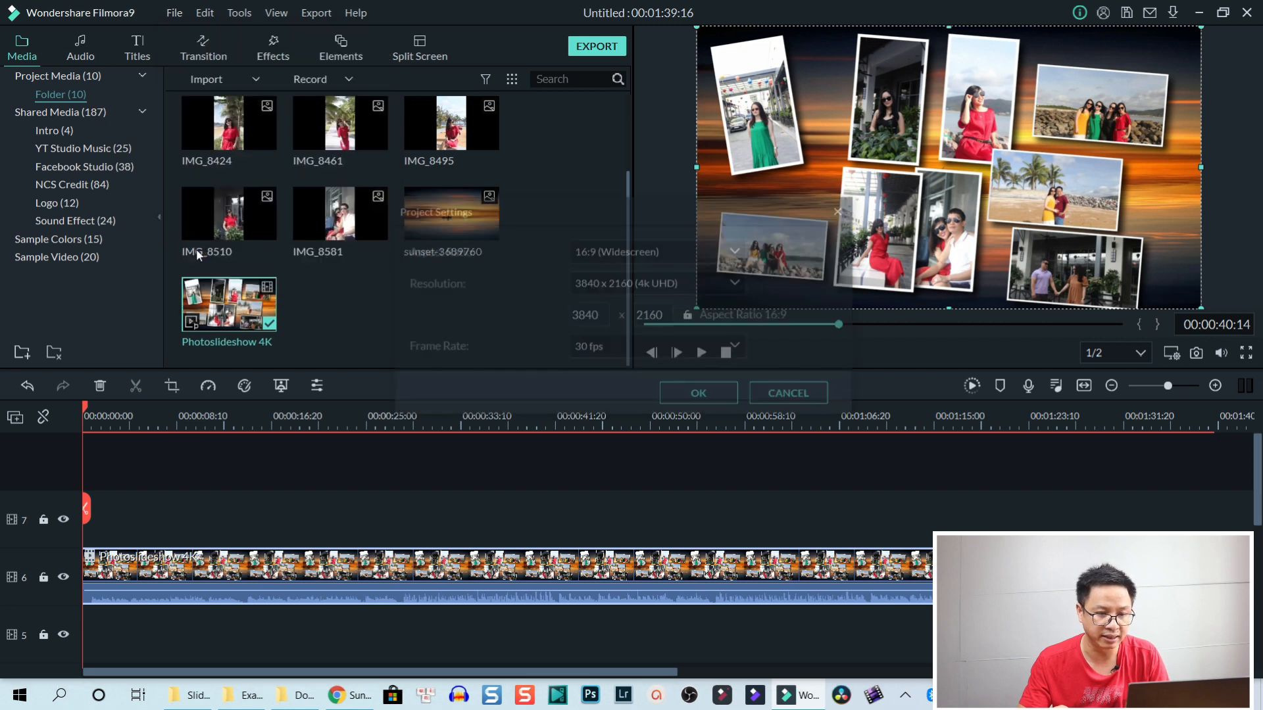
left_click(638, 283)
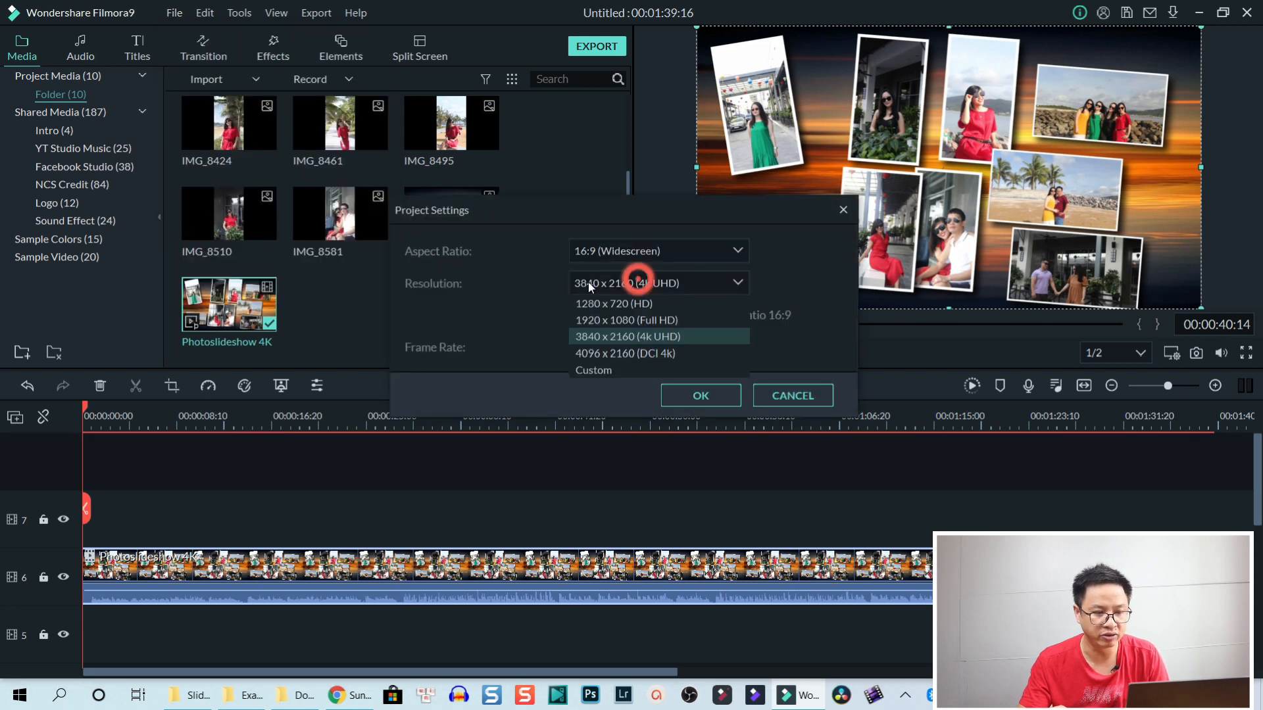
left_click(613, 321)
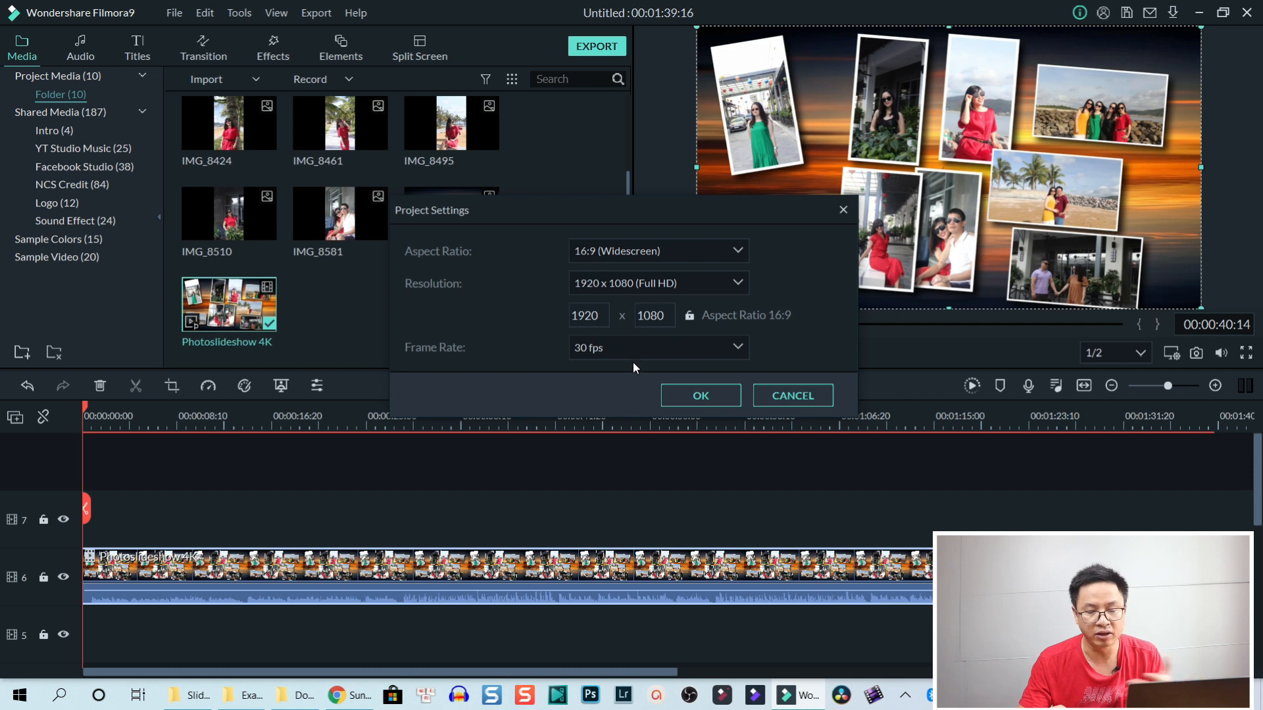
left_click(692, 395)
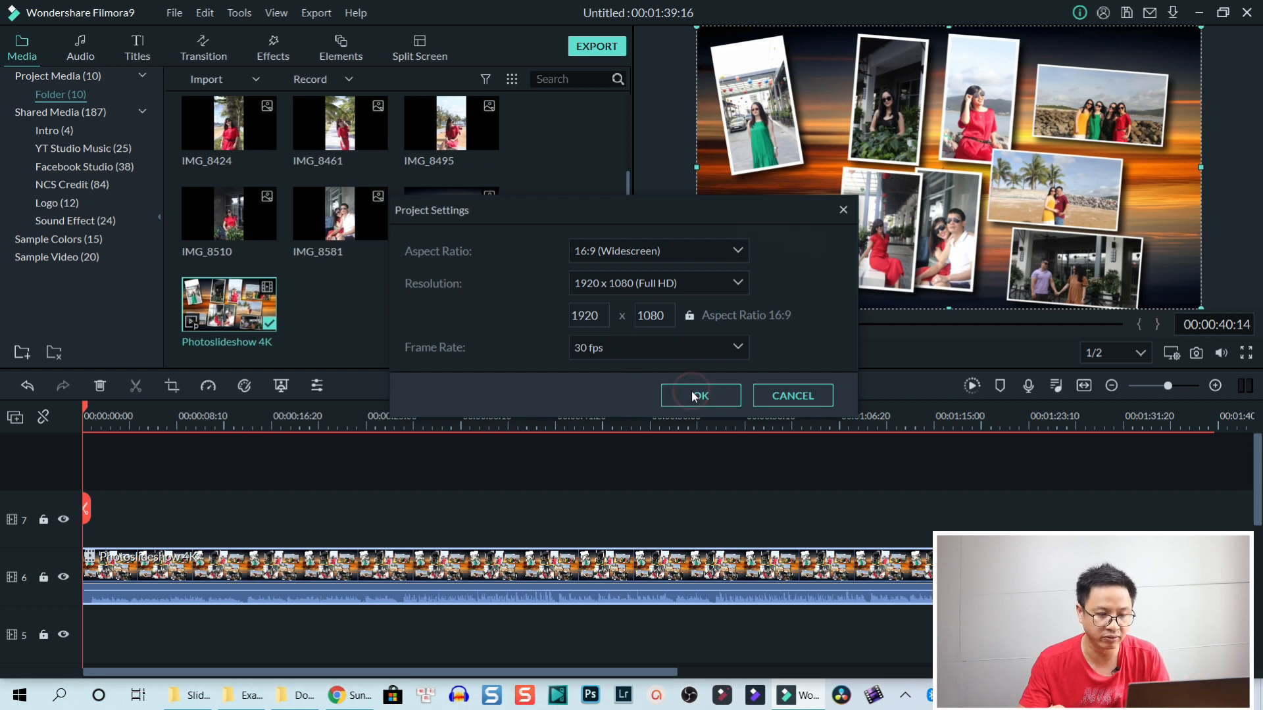
Play the timeline from the start for a few seconds and pause it to check the full collage.
left_click(296, 516)
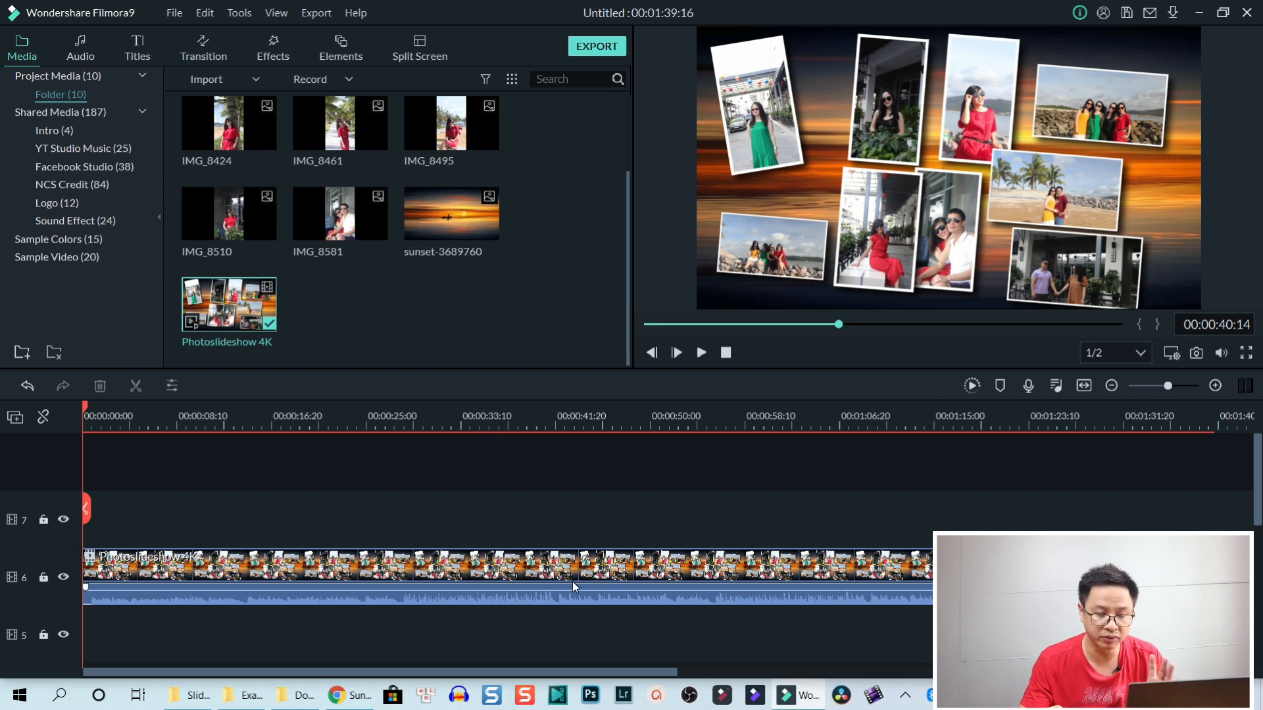
left_click(443, 505)
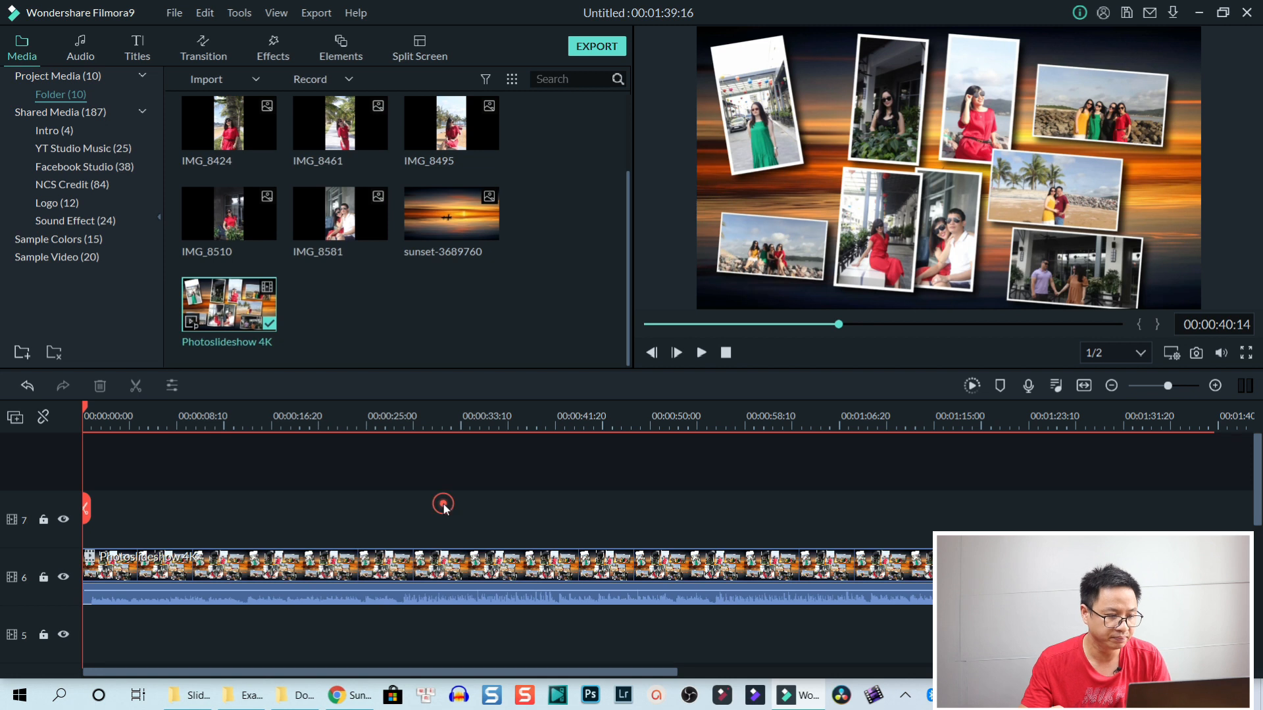
key("space")
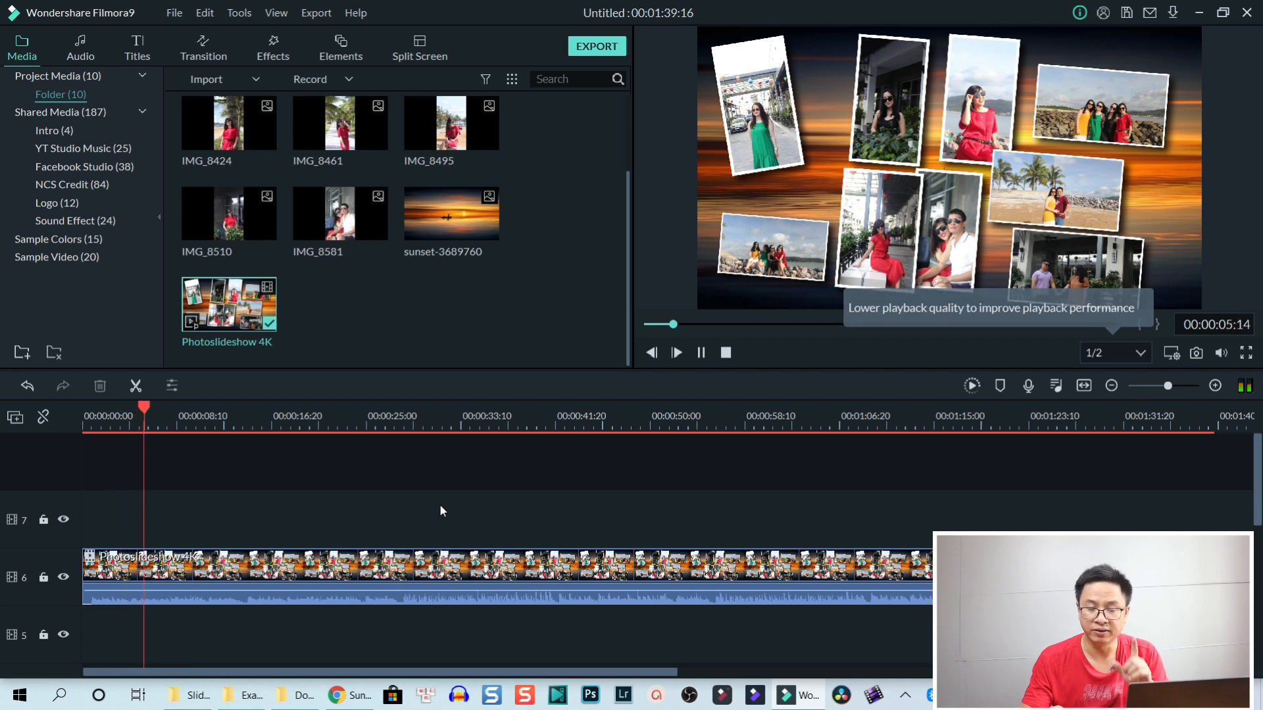
key("space")
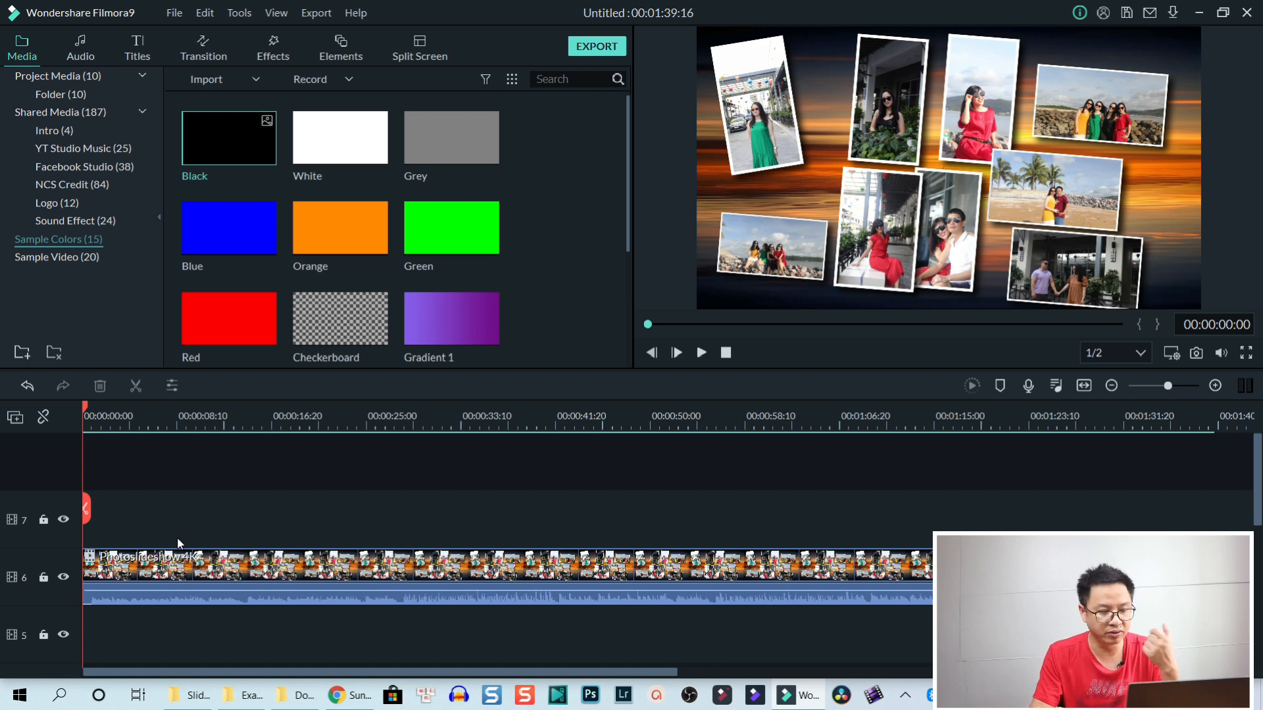
Crop the Photoslideshow 4K clip to a 1920 x 1080 frame in the collage's upper-left corner, around the first two photos.
left_click(194, 577)
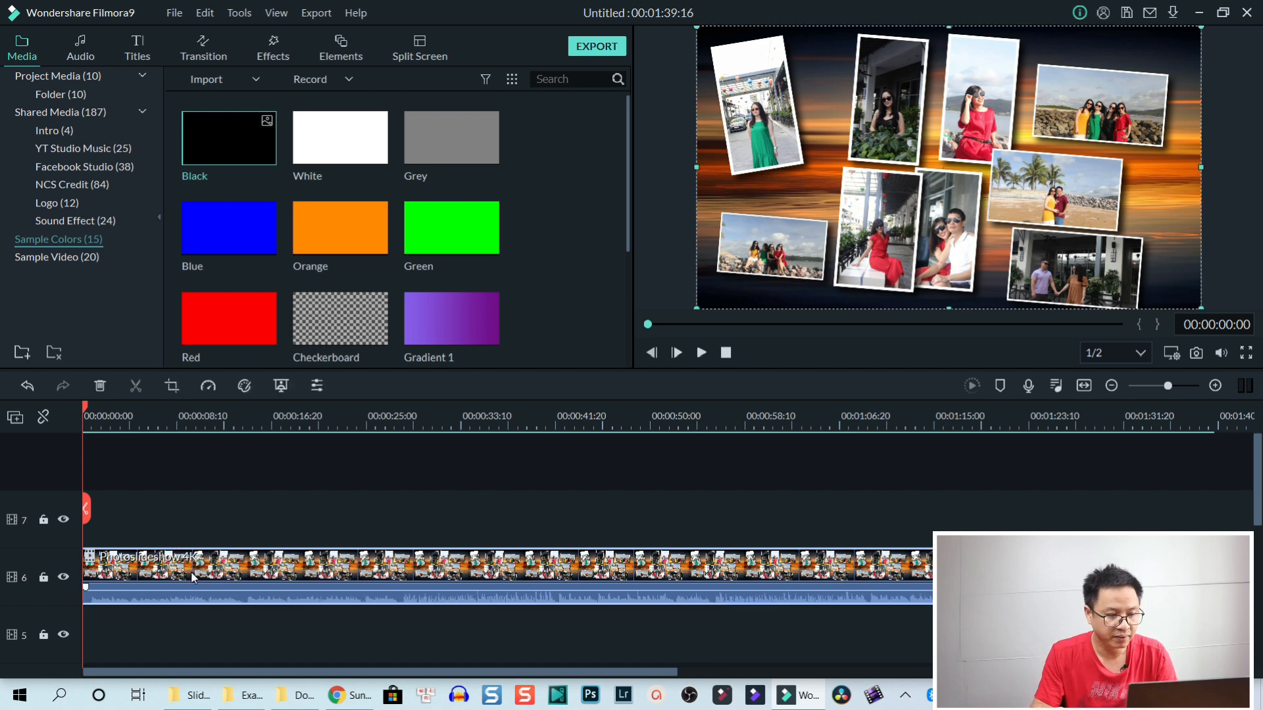
left_click(172, 386)
left_click(172, 385)
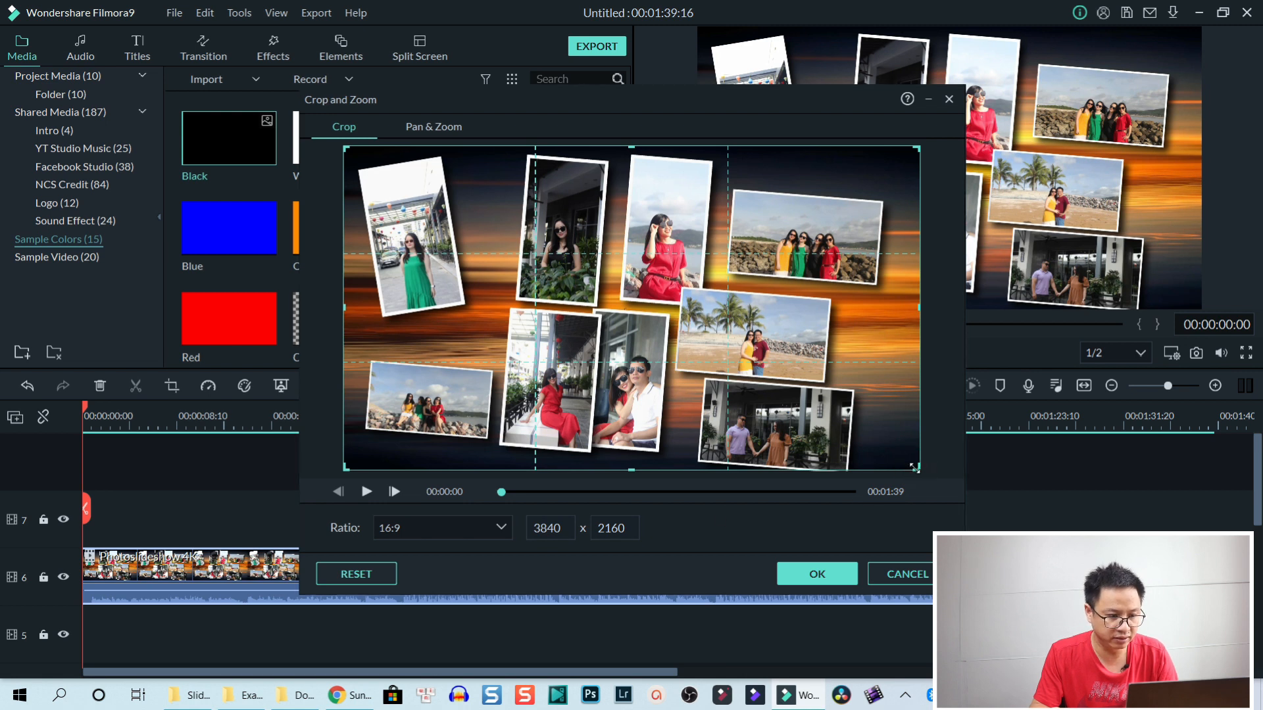
left_click_drag(918, 469, 602, 264)
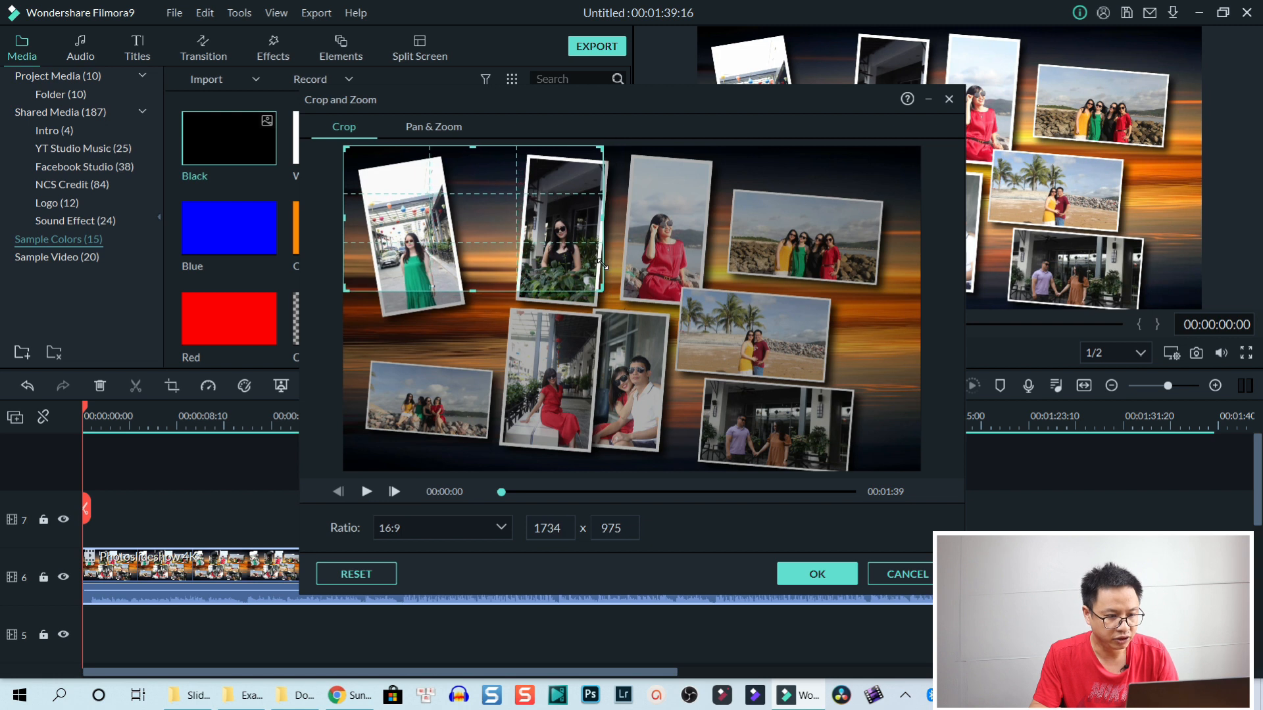
double_click(557, 527)
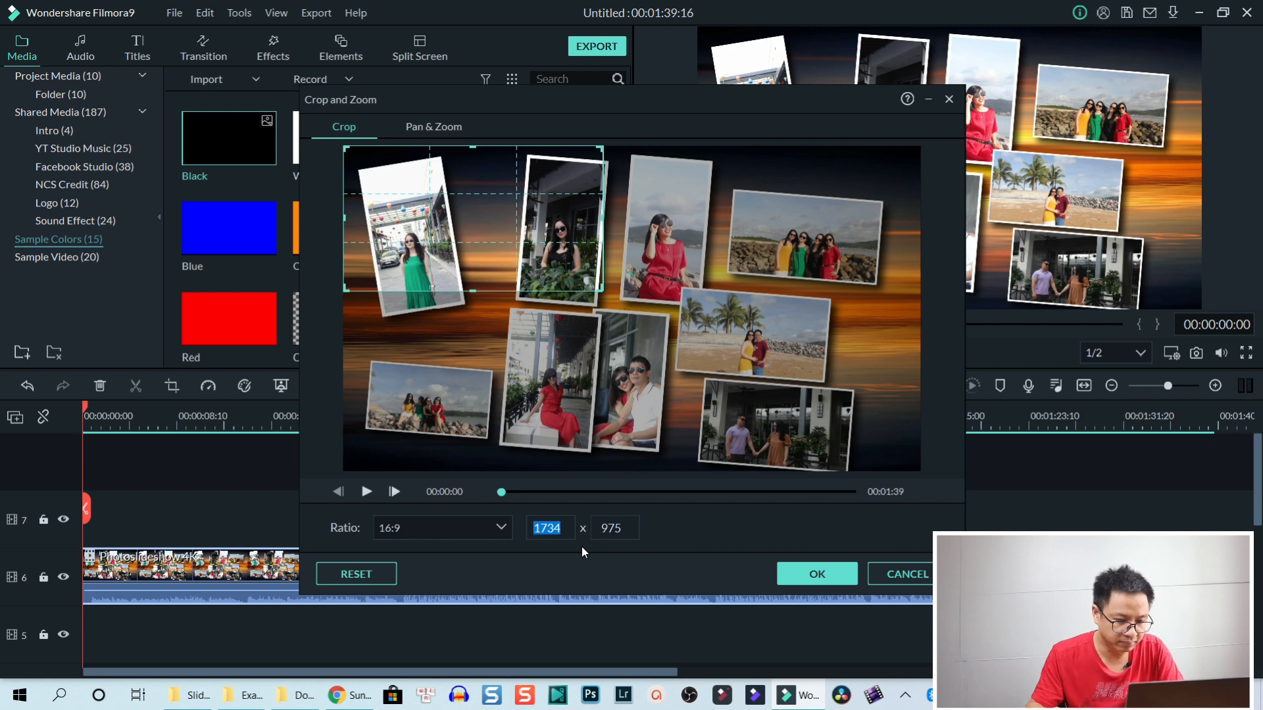
type("1920")
key("Tab")
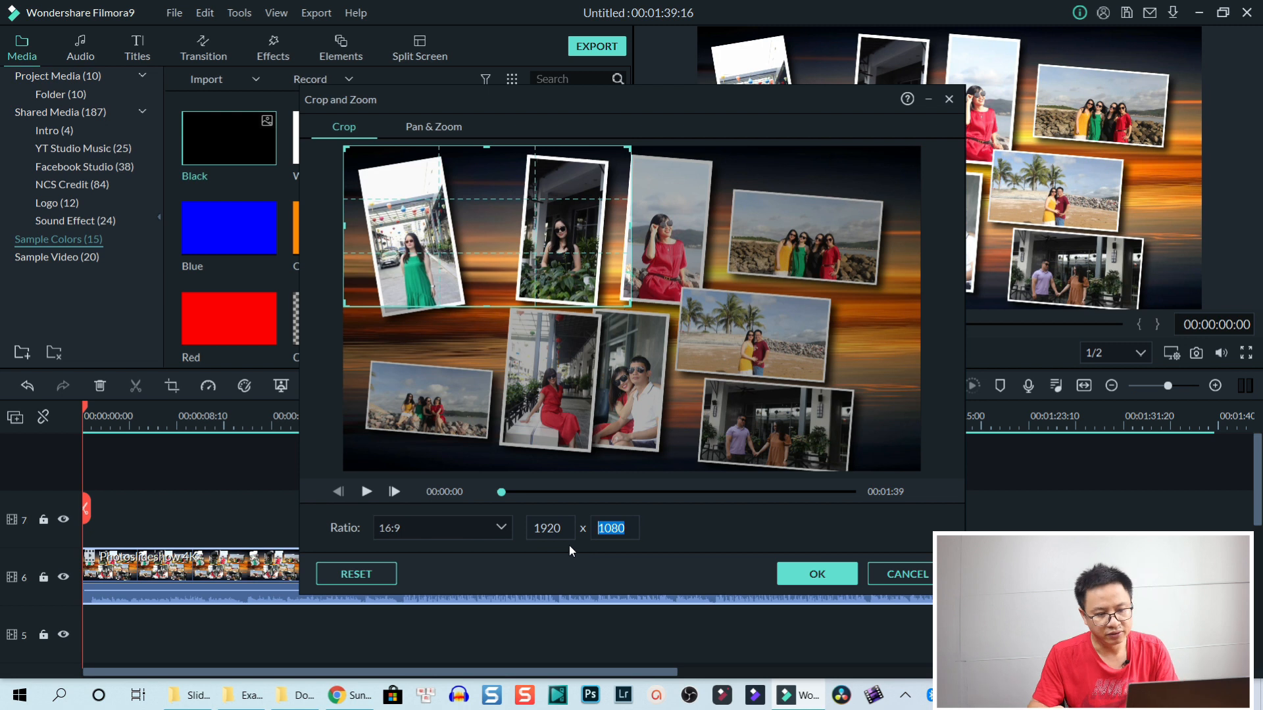
left_click(551, 568)
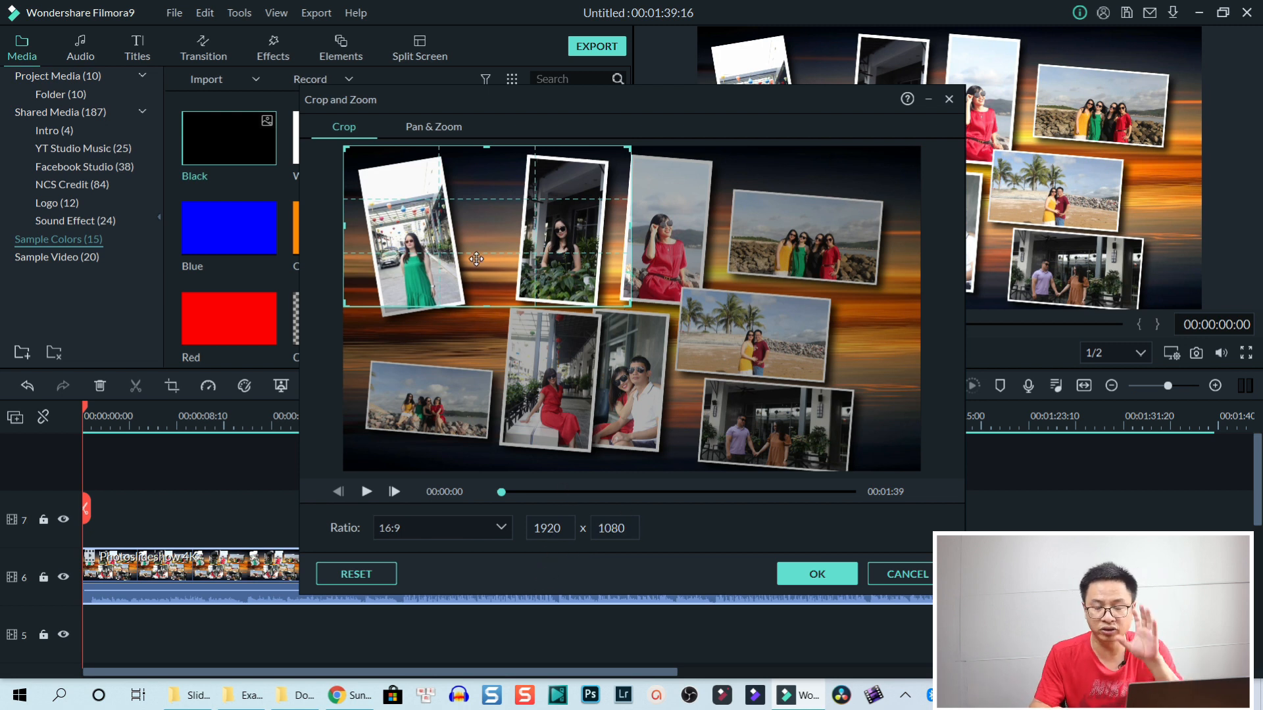
left_click_drag(477, 259, 469, 248)
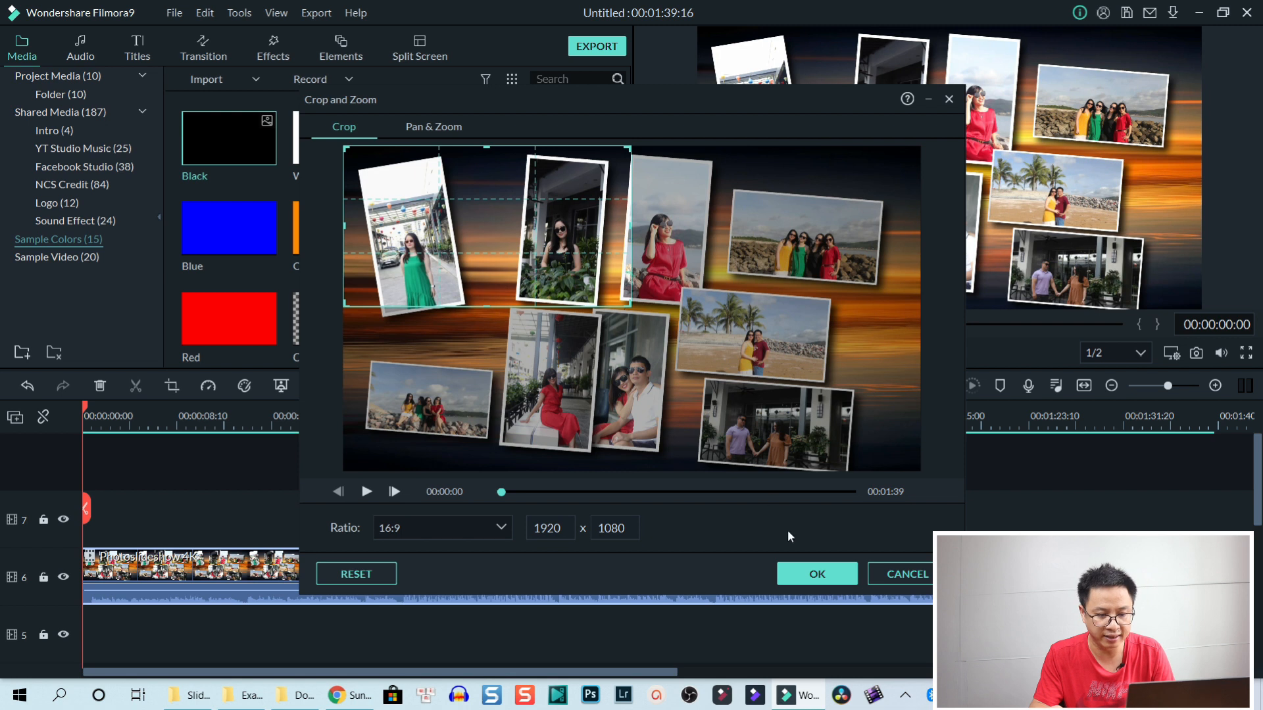
left_click(802, 575)
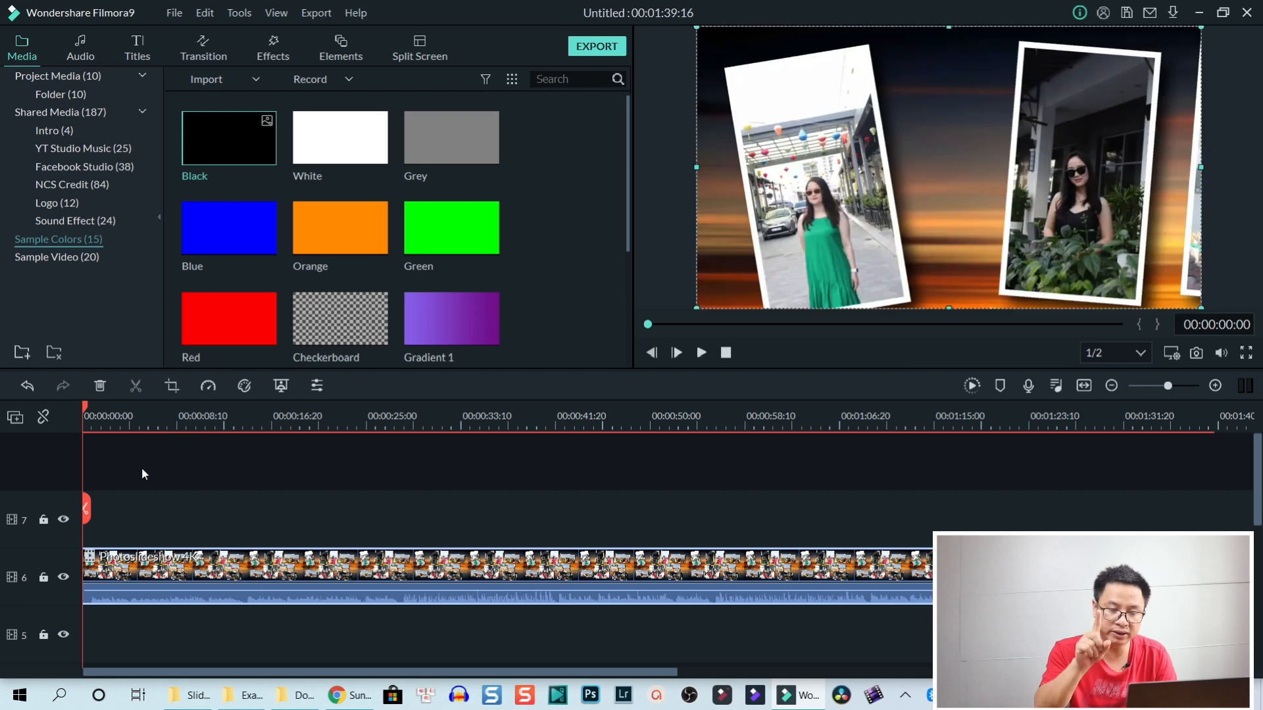
Place the Black sample color at the start of track 7 and shorten it to about 2 seconds.
left_click(112, 421)
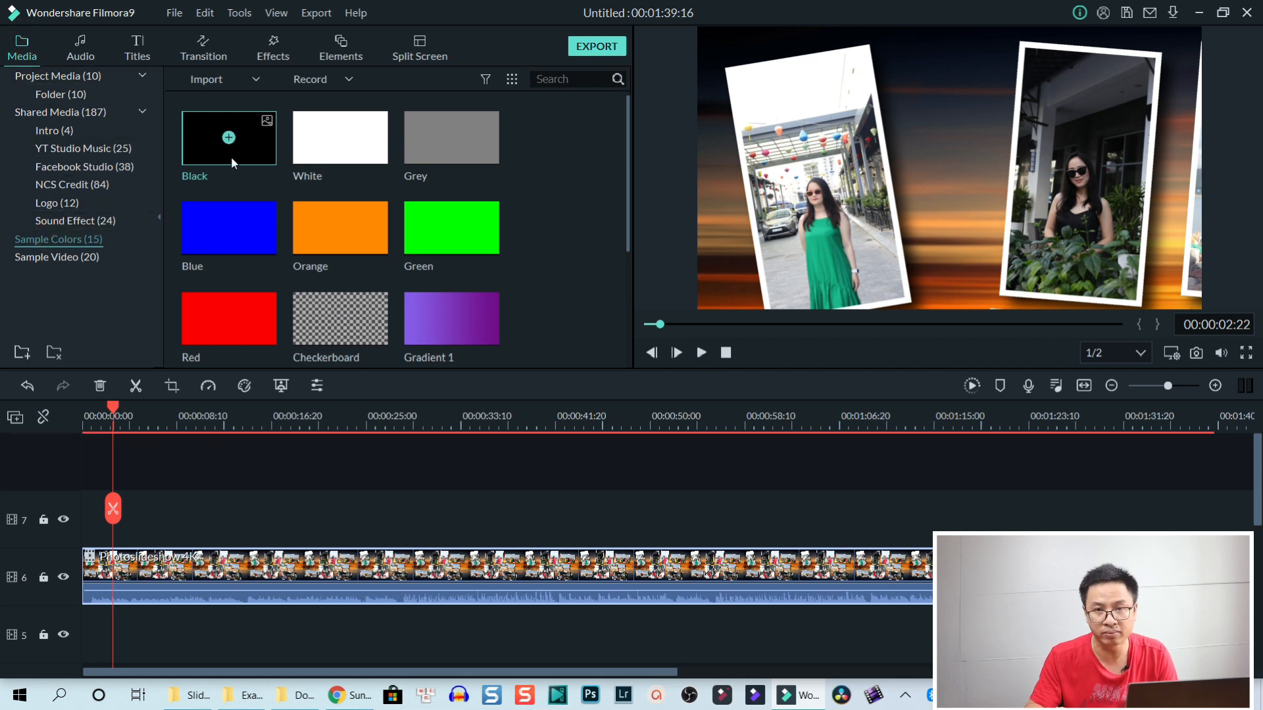
left_click_drag(240, 157, 73, 506)
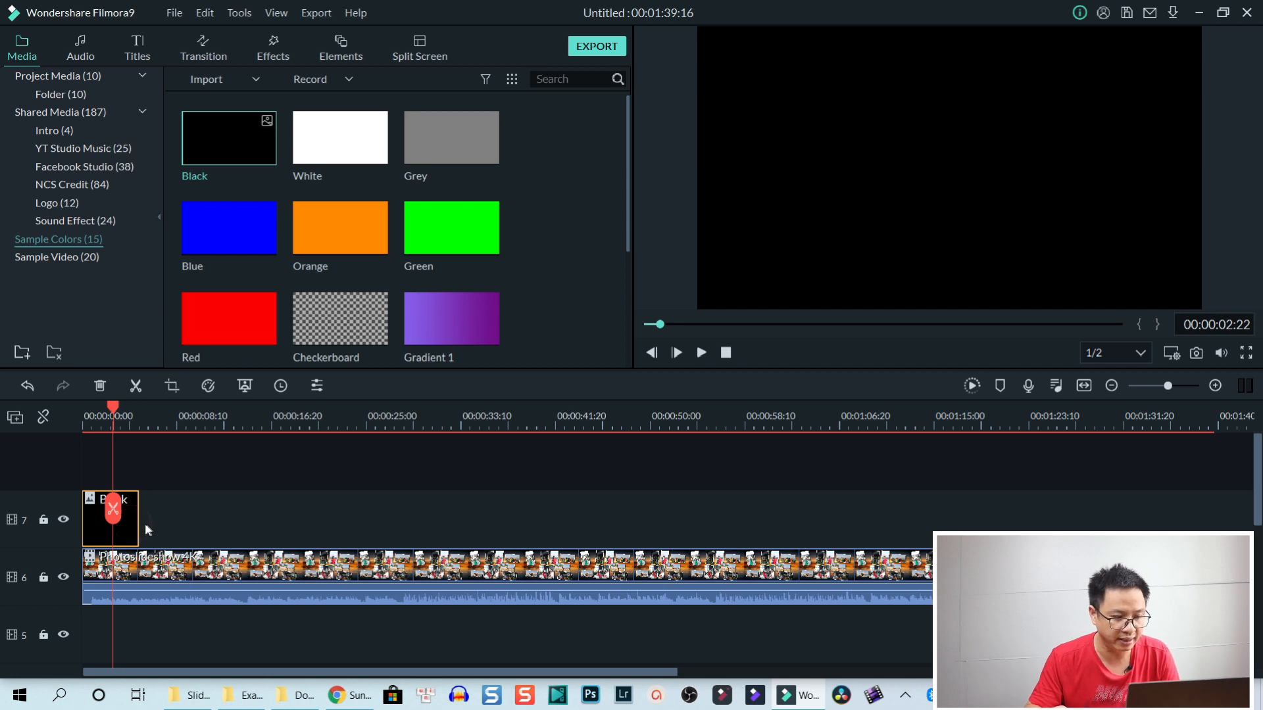
left_click_drag(138, 527, 106, 530)
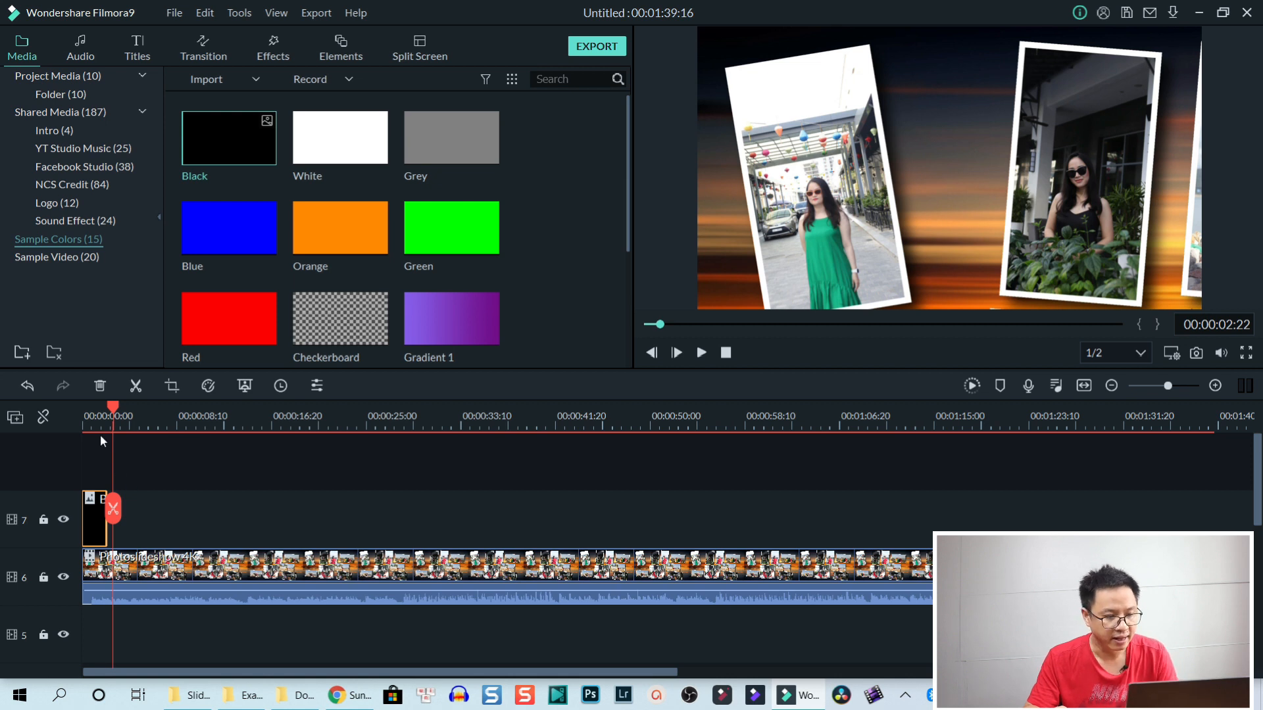
Split the Photoslideshow 4K clip at 00:00:02:07, where the black clip ends.
left_click_drag(112, 405, 108, 405)
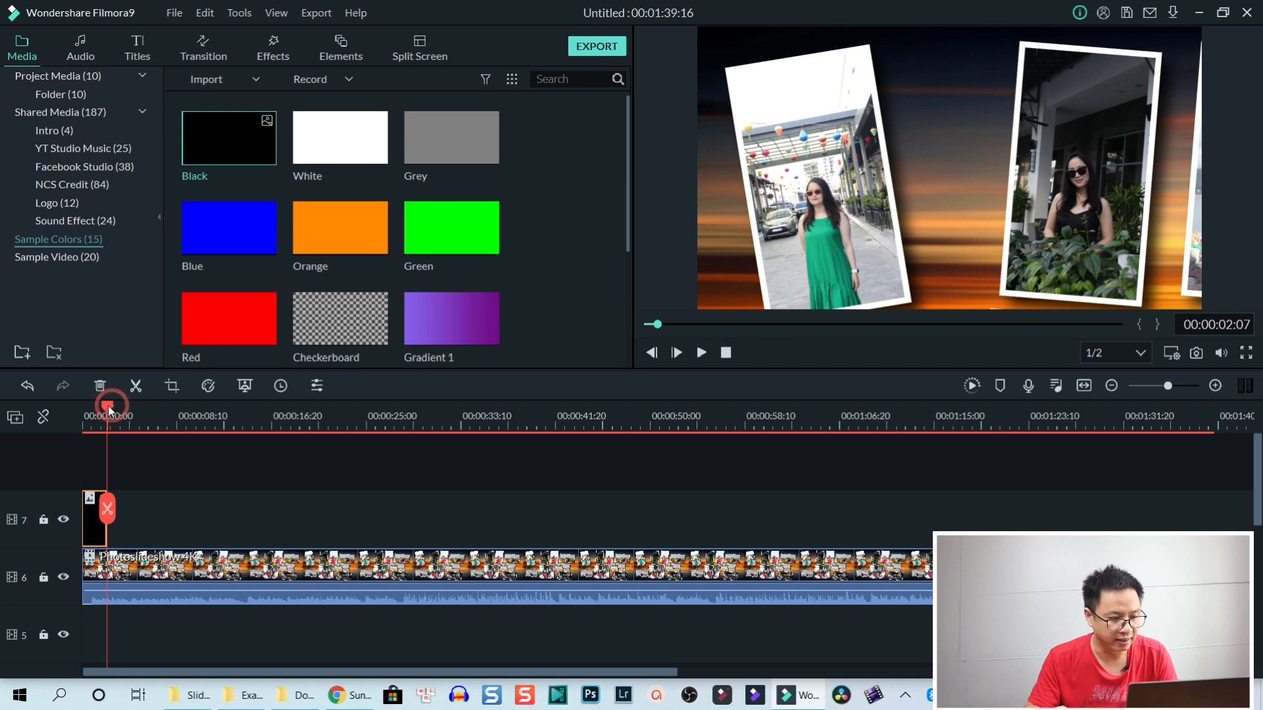
left_click(131, 564)
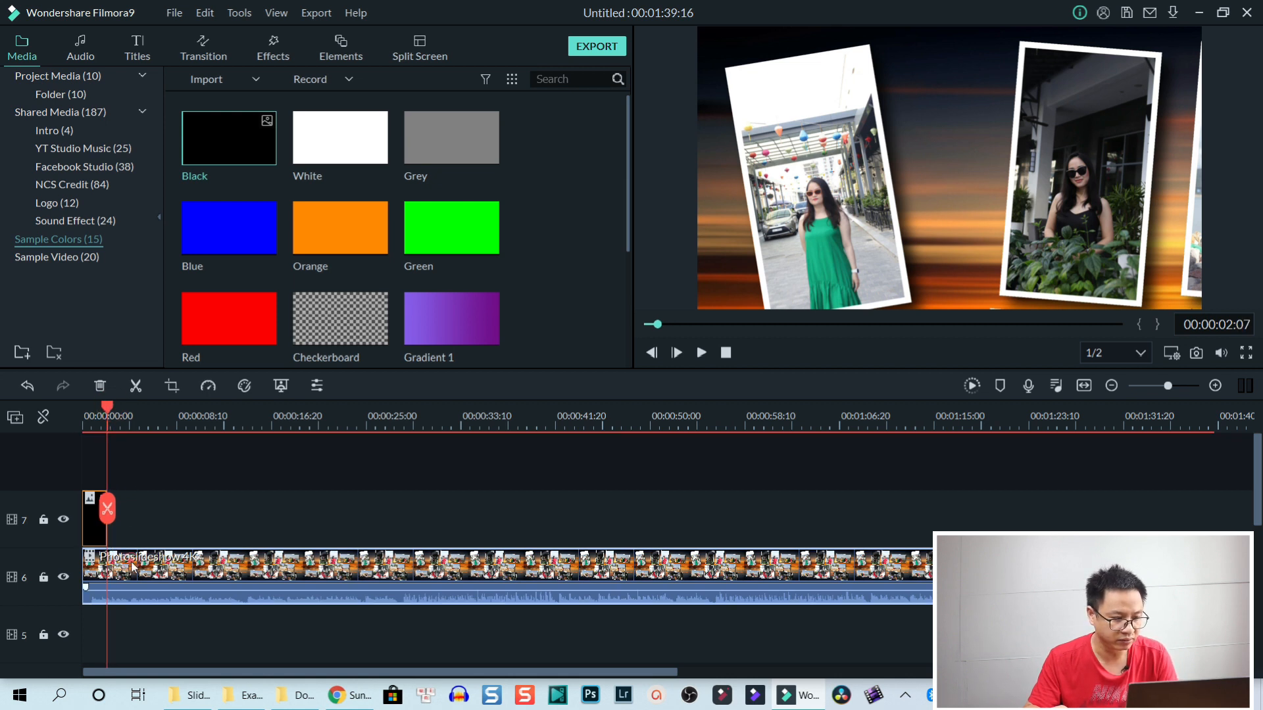
left_click(109, 512)
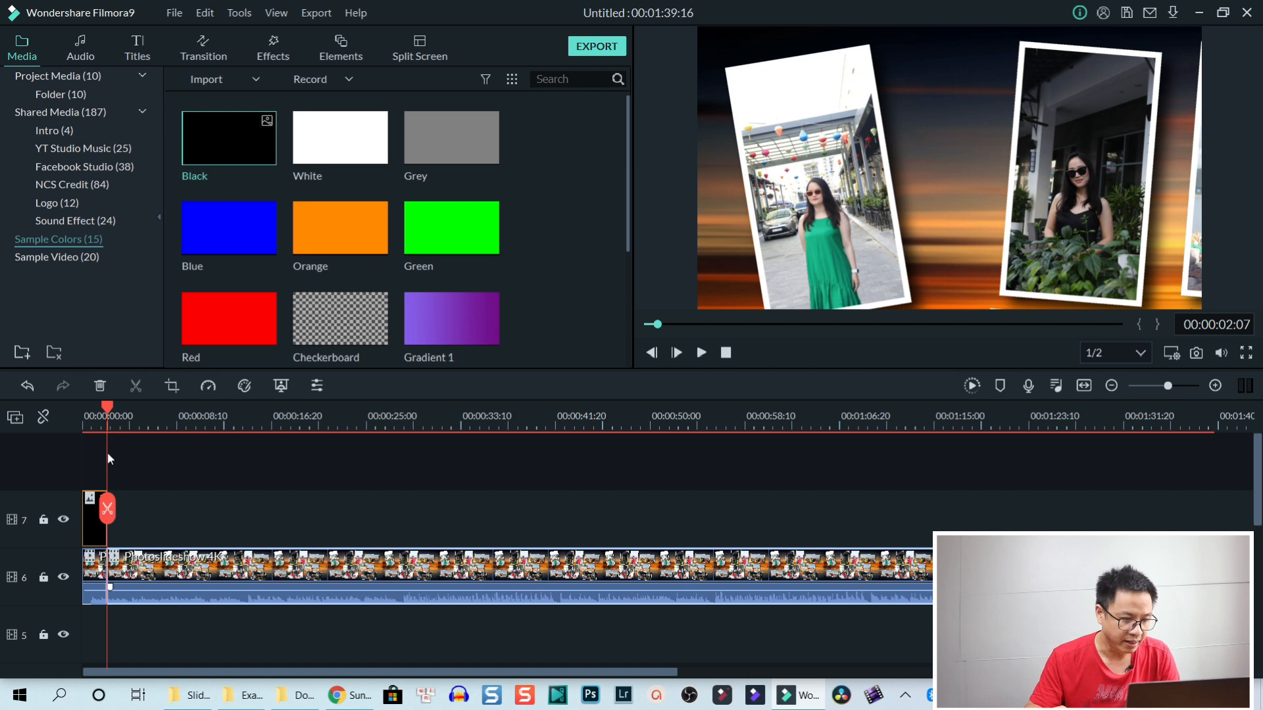
Apply Pan & Zoom to the second Photoslideshow 4K segment, with a 1920 x 1080 end frame over the upper row's second and third photos.
left_click(161, 561)
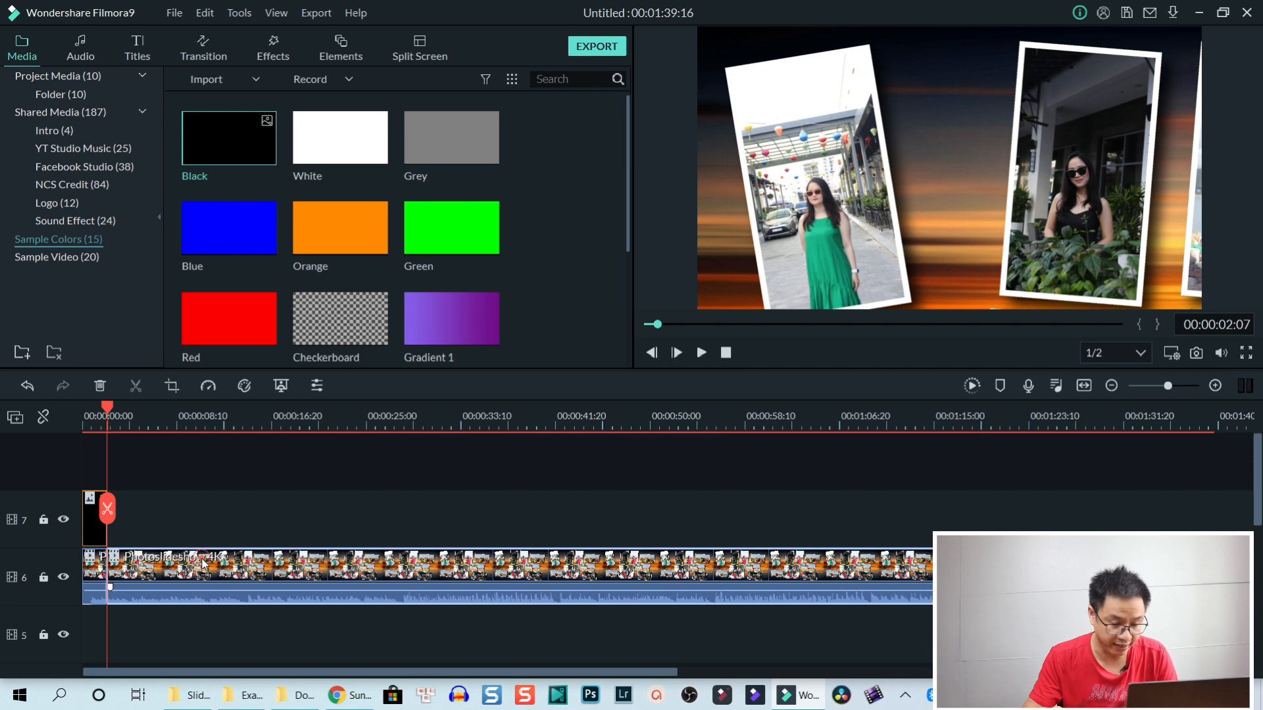
left_click(171, 388)
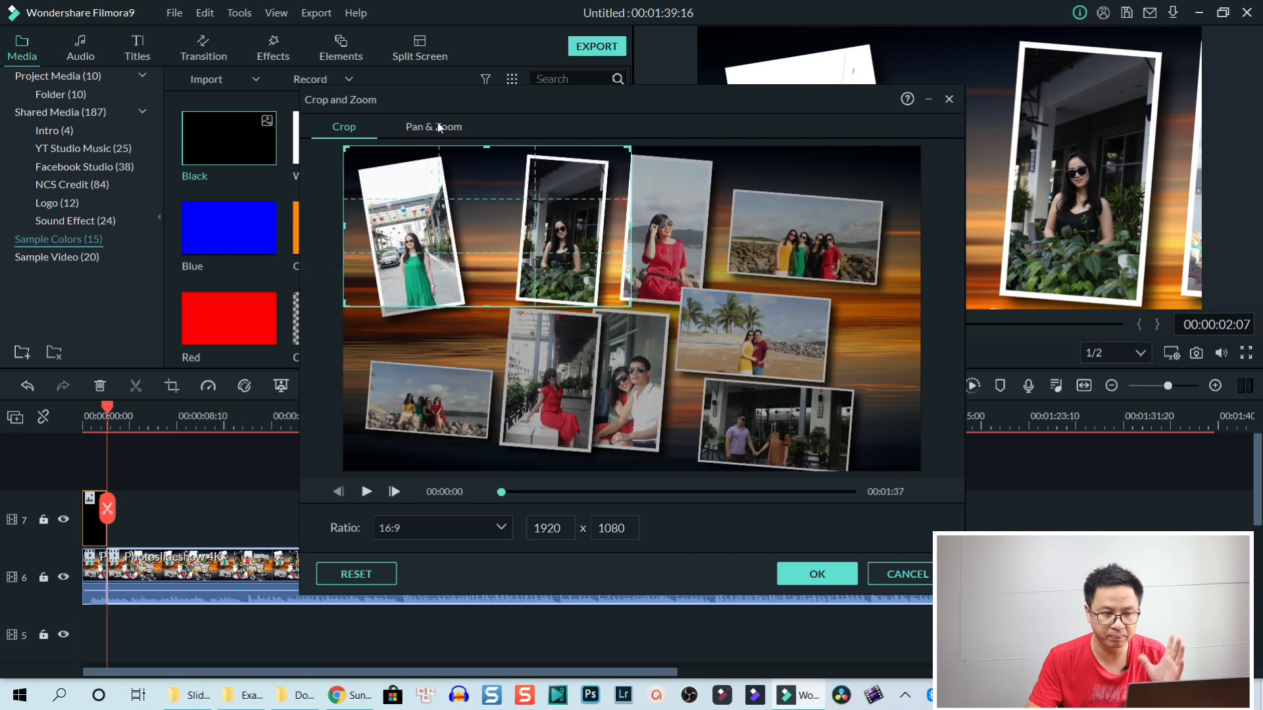
left_click(429, 129)
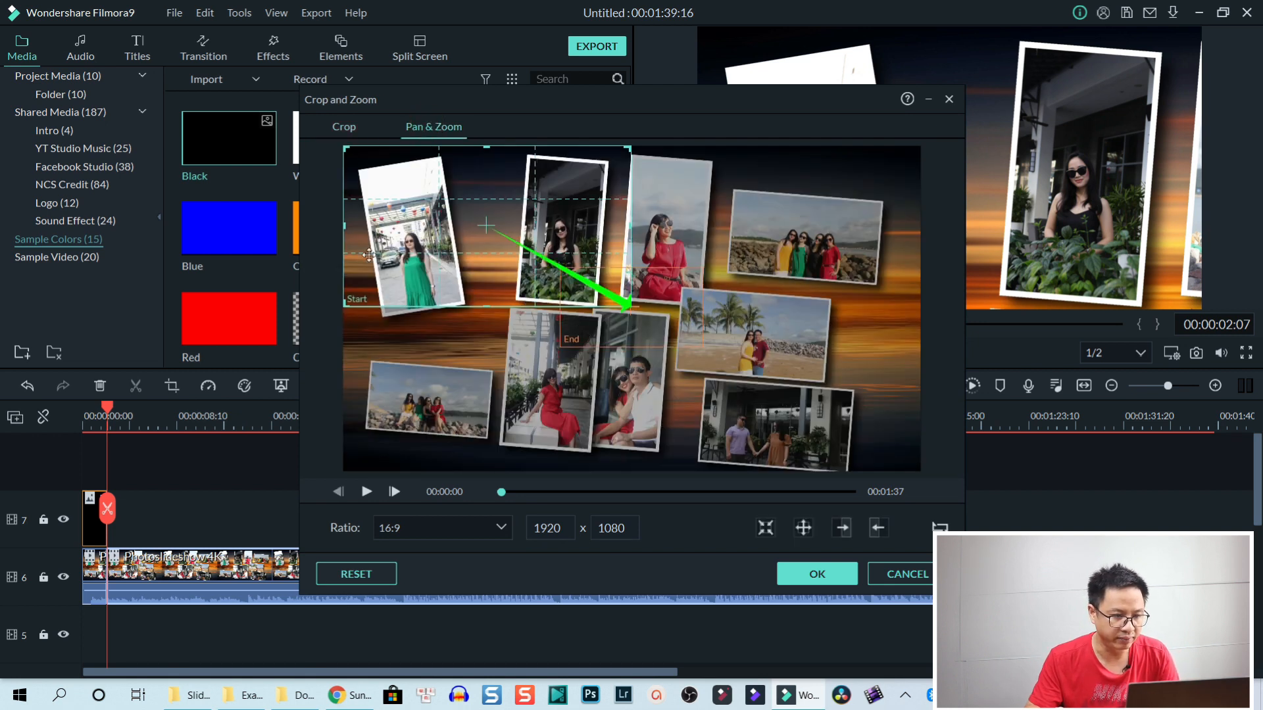
left_click(599, 336)
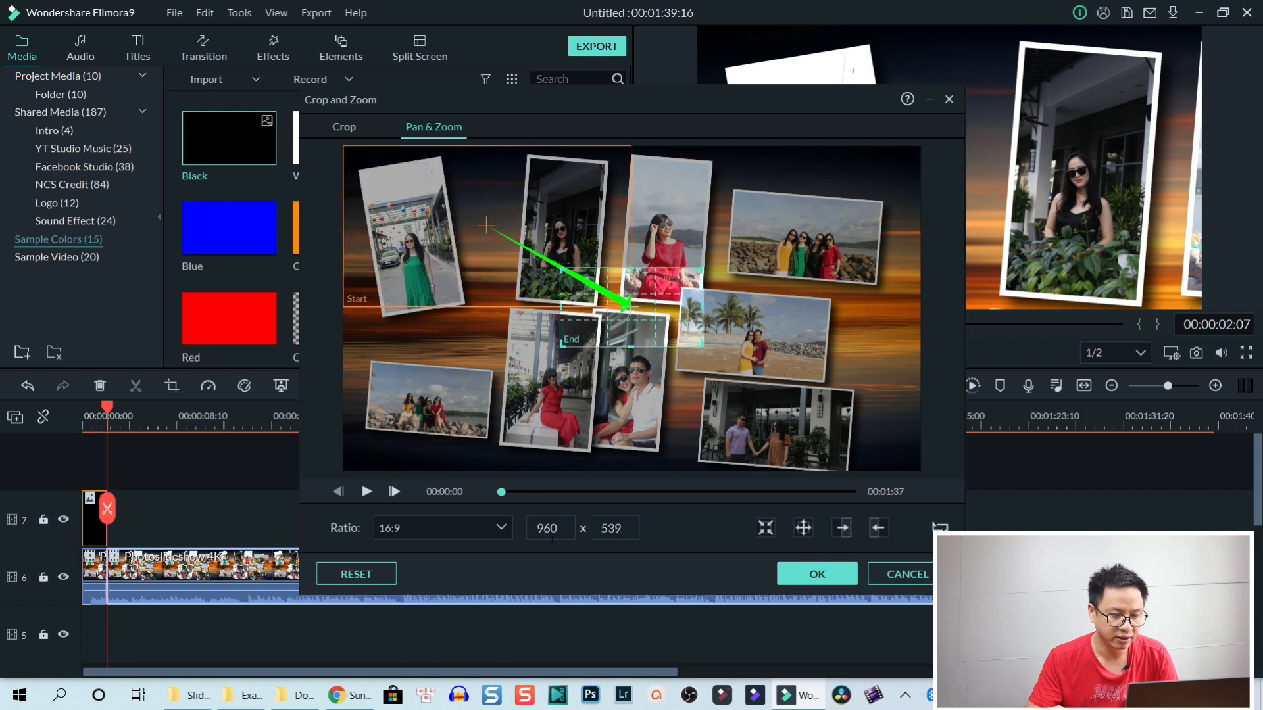
double_click(564, 528)
key("BackSpace")
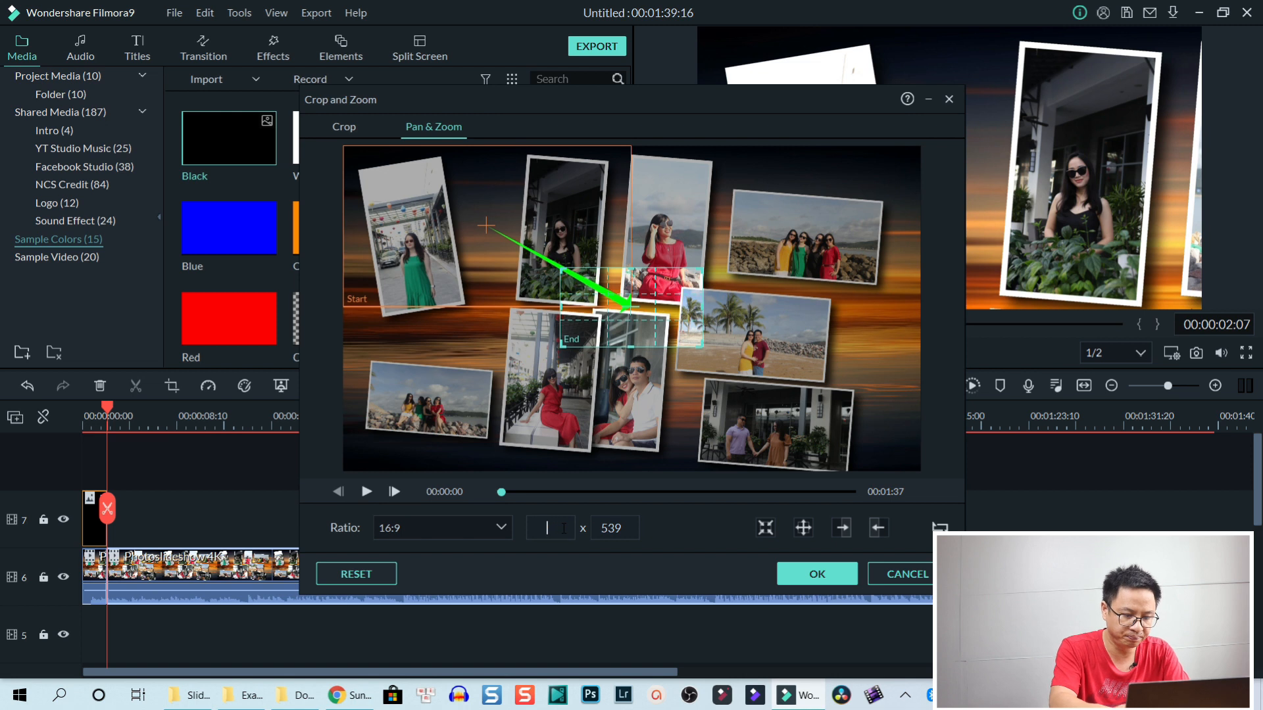
type("1920")
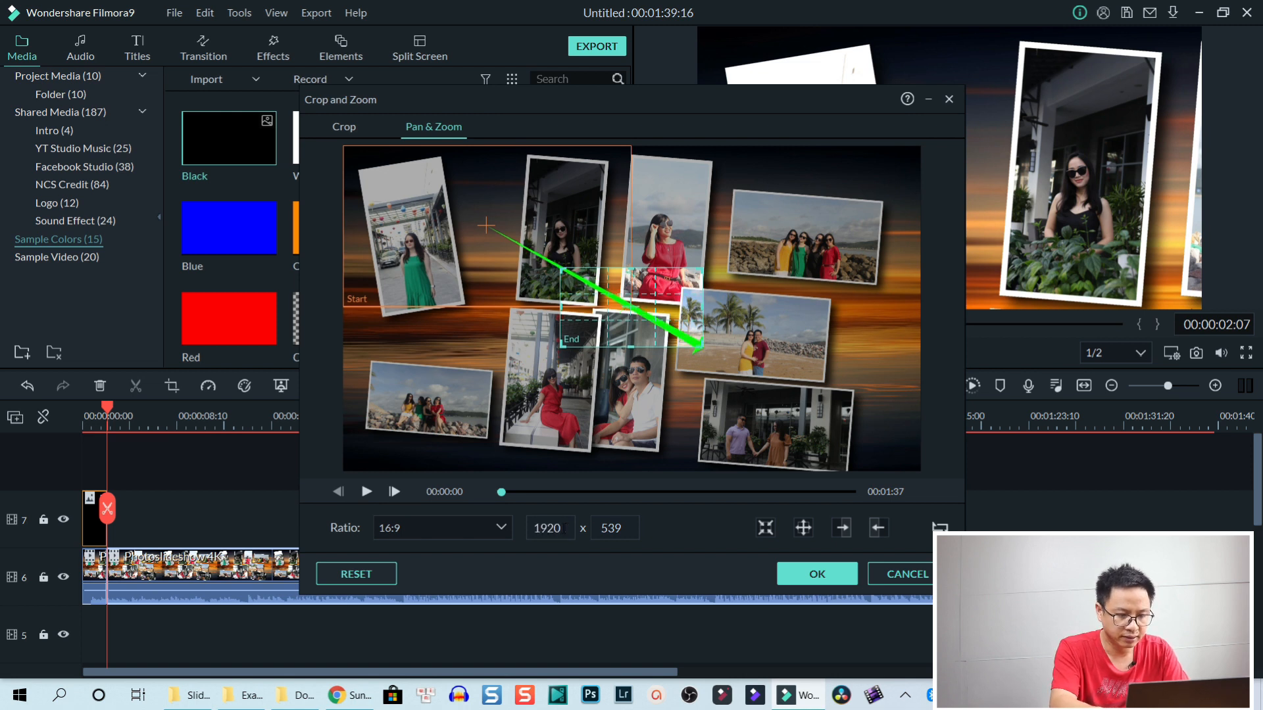
key("Tab")
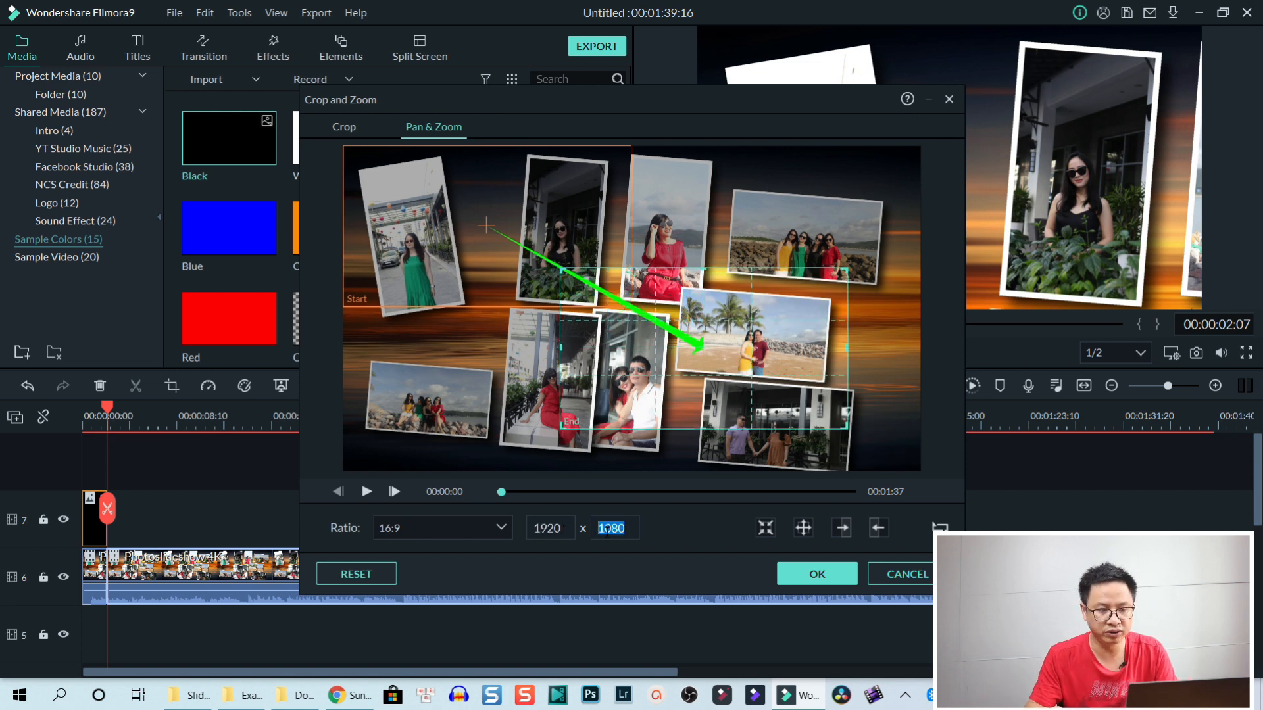
left_click(873, 370)
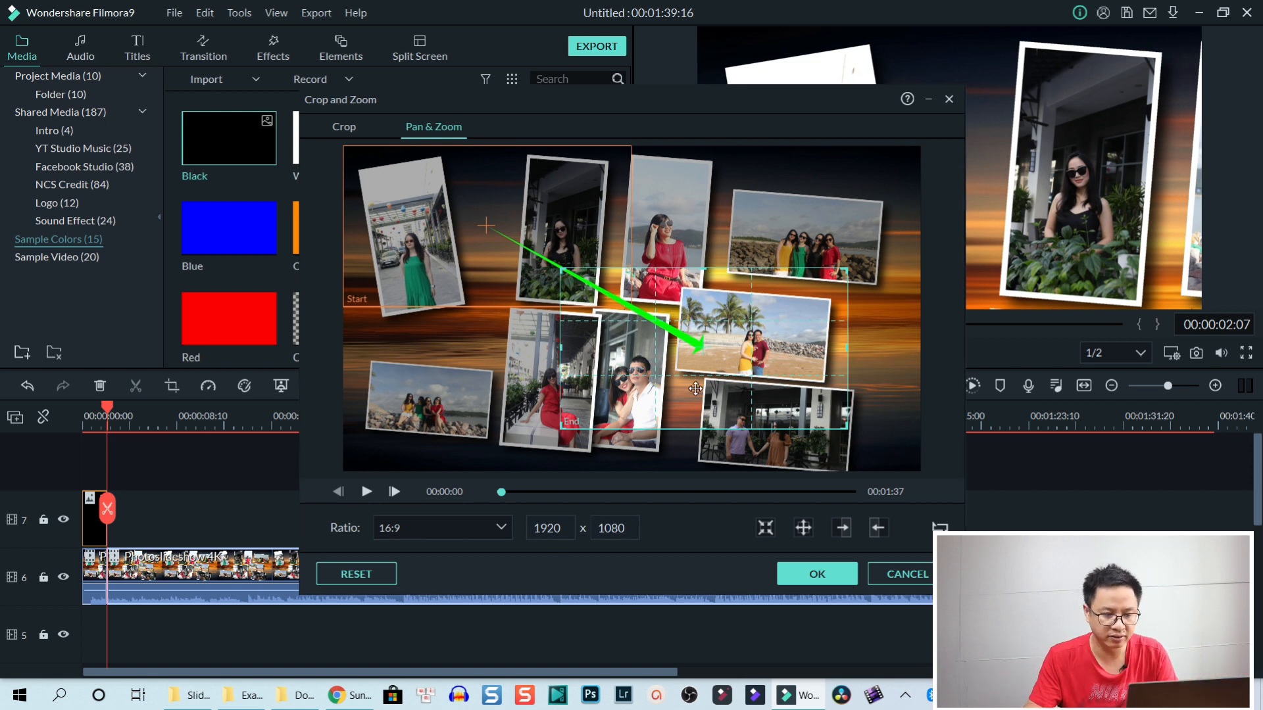
left_click_drag(695, 389, 583, 253)
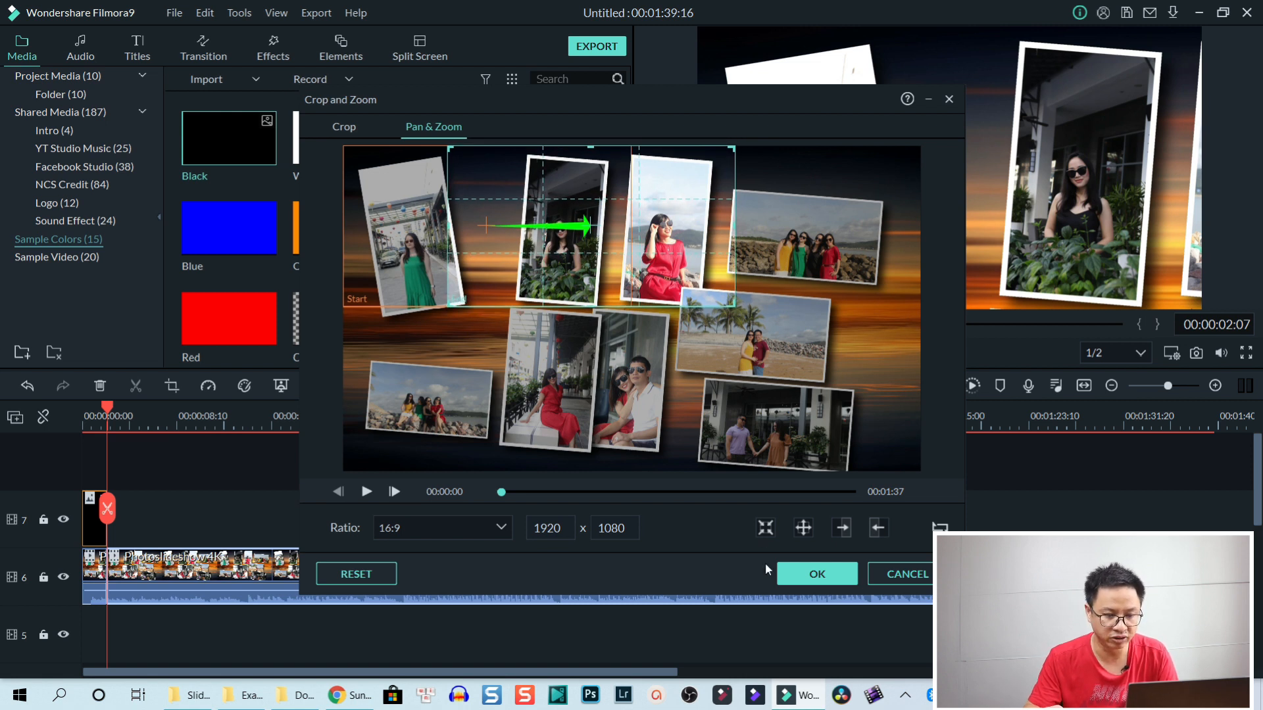
left_click(815, 577)
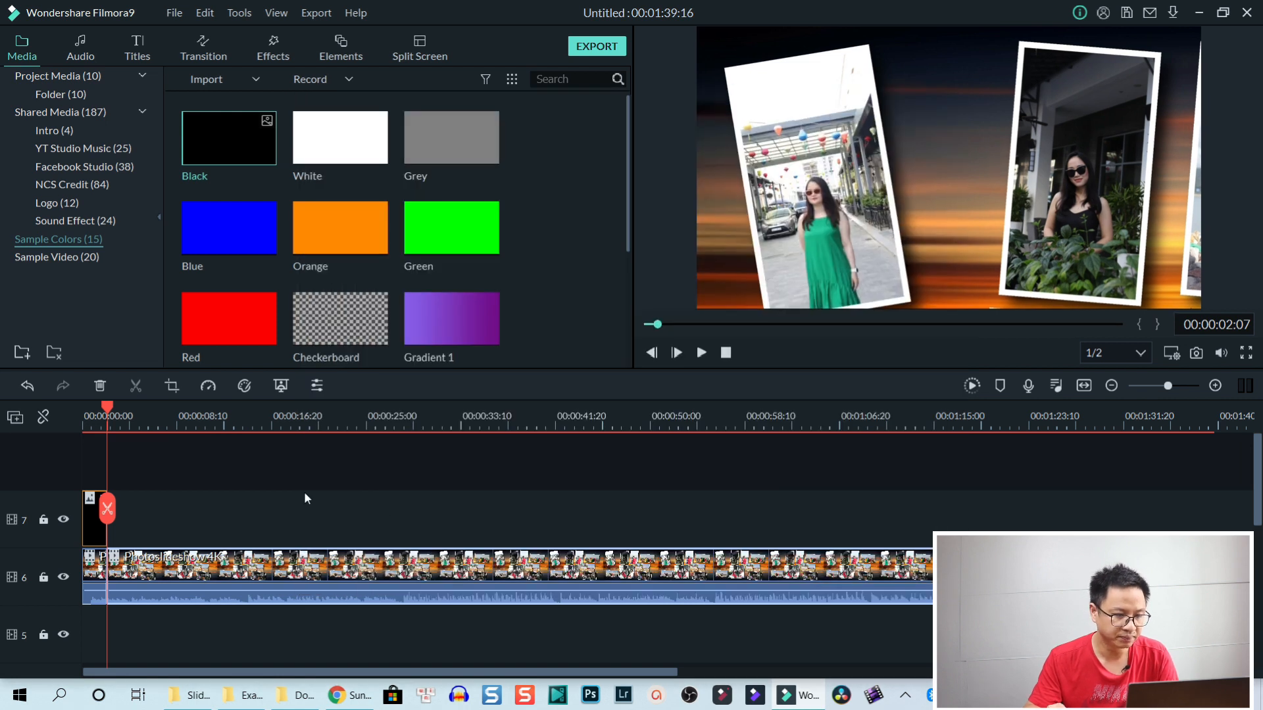
Hide track 7 and play the timeline from the beginning to preview the pan in the second segment.
left_click(85, 425)
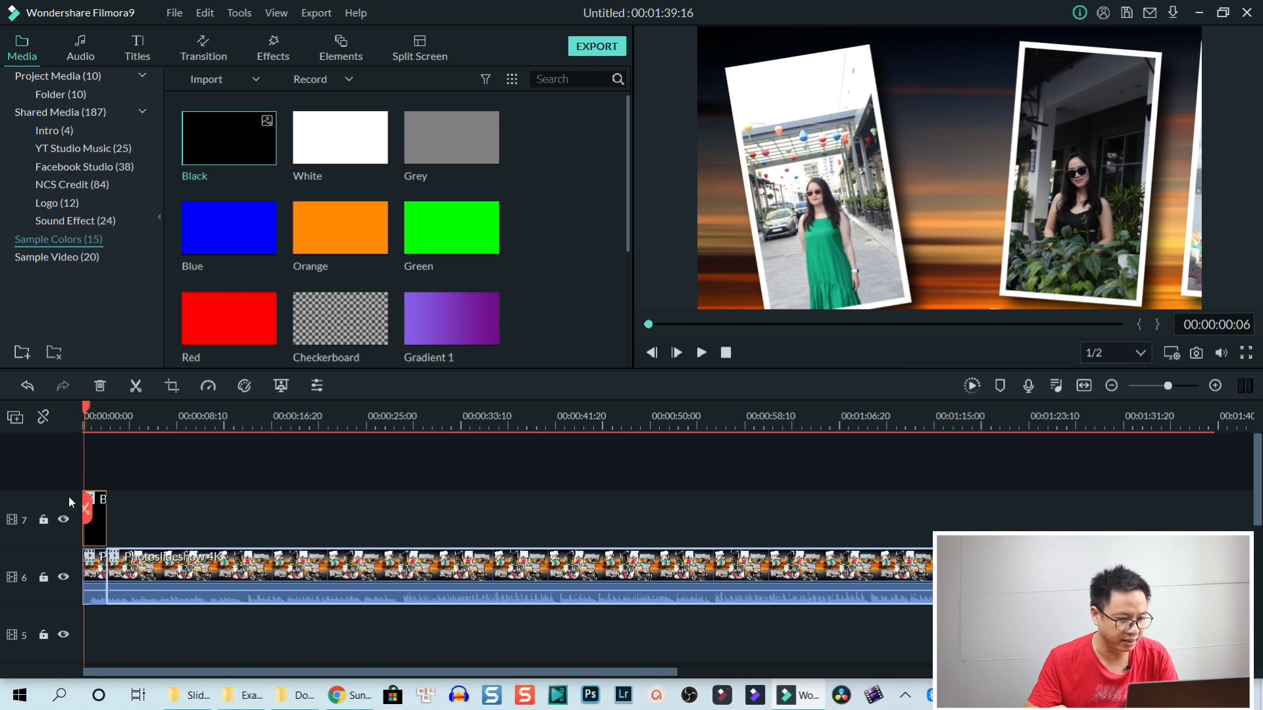
left_click(63, 517)
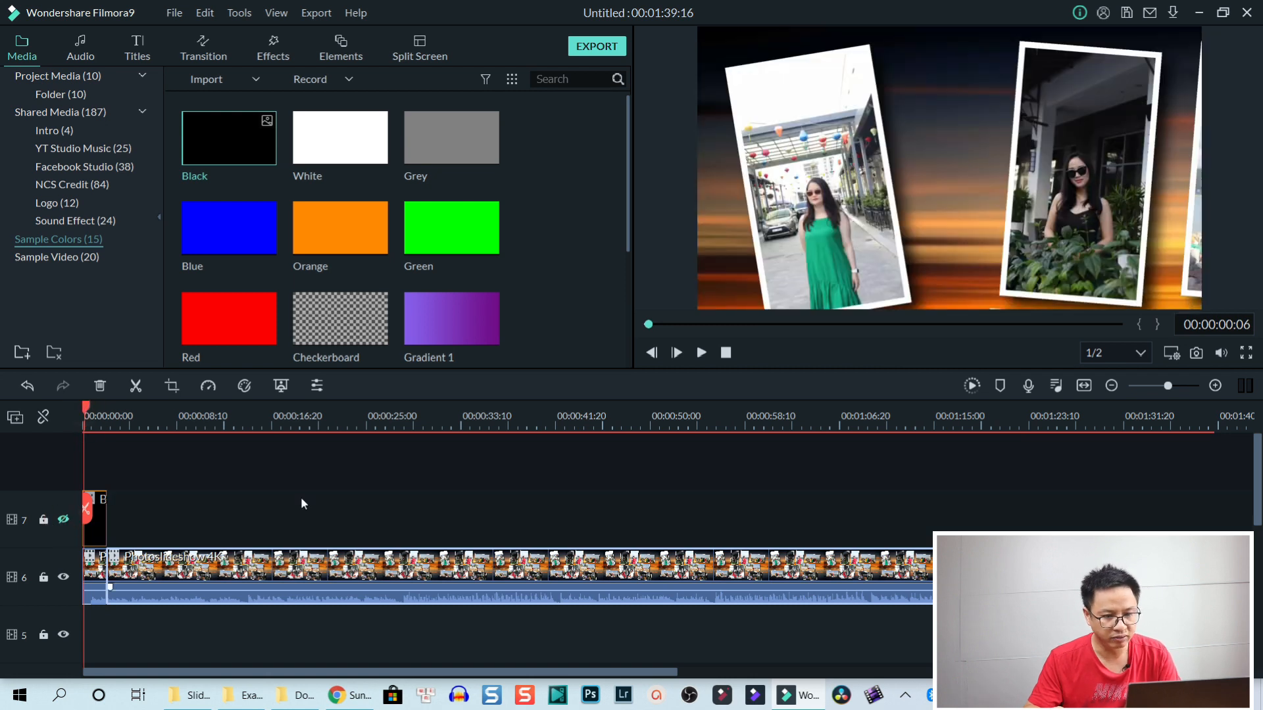
key("space")
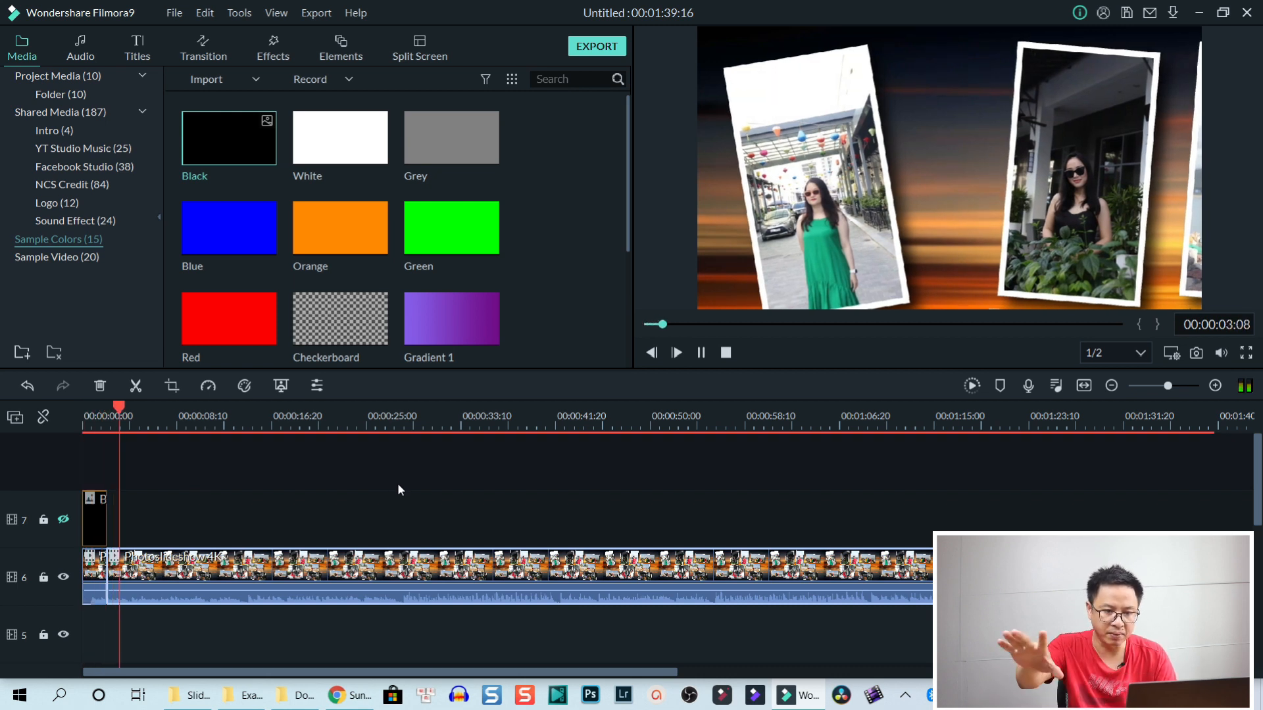
key("space")
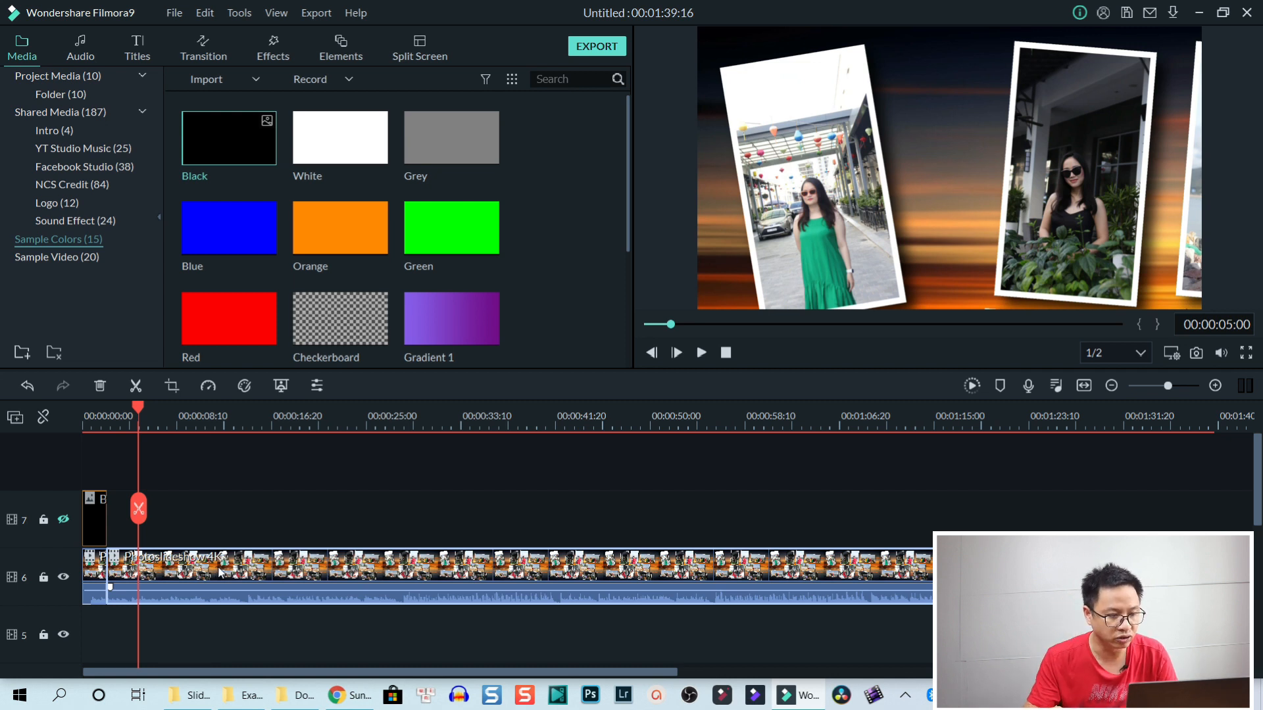
Move the black clip on track 7 to the start of the second Photoslideshow 4K segment and set its duration to 00:00:05:00.
left_click(93, 517)
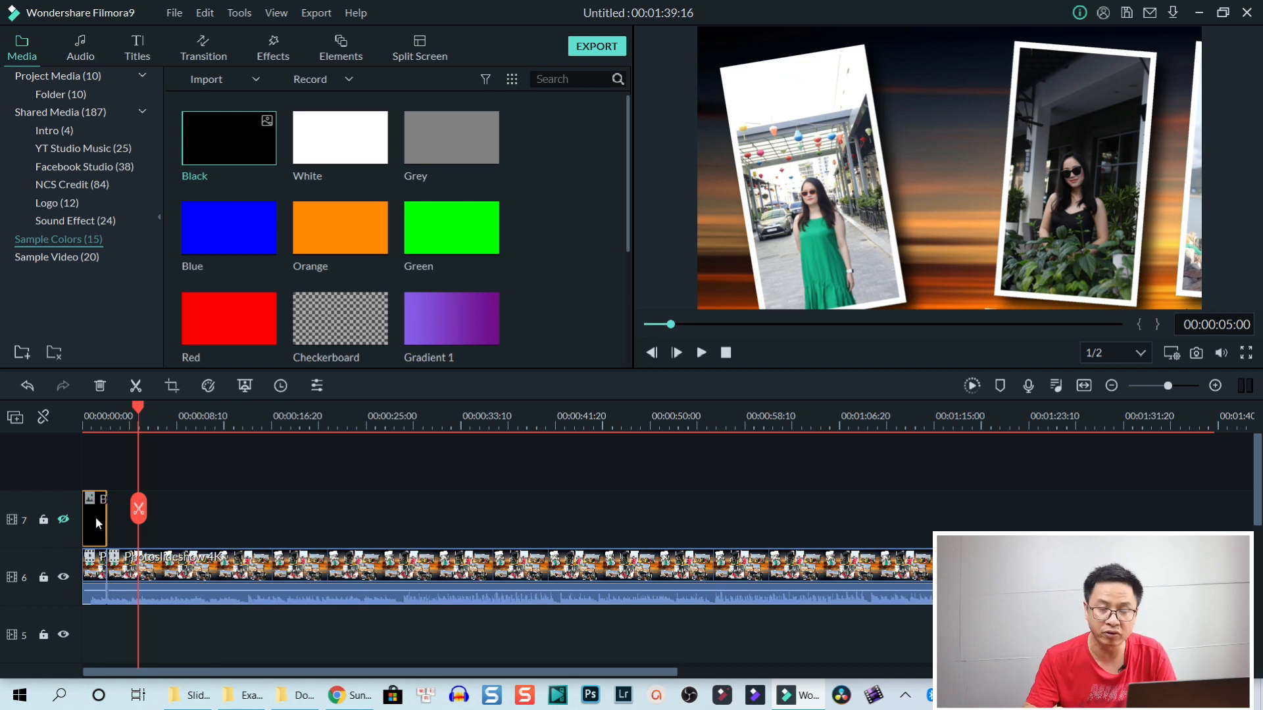
left_click_drag(93, 519, 152, 529)
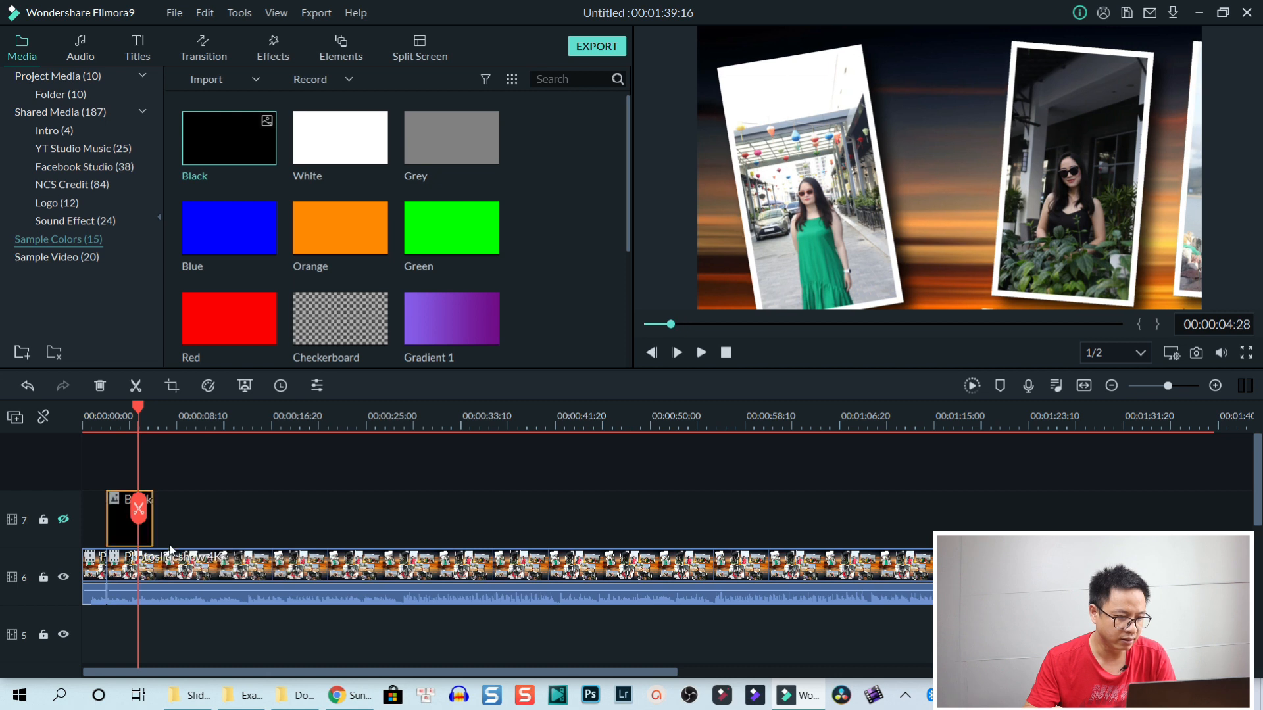
right_click(129, 540)
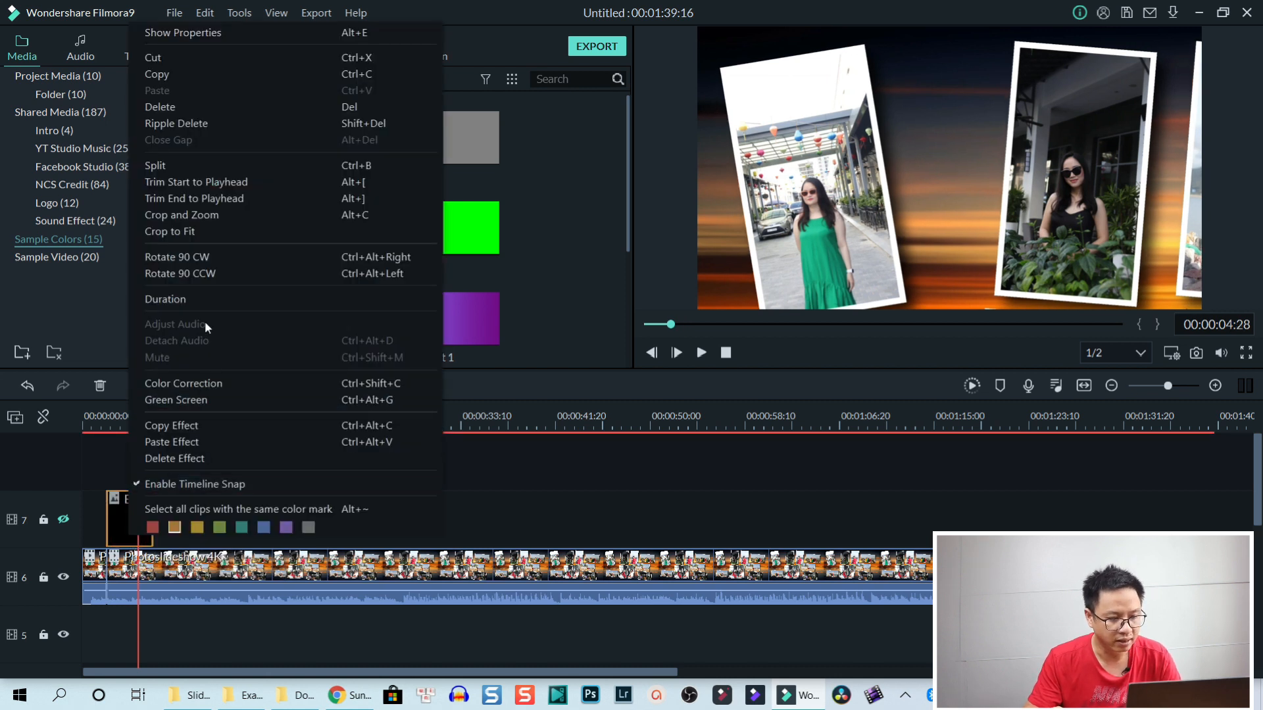
left_click(192, 300)
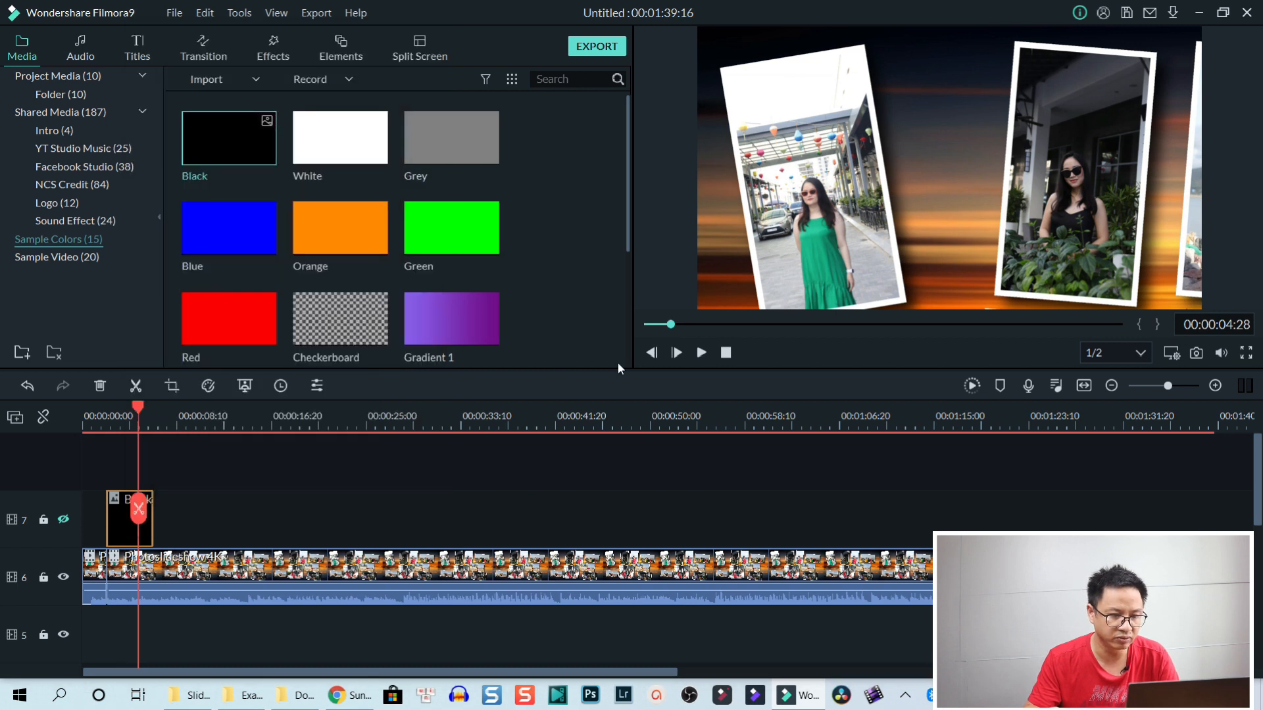
double_click(668, 274)
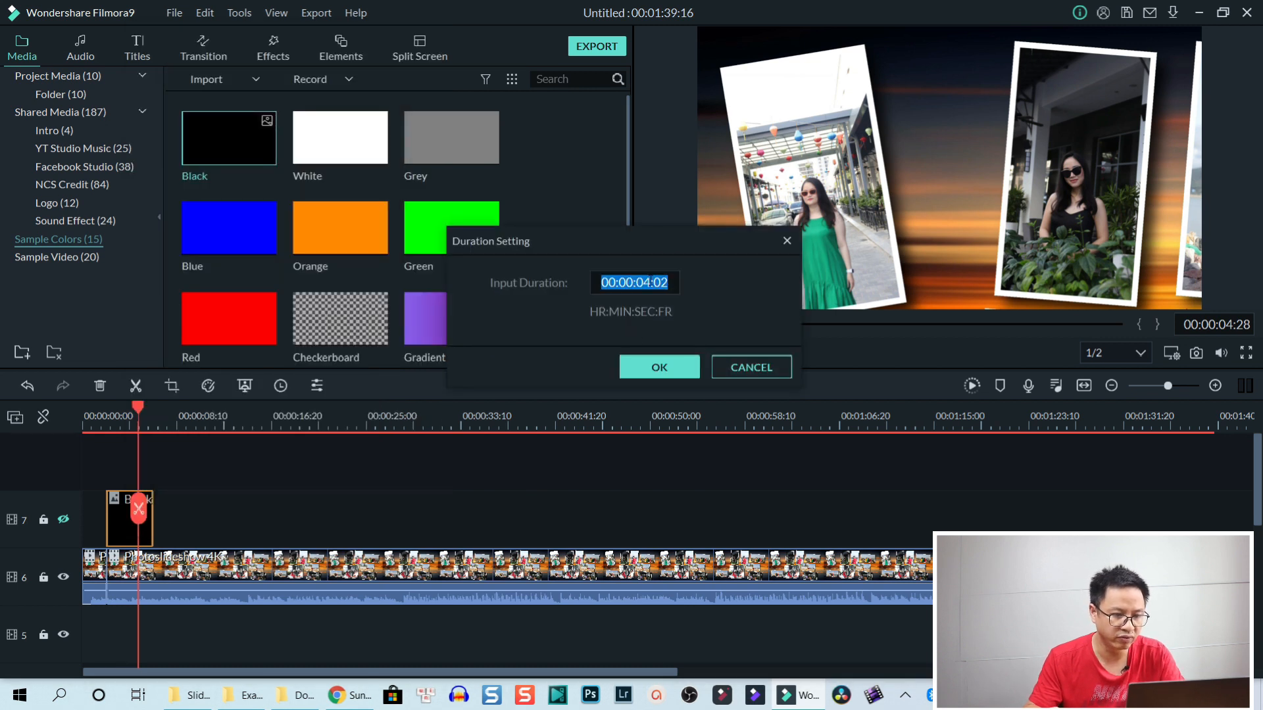
left_click(648, 282)
type("5")
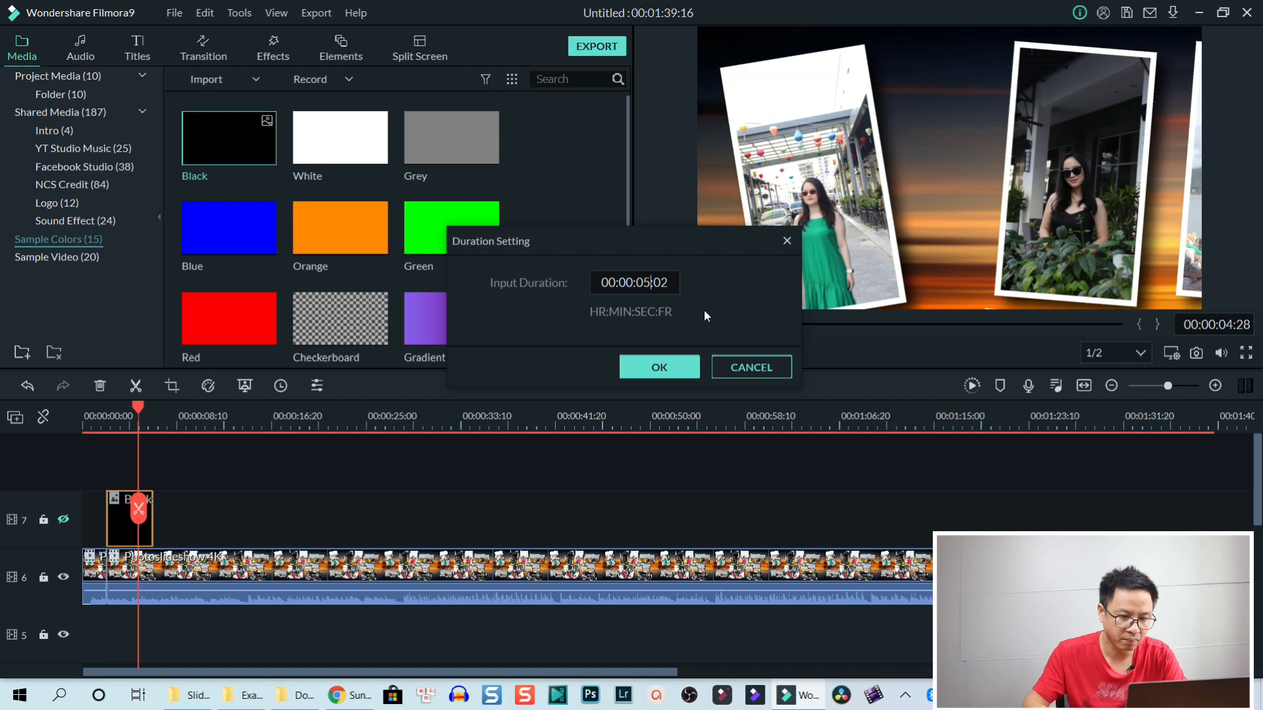
left_click(661, 287)
left_click(671, 285)
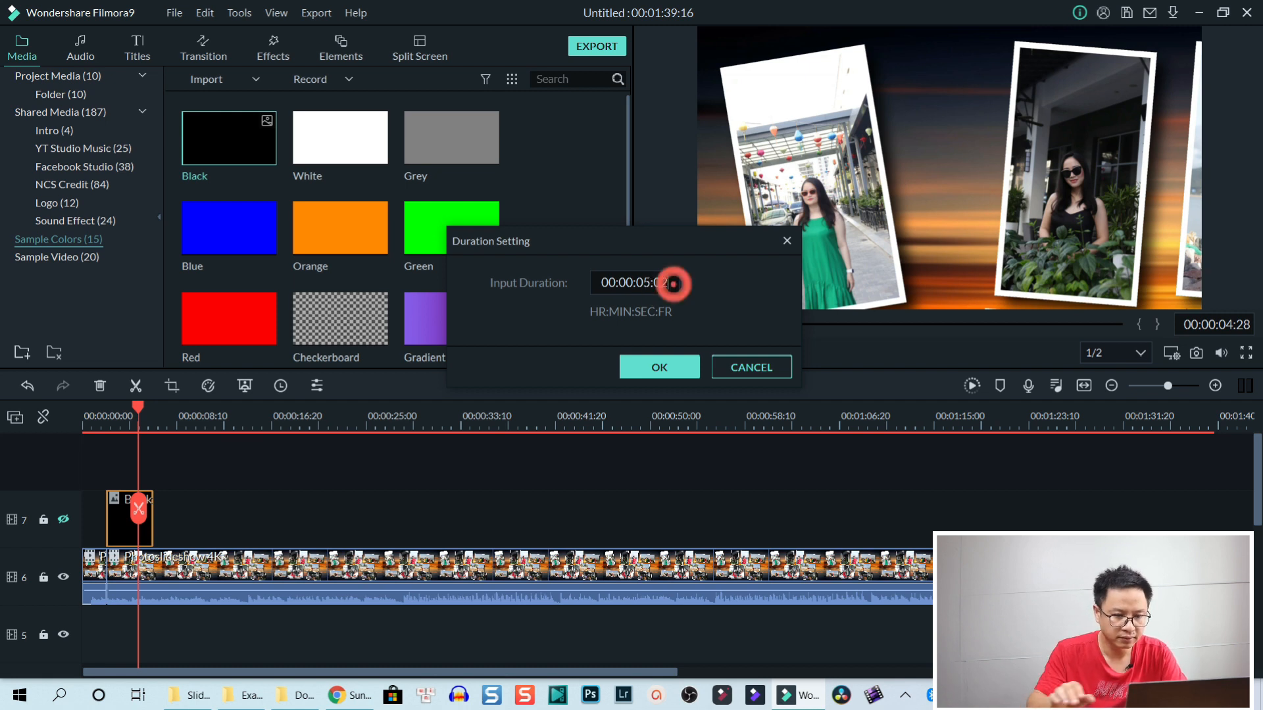
key("BackSpace")
type("0")
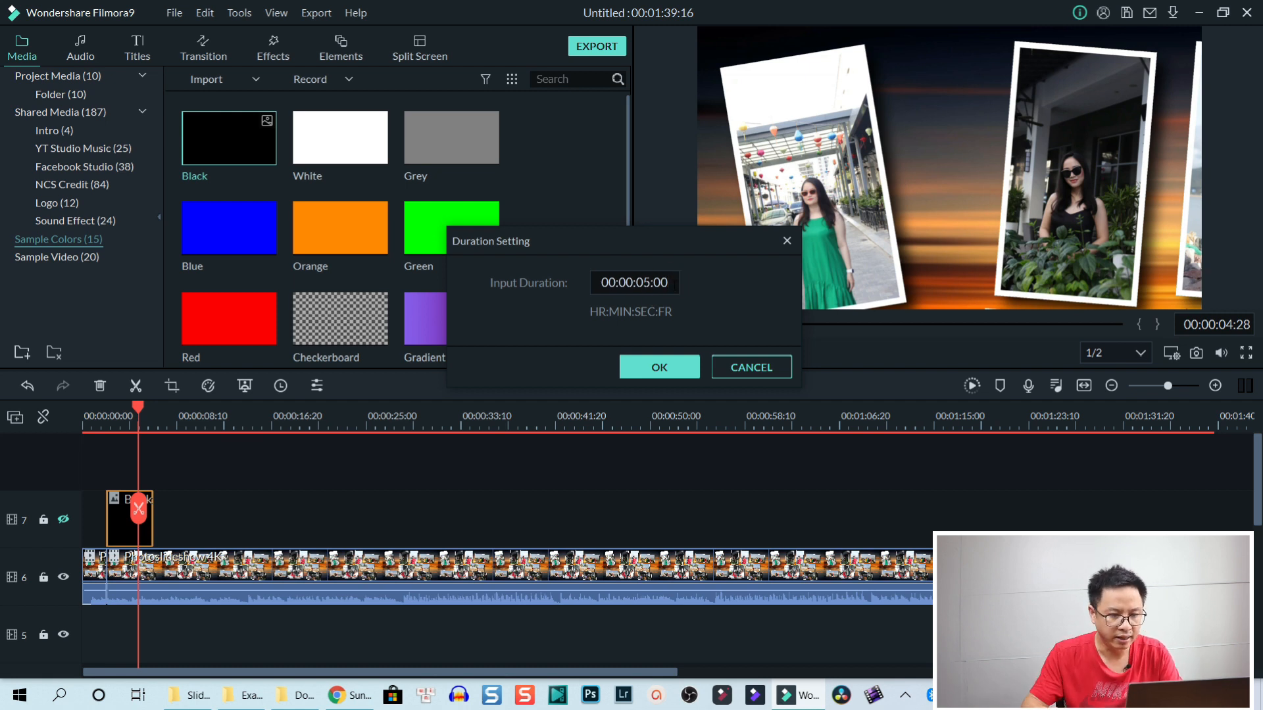
left_click(653, 366)
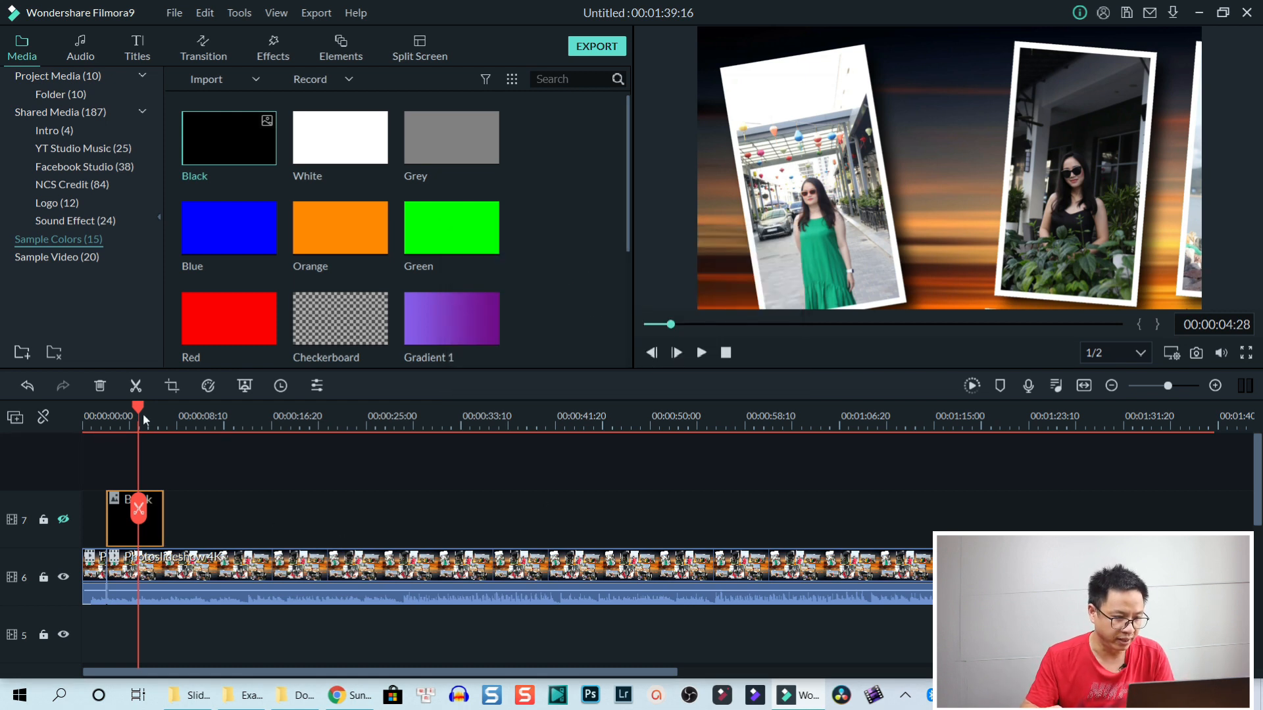
Split the Photoslideshow 4K clip at 00:00:07:07, where the black clip ends.
left_click_drag(140, 412, 165, 405)
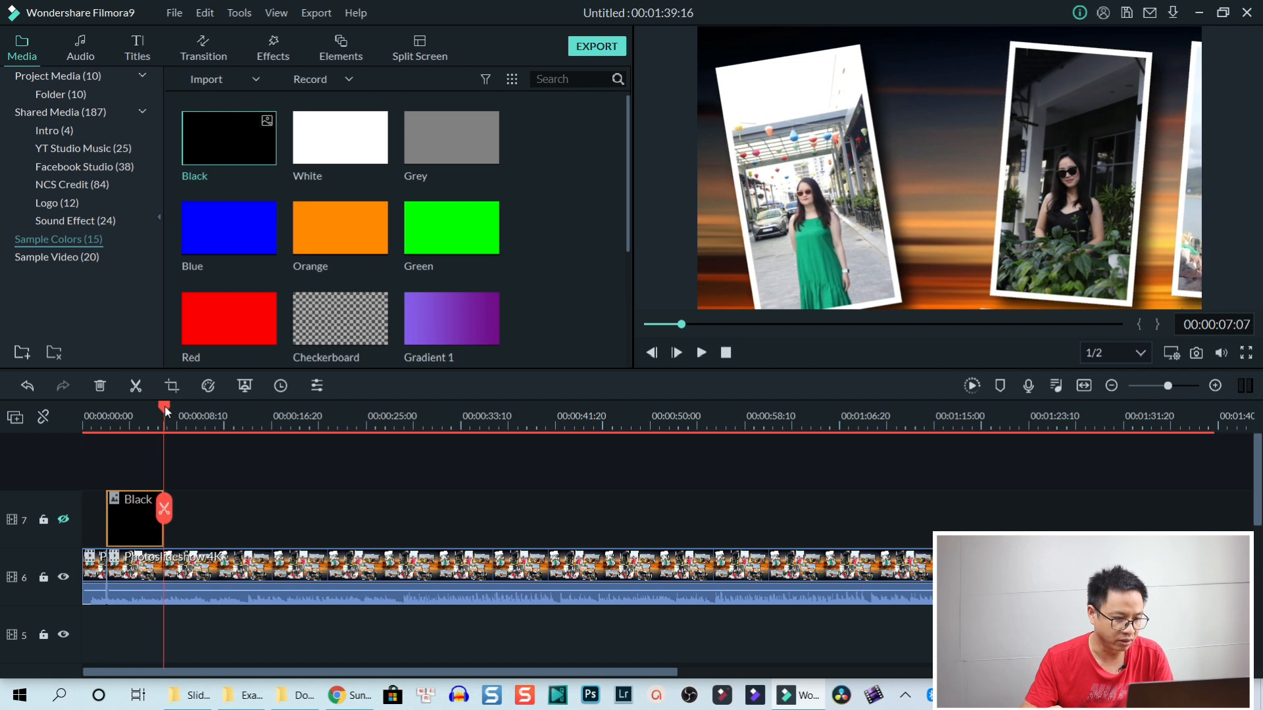
left_click(191, 576)
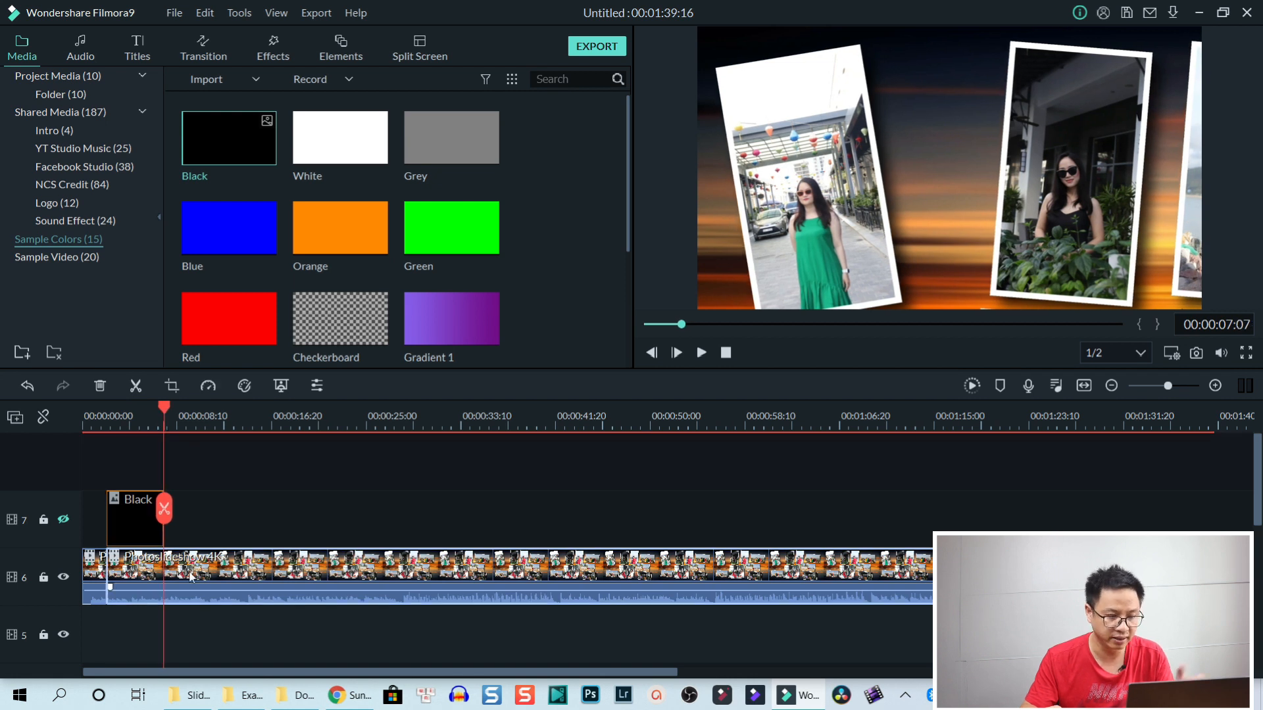
left_click(166, 510)
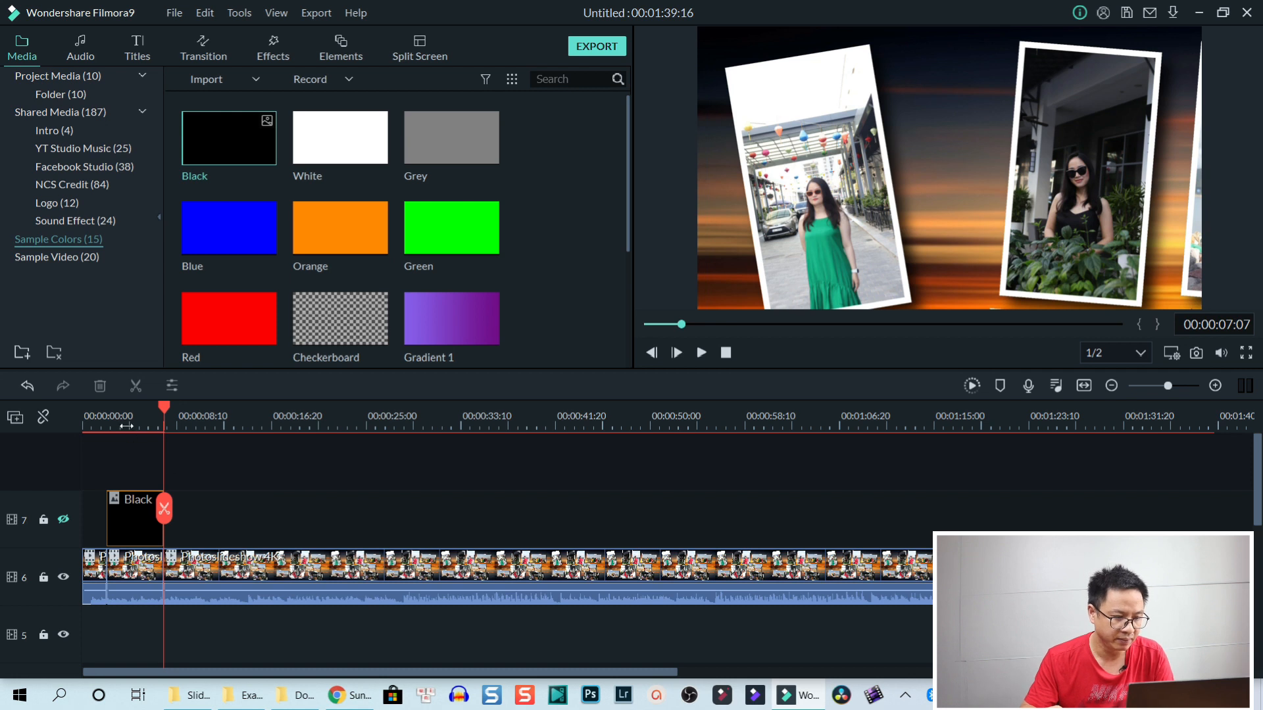
Set the third segment's Pan & Zoom to start over the upper row's second and third photos and end centred on the third, at 1920 x 1080.
left_click(187, 577)
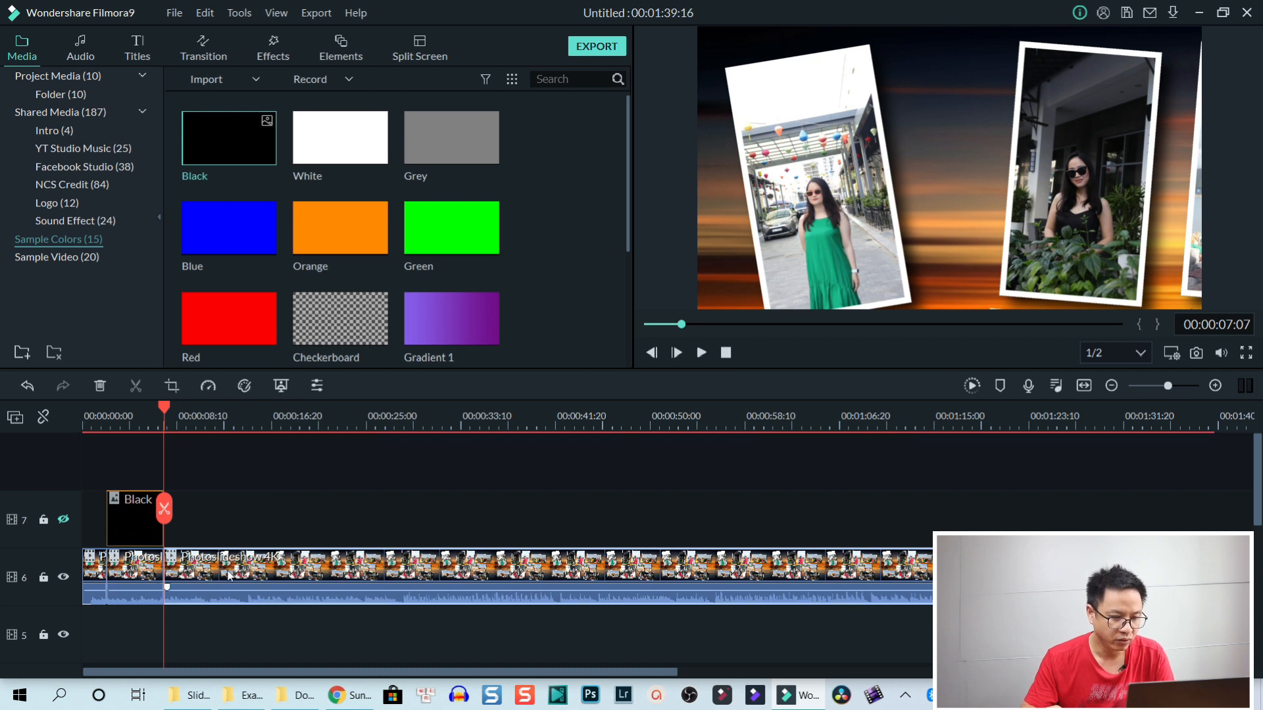
left_click(172, 387)
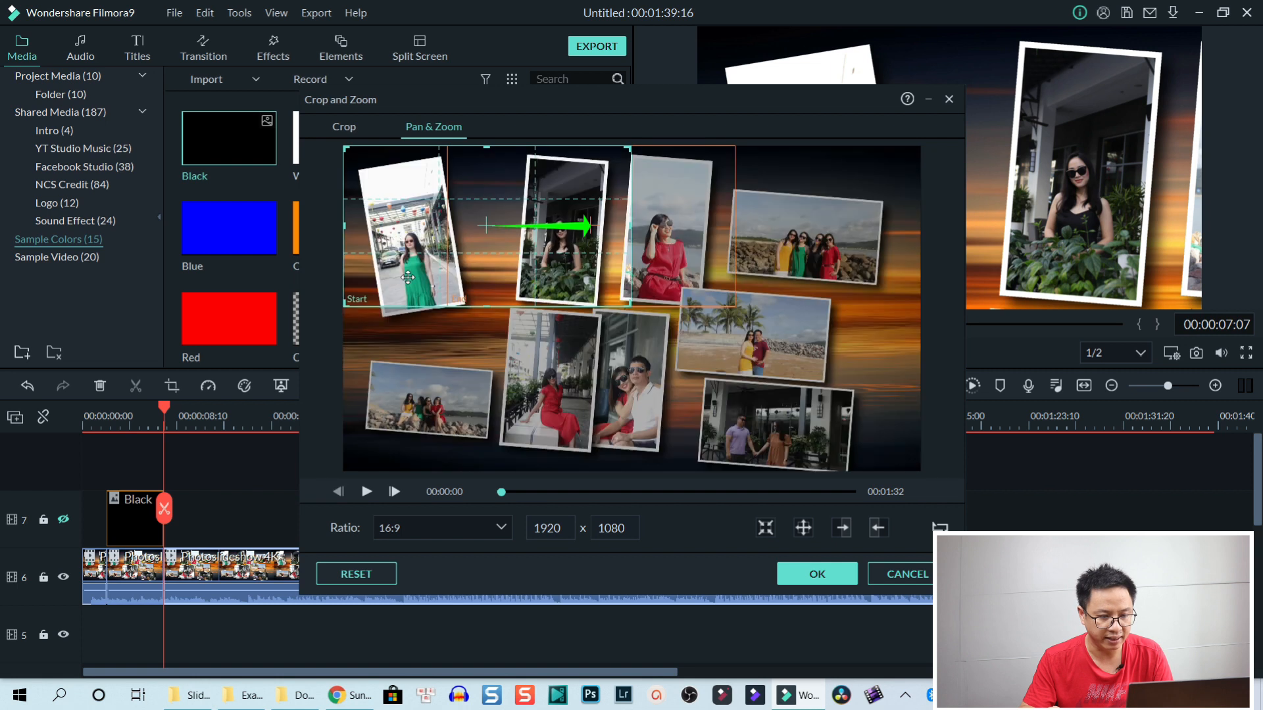
left_click_drag(407, 277, 609, 283)
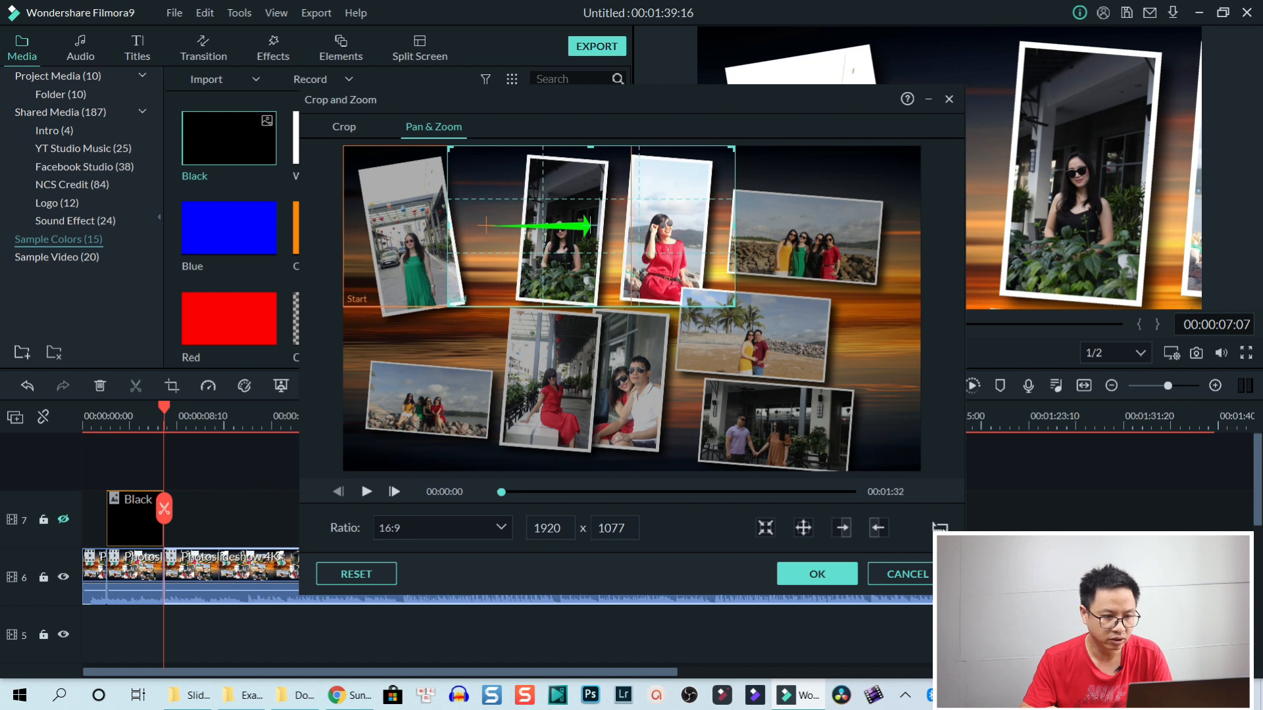
left_click(703, 275)
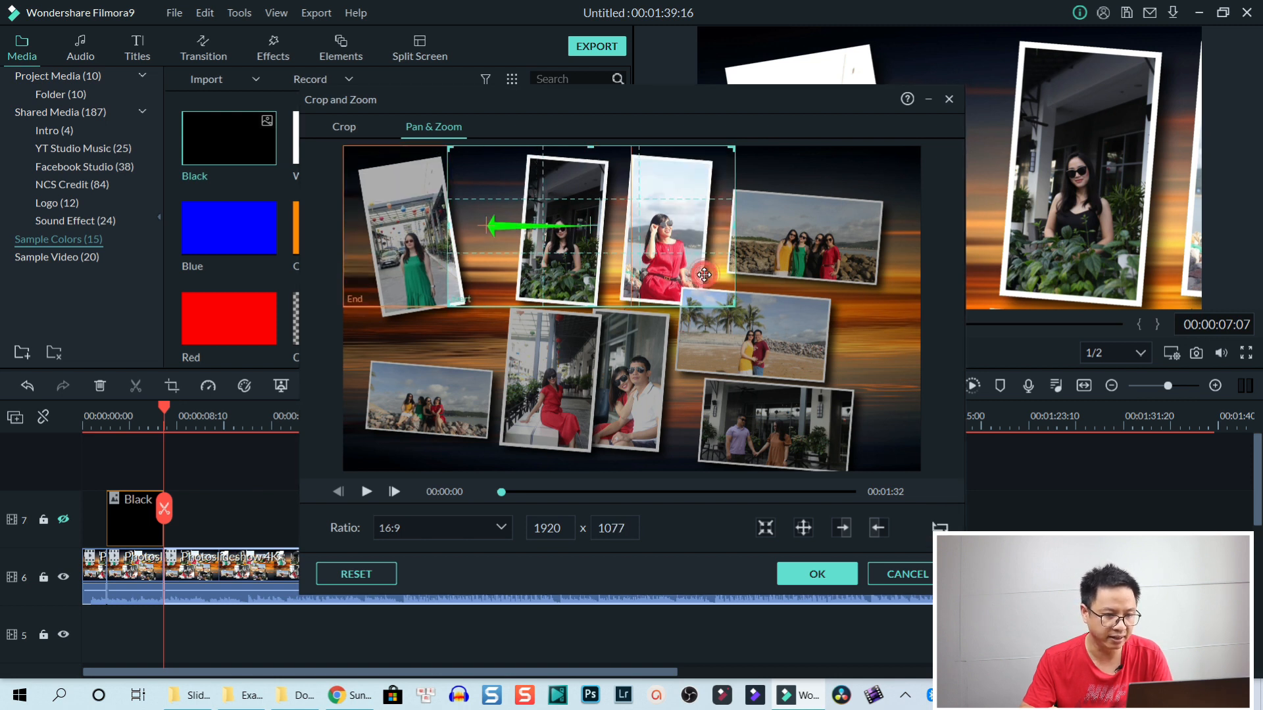
left_click_drag(704, 275, 586, 269)
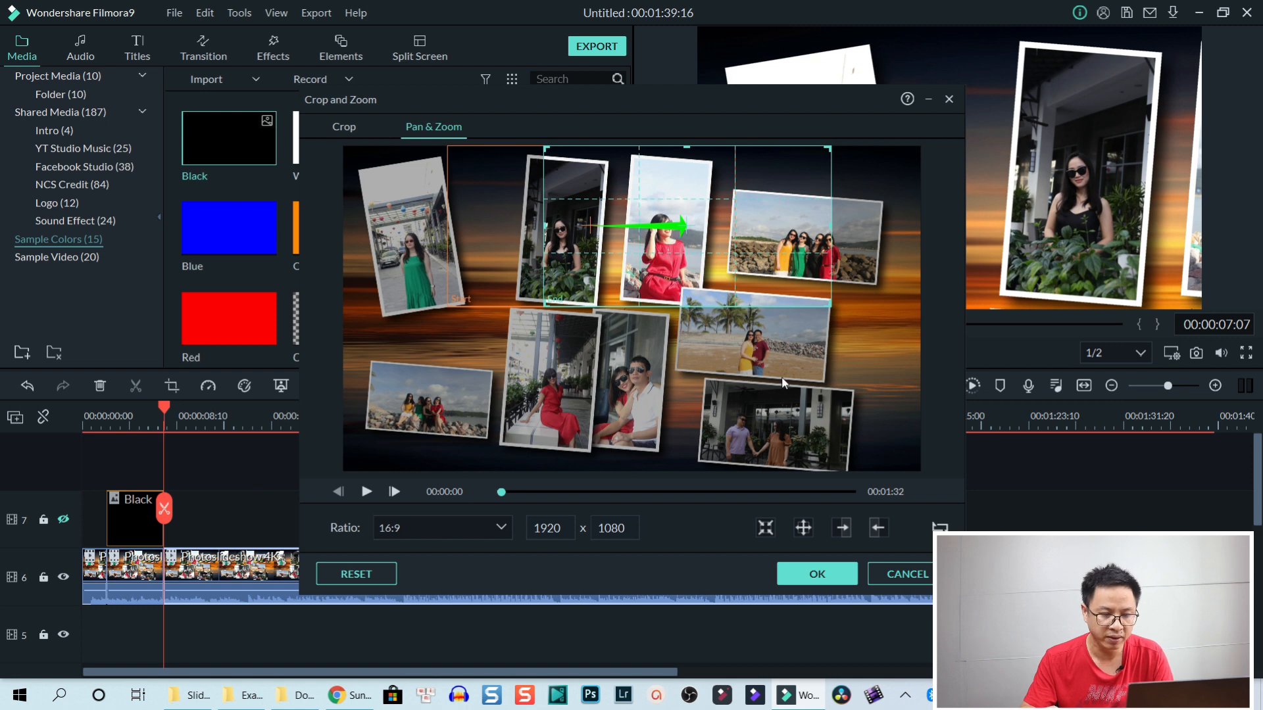
left_click(816, 574)
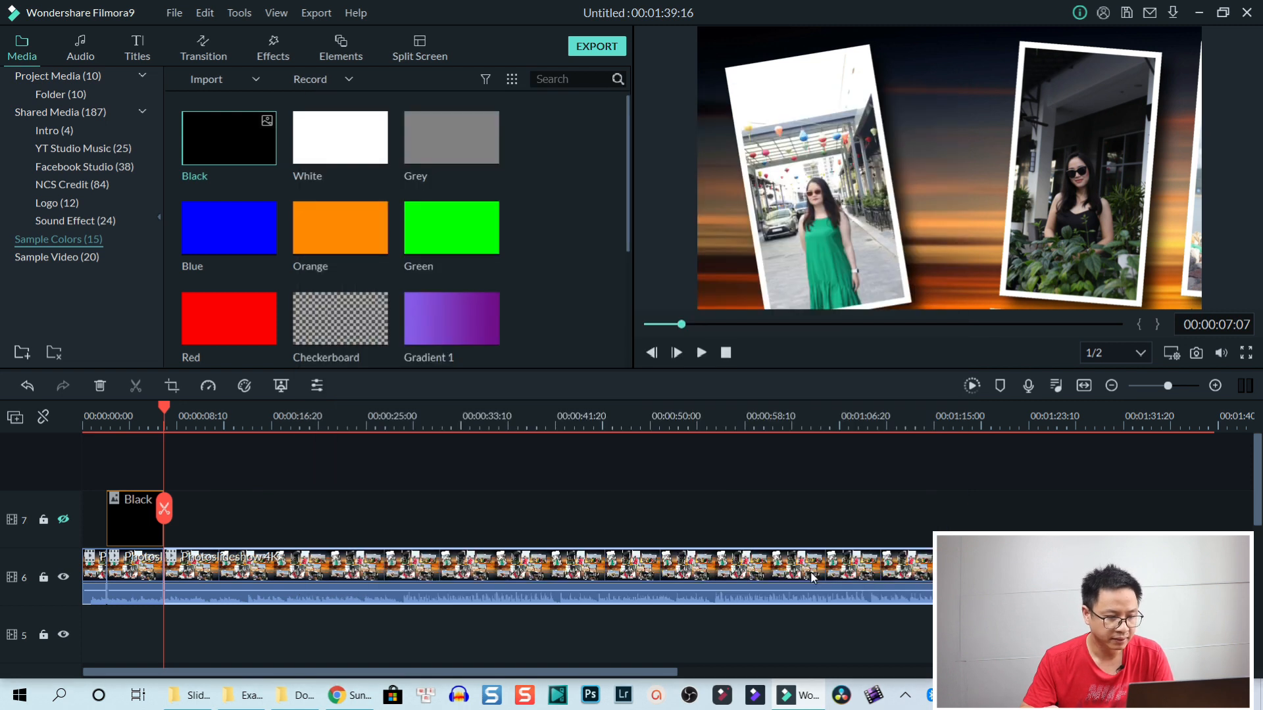
Move the black clip to the third segment's start and split the Photoslideshow 4K clip at the black clip's end, 00:00:12:09.
left_click_drag(136, 527, 224, 514)
left_click(222, 424)
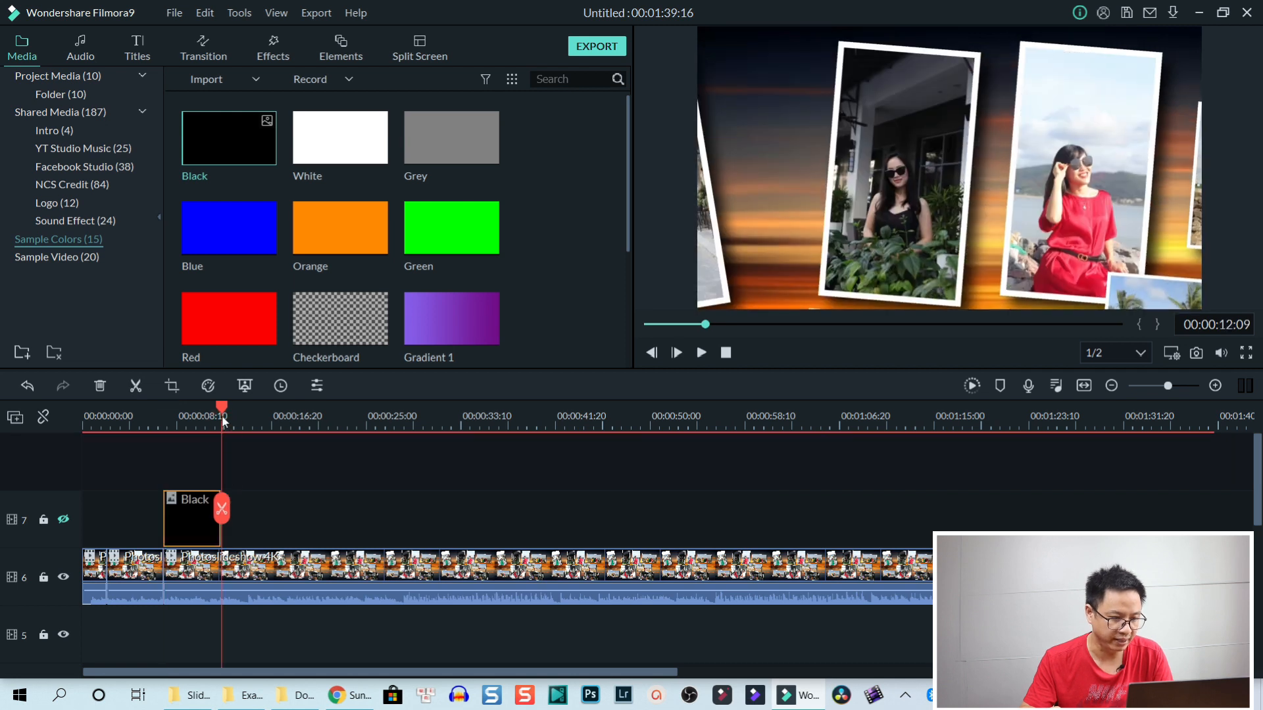
left_click(254, 573)
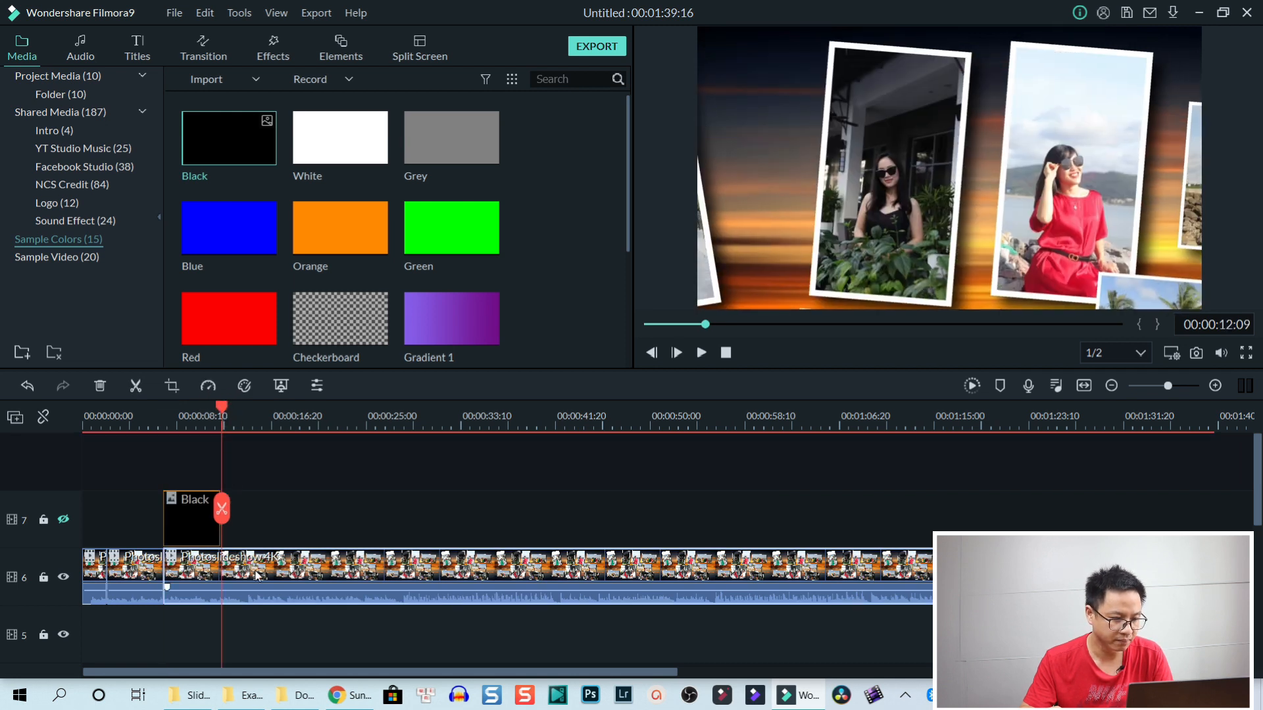
left_click(223, 515)
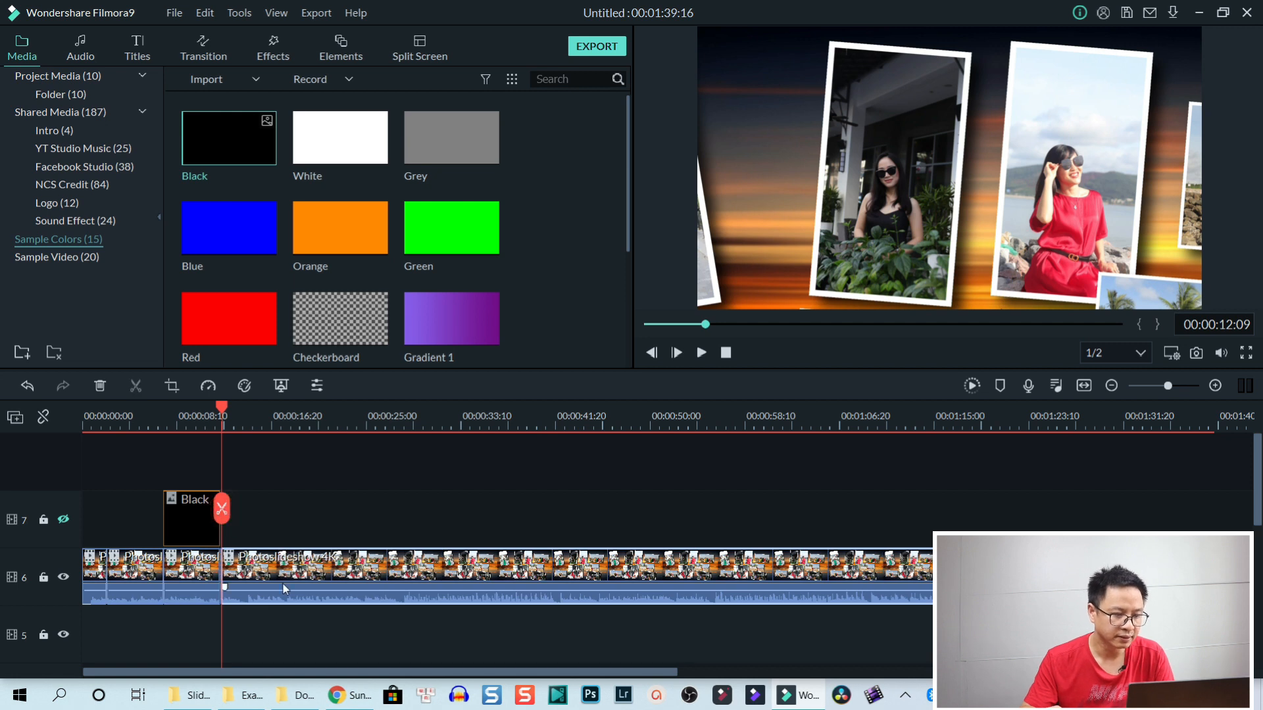
Set the fourth segment's Pan & Zoom to start centred on the upper row's third photo and end in the collage's upper-right corner.
left_click(285, 559)
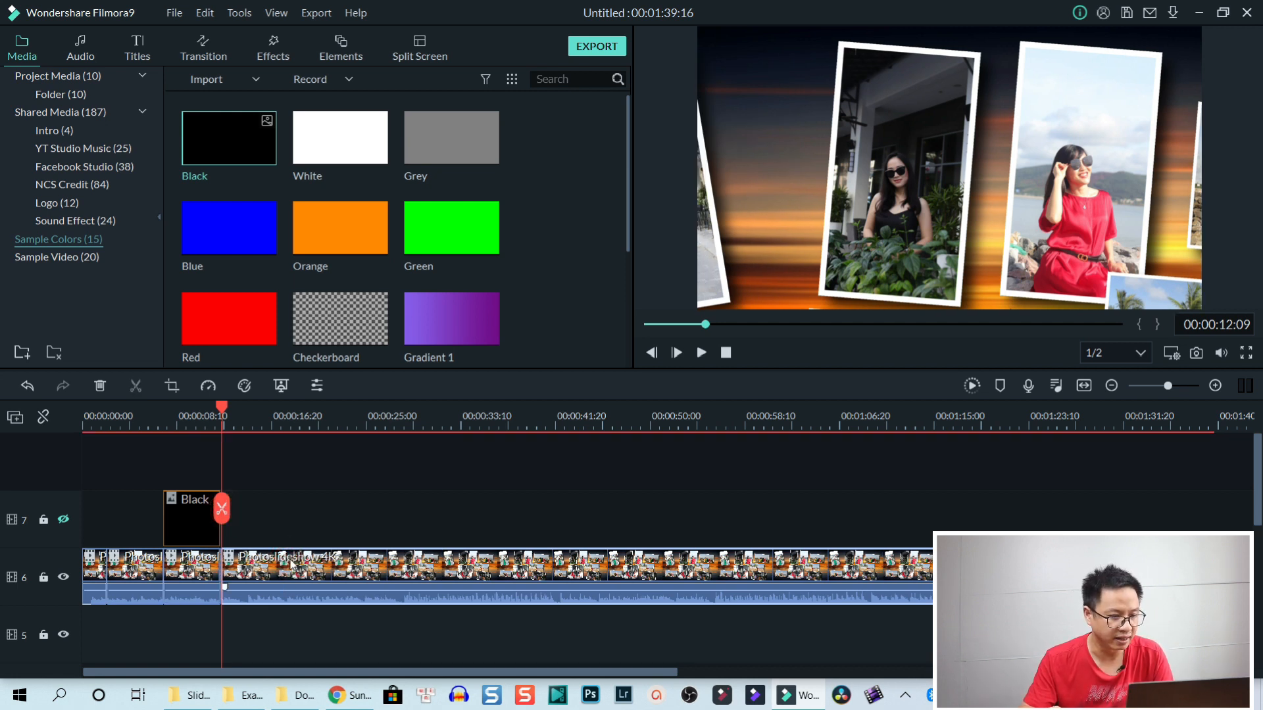
left_click(173, 388)
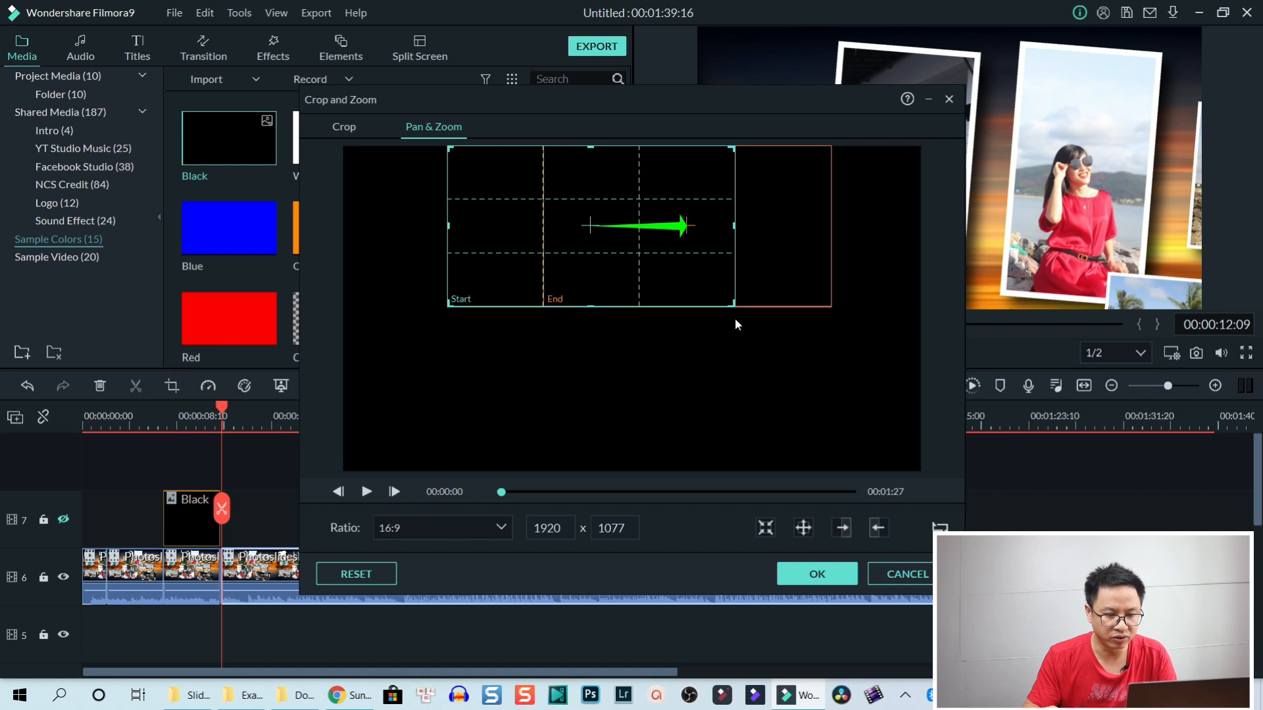
left_click(941, 526)
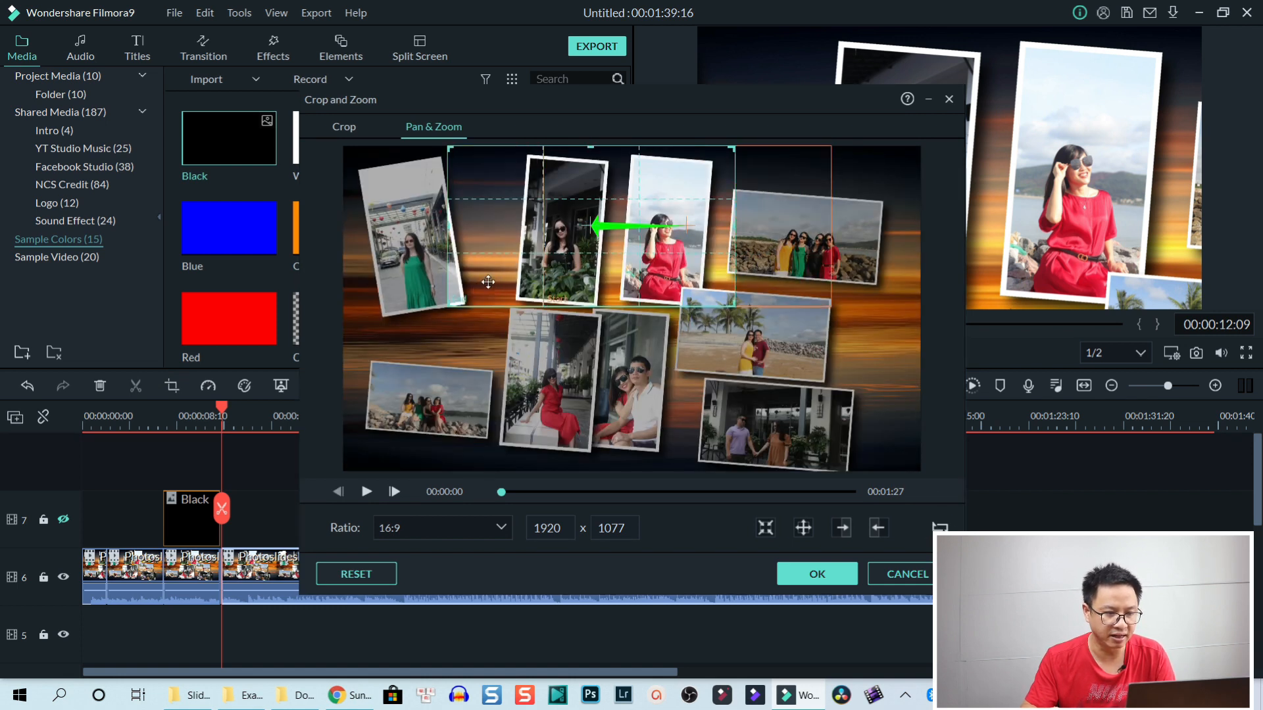
left_click_drag(488, 281, 698, 275)
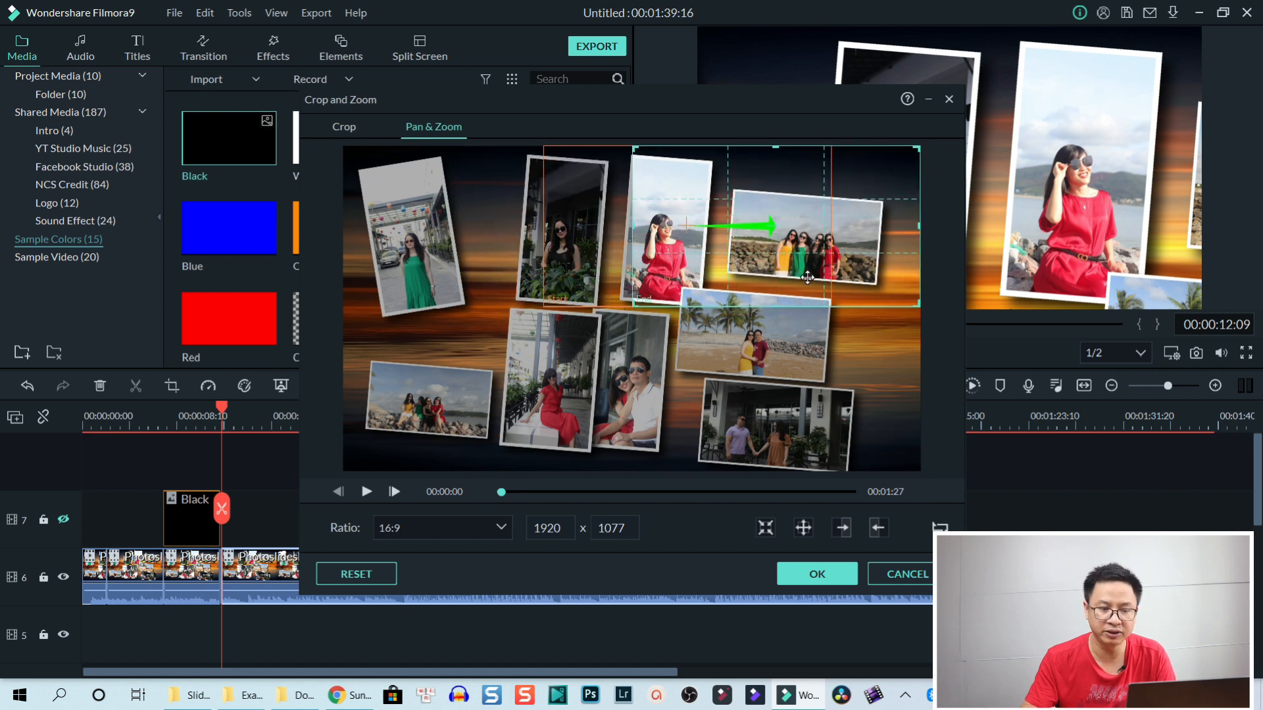
left_click(813, 576)
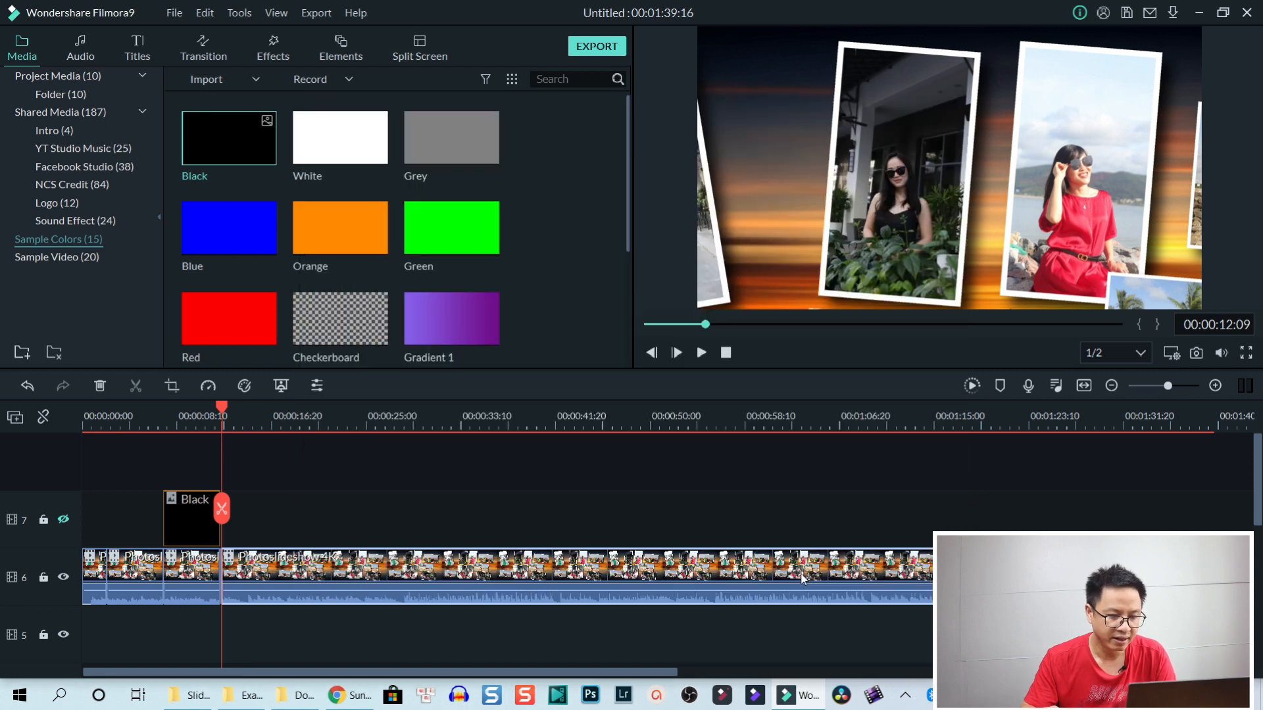
Move the black clip to the fourth segment's start and split the Photoslideshow 4K clip at the black clip's end, 00:00:17:05.
left_click_drag(181, 525, 245, 520)
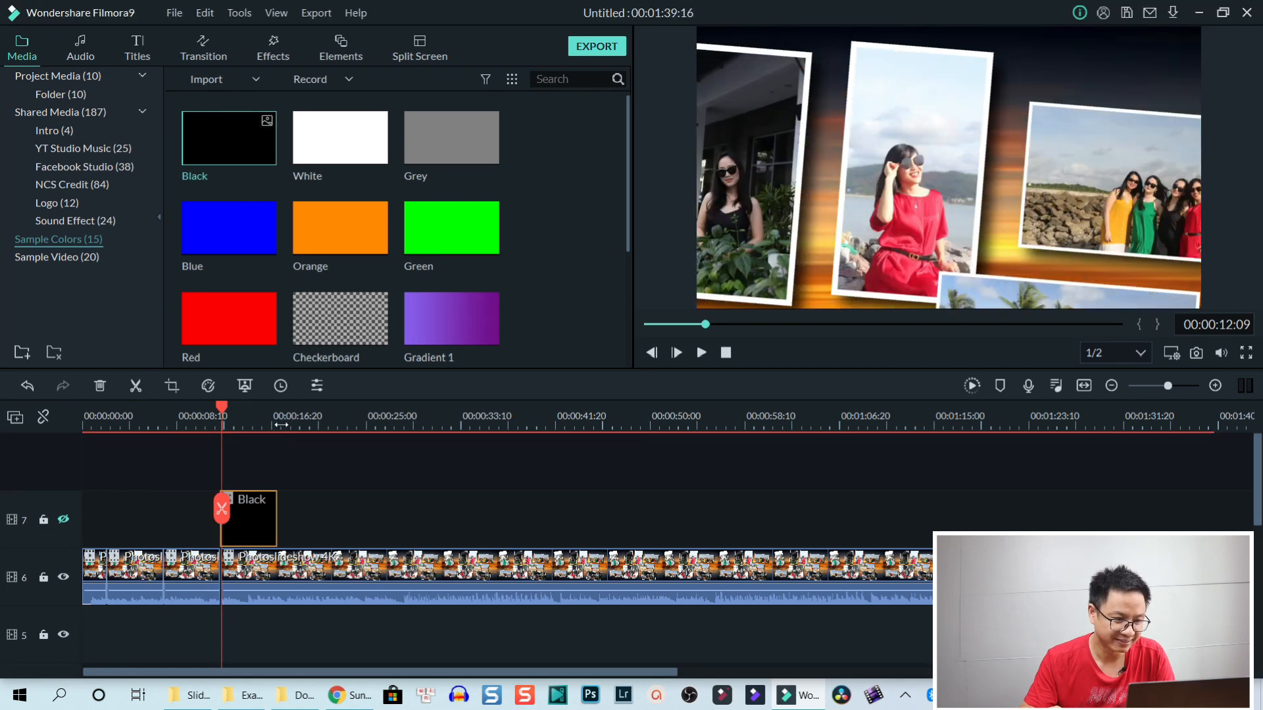
left_click(283, 425)
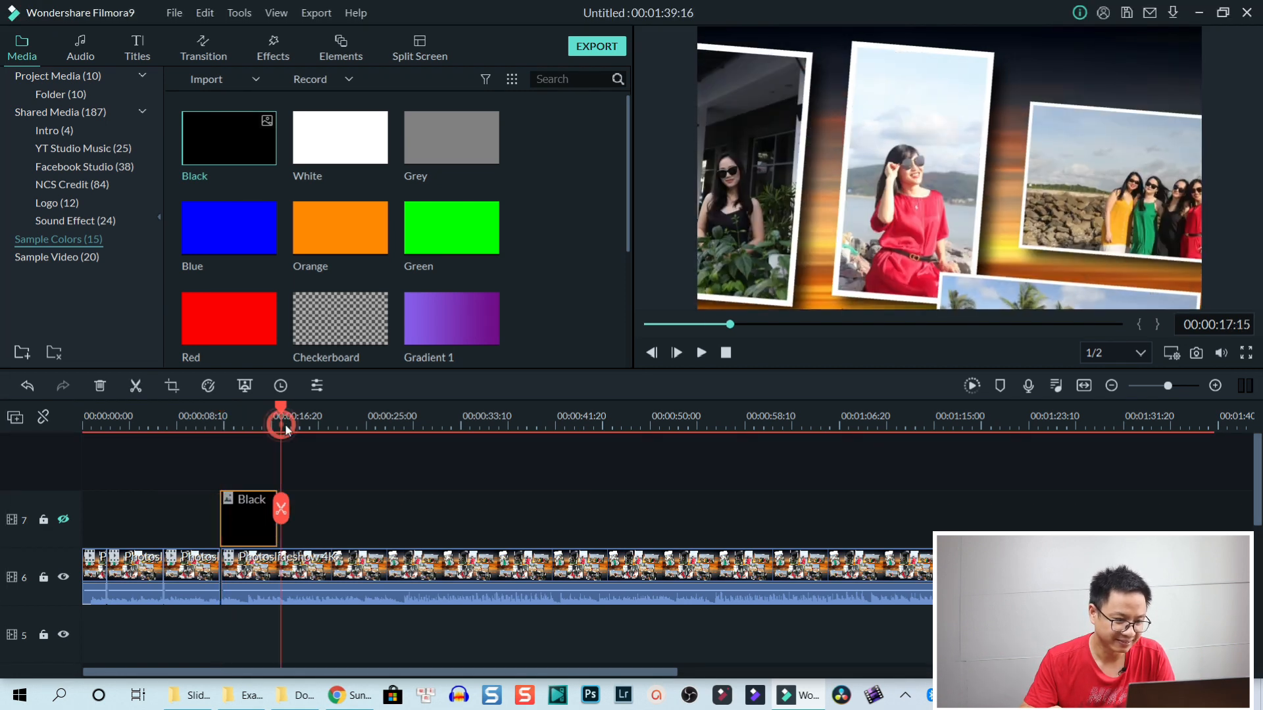
left_click_drag(279, 409, 276, 409)
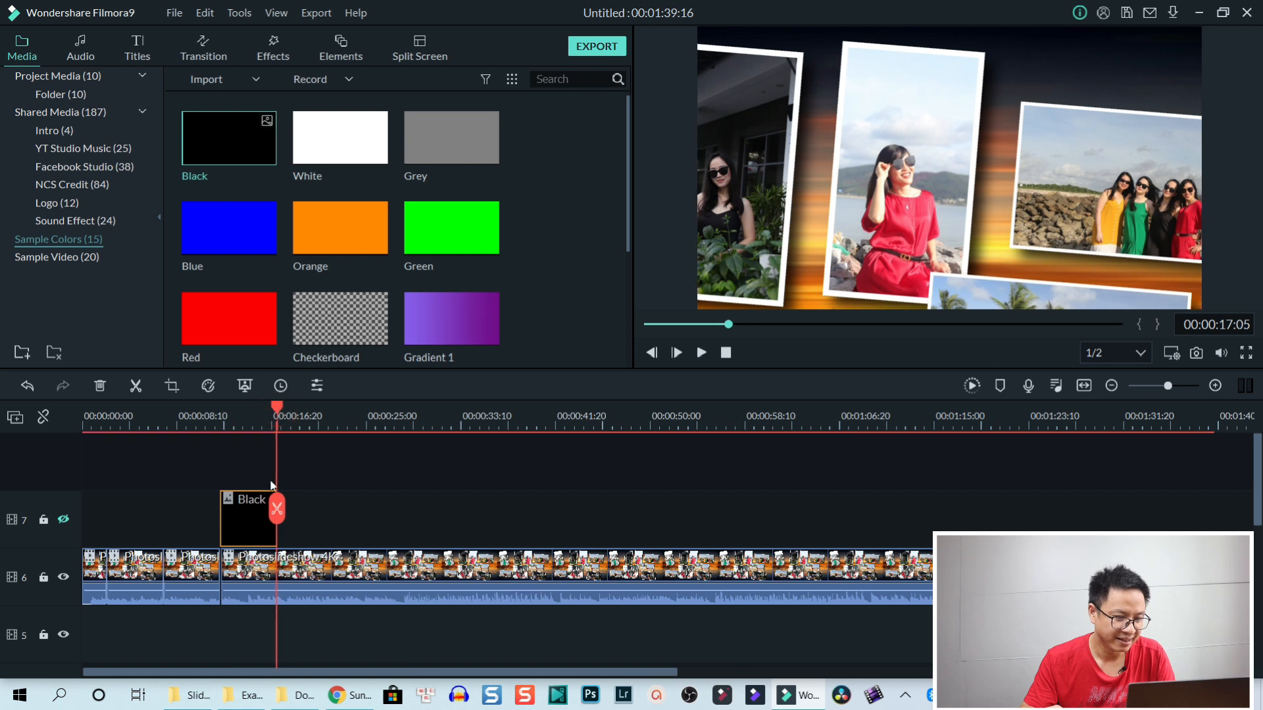
left_click(290, 559)
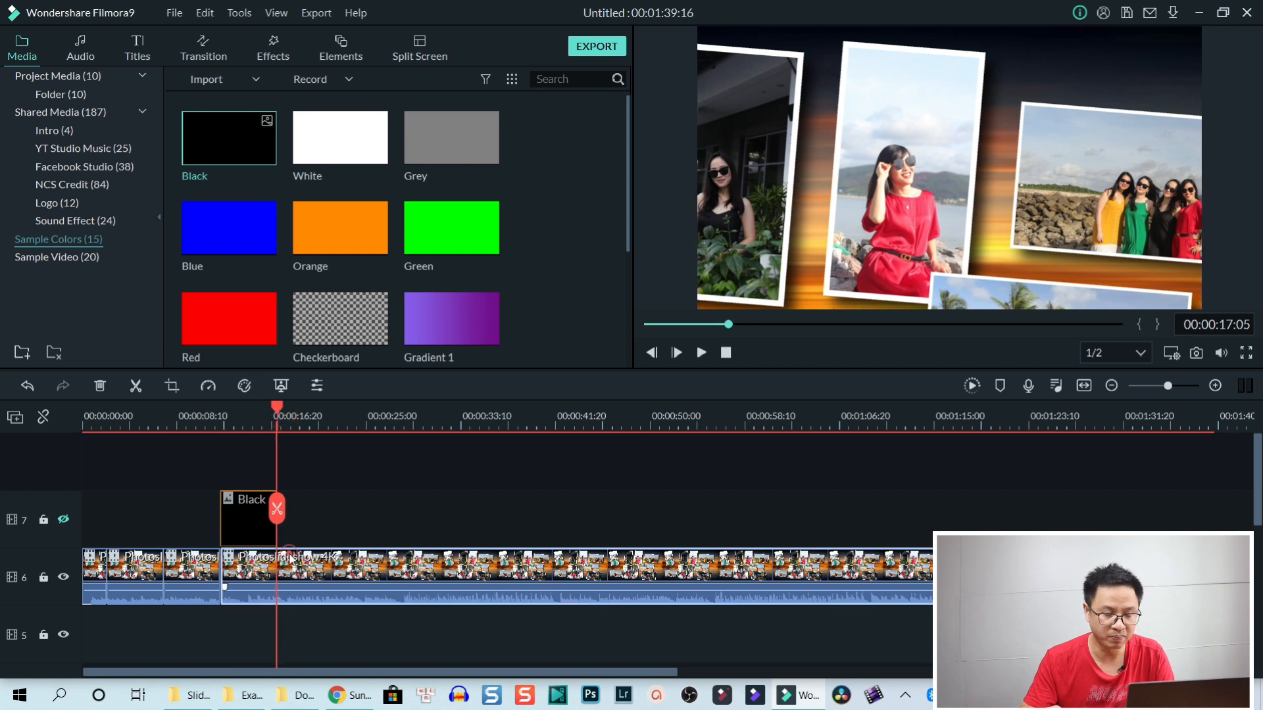
left_click(278, 515)
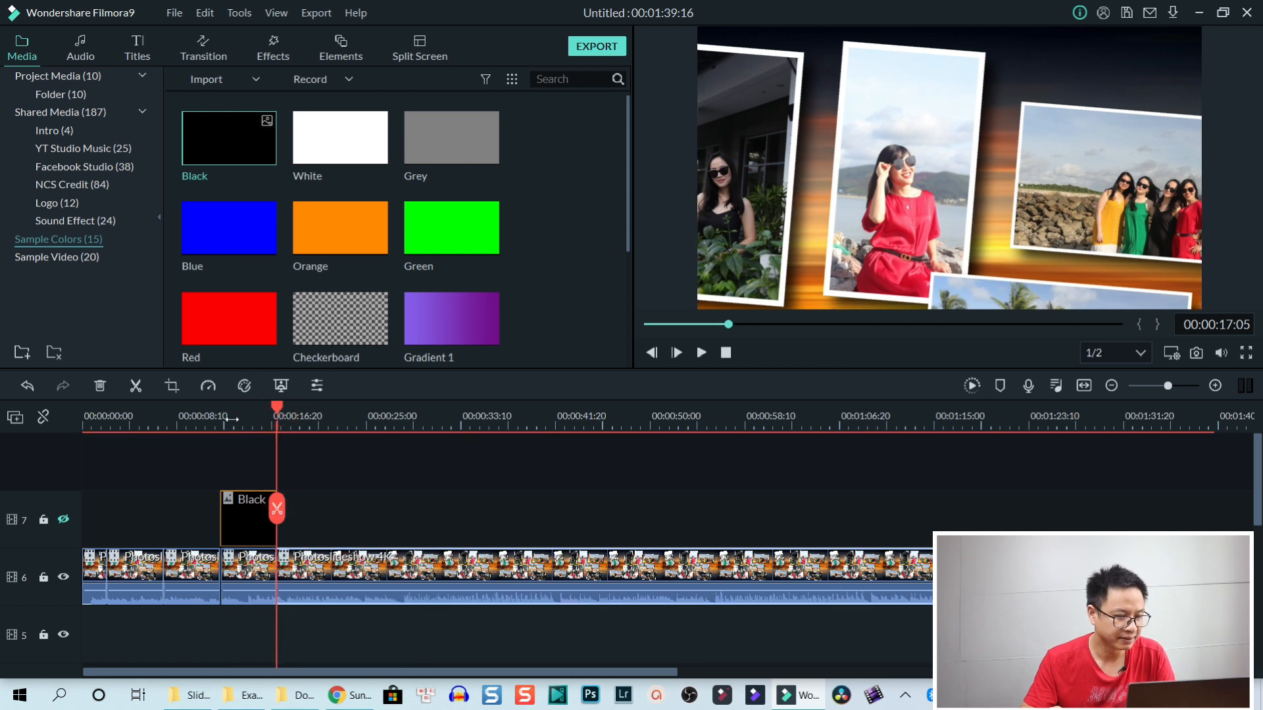
Set the fifth segment's Pan & Zoom to start in the collage's upper-right corner and end straight below, over the beach couple photo.
left_click(251, 582)
left_click(321, 574)
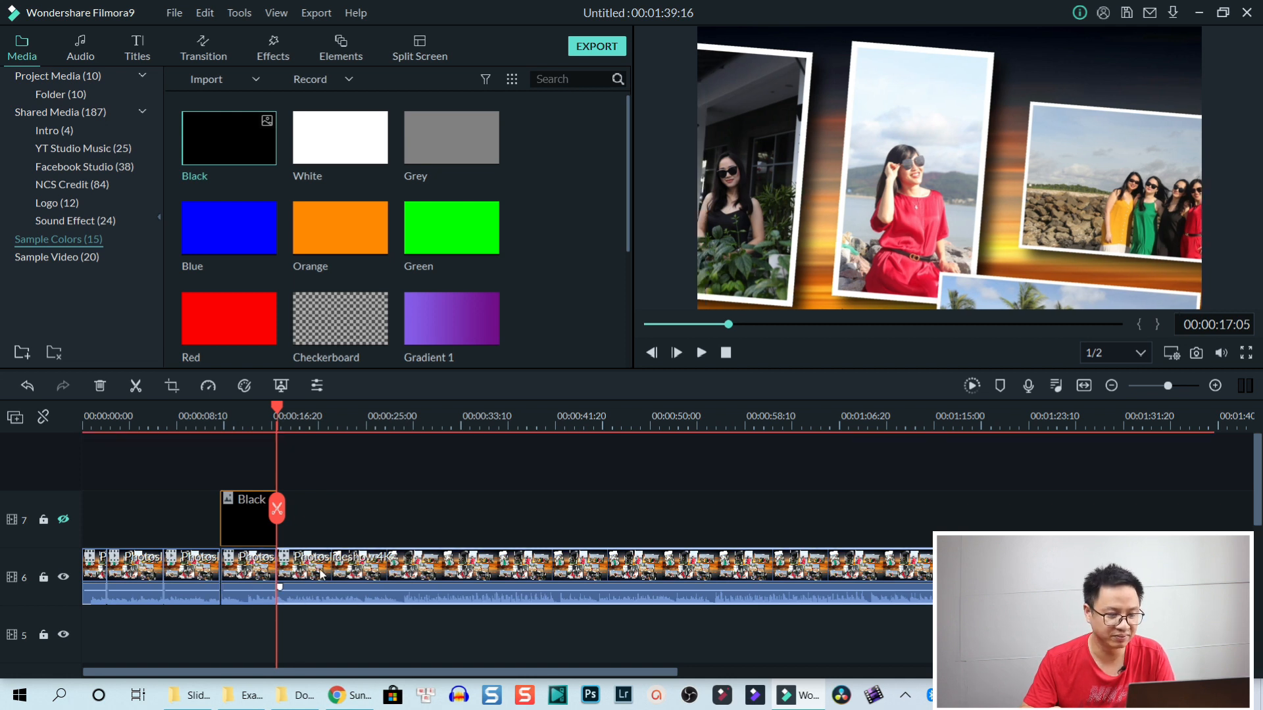
double_click(322, 574)
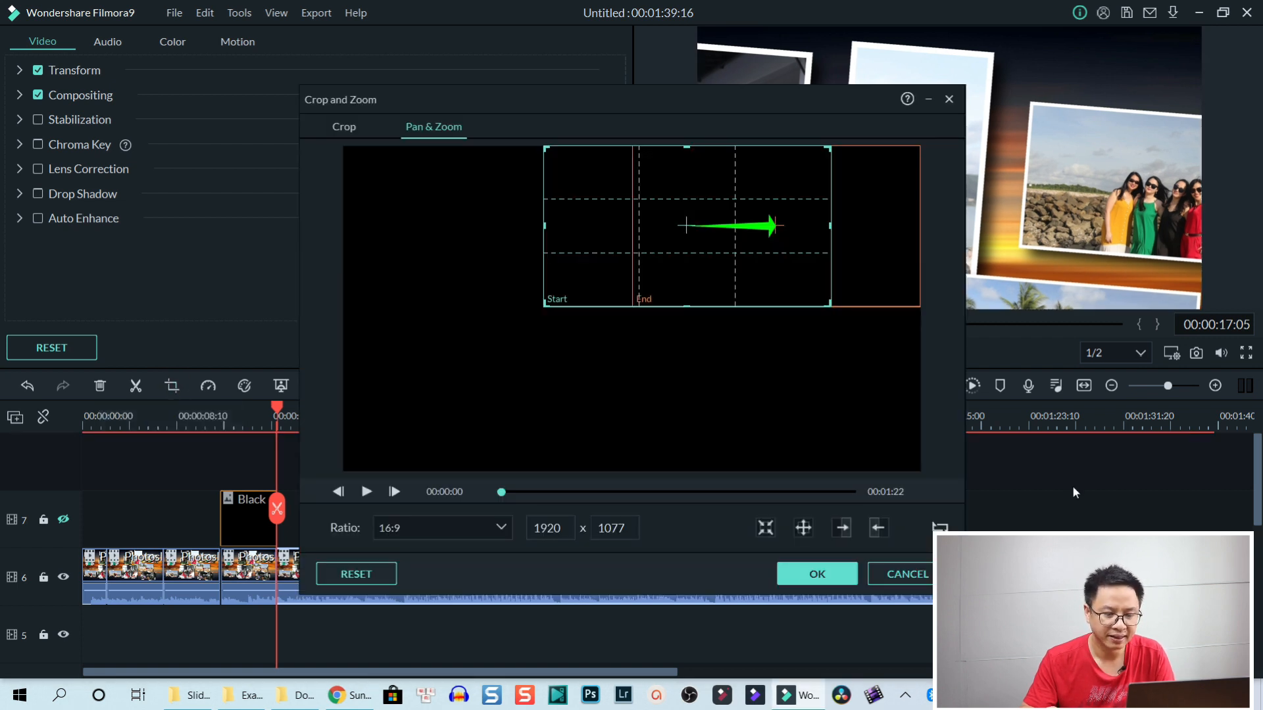
left_click(939, 526)
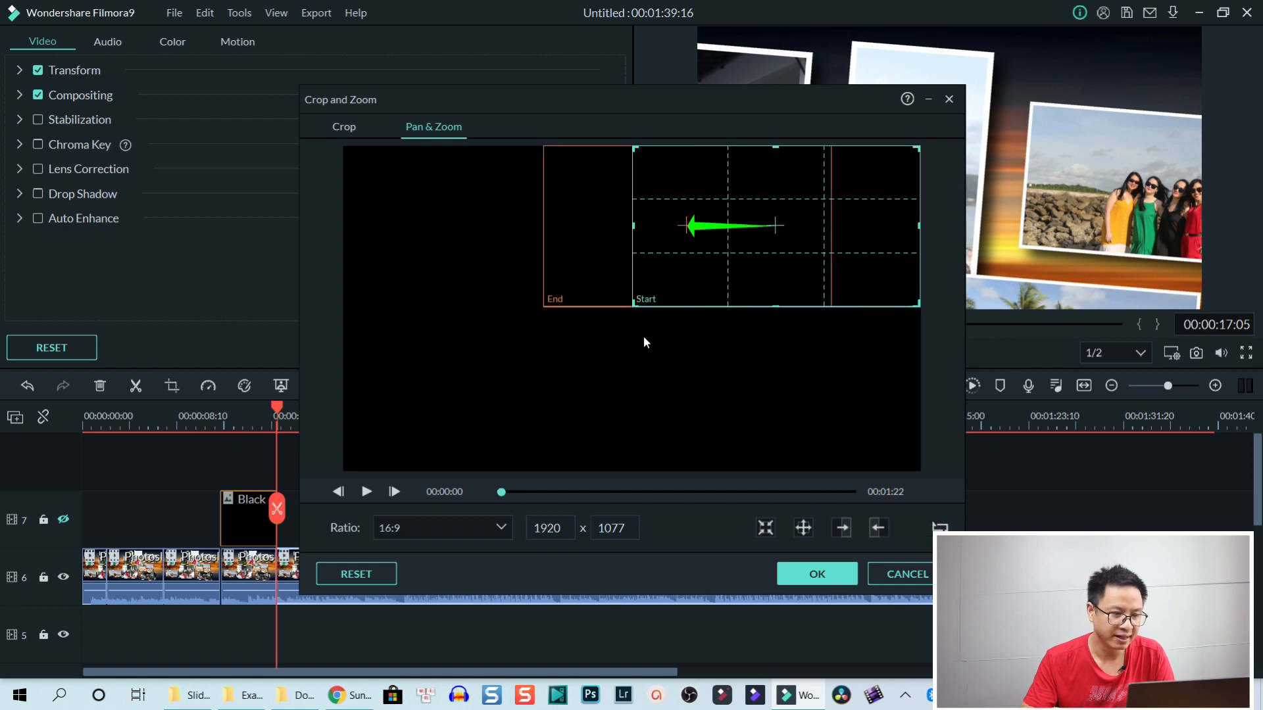
left_click(590, 288)
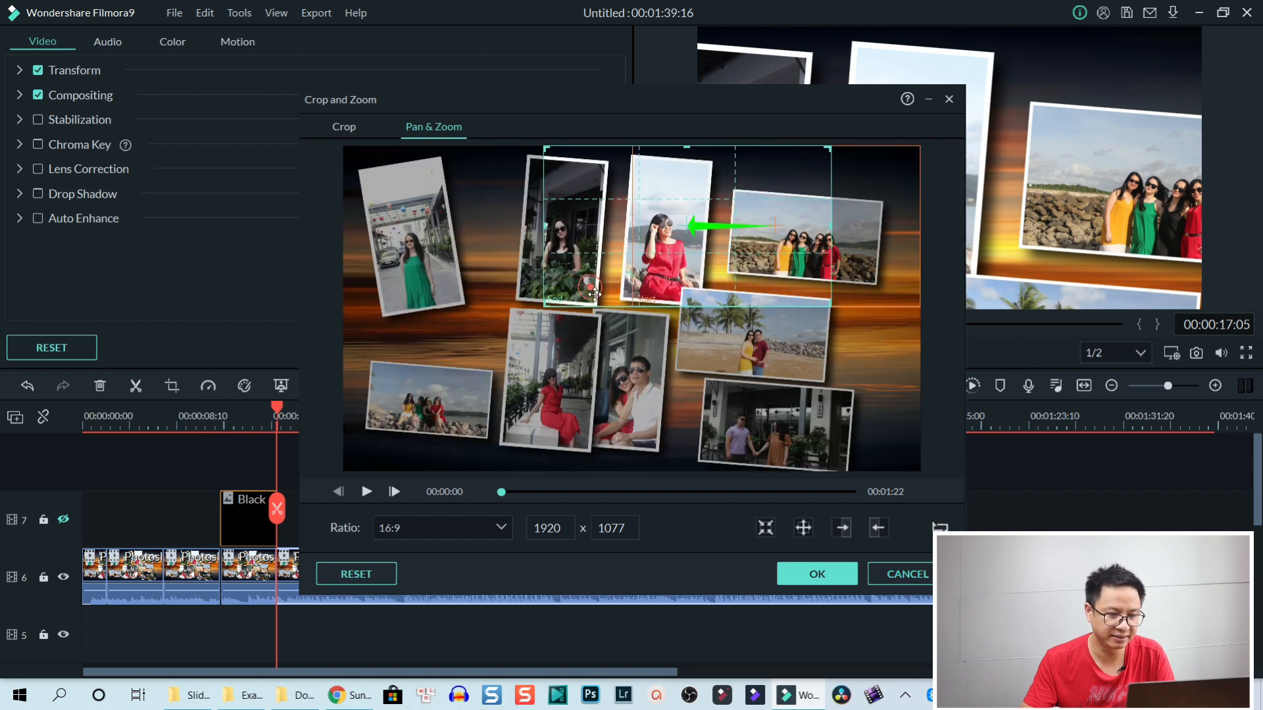
left_click_drag(590, 288, 679, 402)
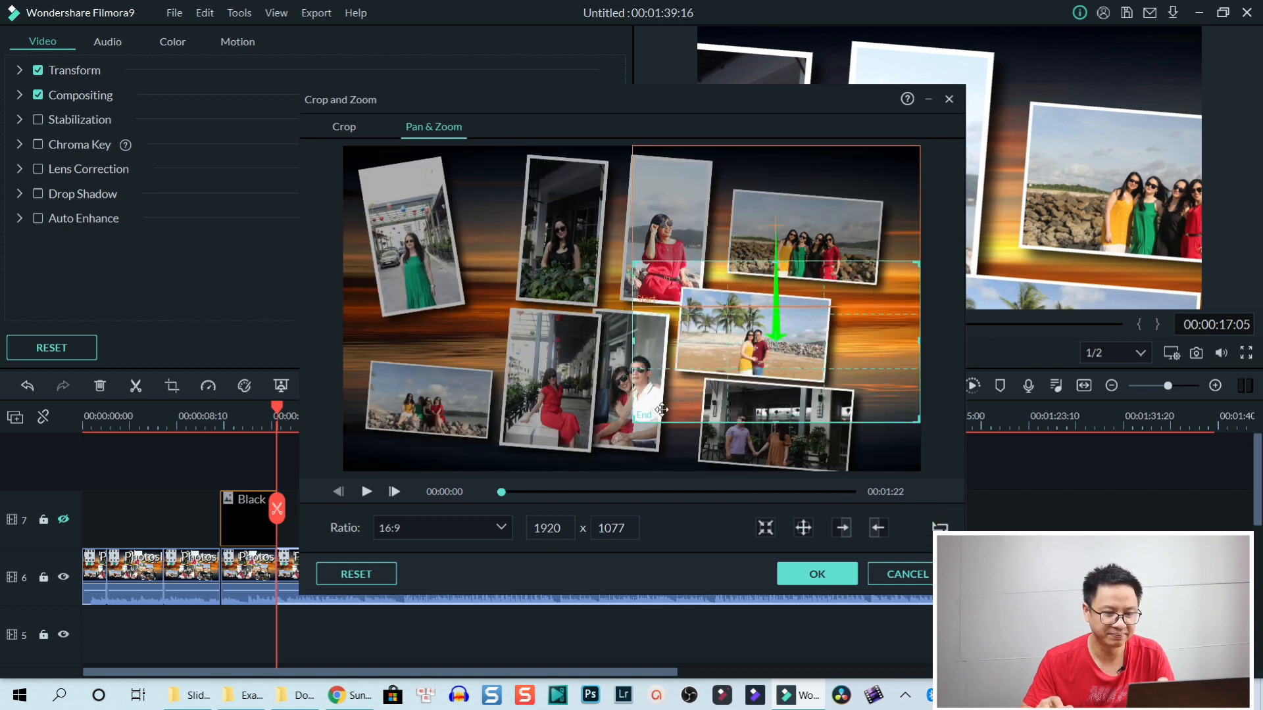
left_click(830, 582)
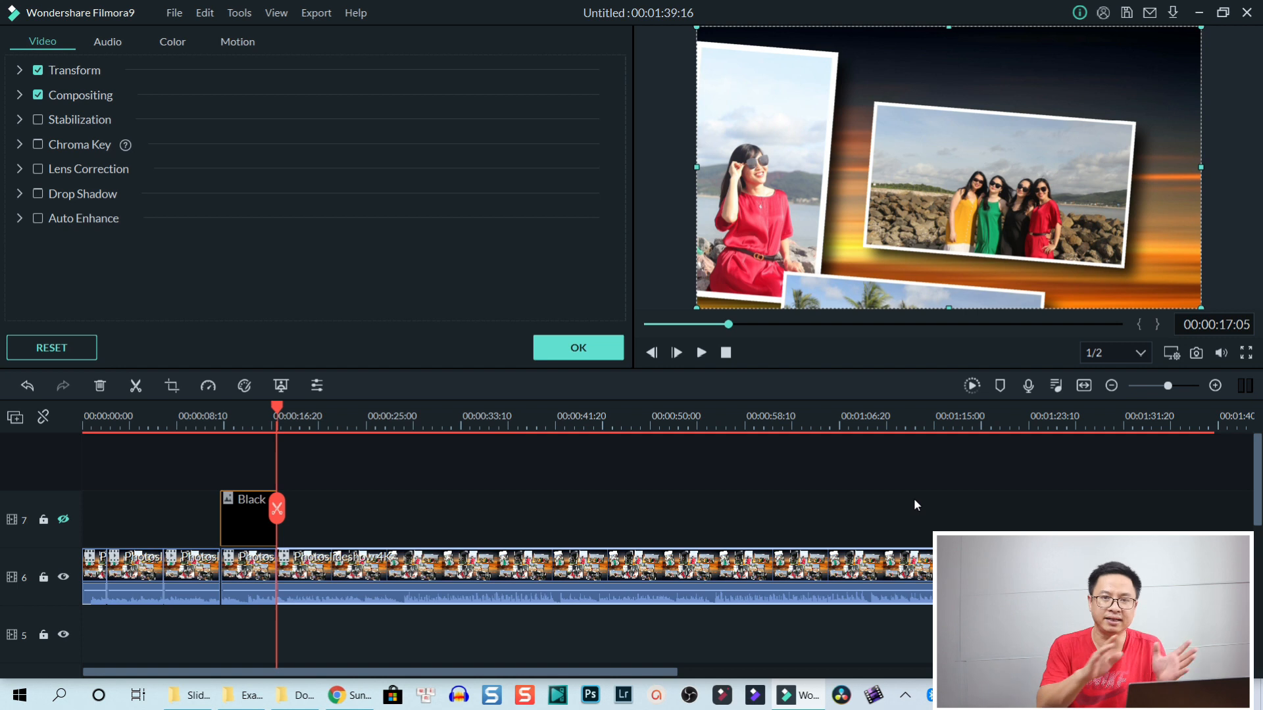
left_click(569, 348)
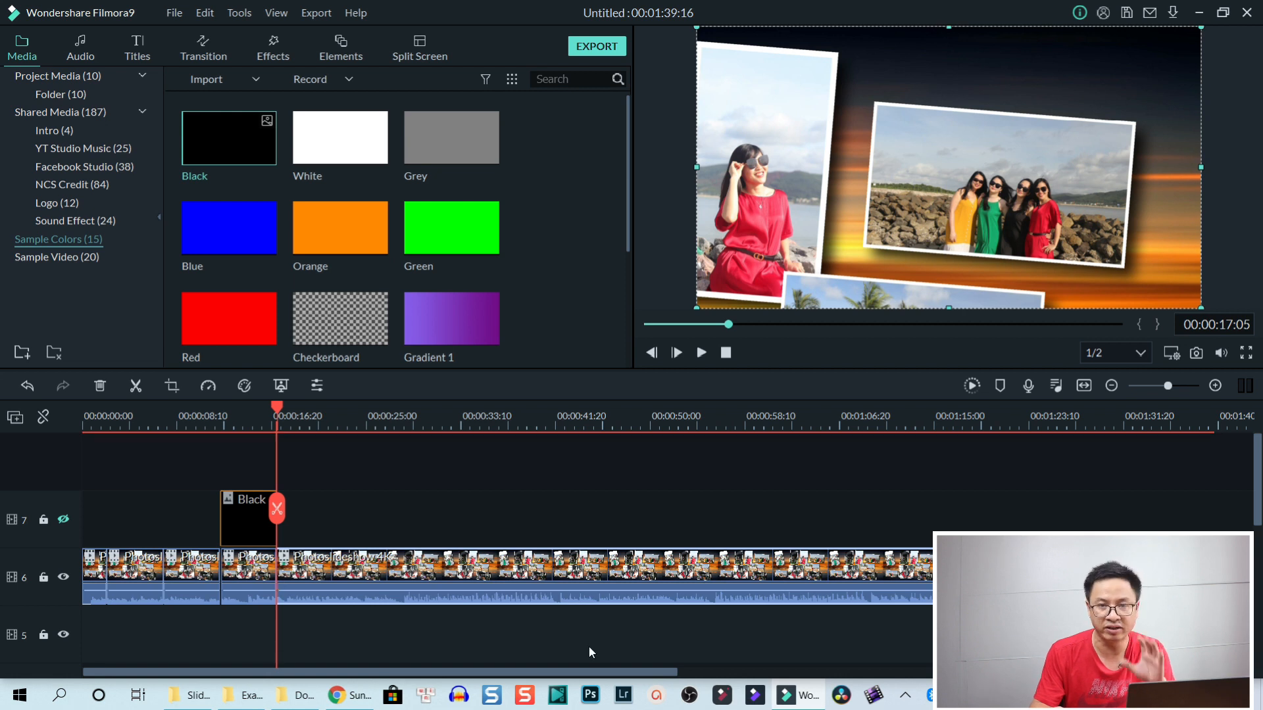
Move the black clip forward to end at 00:00:27:07, split the Photoslideshow 4K clip there and delete the remaining part.
left_click(341, 413)
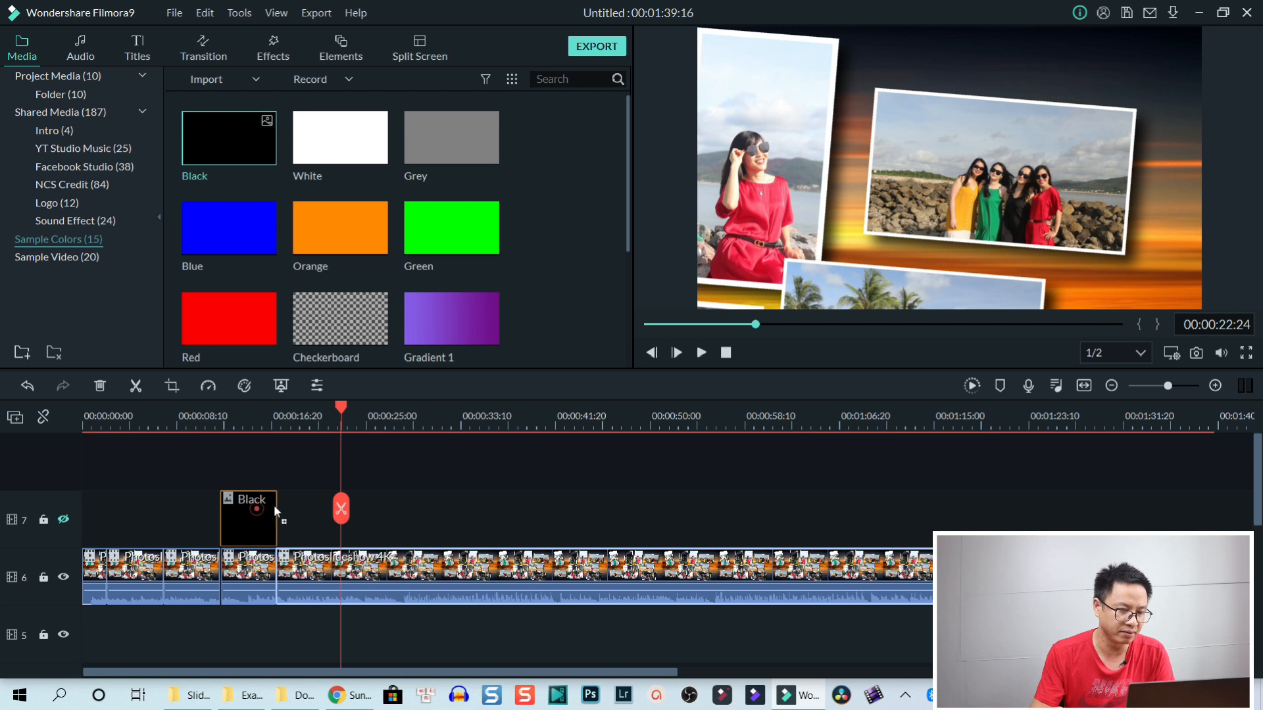
left_click_drag(273, 504, 361, 521)
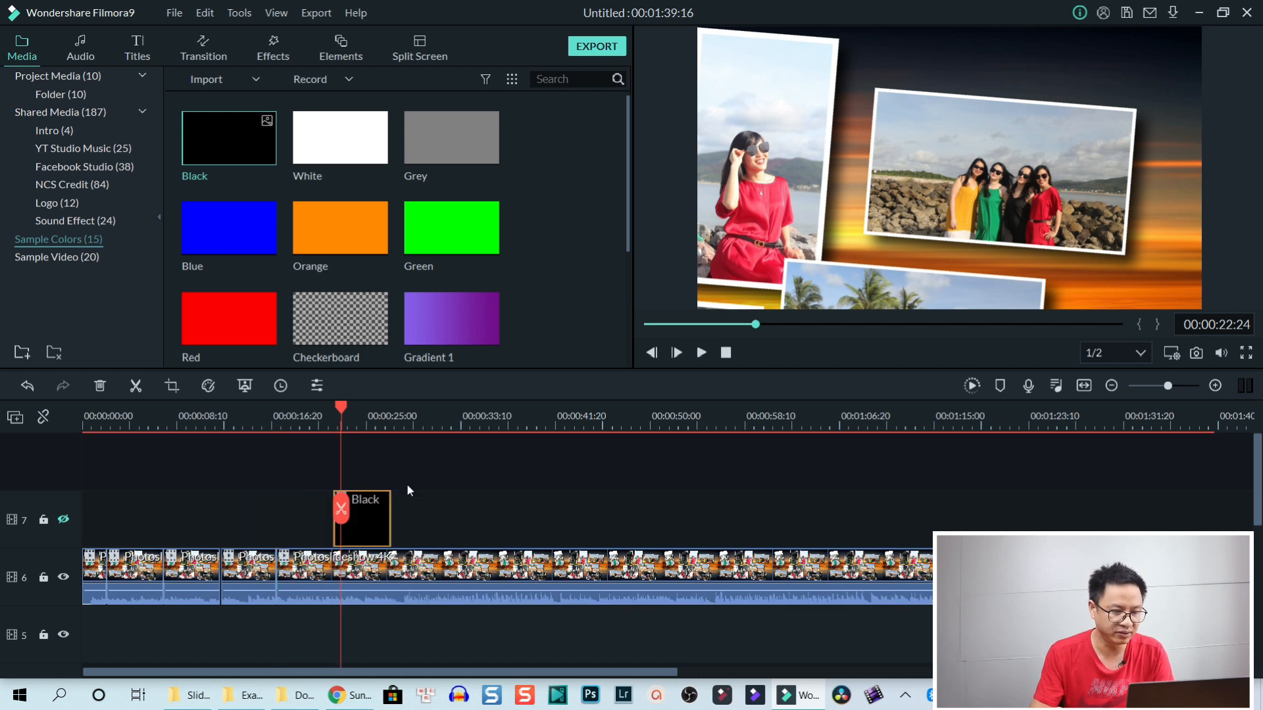
left_click(390, 418)
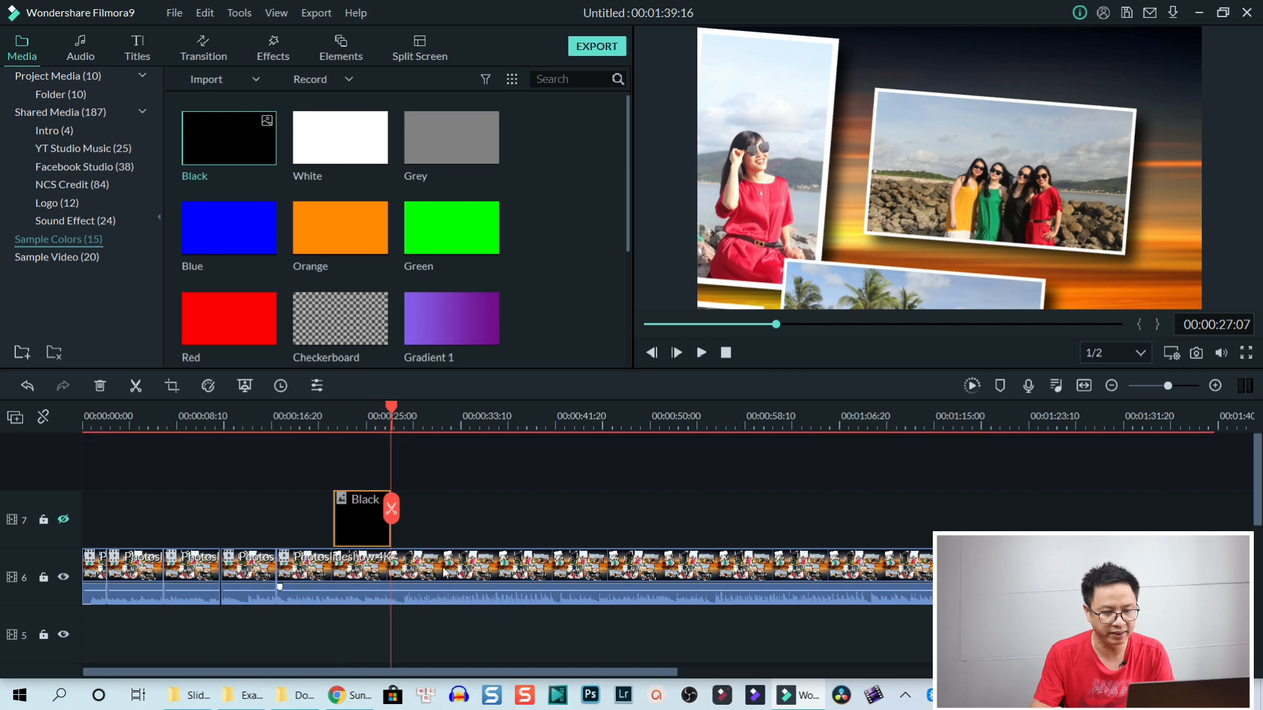
left_click(392, 511)
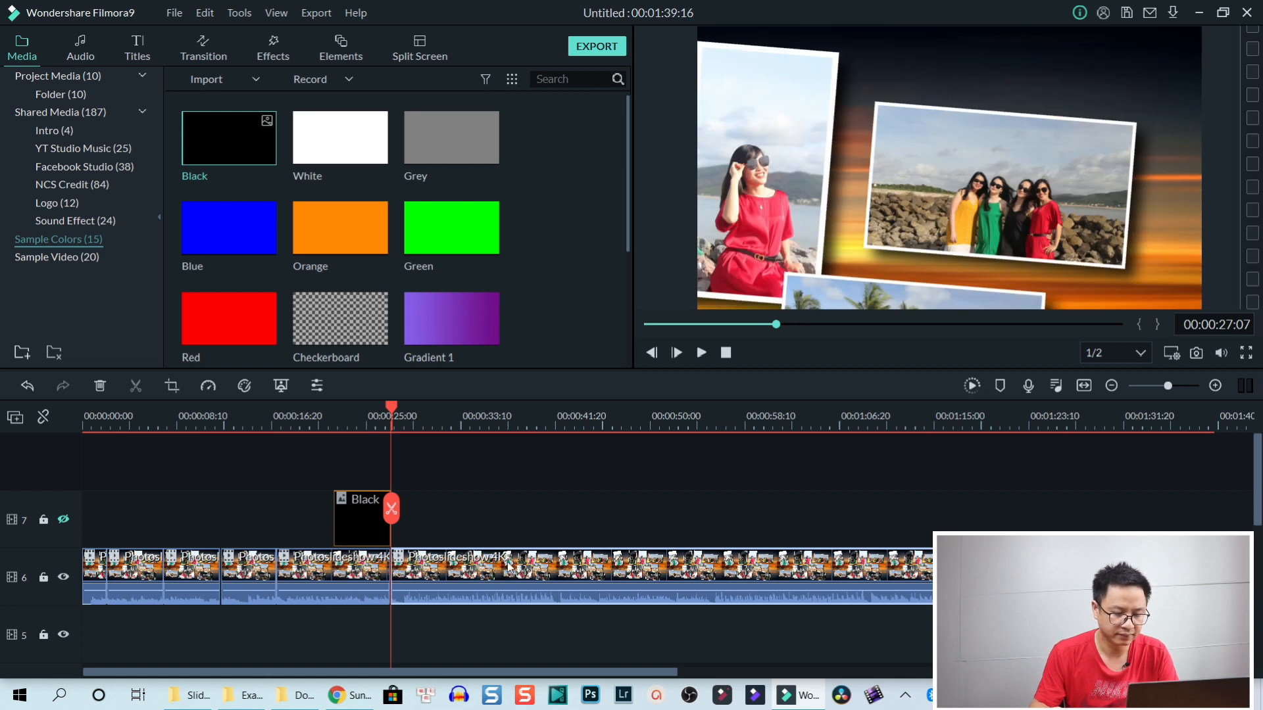
key("Delete")
Set the last segment's Pan & Zoom to start over the beach couple photo and end on the whole collage at 3840 x 2160.
left_click(346, 576)
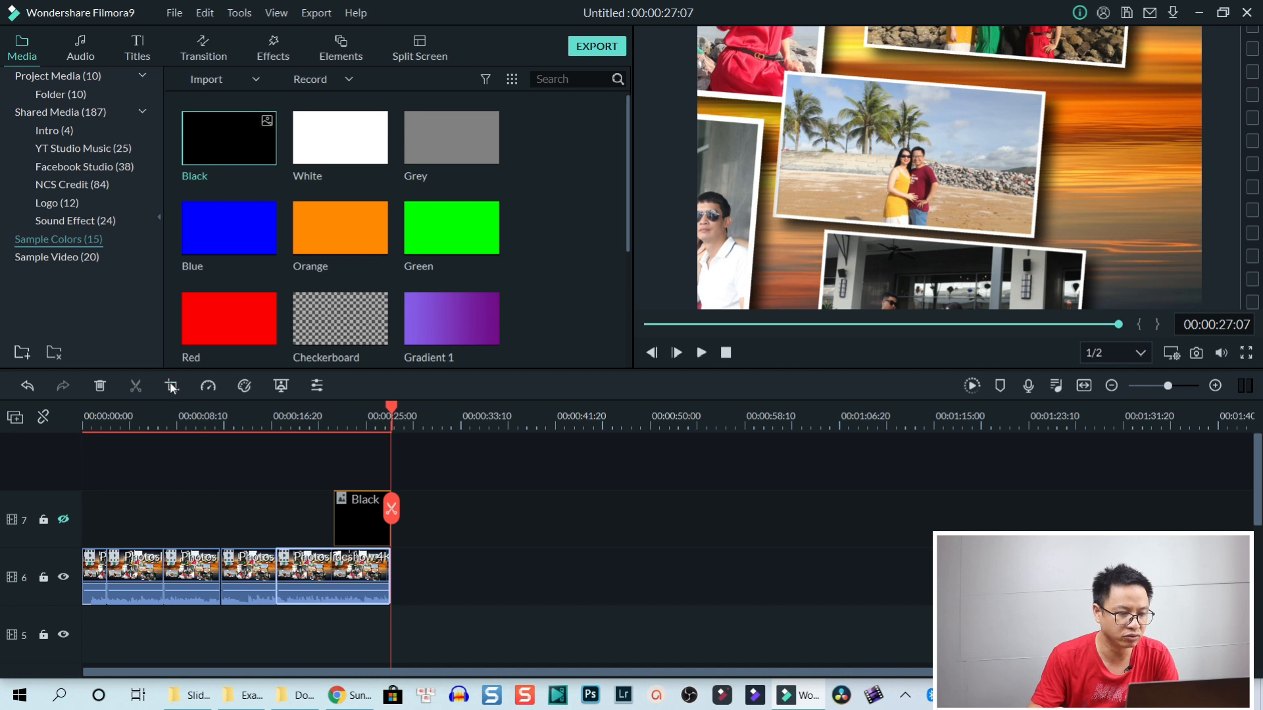
key("alt+c")
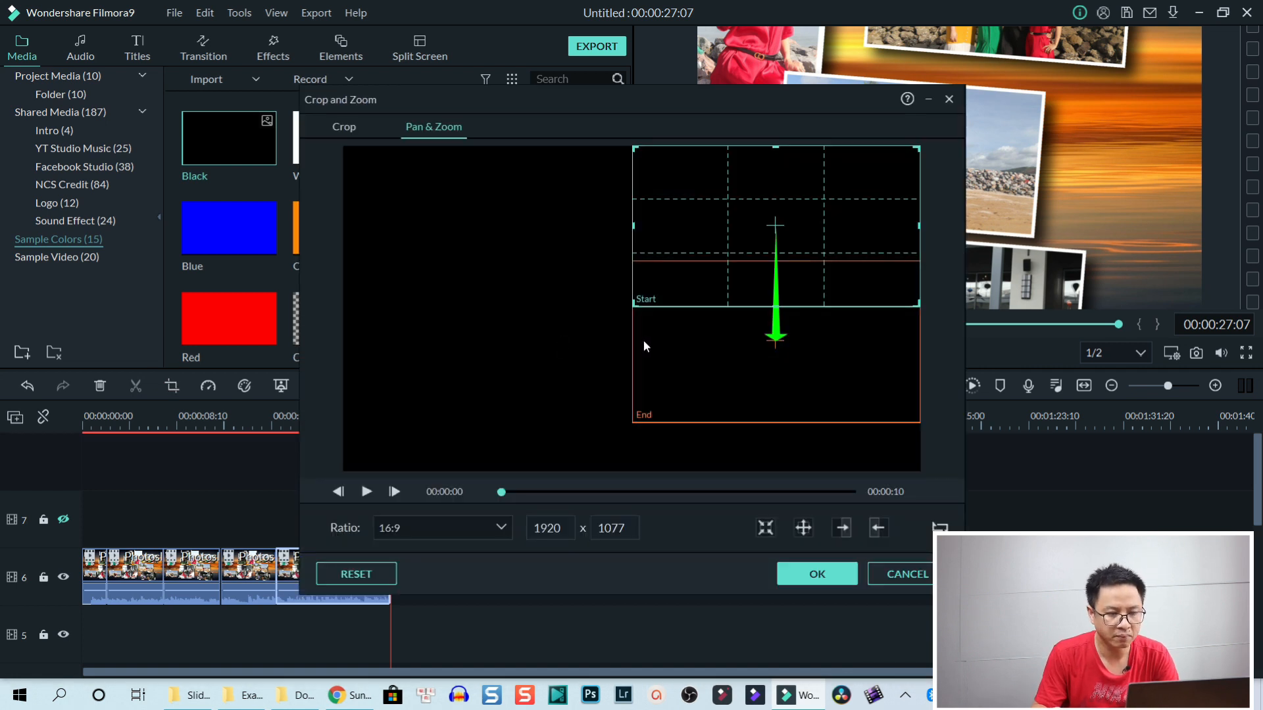
left_click(685, 380)
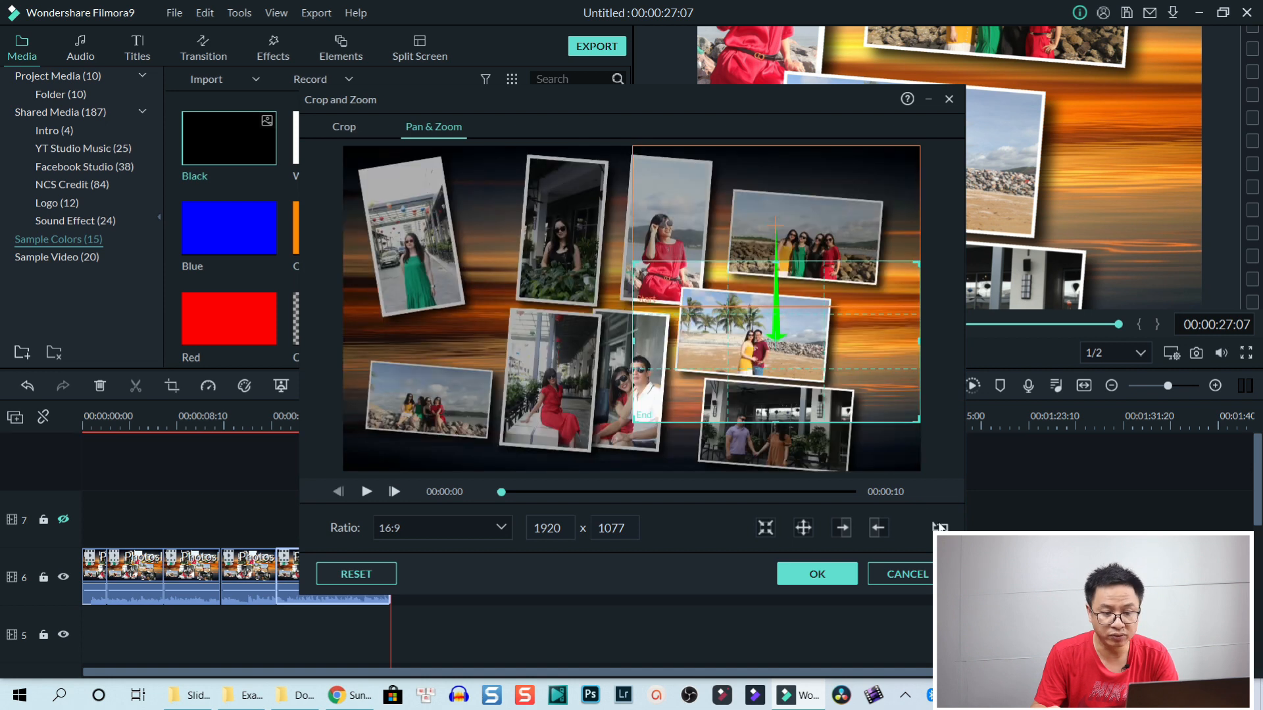
left_click(939, 527)
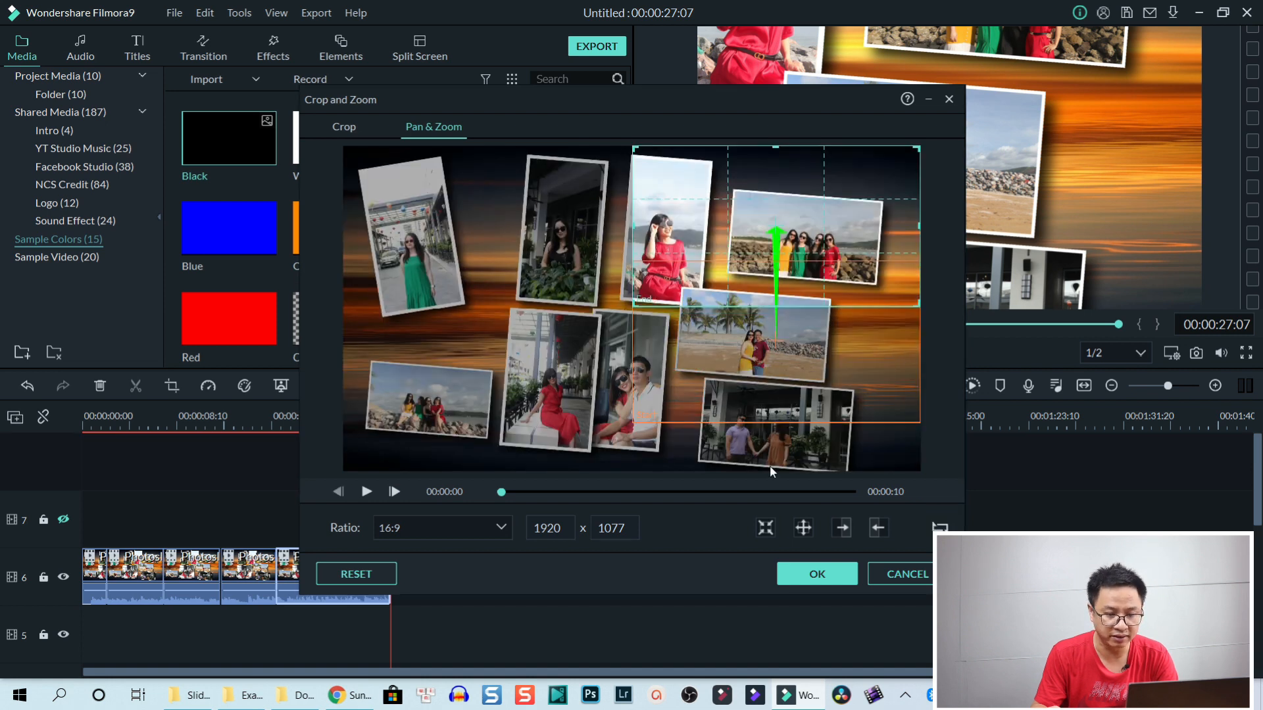
left_click(670, 391)
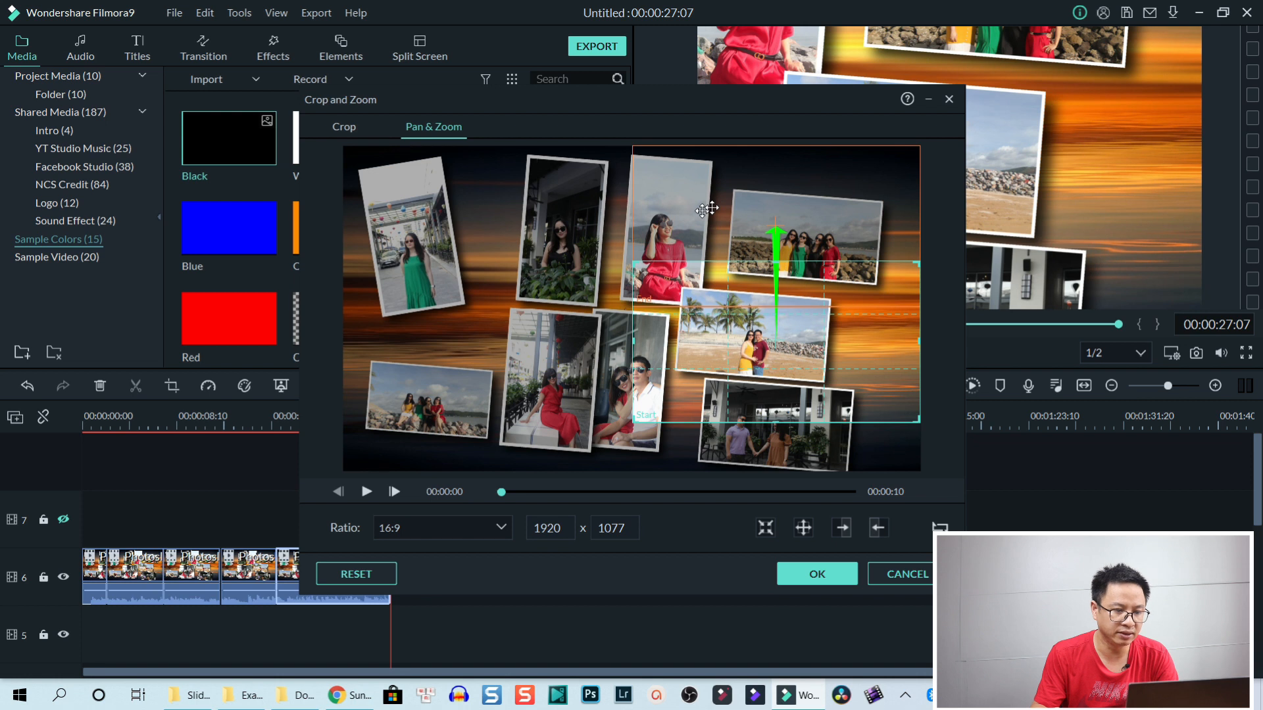
left_click_drag(706, 209, 595, 283)
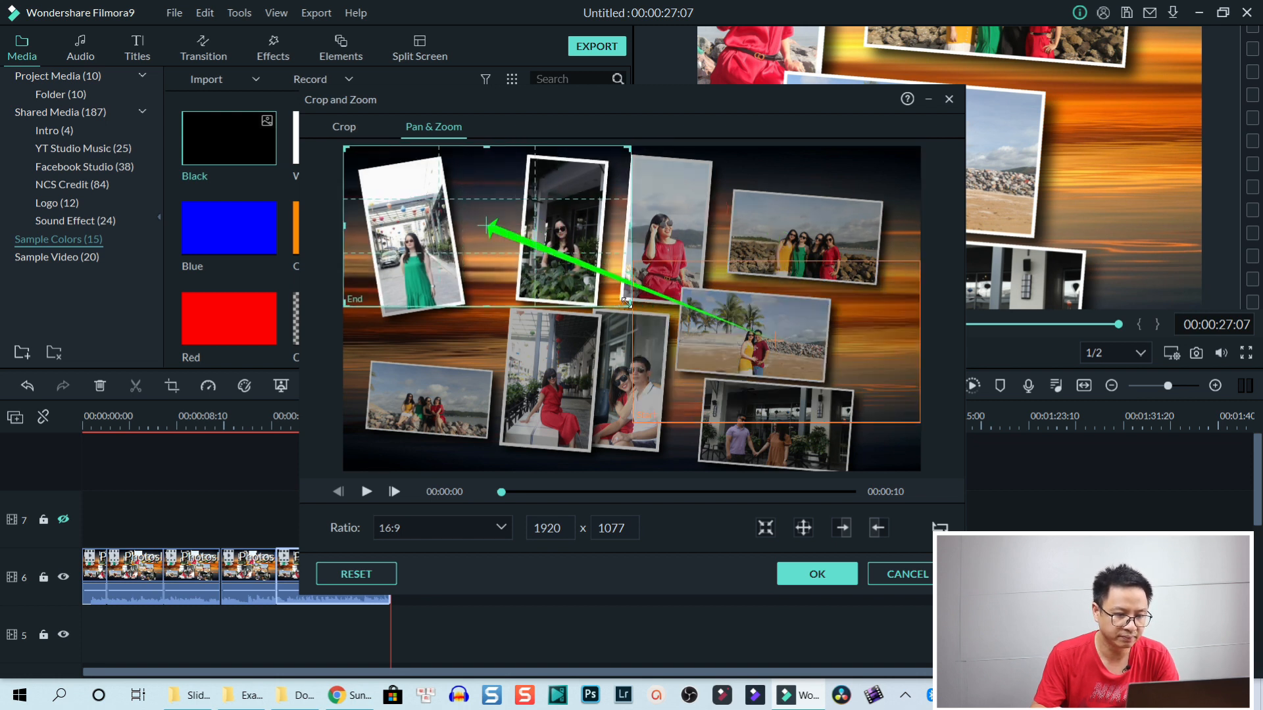
left_click_drag(858, 416, 930, 483)
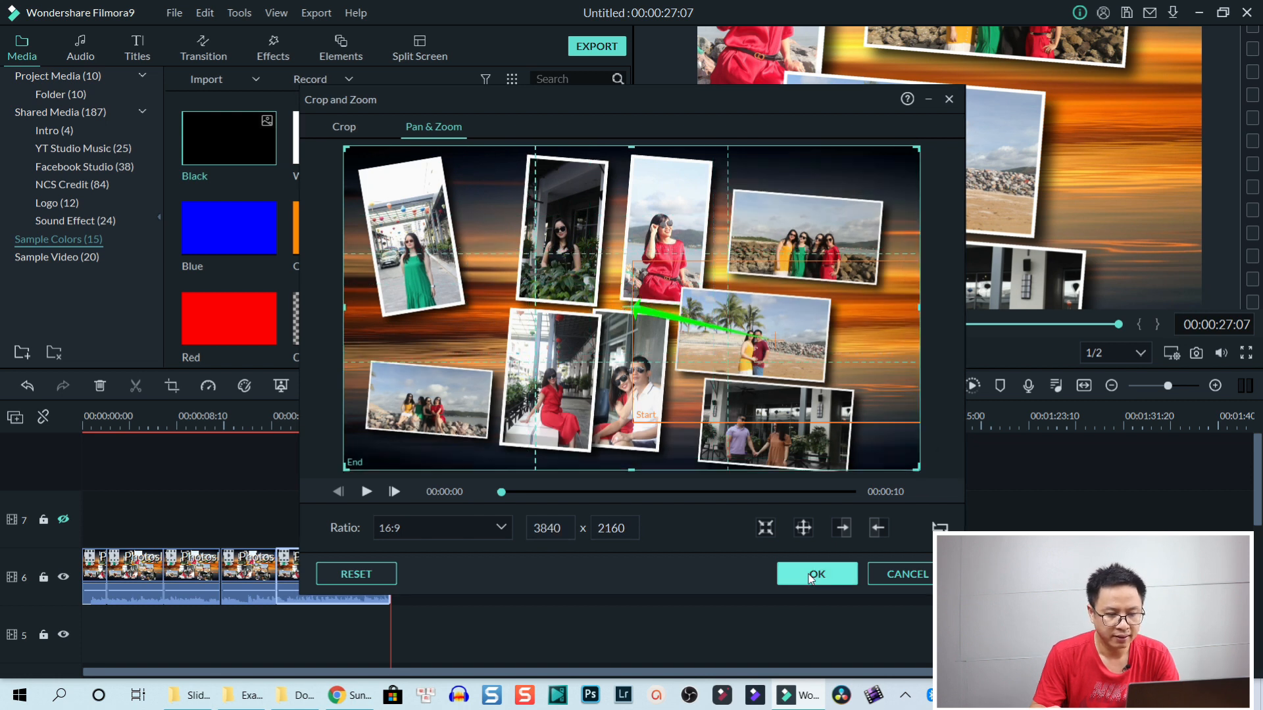
left_click(810, 576)
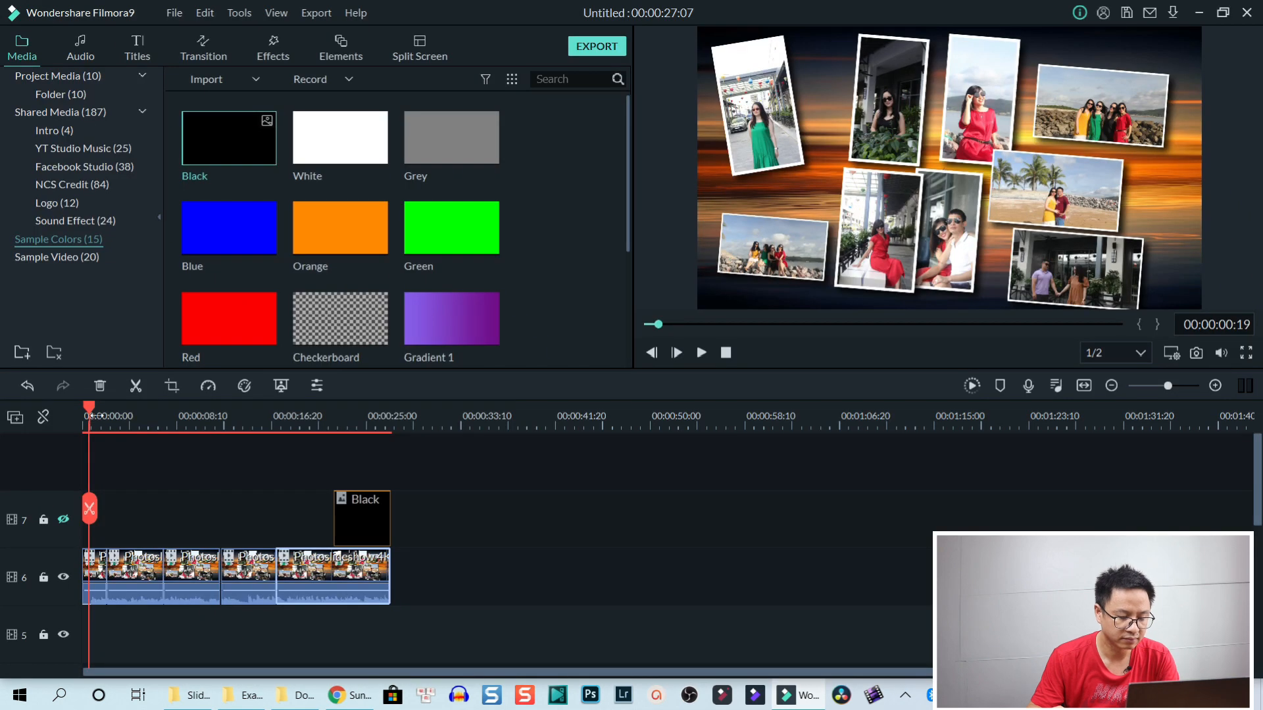
Preview the slideshow in full screen from the beginning, pause it partway and return to the editor.
left_click(90, 403)
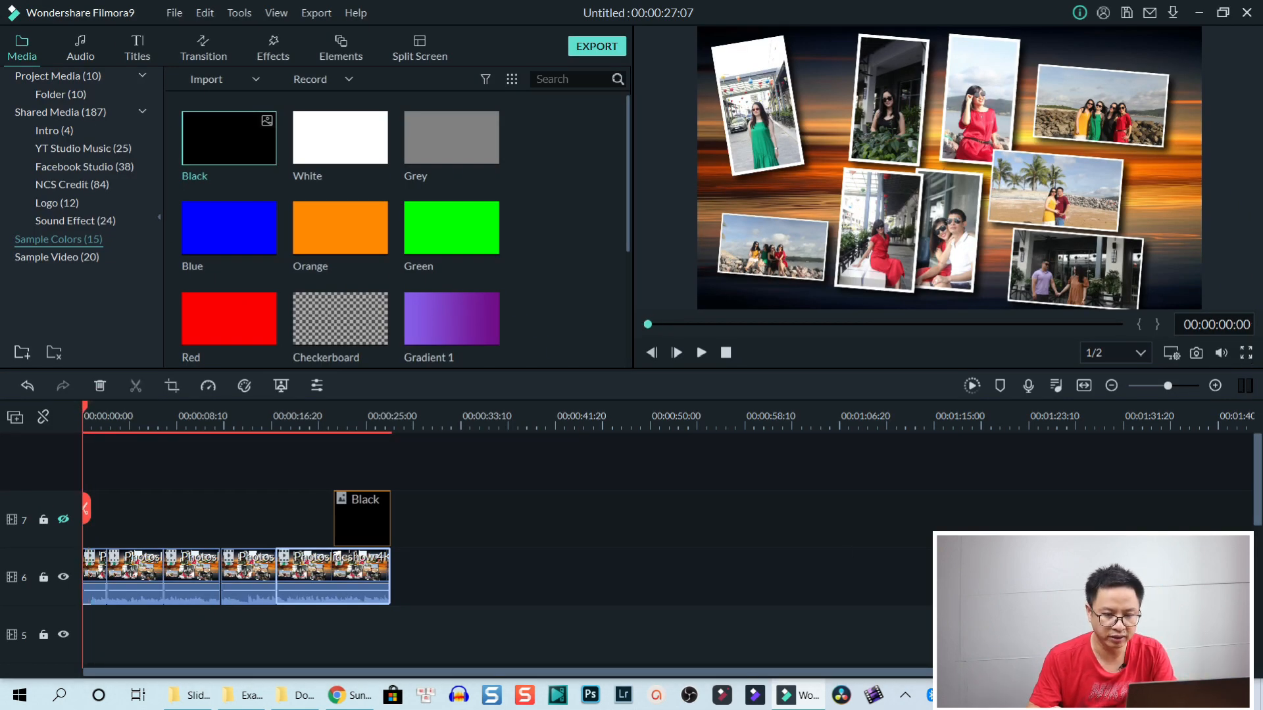
left_click(1245, 354)
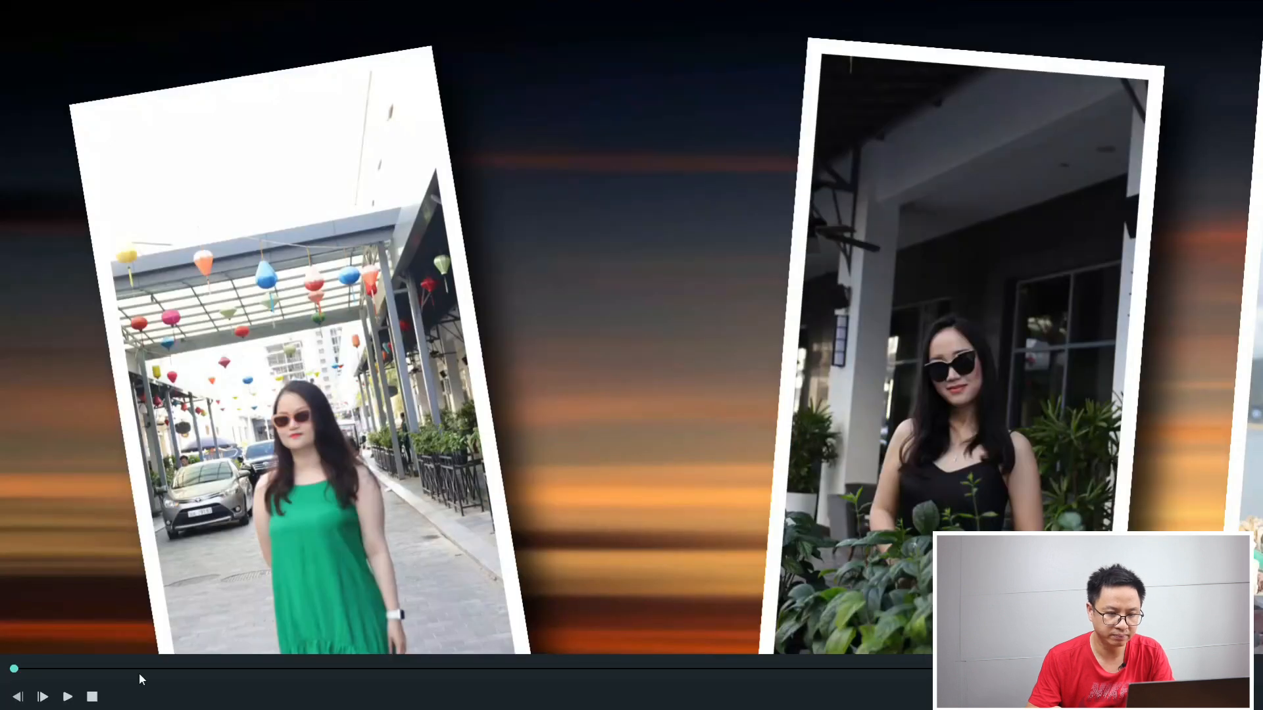
left_click(67, 697)
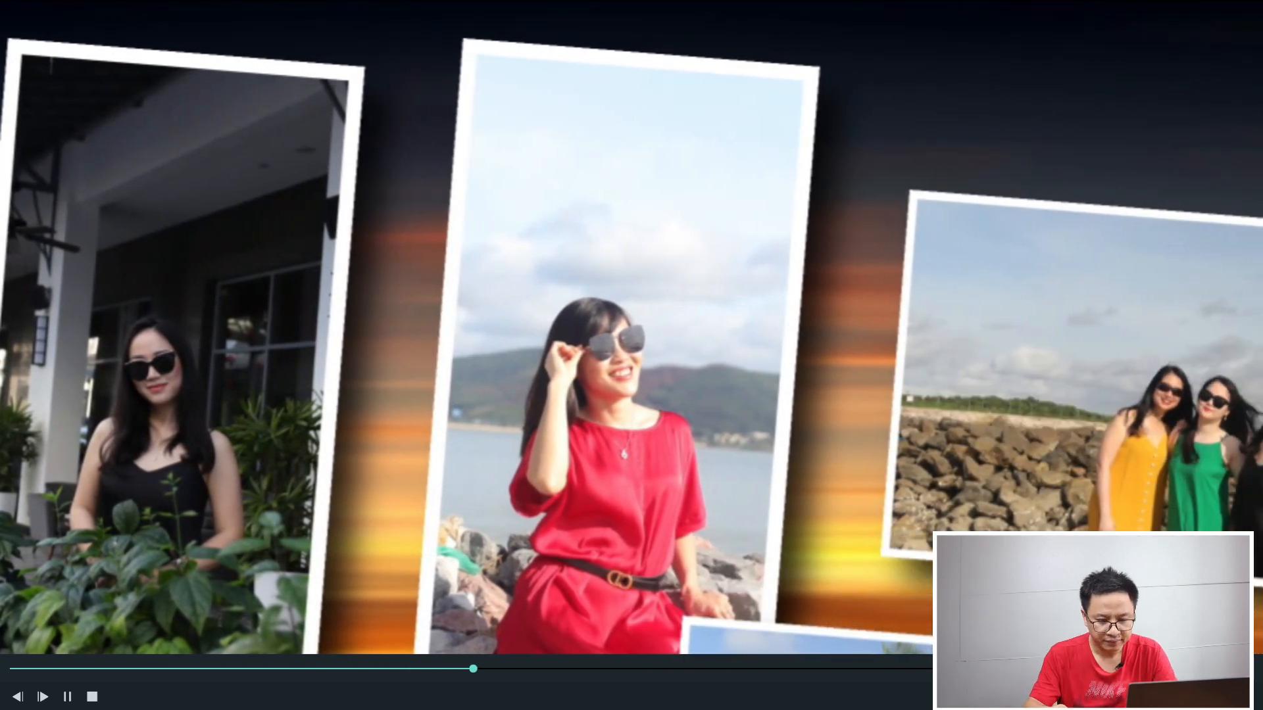
key("space")
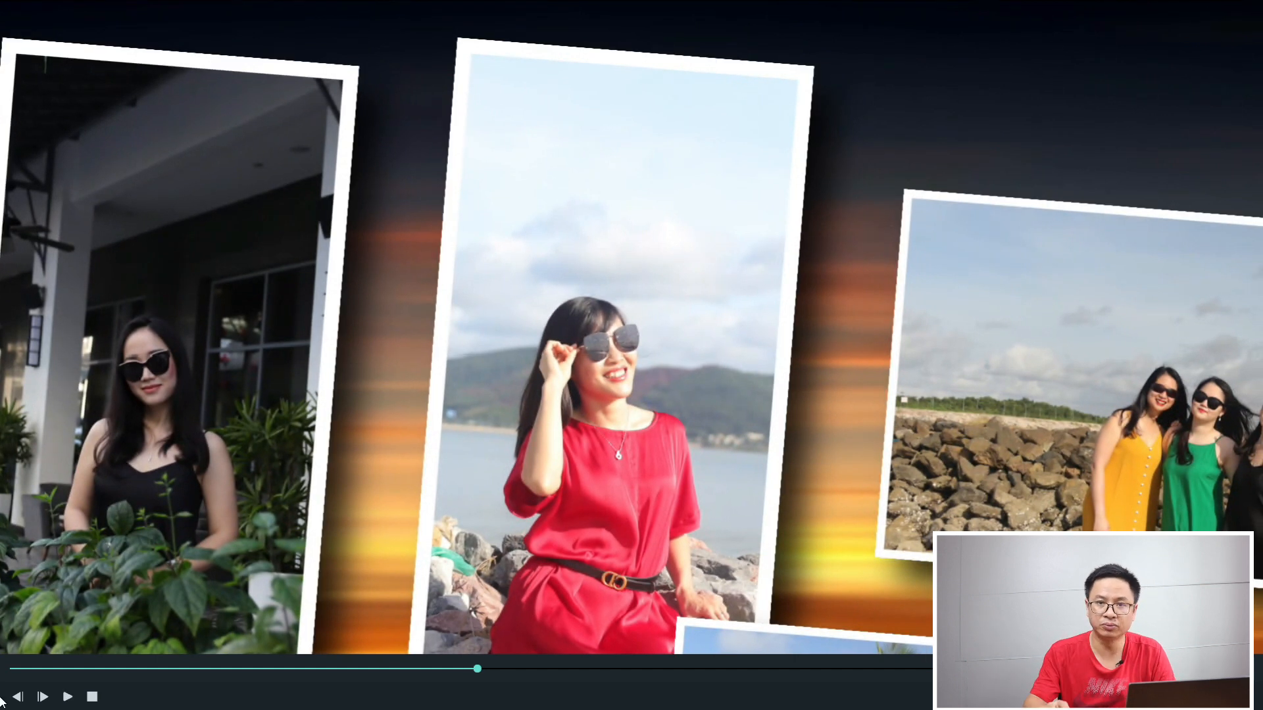
left_click(1250, 700)
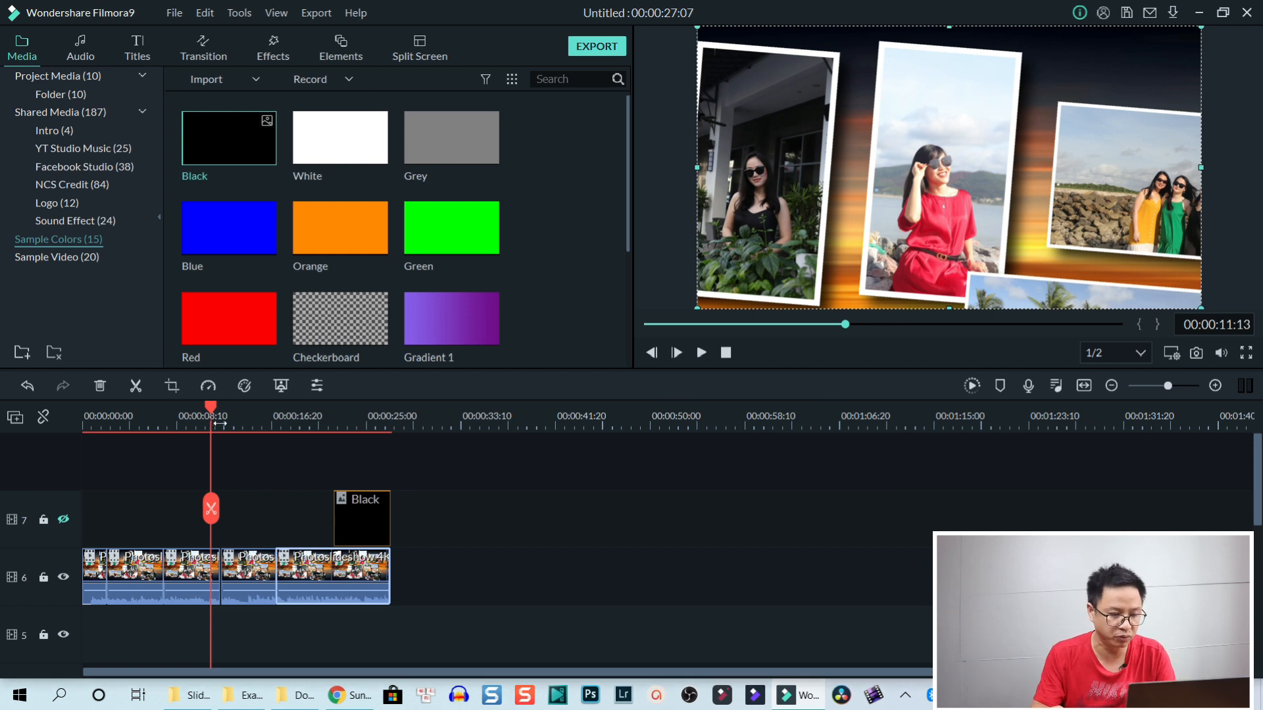
Fit the whole project in the timeline and split the second Photoslideshow 4K segment at 00:00:06:11.
left_click_drag(225, 416, 508, 418)
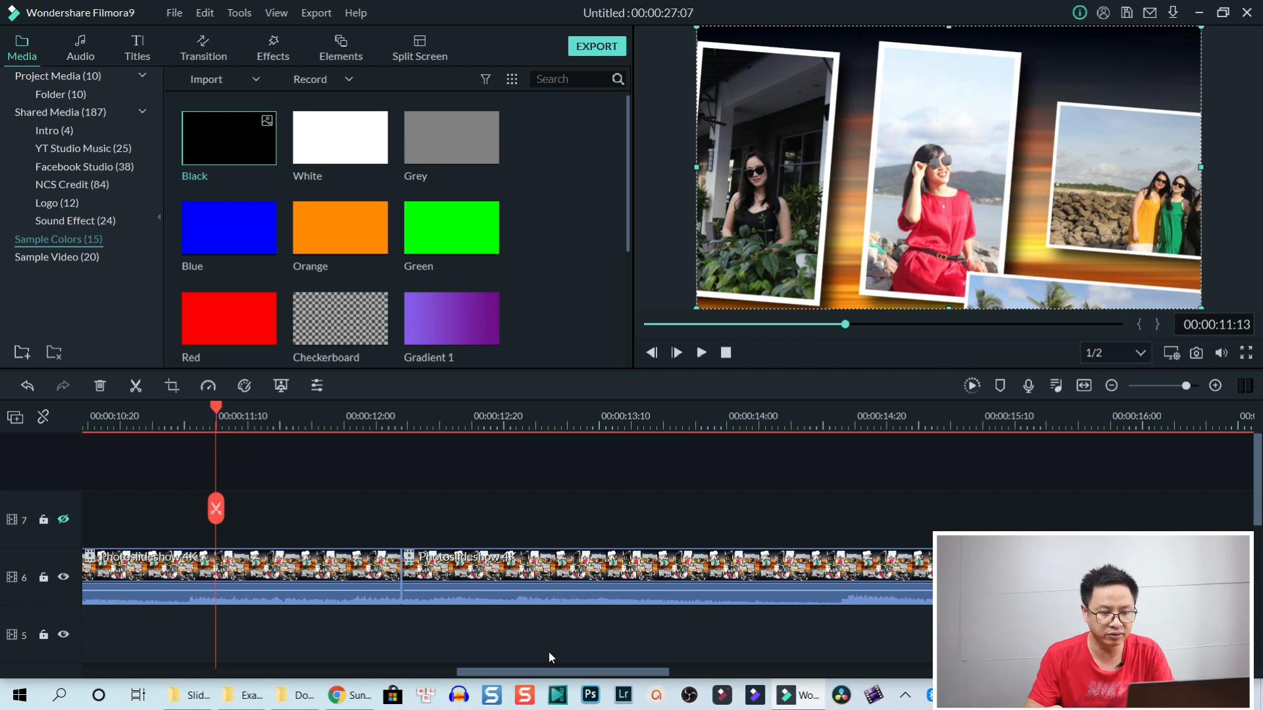
left_click_drag(548, 668, 316, 669)
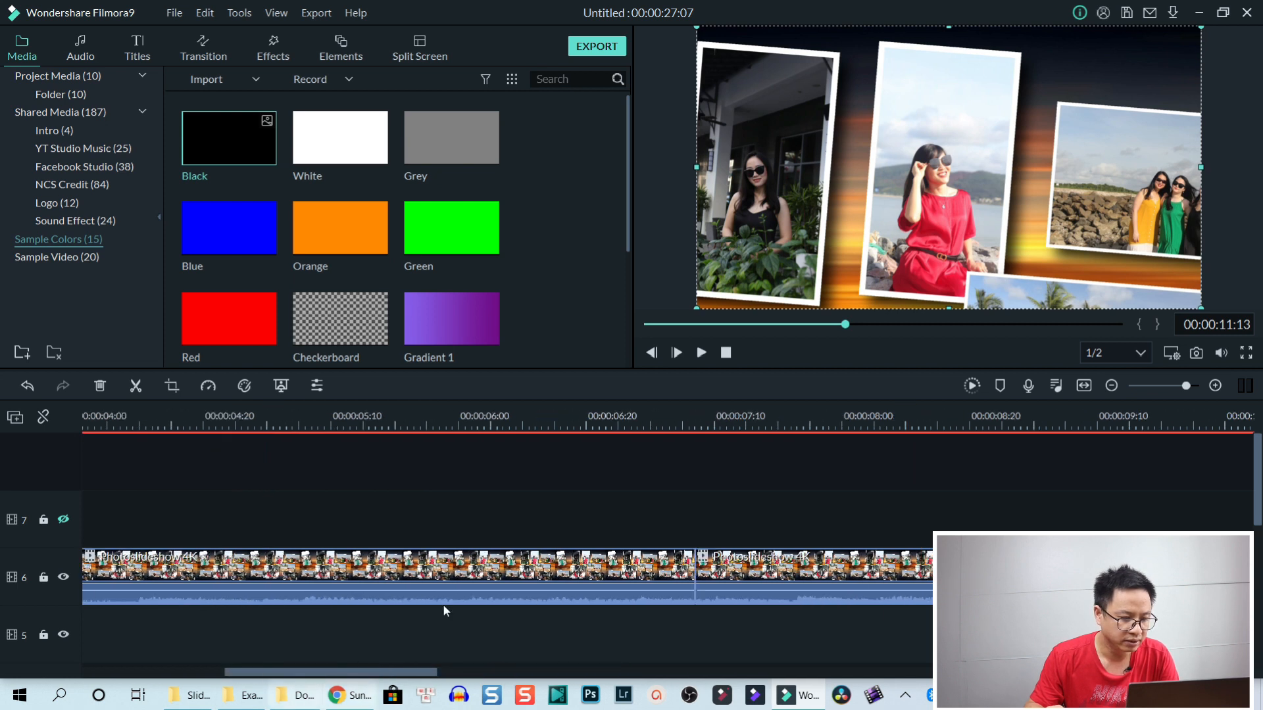
left_click(1083, 385)
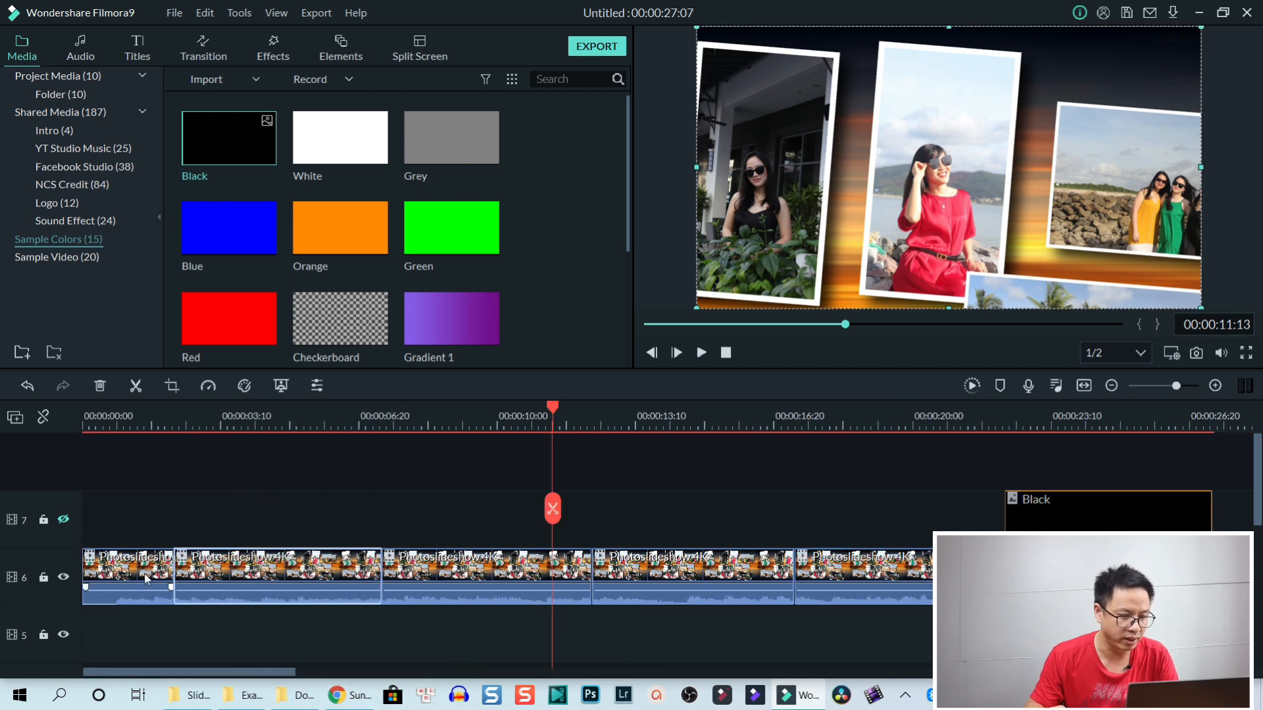
left_click(147, 553)
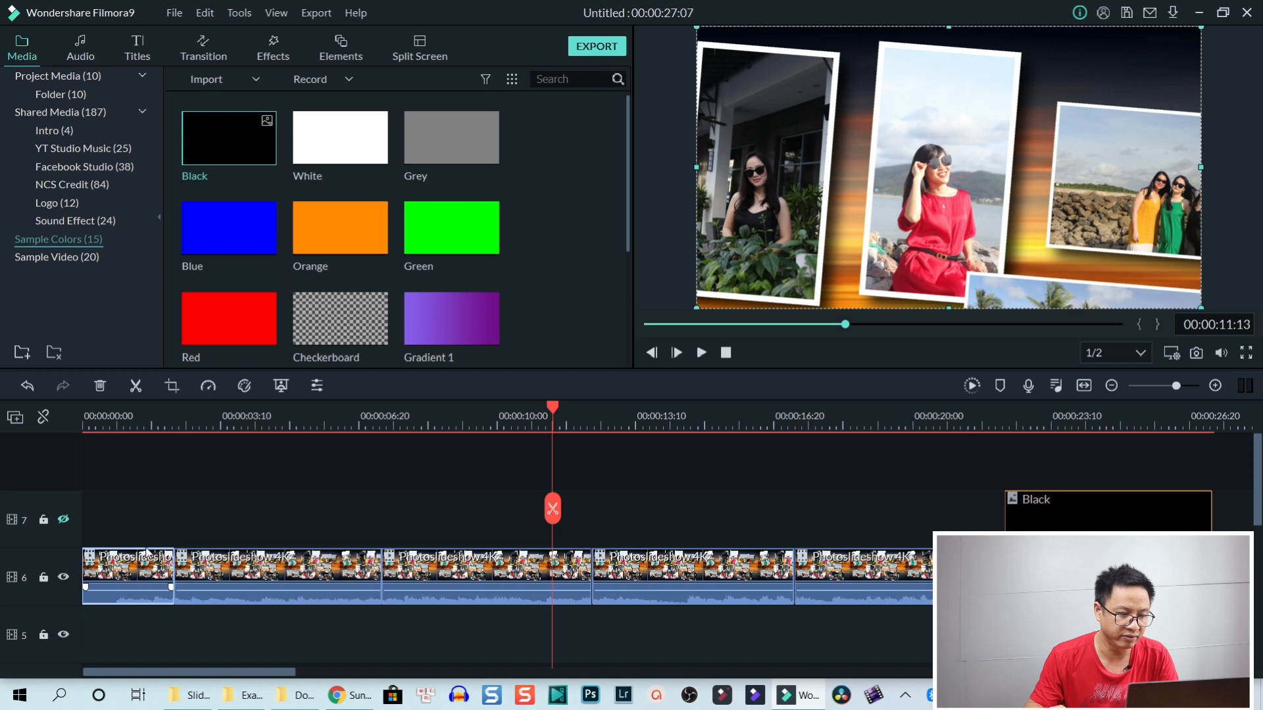
left_click(230, 567)
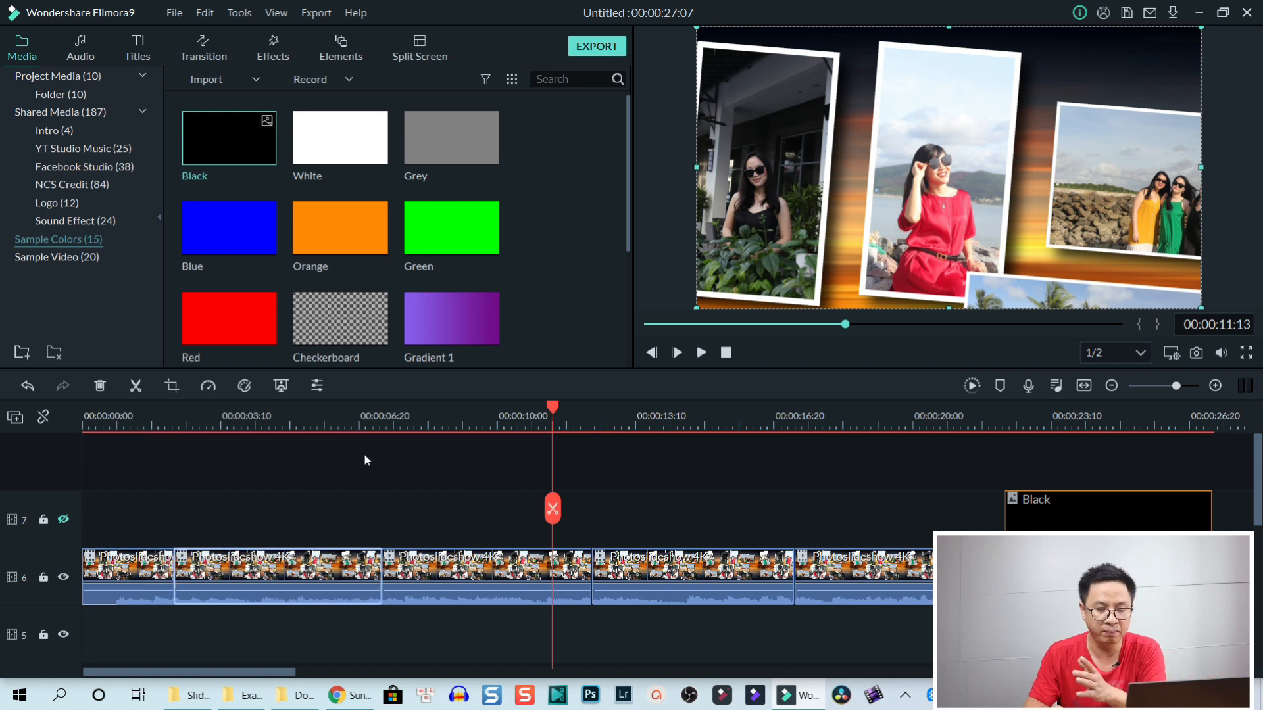
left_click(346, 428)
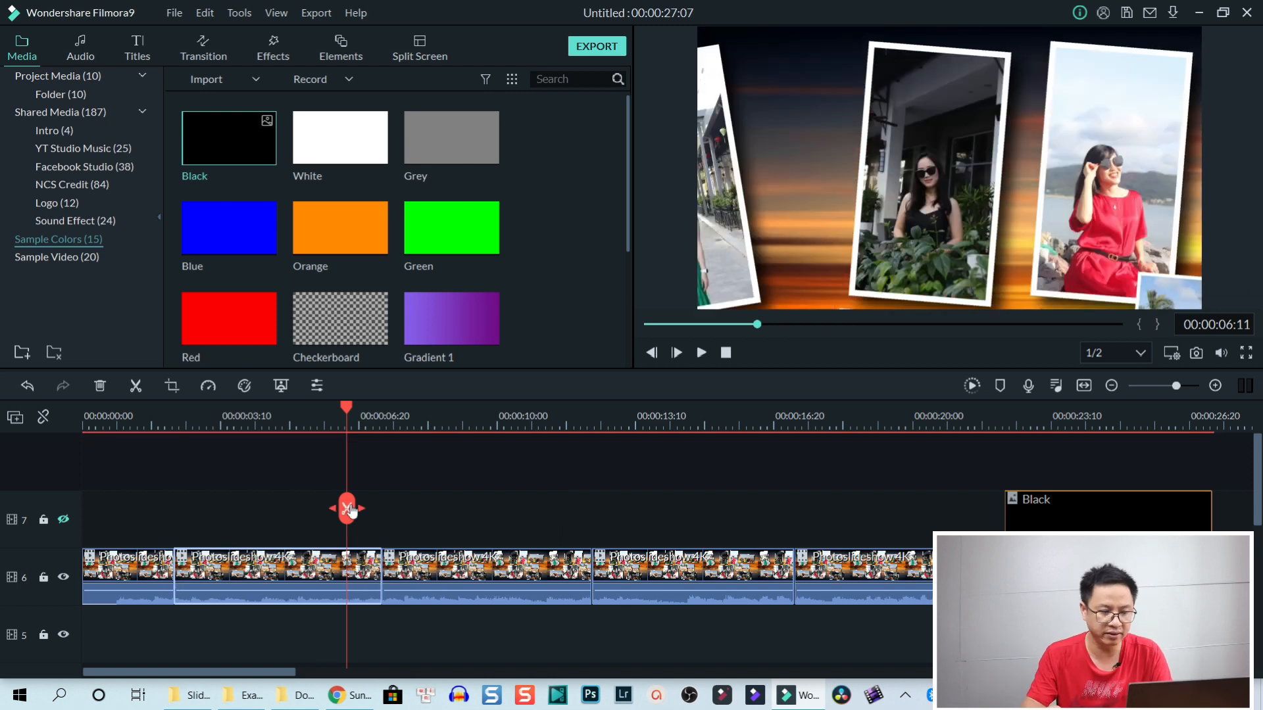
left_click(348, 508)
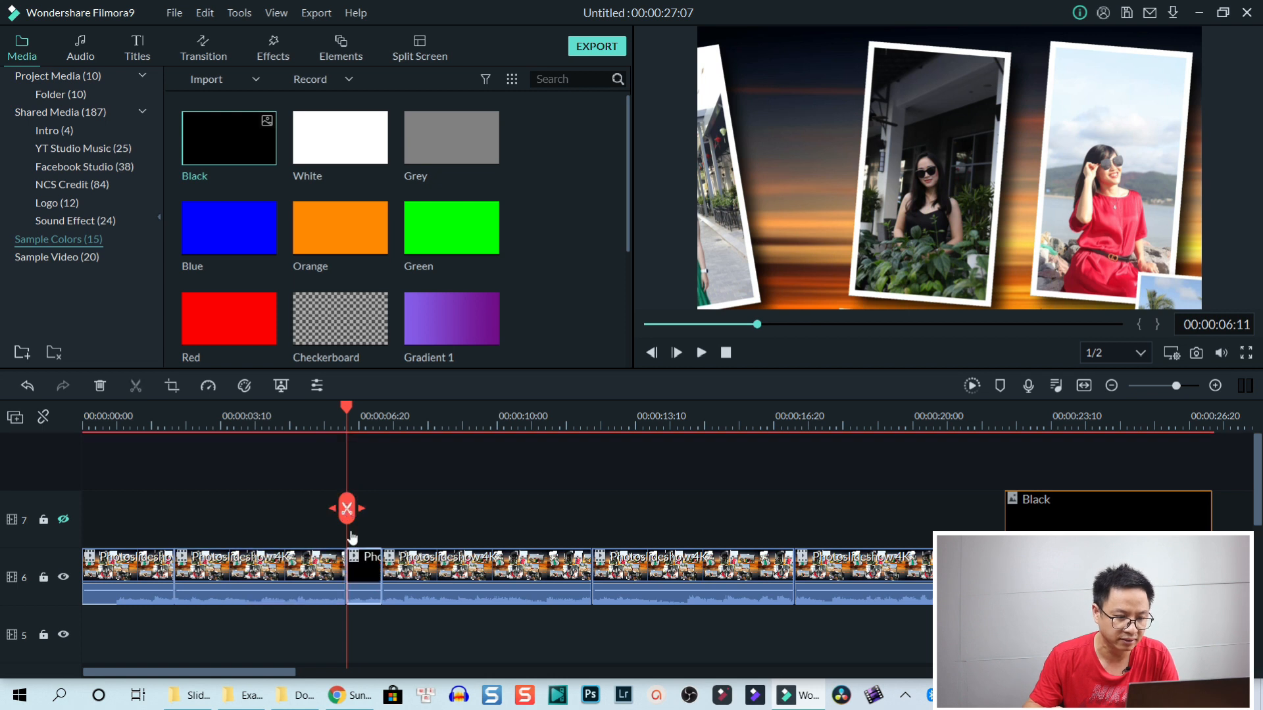
Swap the Pan & Zoom frames of the short segment at 00:00:06:11 and make it a static 1920 x 1077 crop over the black-dress and red-dress photos.
left_click(200, 569)
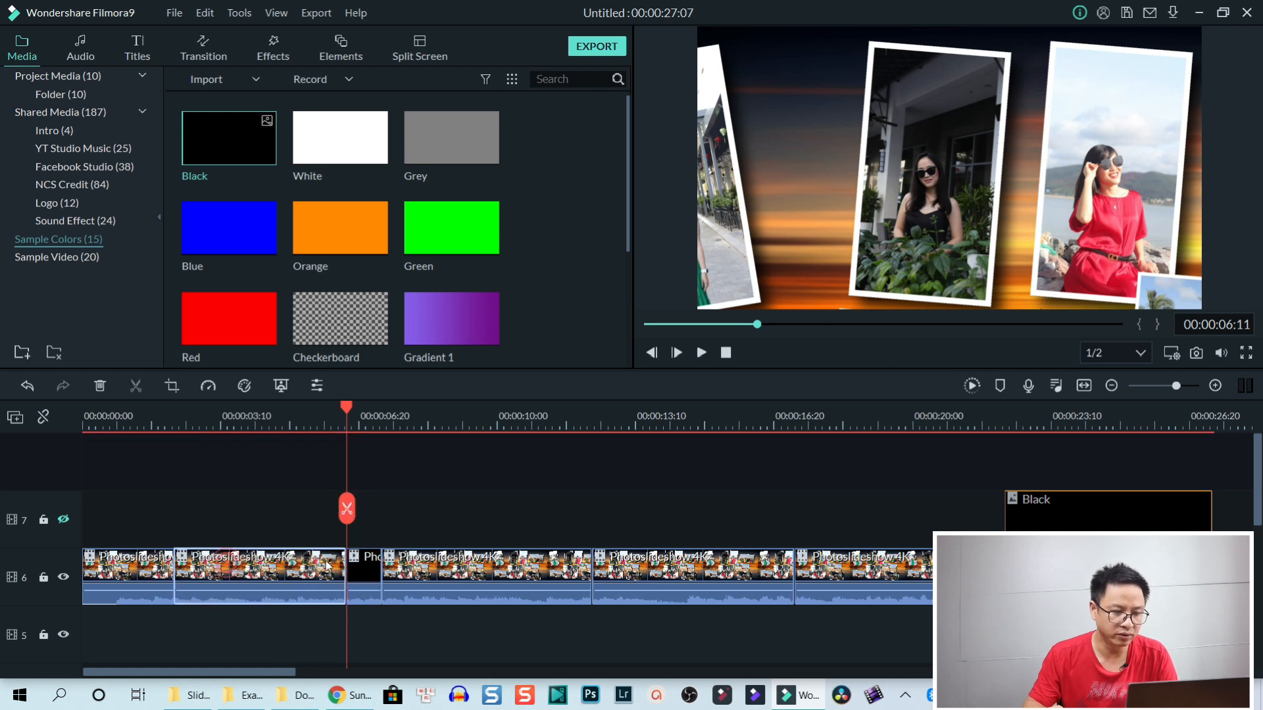
left_click(373, 578)
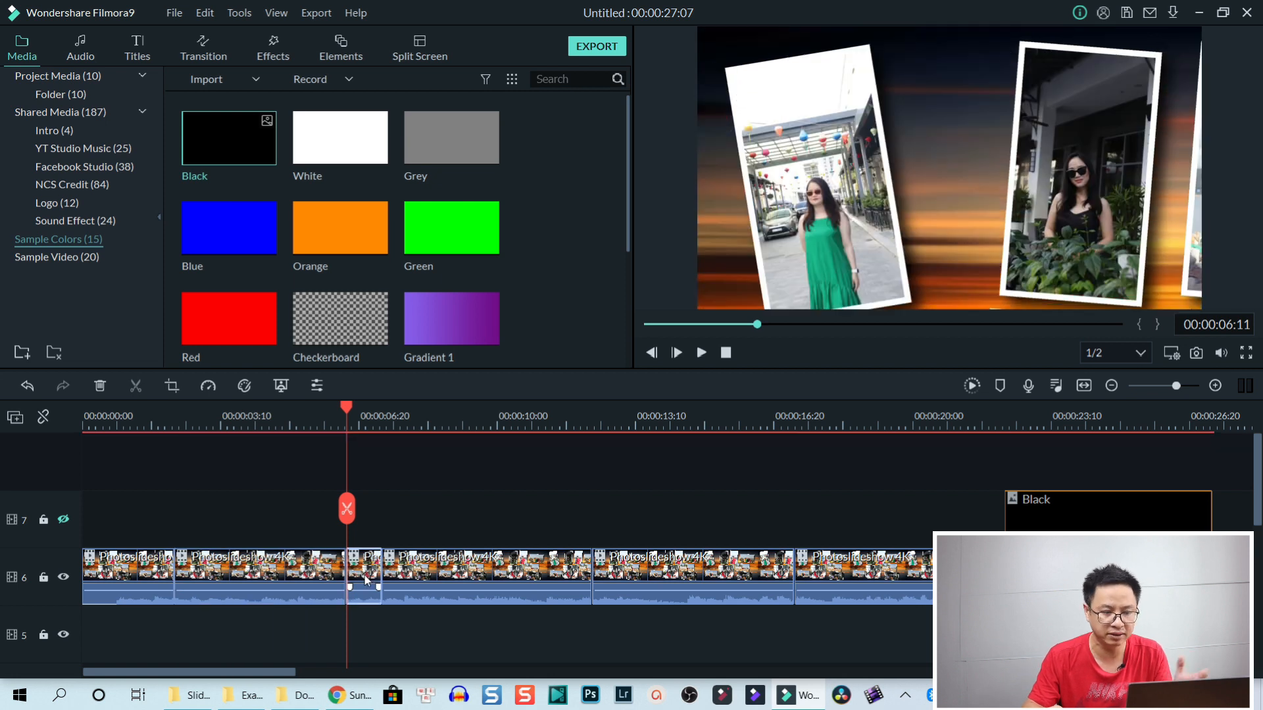
left_click(172, 387)
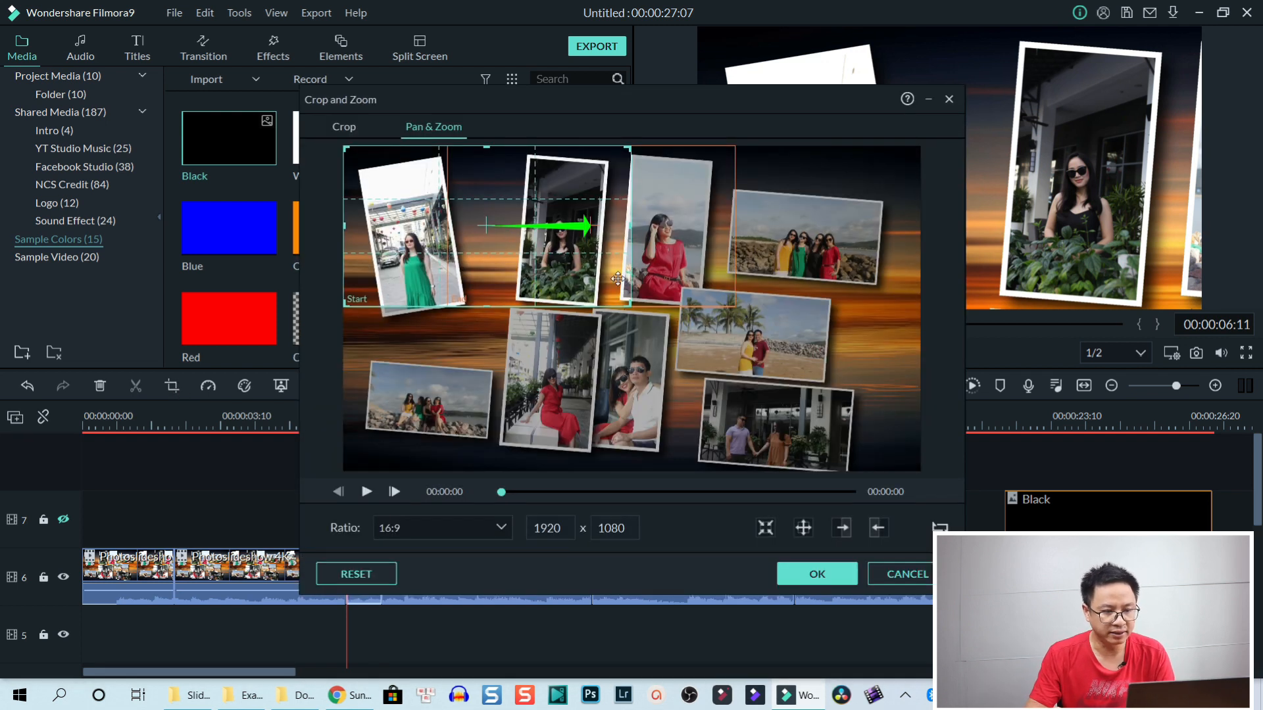
left_click(672, 277)
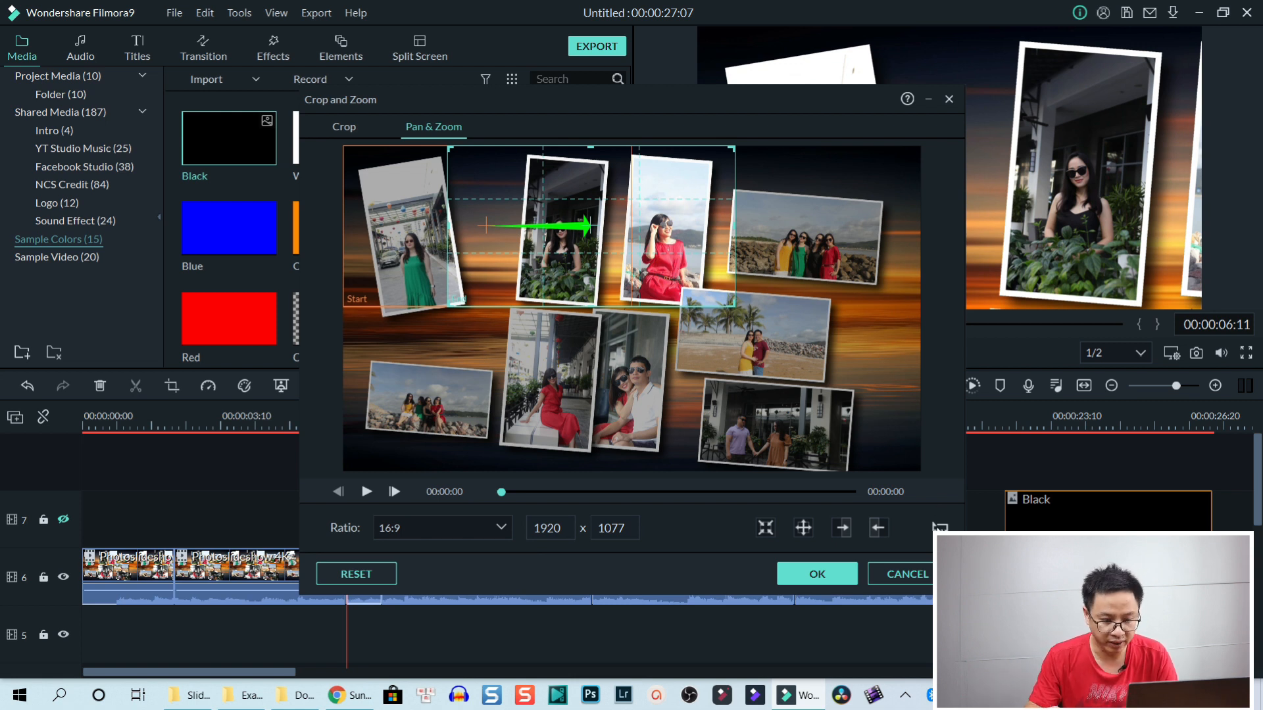
left_click(939, 526)
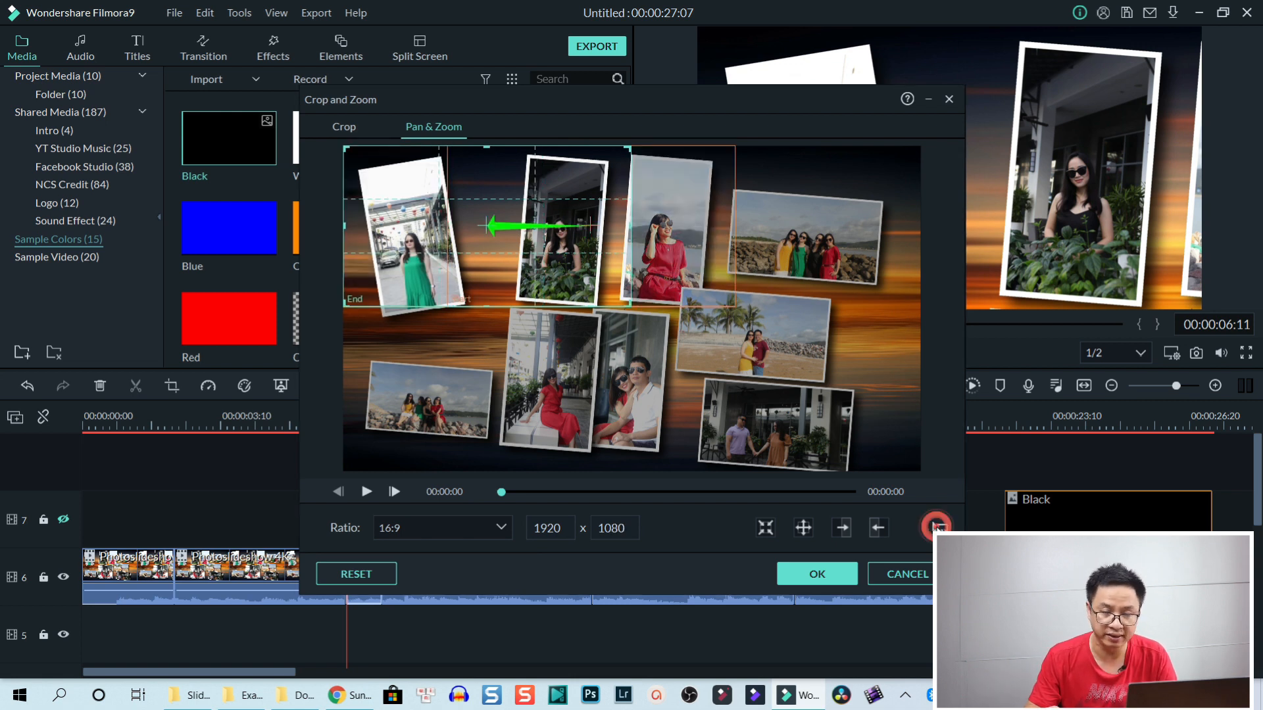
left_click(516, 272)
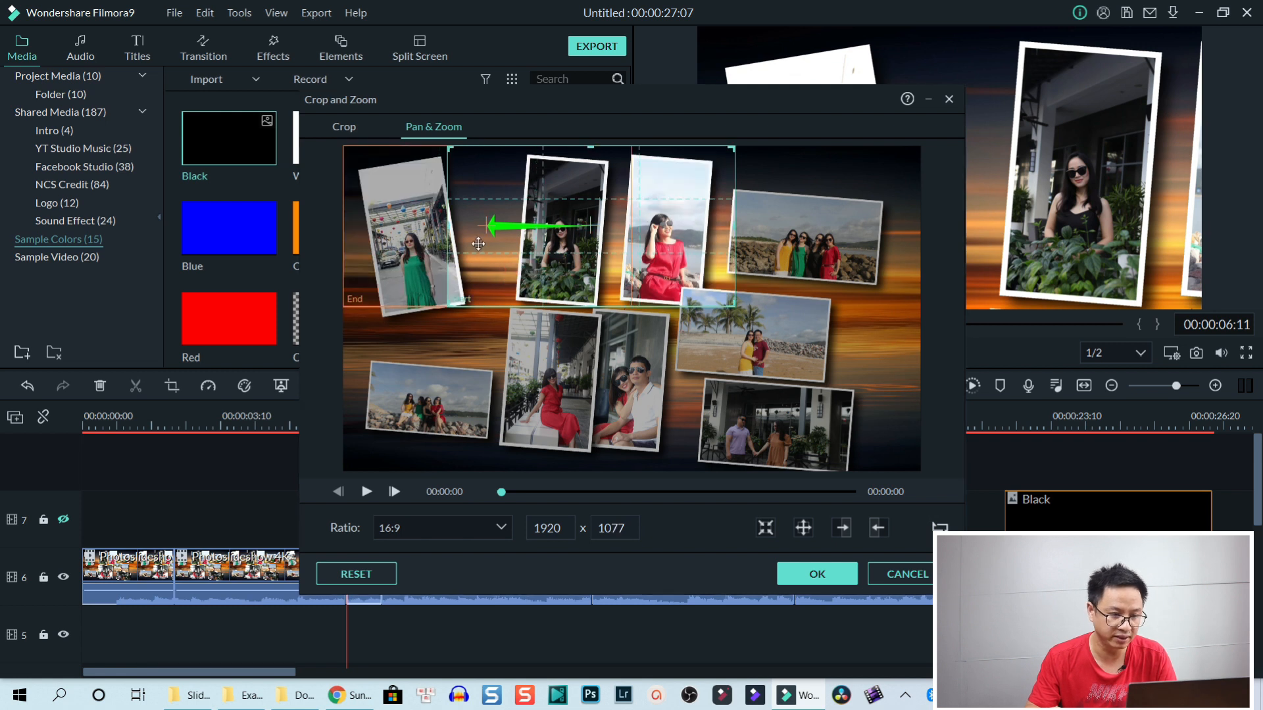
left_click(339, 125)
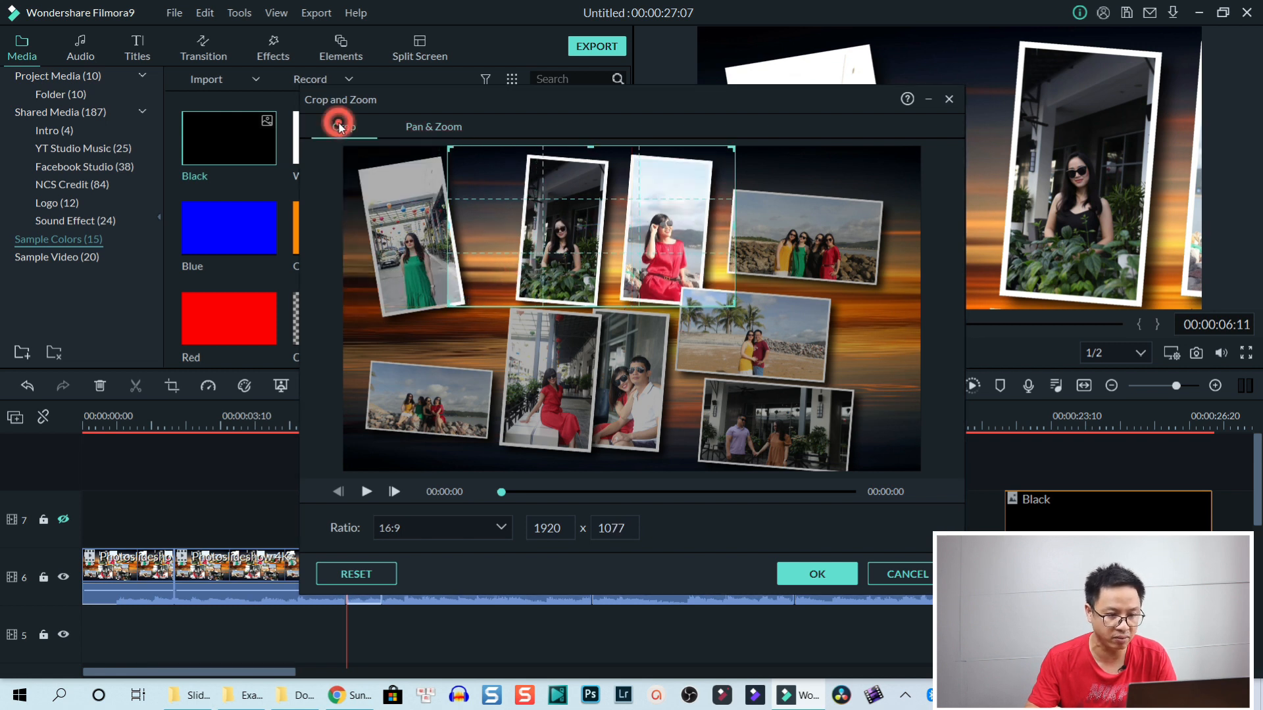
left_click(817, 573)
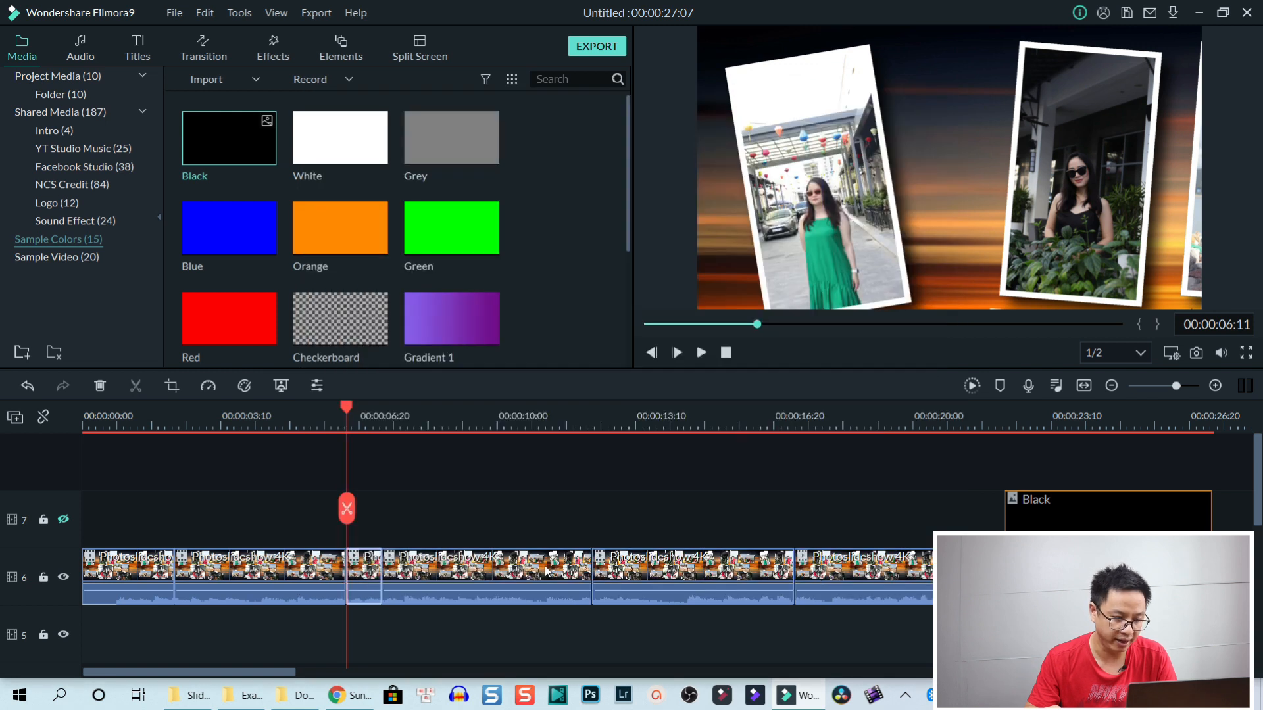
Split the fourth Photoslideshow 4K segment at 00:00:11:13 to separate its short end portion.
left_click(557, 423)
left_click(567, 574)
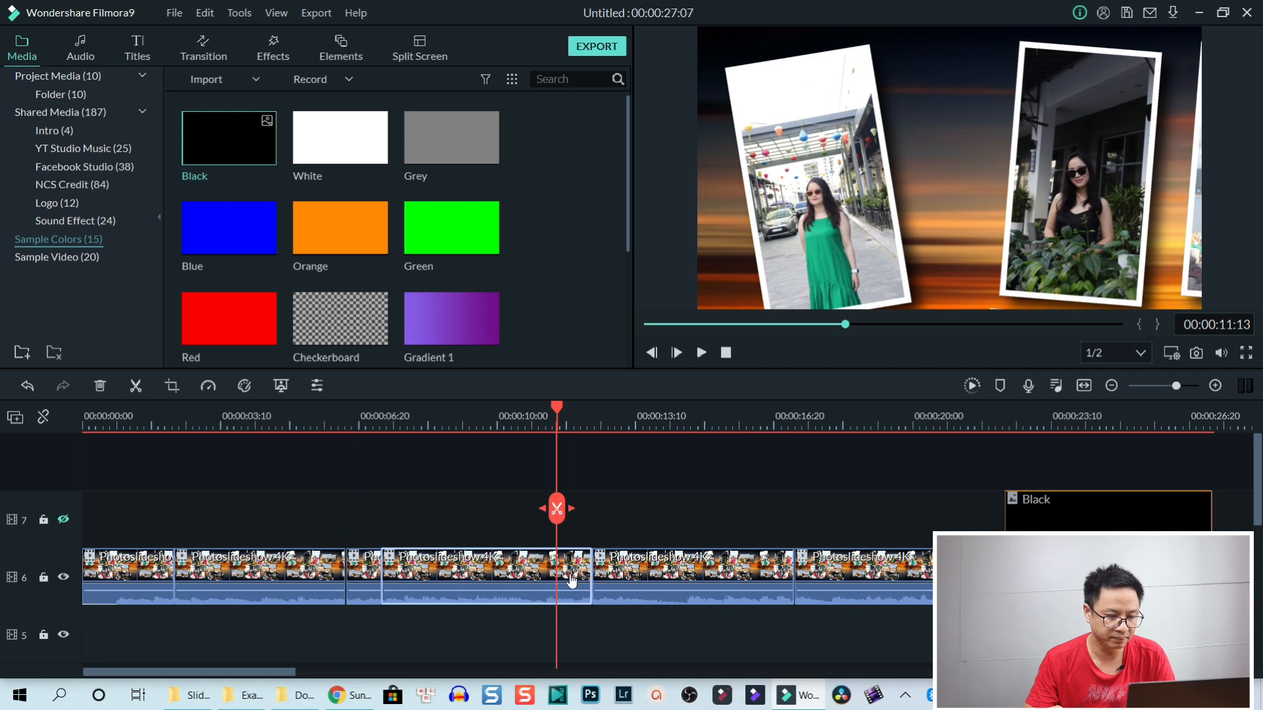
left_click(556, 509)
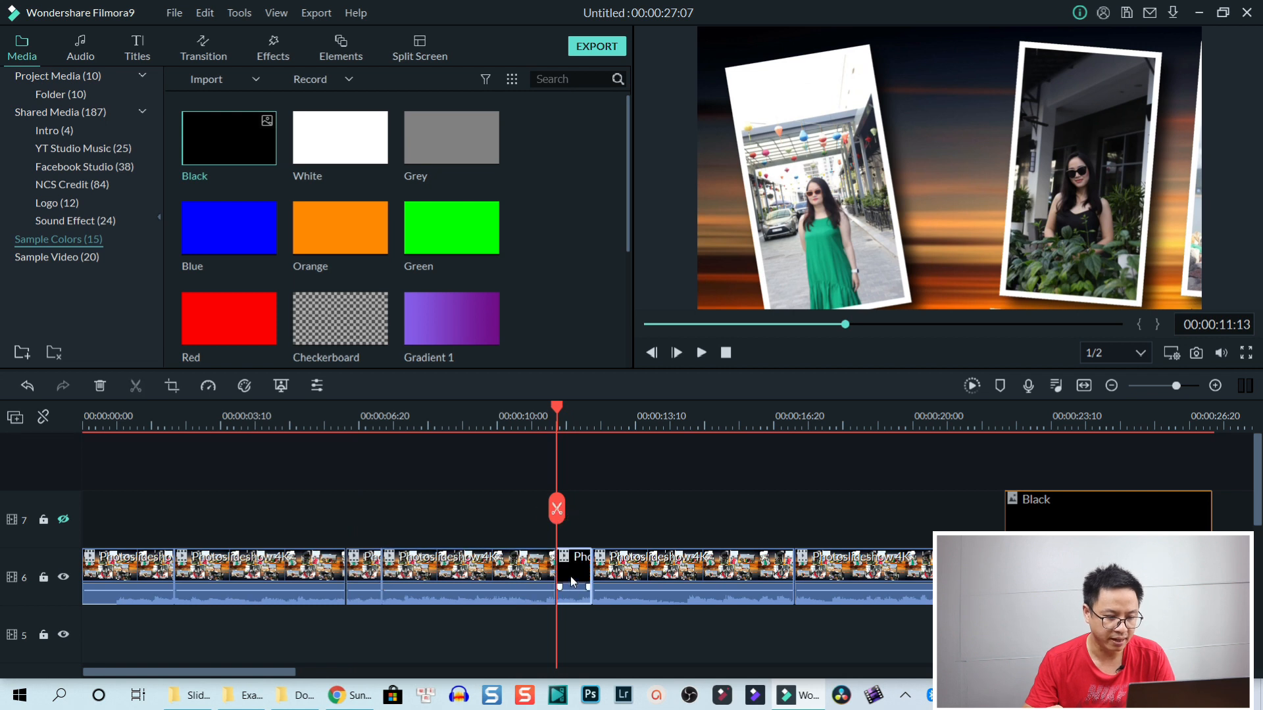
Swap the short end portion's Pan & Zoom frames, switch it to a static crop and play the crop preview before applying it.
left_click(171, 388)
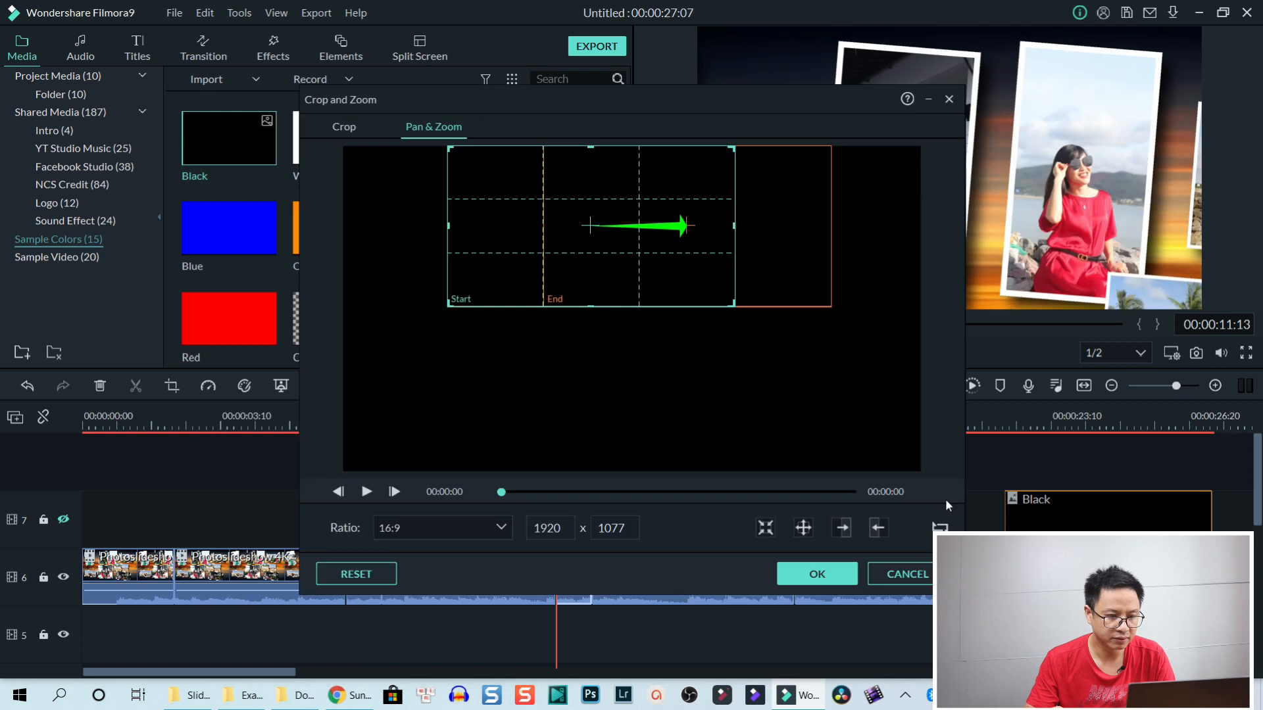
left_click(940, 527)
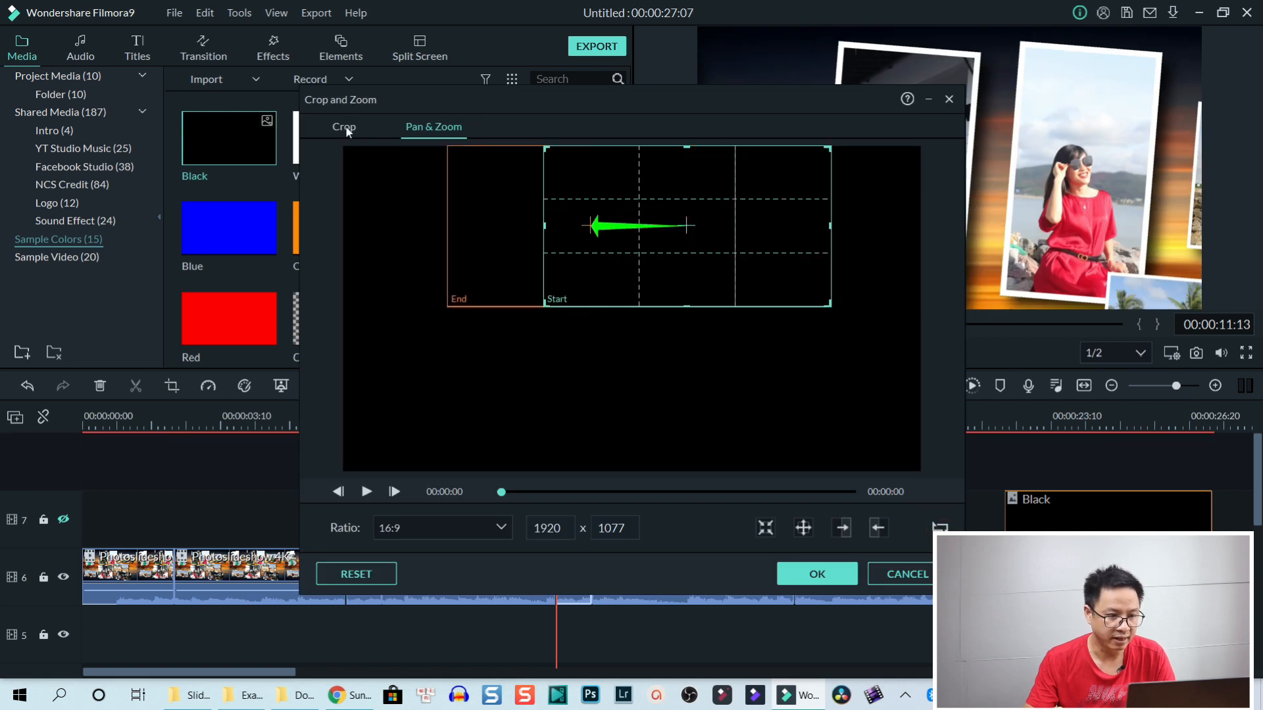
left_click(344, 127)
left_click(368, 492)
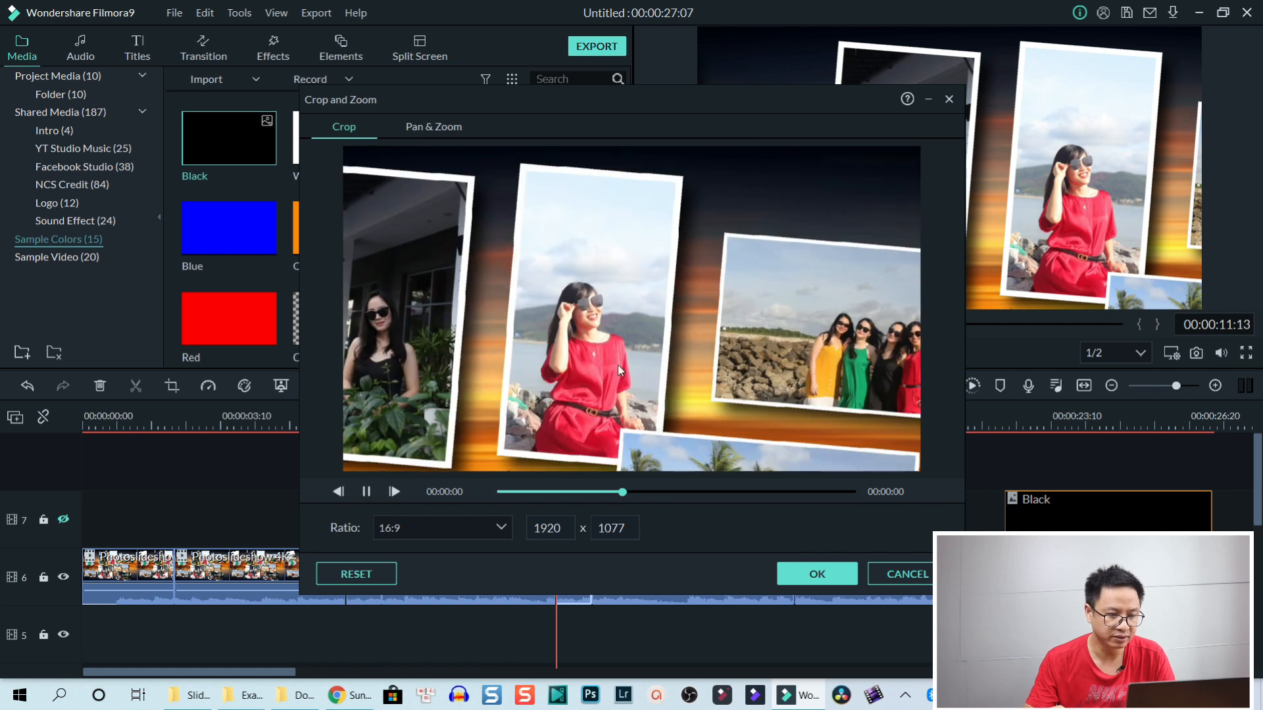
left_click(816, 574)
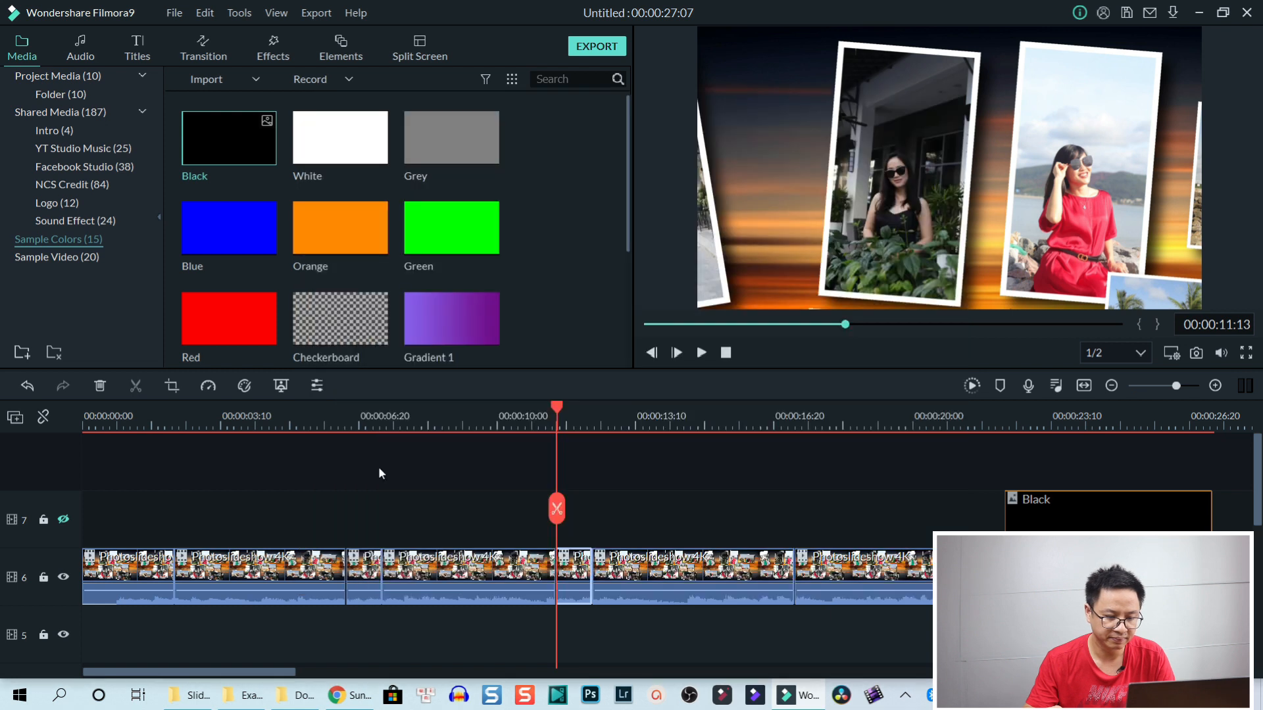
Open the local MP4 export and accept its Best quality settings with H.264, 1920x1080, 30 fps and 30000 kbps.
left_click(119, 421)
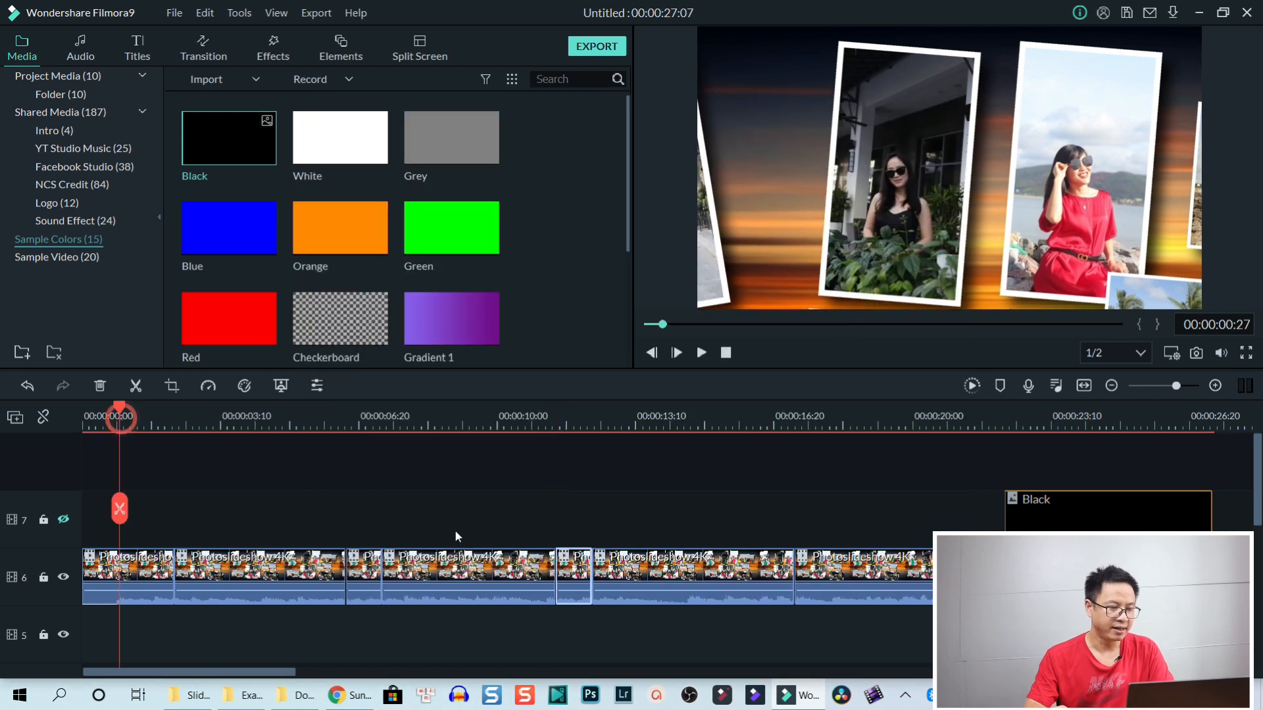
left_click(320, 571)
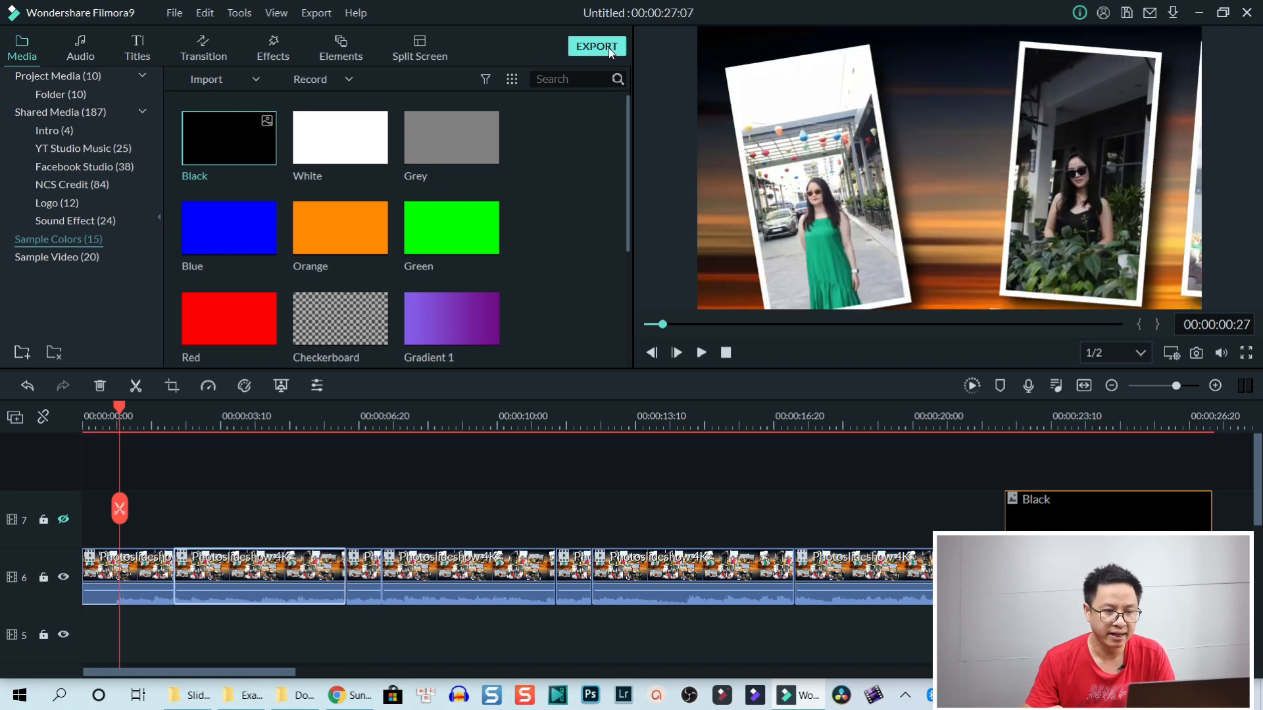
left_click(597, 47)
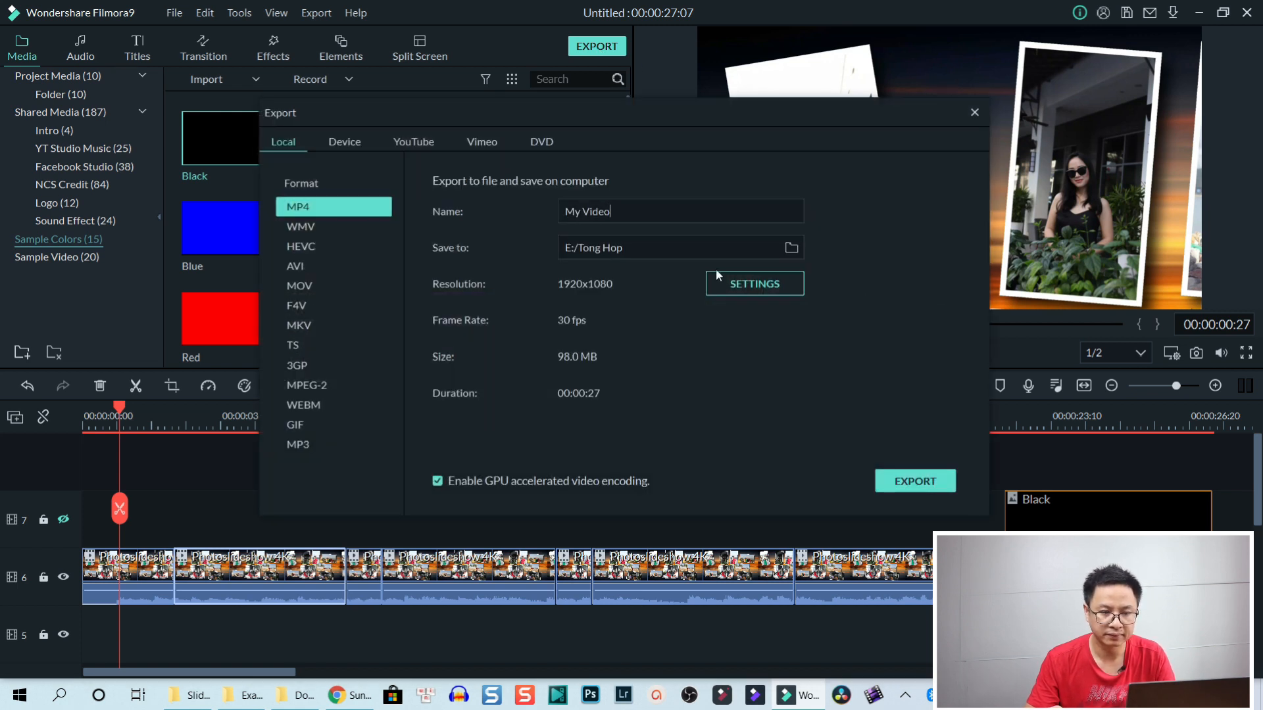
left_click(761, 286)
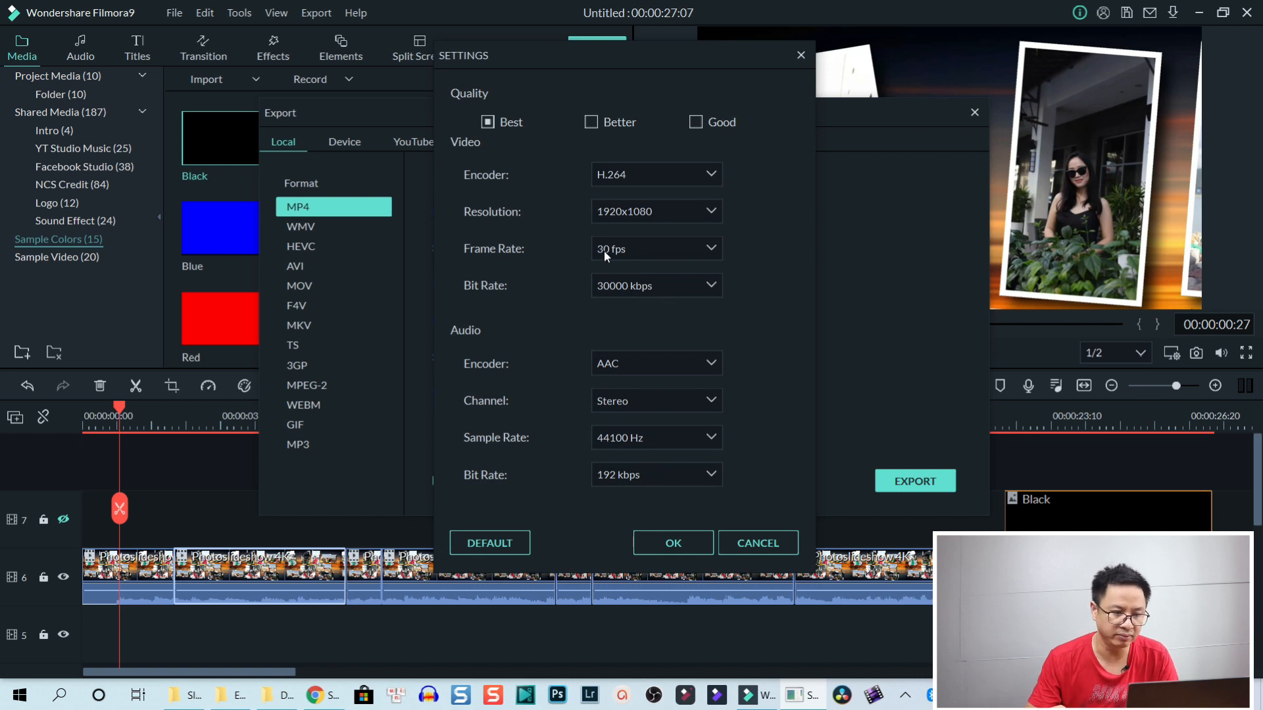
left_click(681, 547)
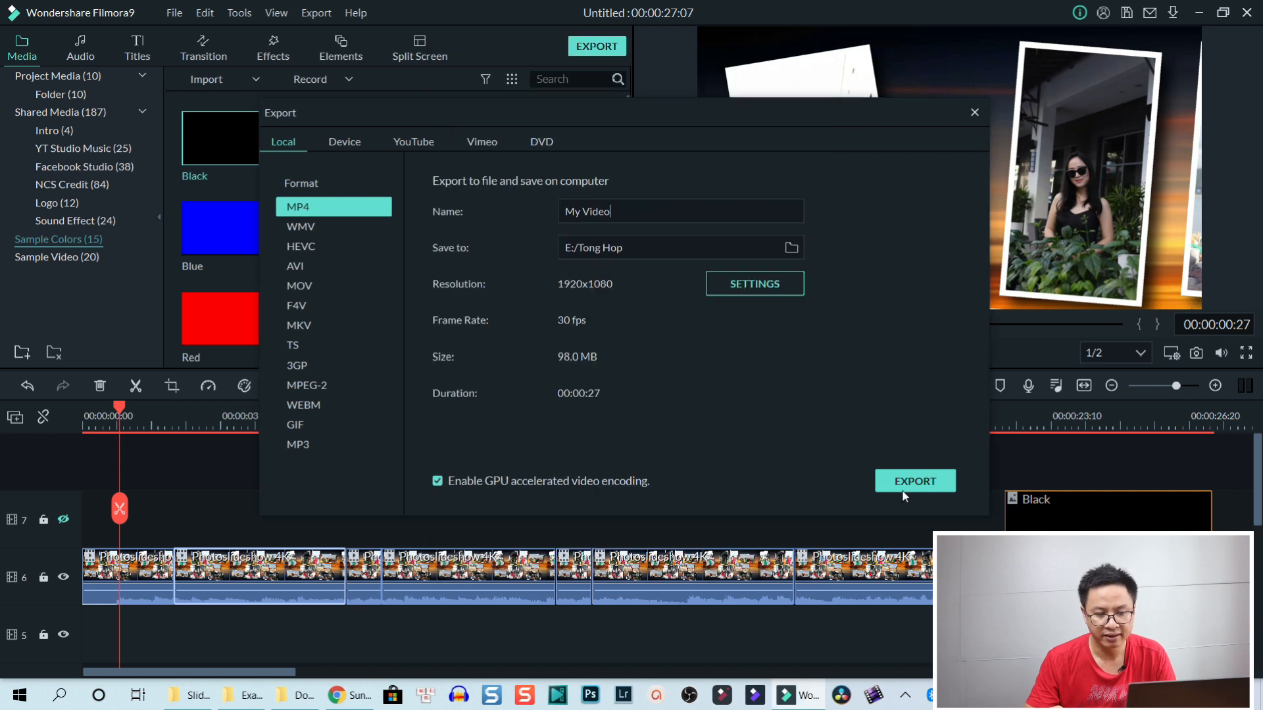